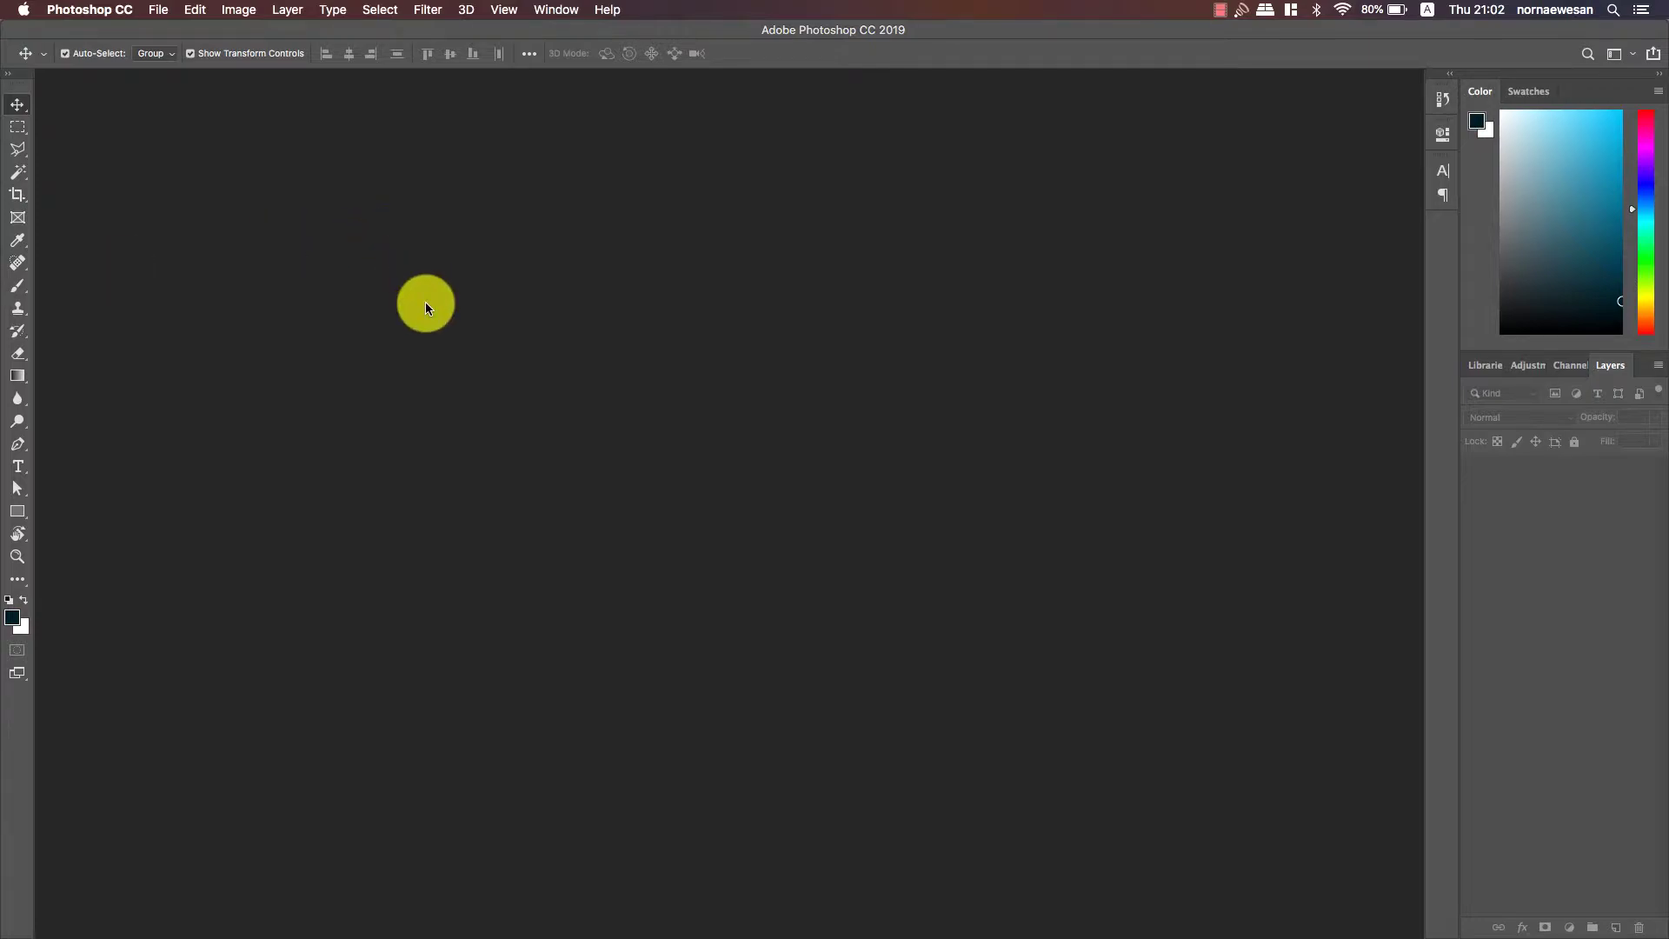
- Switch to the Brave browser and open freepik.com
key(ctrl+Up)
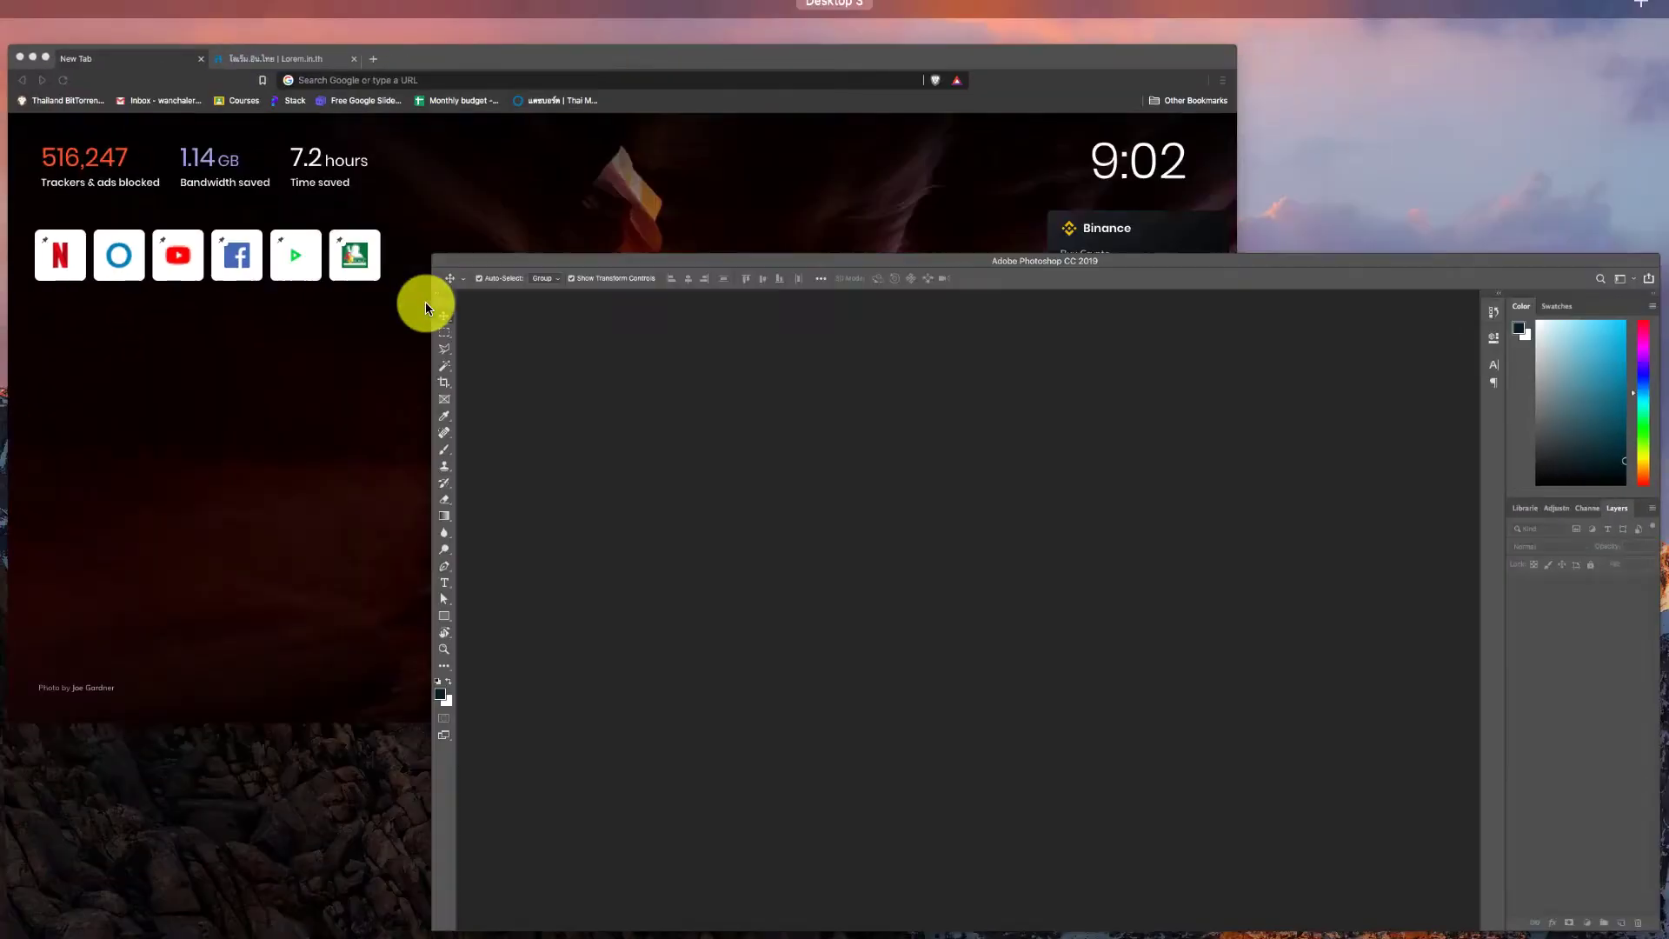
click(393, 269)
click(465, 70)
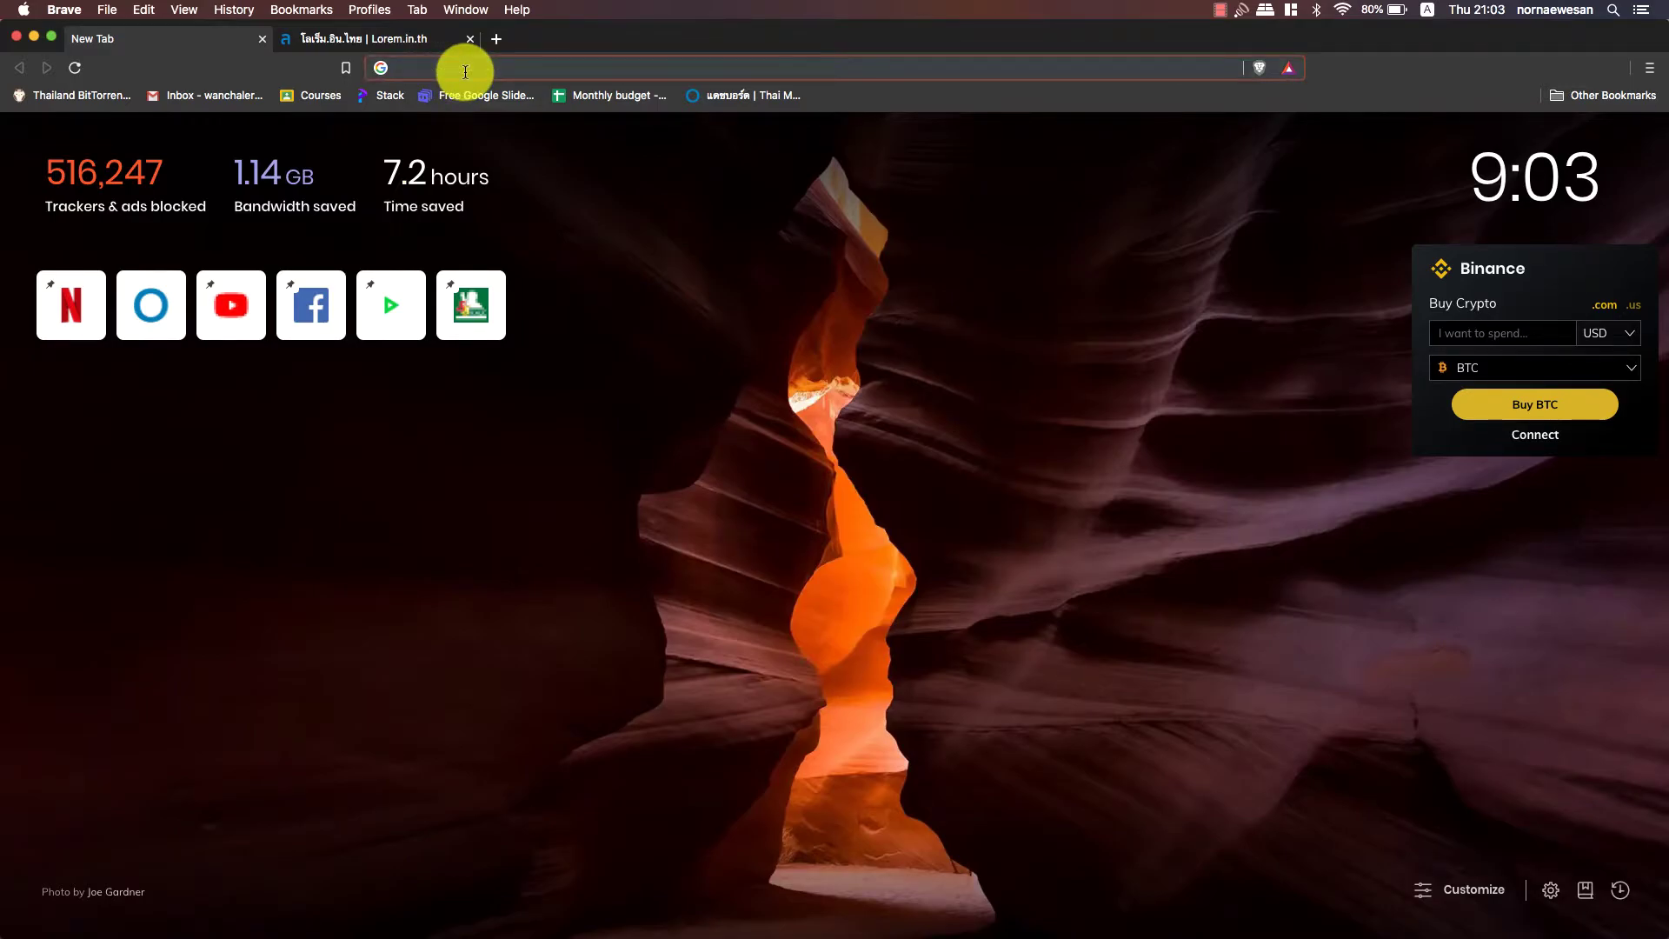
text(freepik.com)
key(Return)
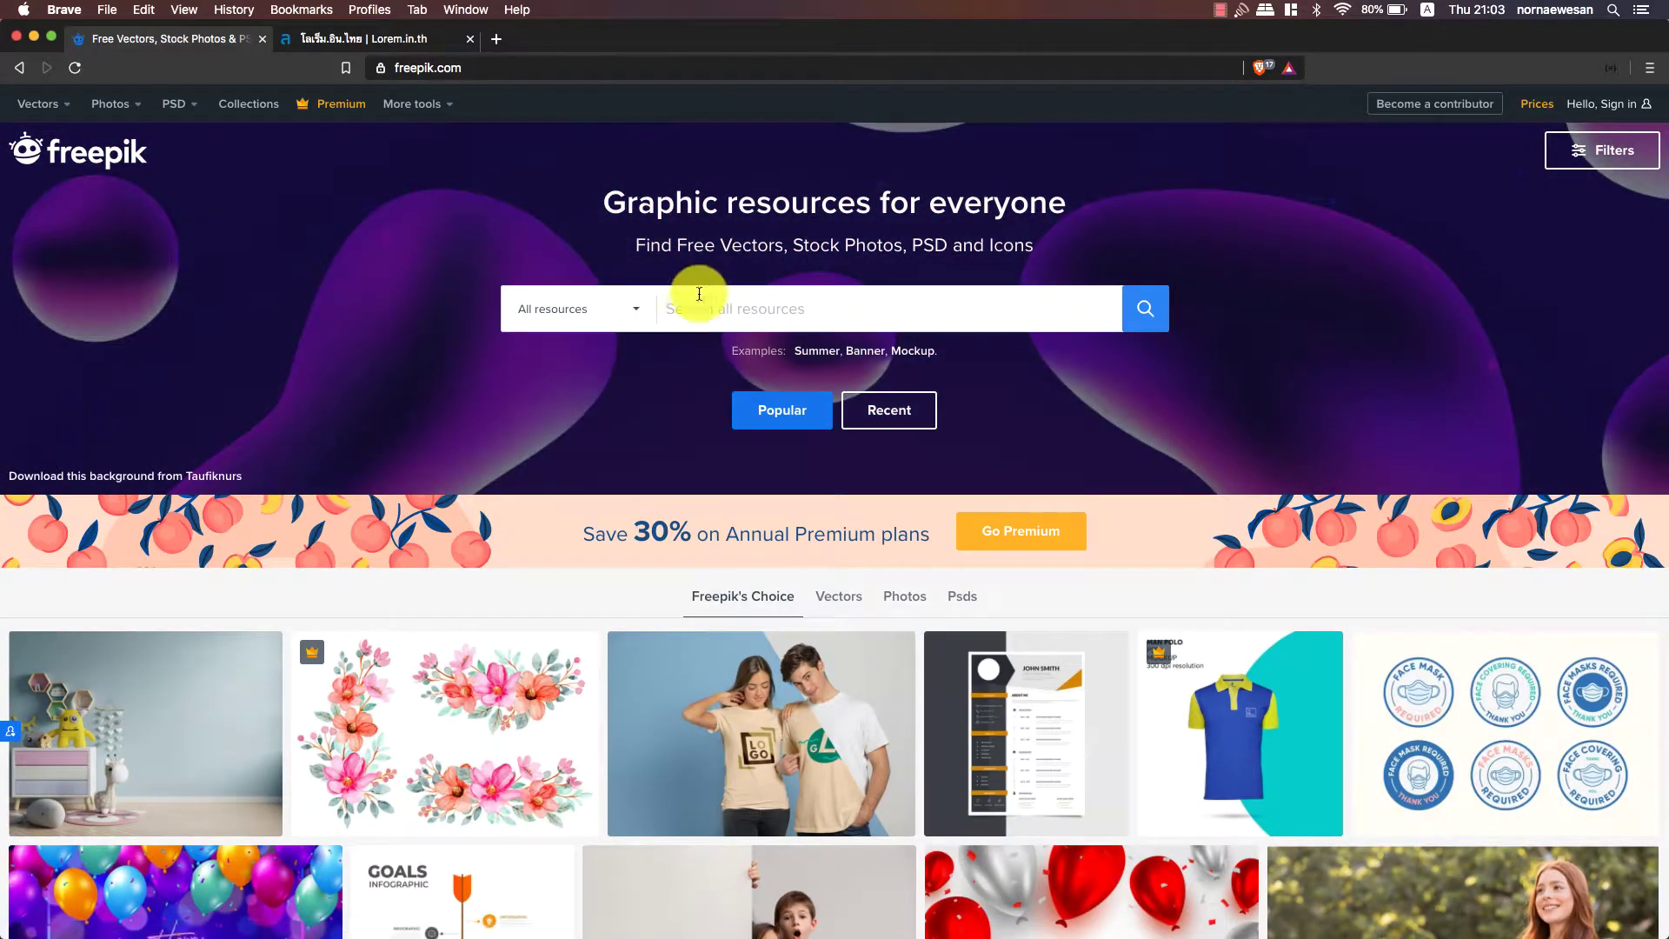
- Search all Freepik resources for "resume"
click(682, 305)
key(Return)
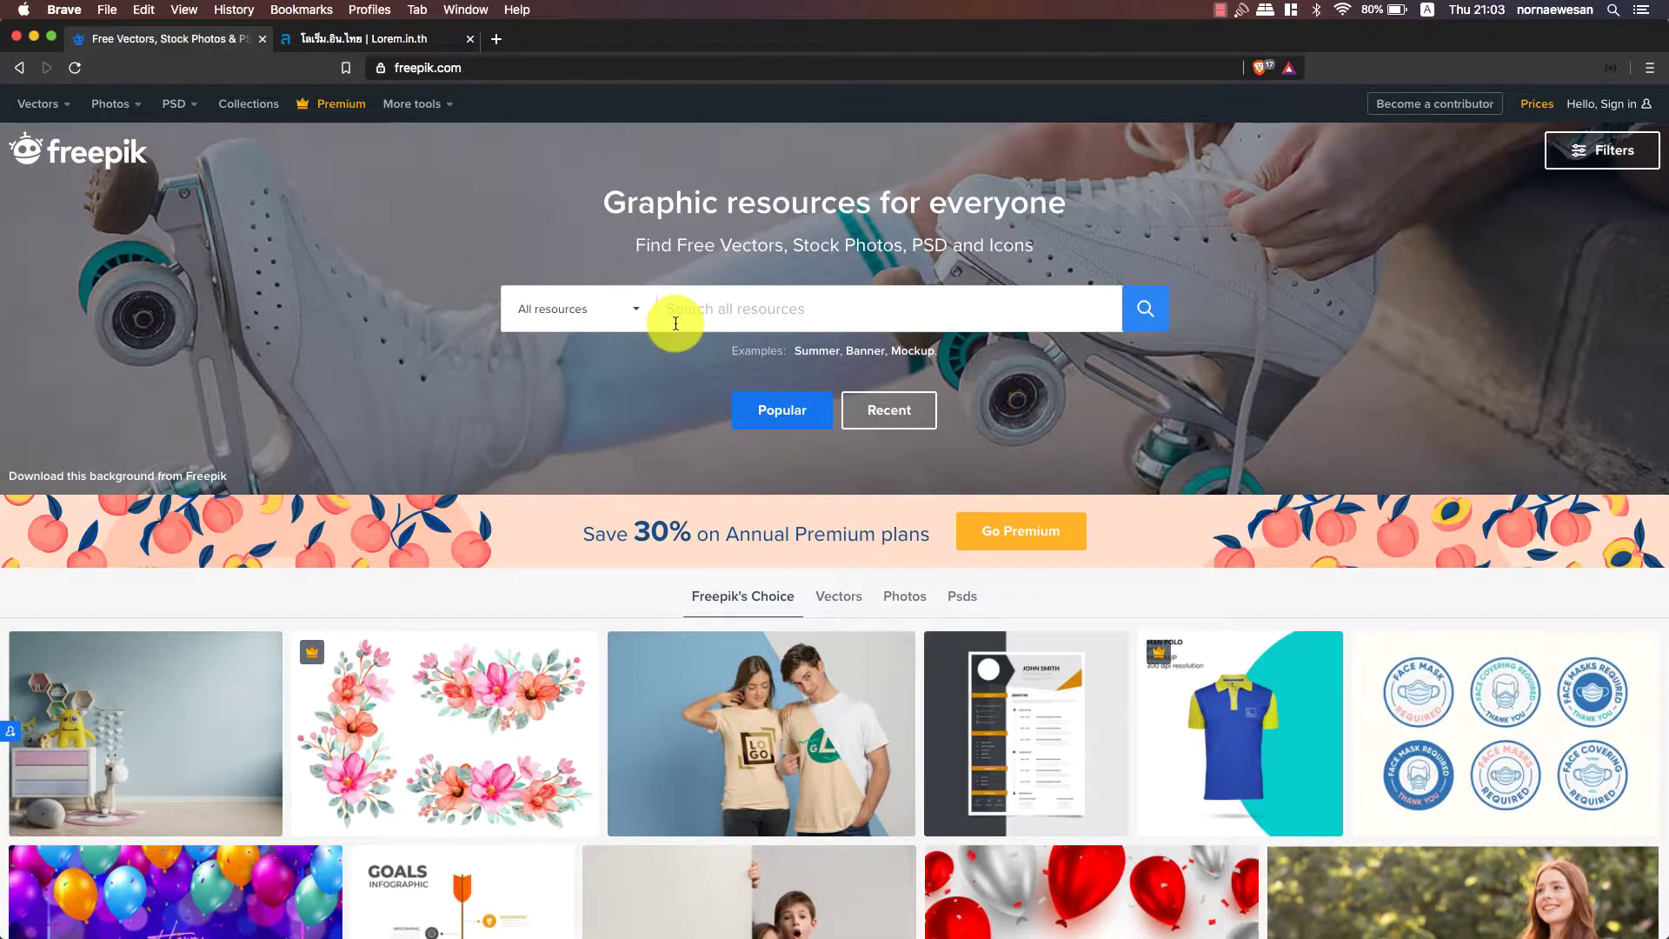
text(resume)
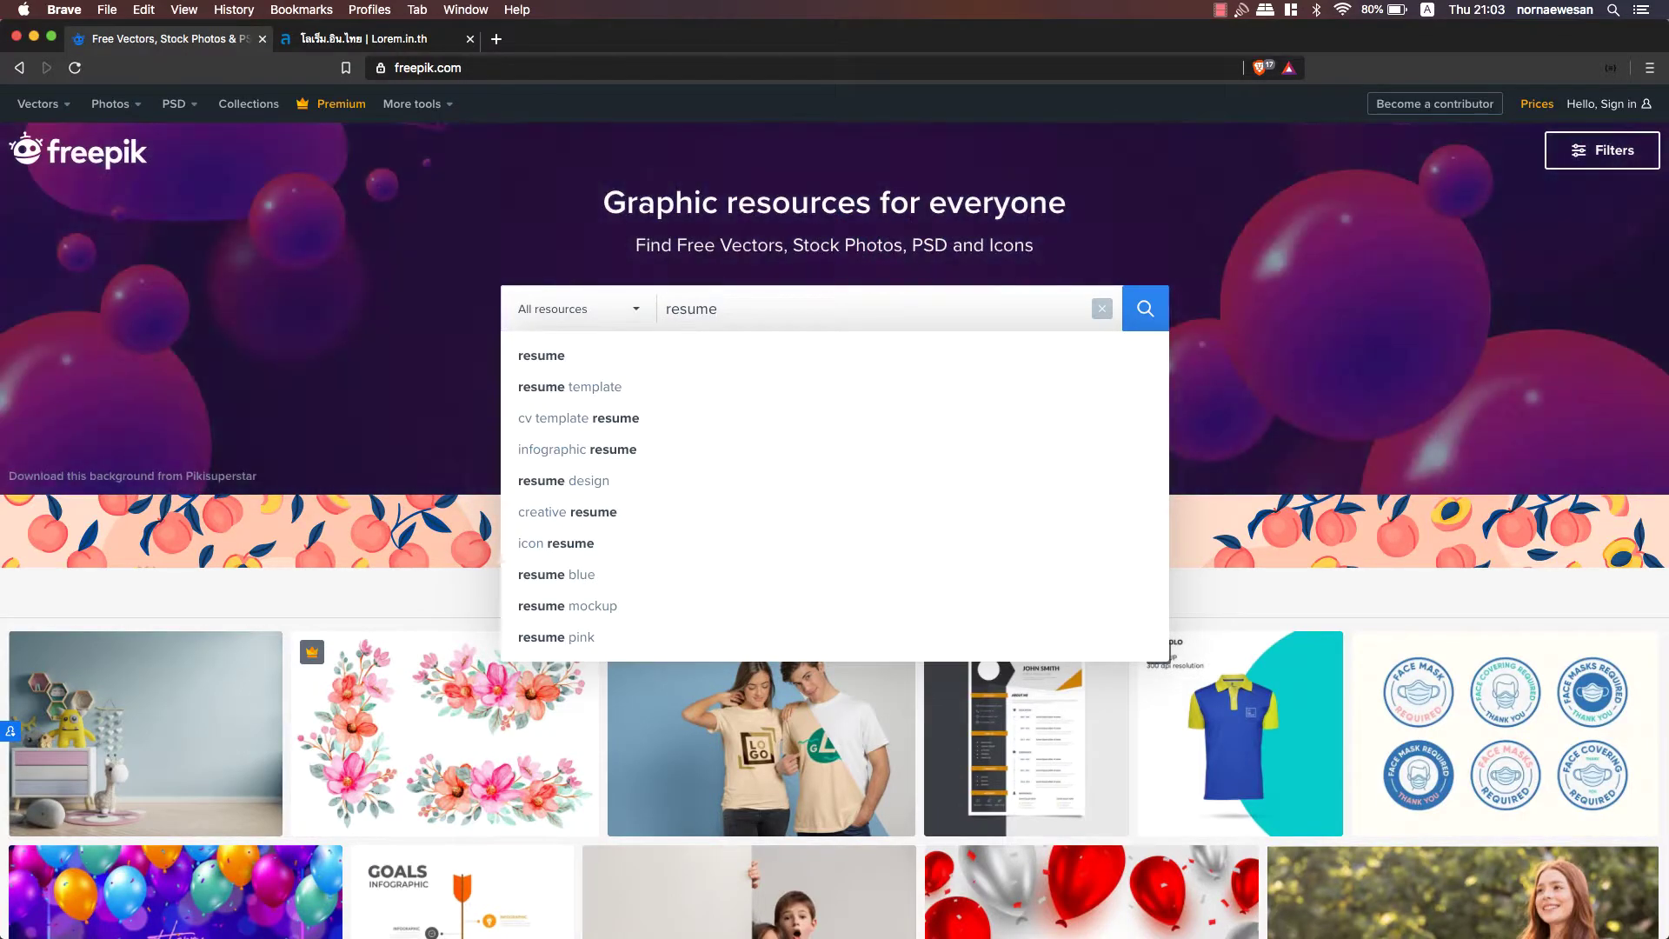
key(Return)
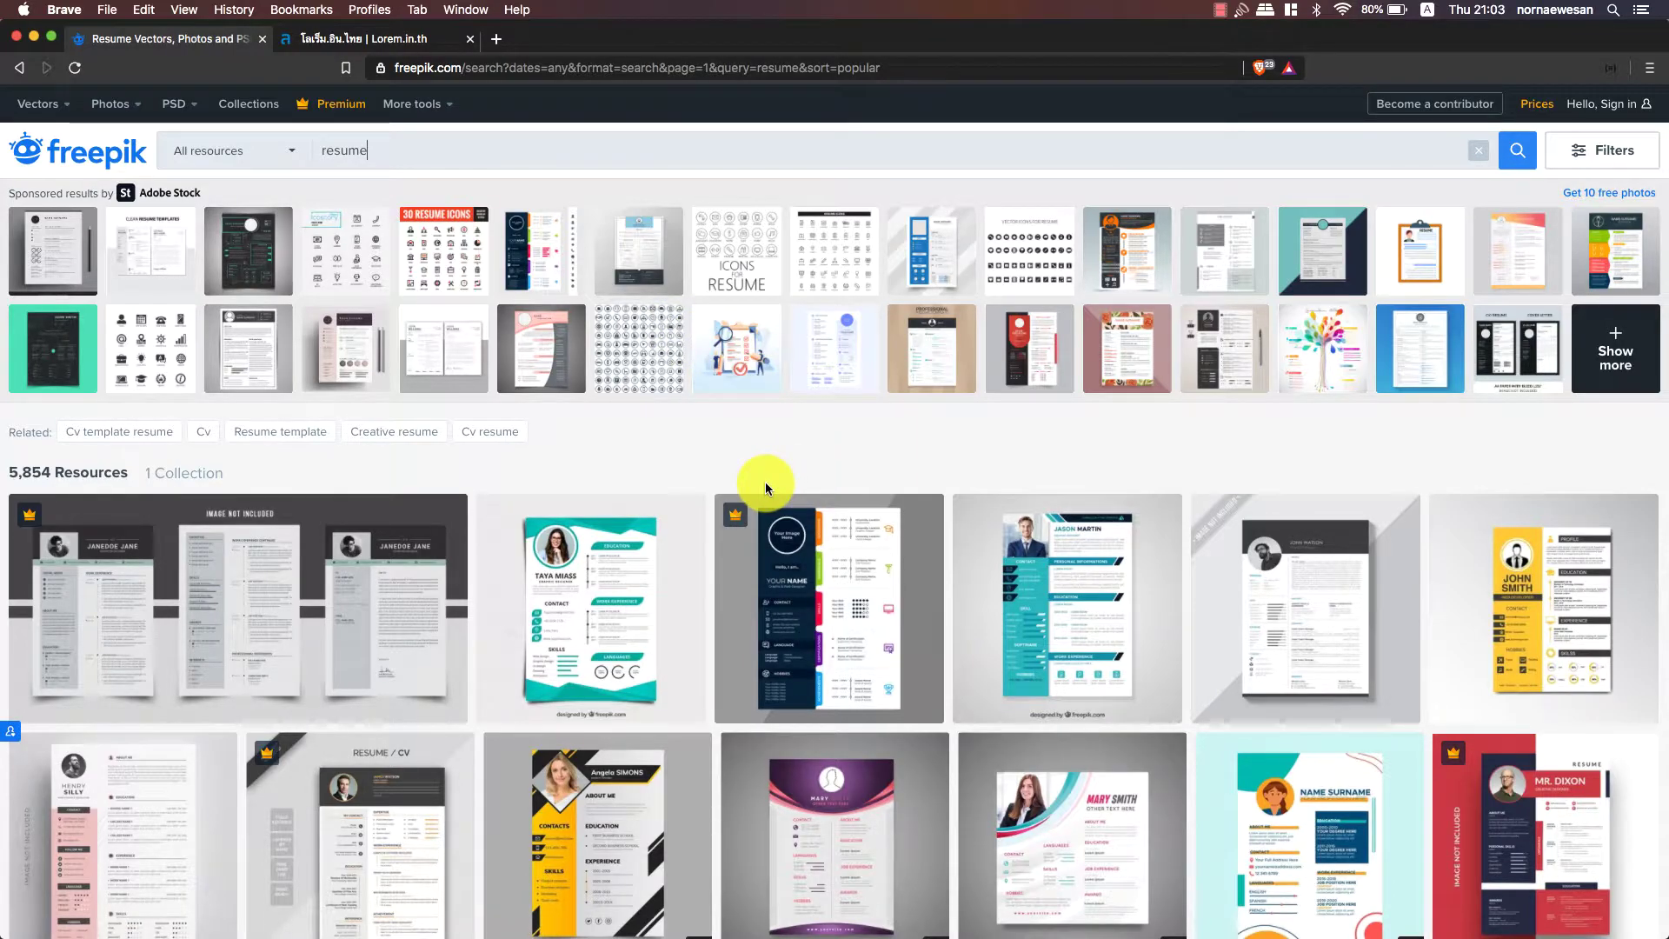
- Browse the resume results and open the red and navy "Professional curriculum vitae" template
scroll(765, 481, down, 2)
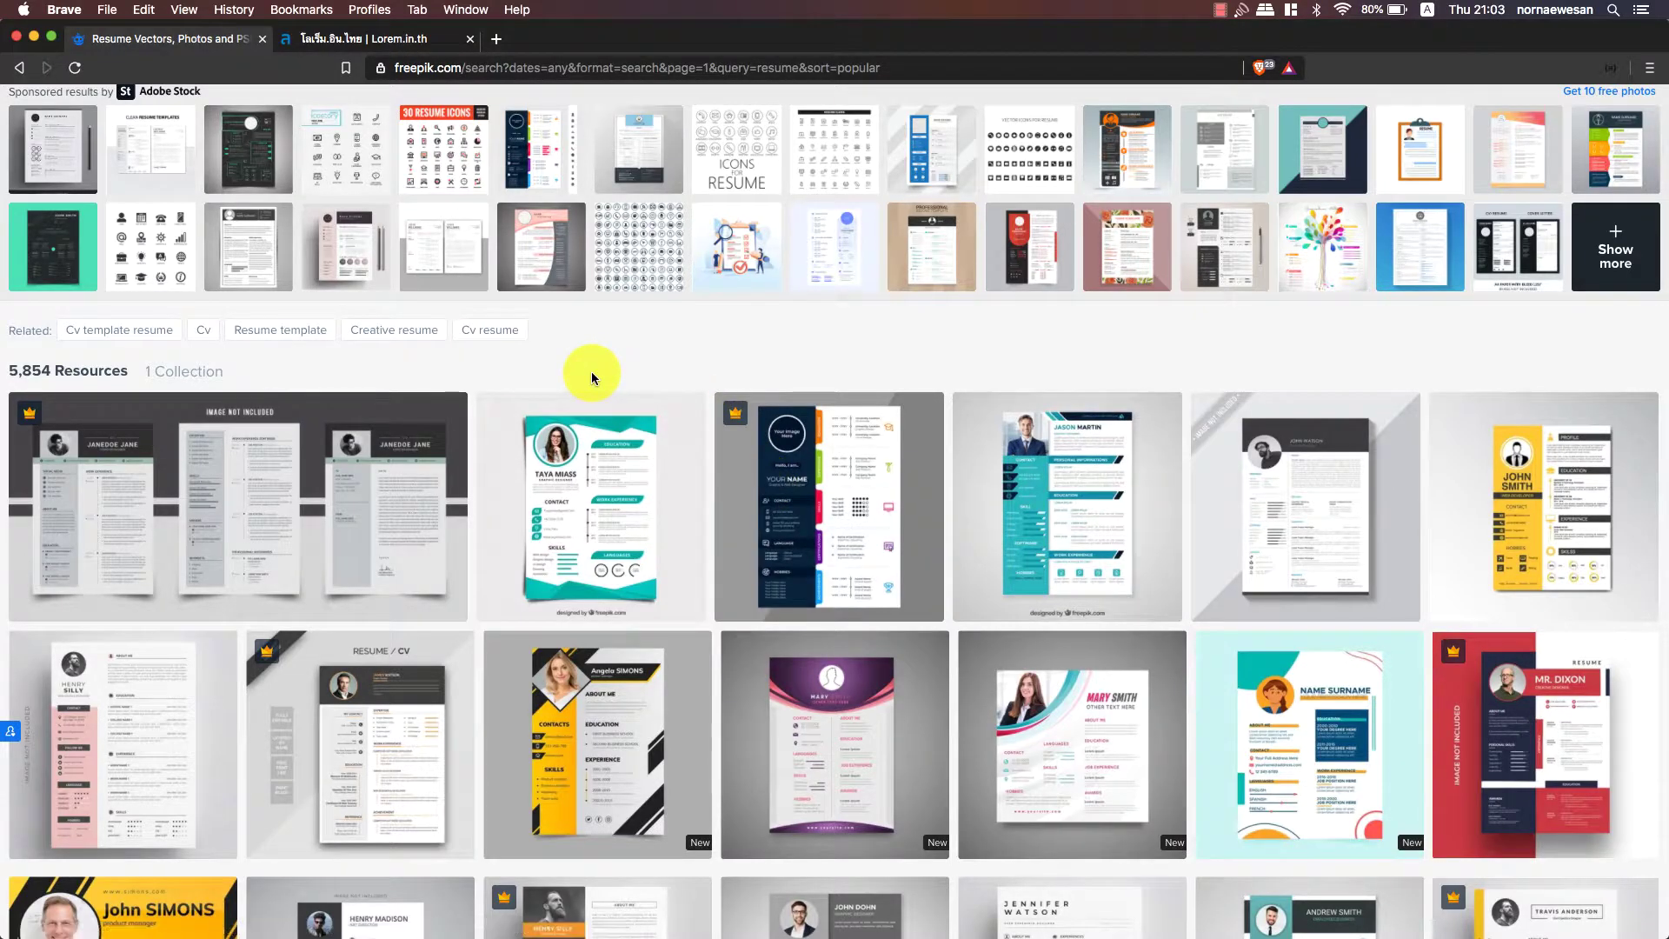
scroll(592, 372, down, 4)
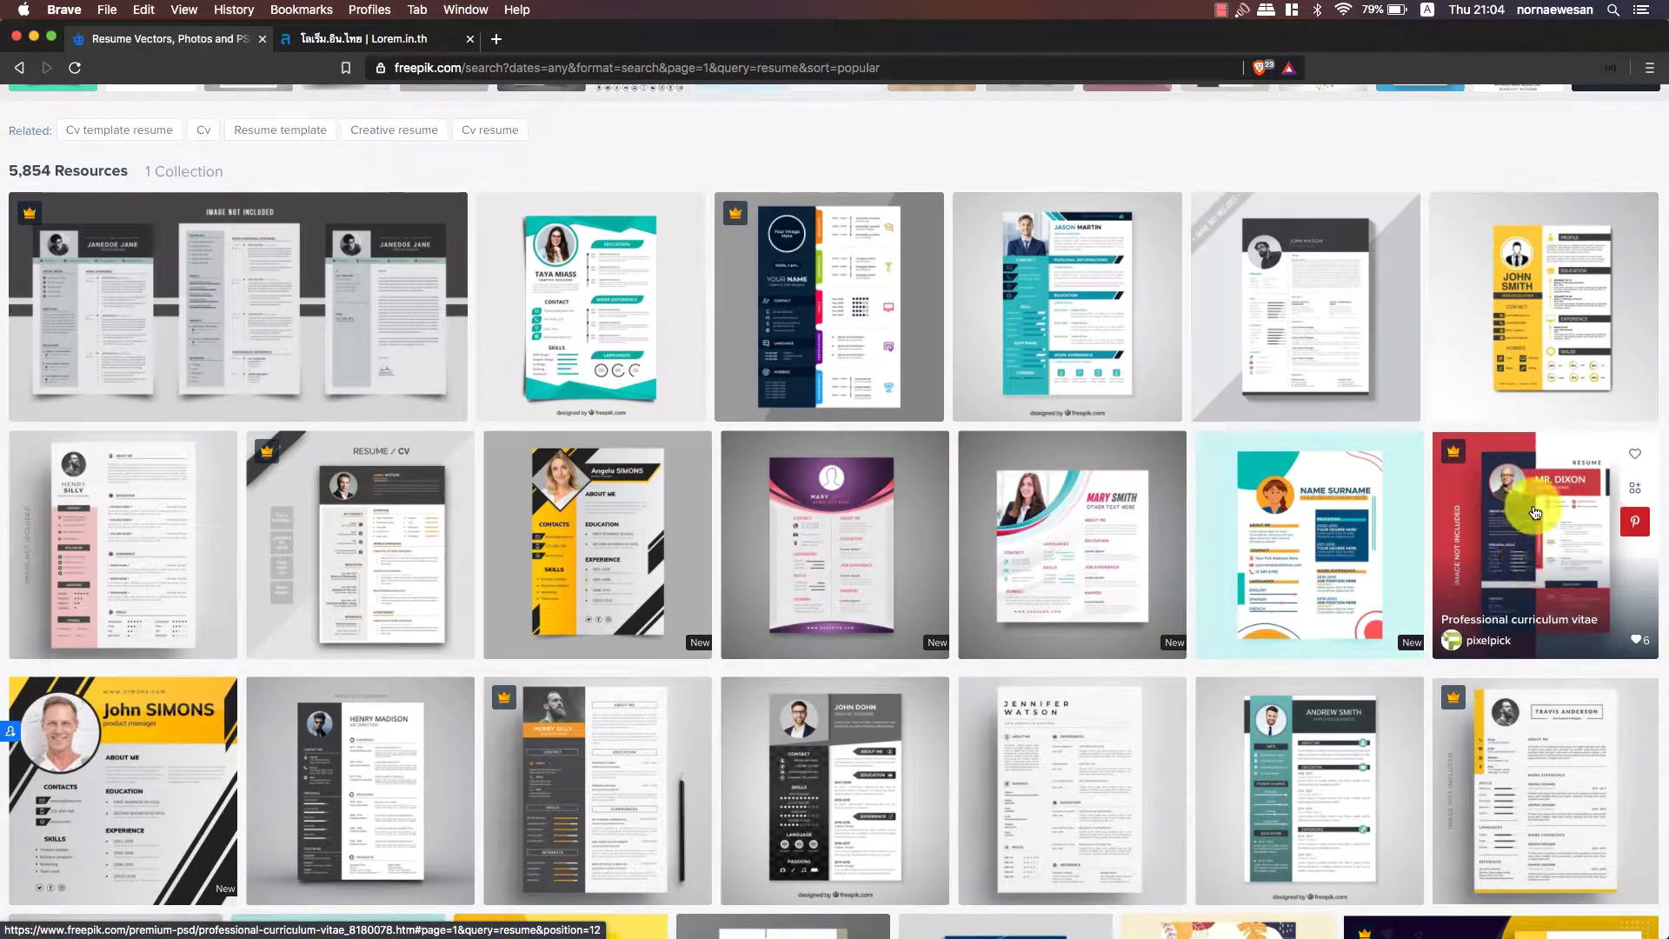
click(1536, 513)
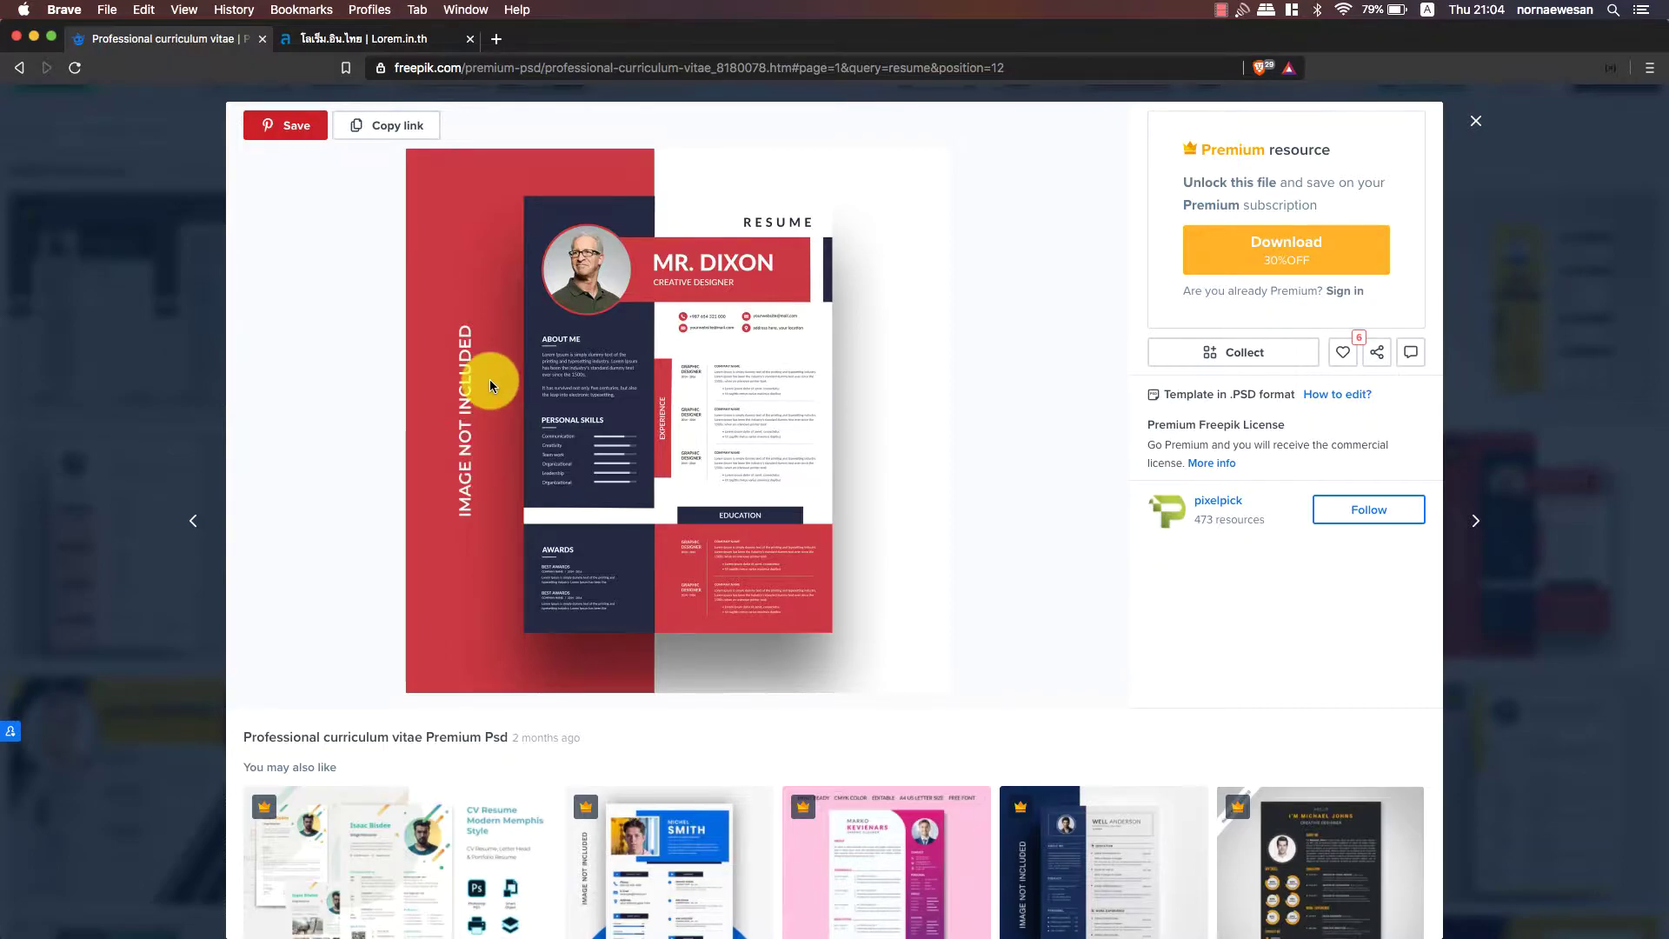
- Switch to Photoshop and create a new document from the A4 print preset, 210 x 297 mm at 300 pixels/inch
key(ctrl+Up)
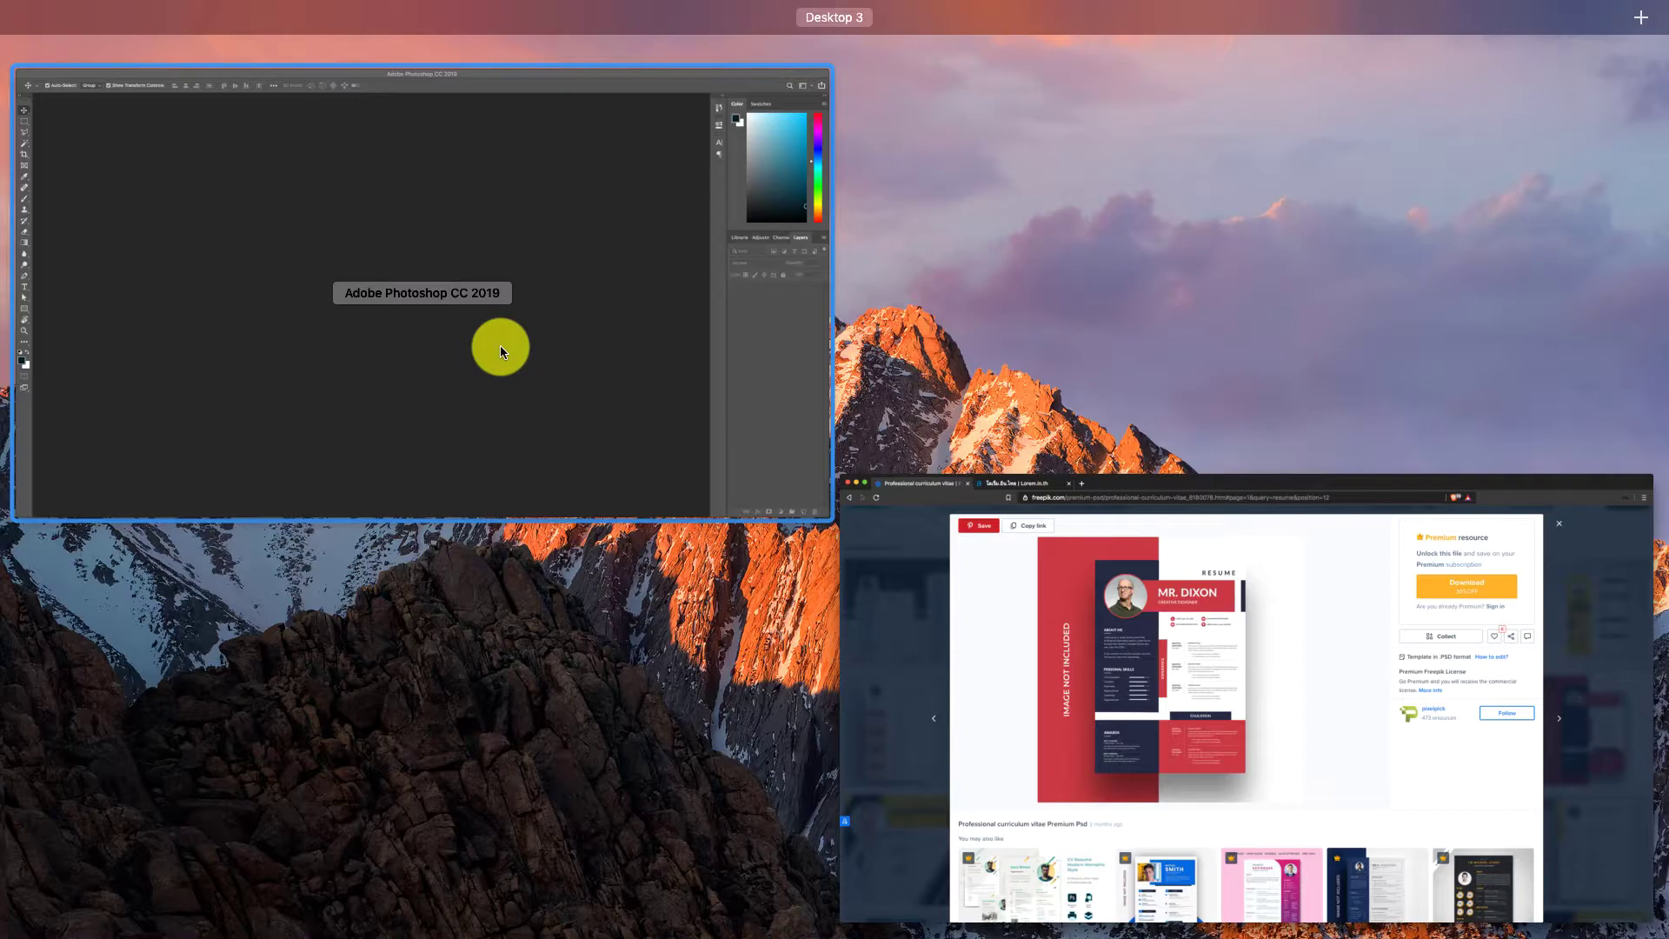
click(501, 351)
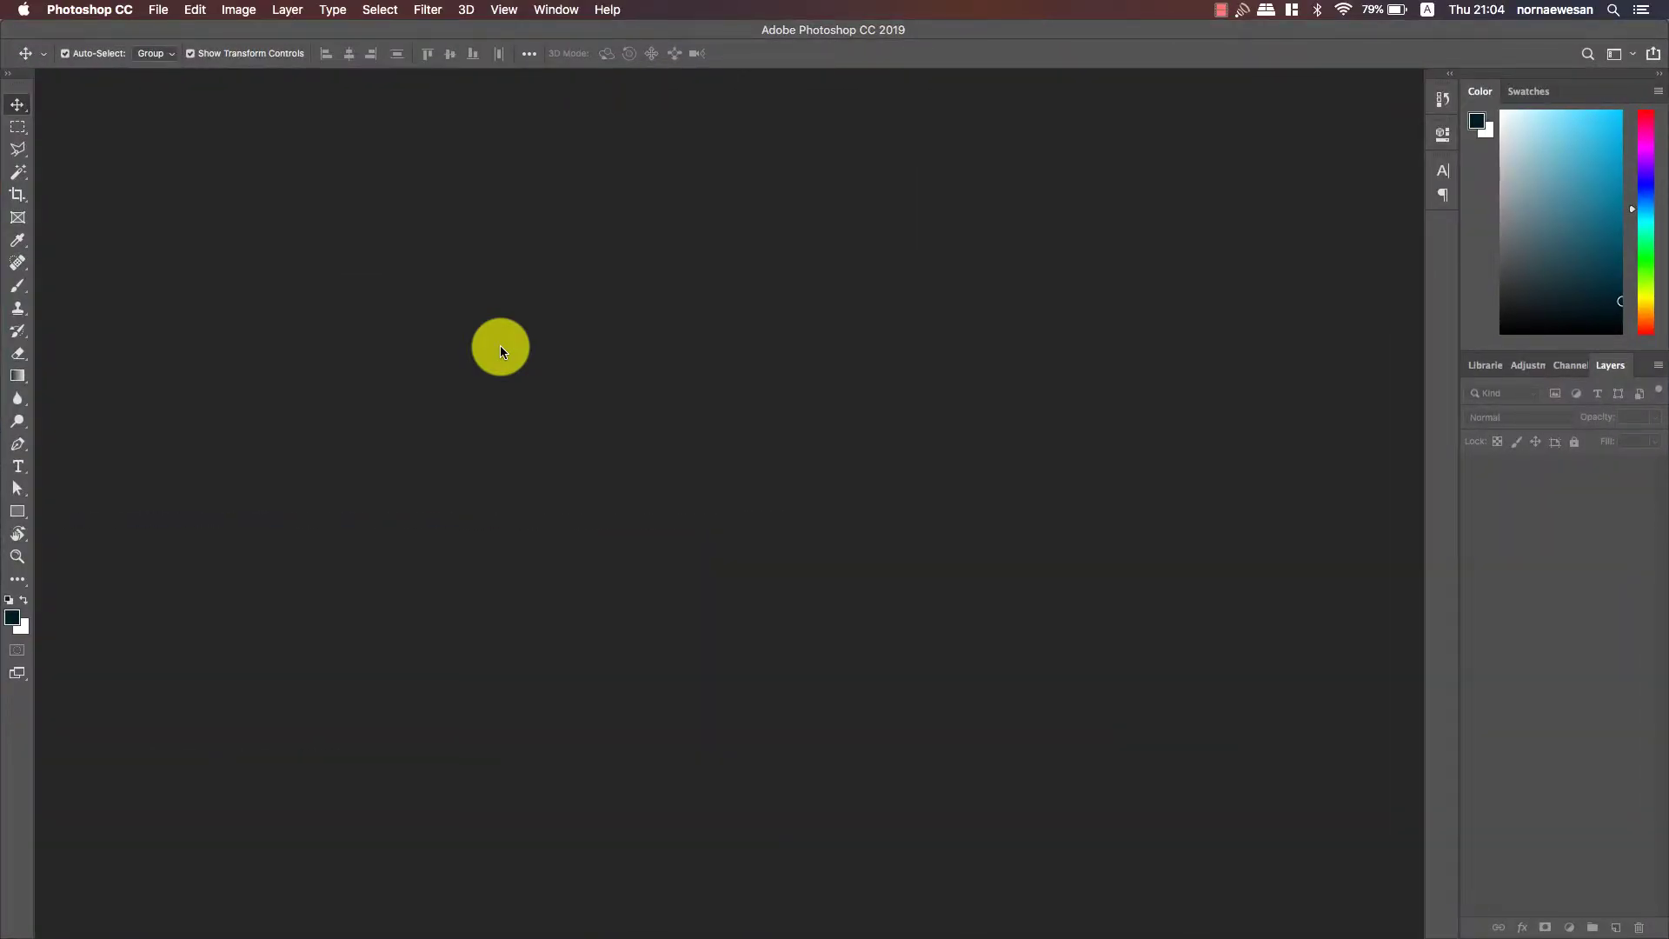
click(161, 10)
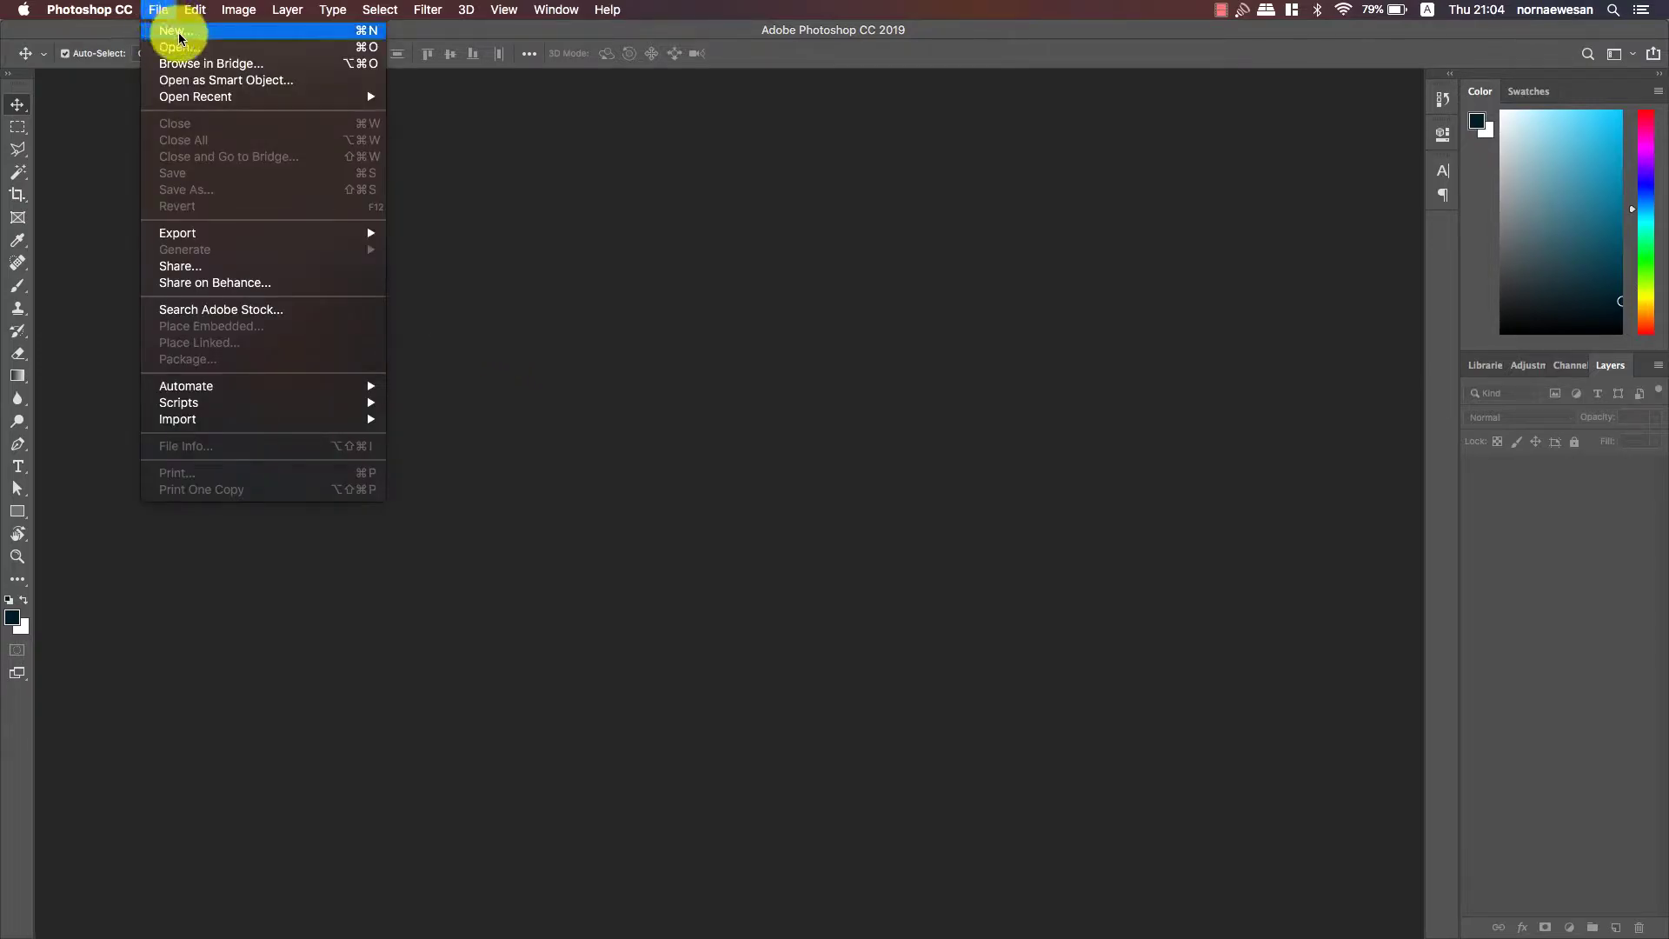
click(175, 30)
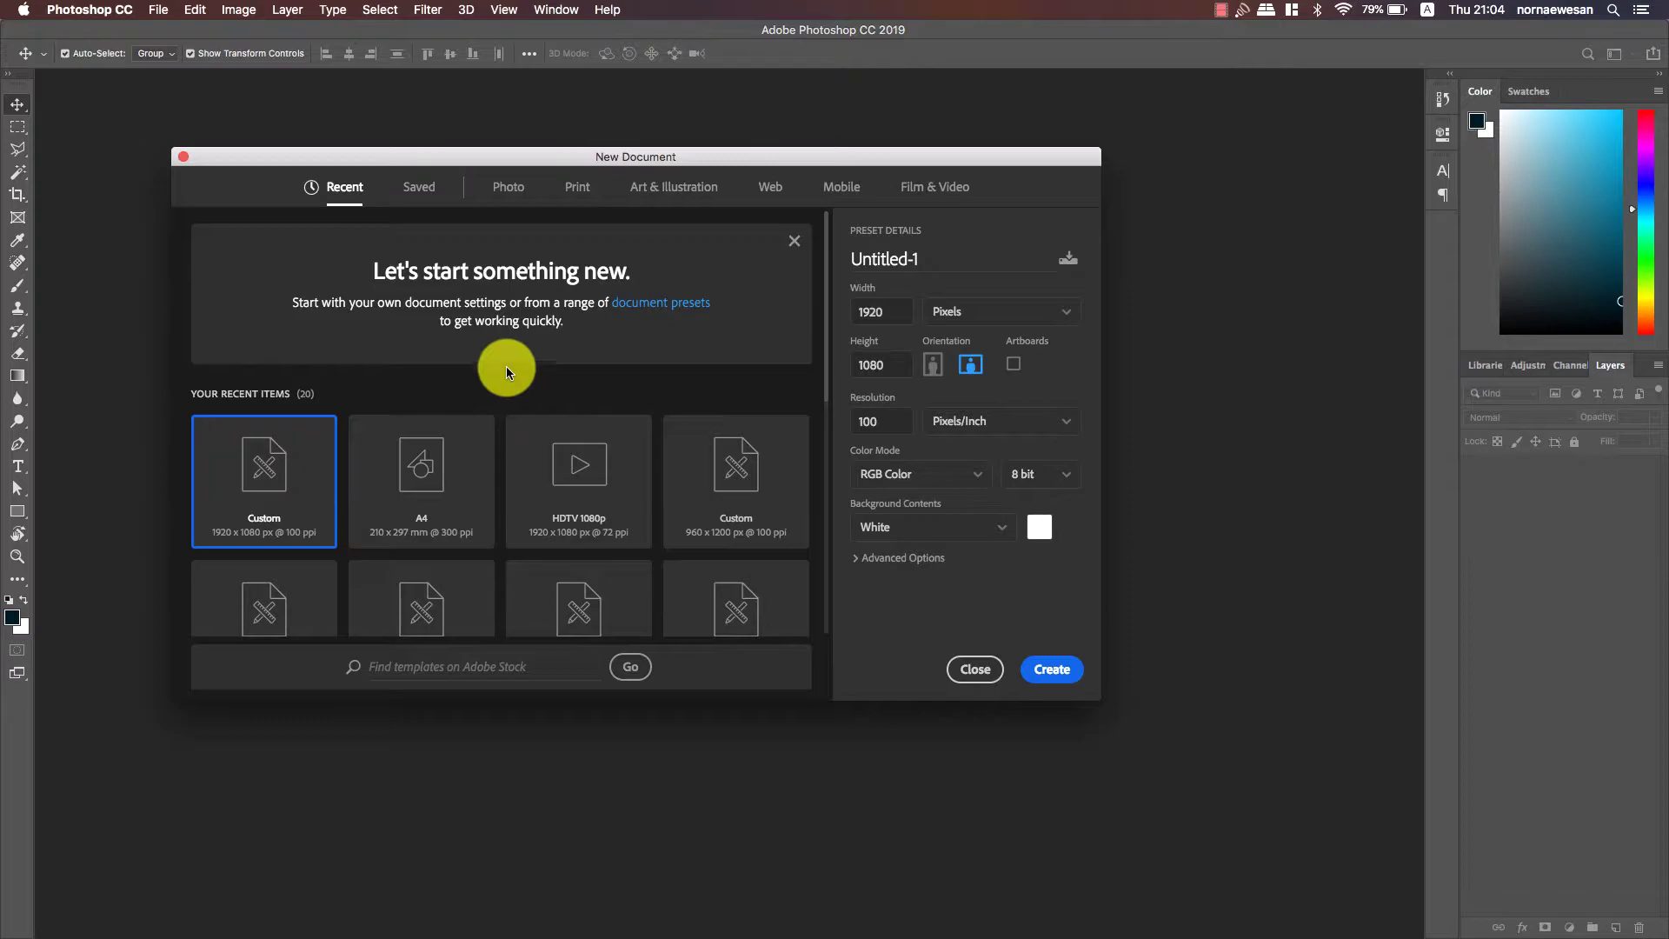
click(588, 201)
click(743, 340)
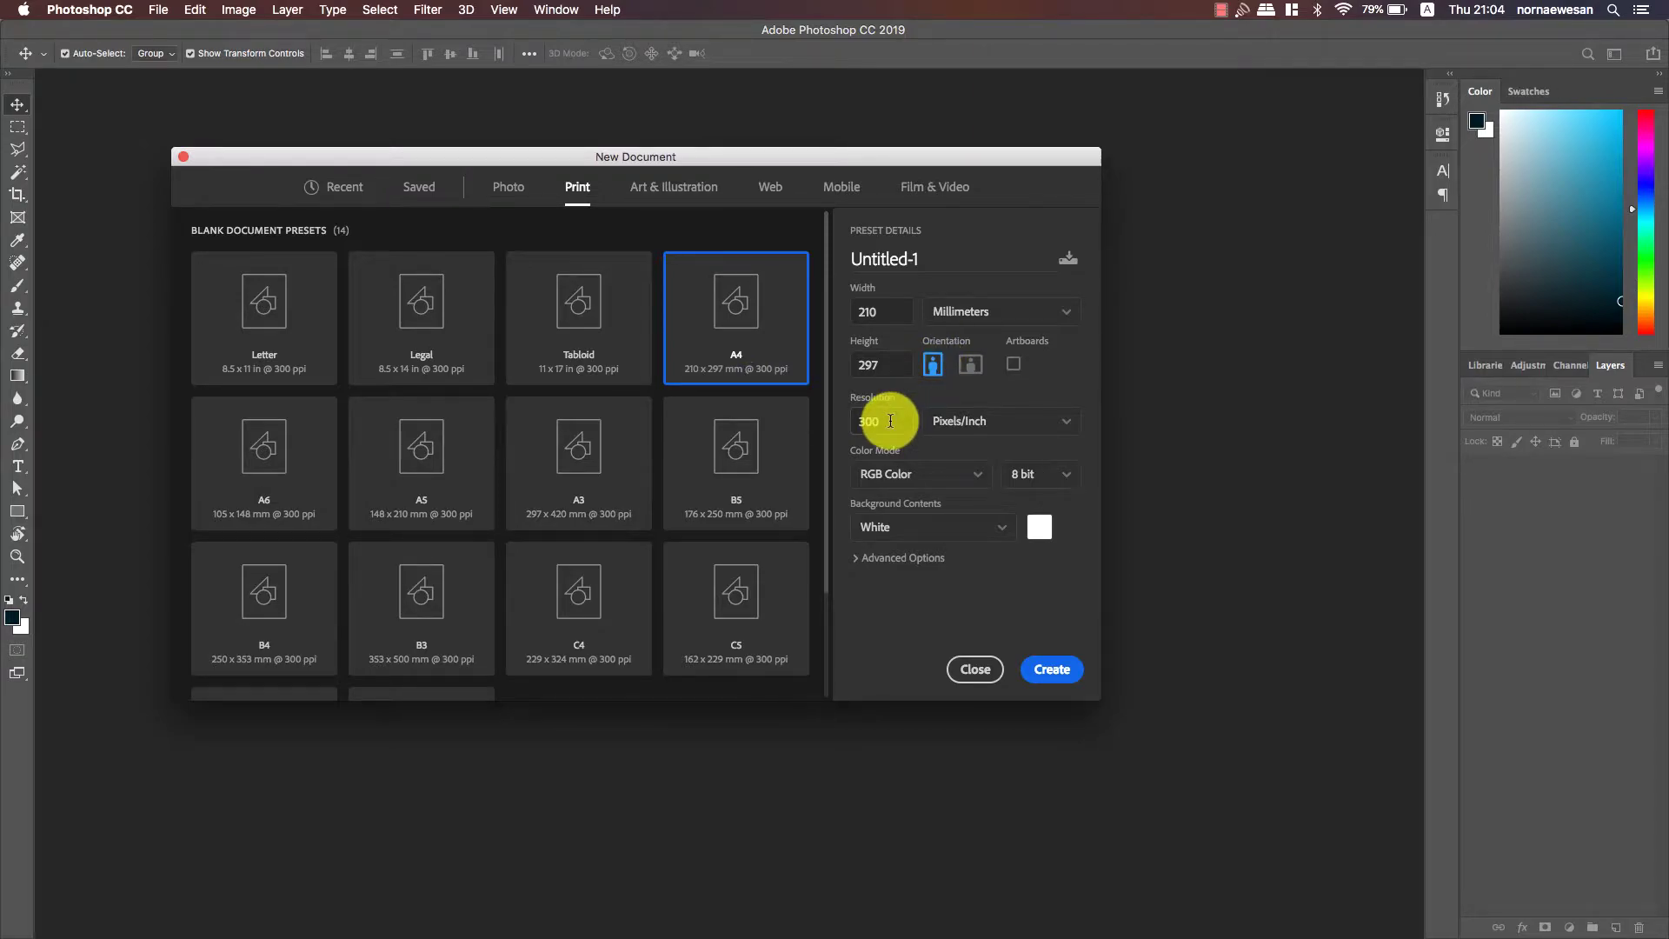
click(1068, 681)
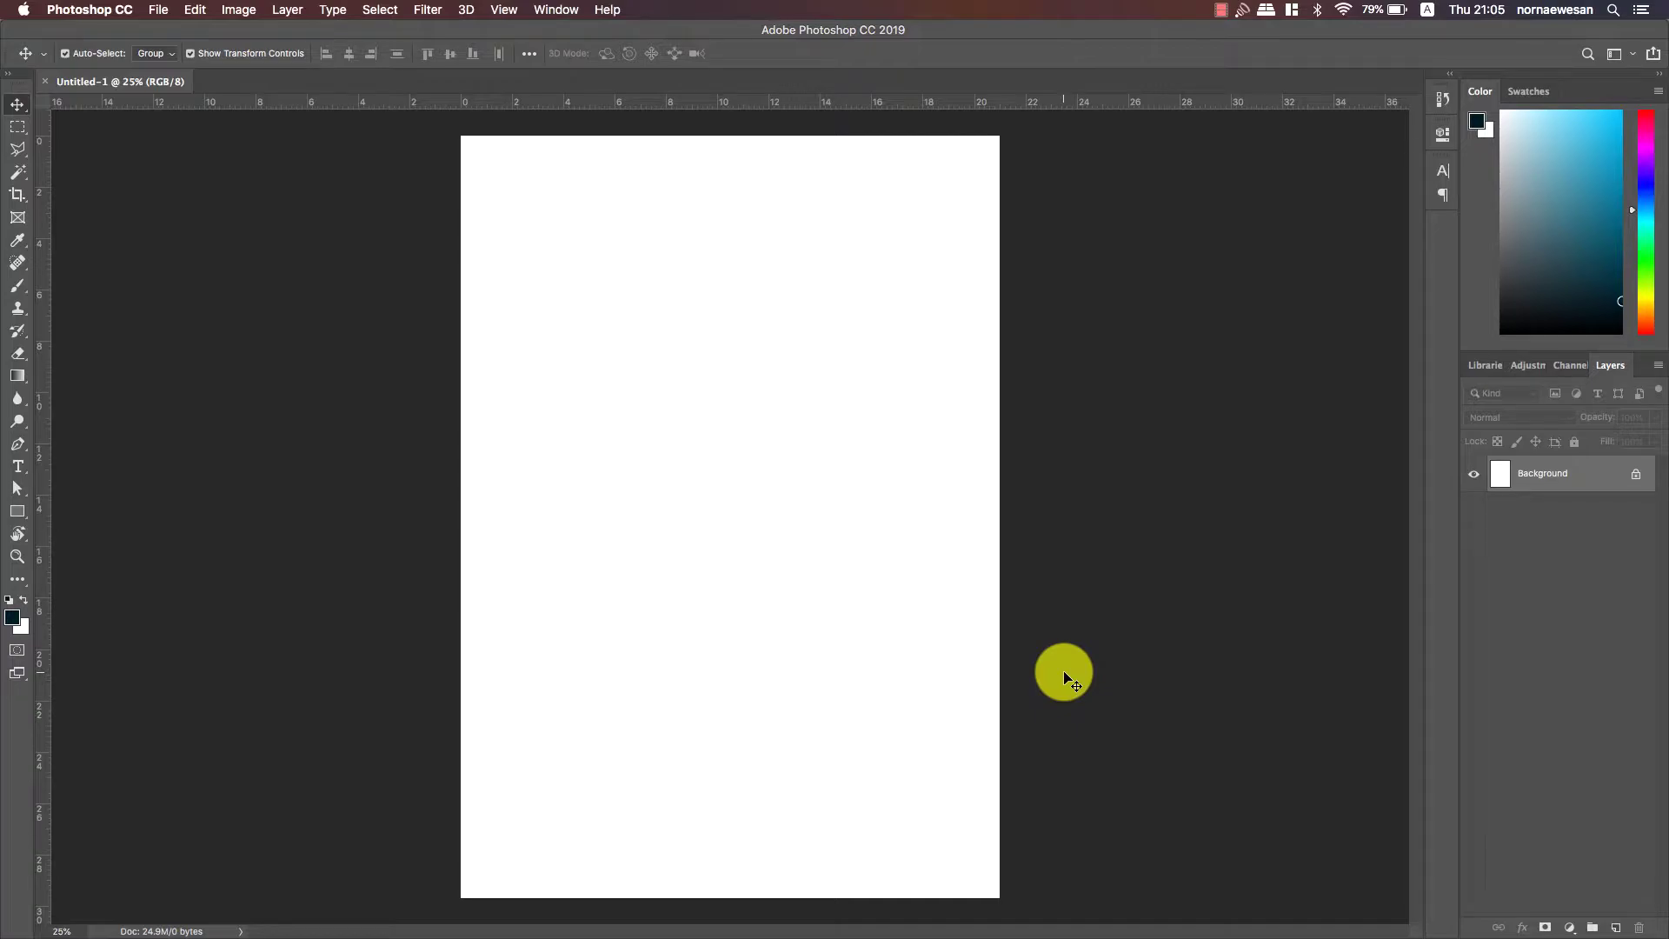
- Switch back to the browser and save the Professional curriculum vitae preview image to disk
key(ctrl+Up)
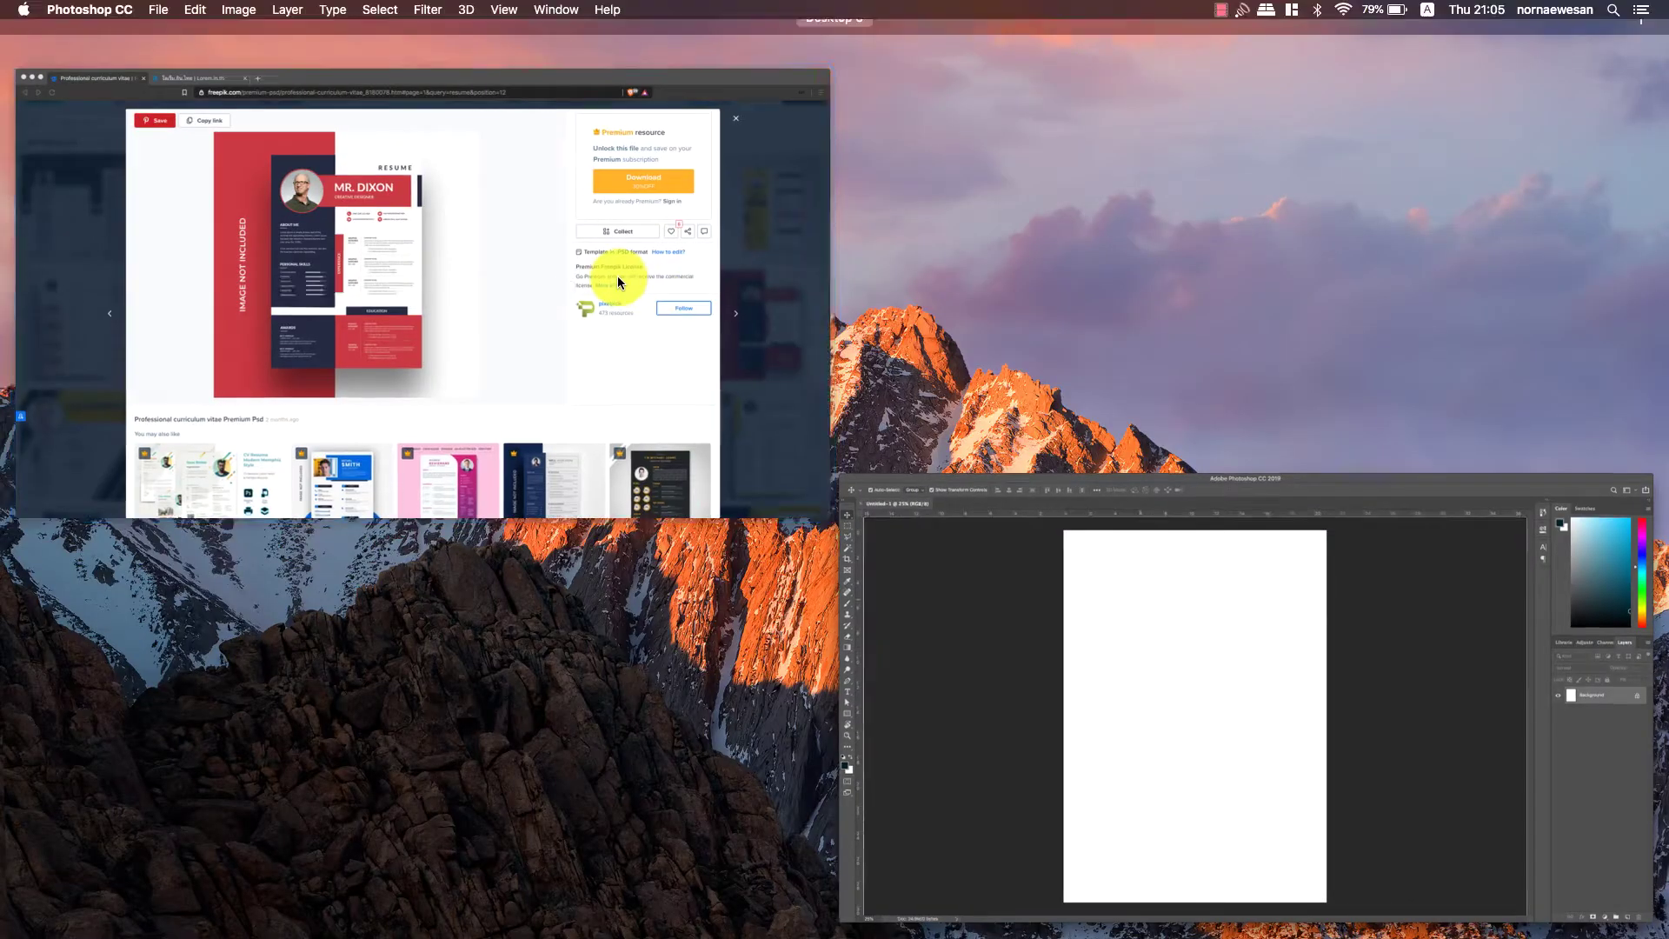
click(617, 275)
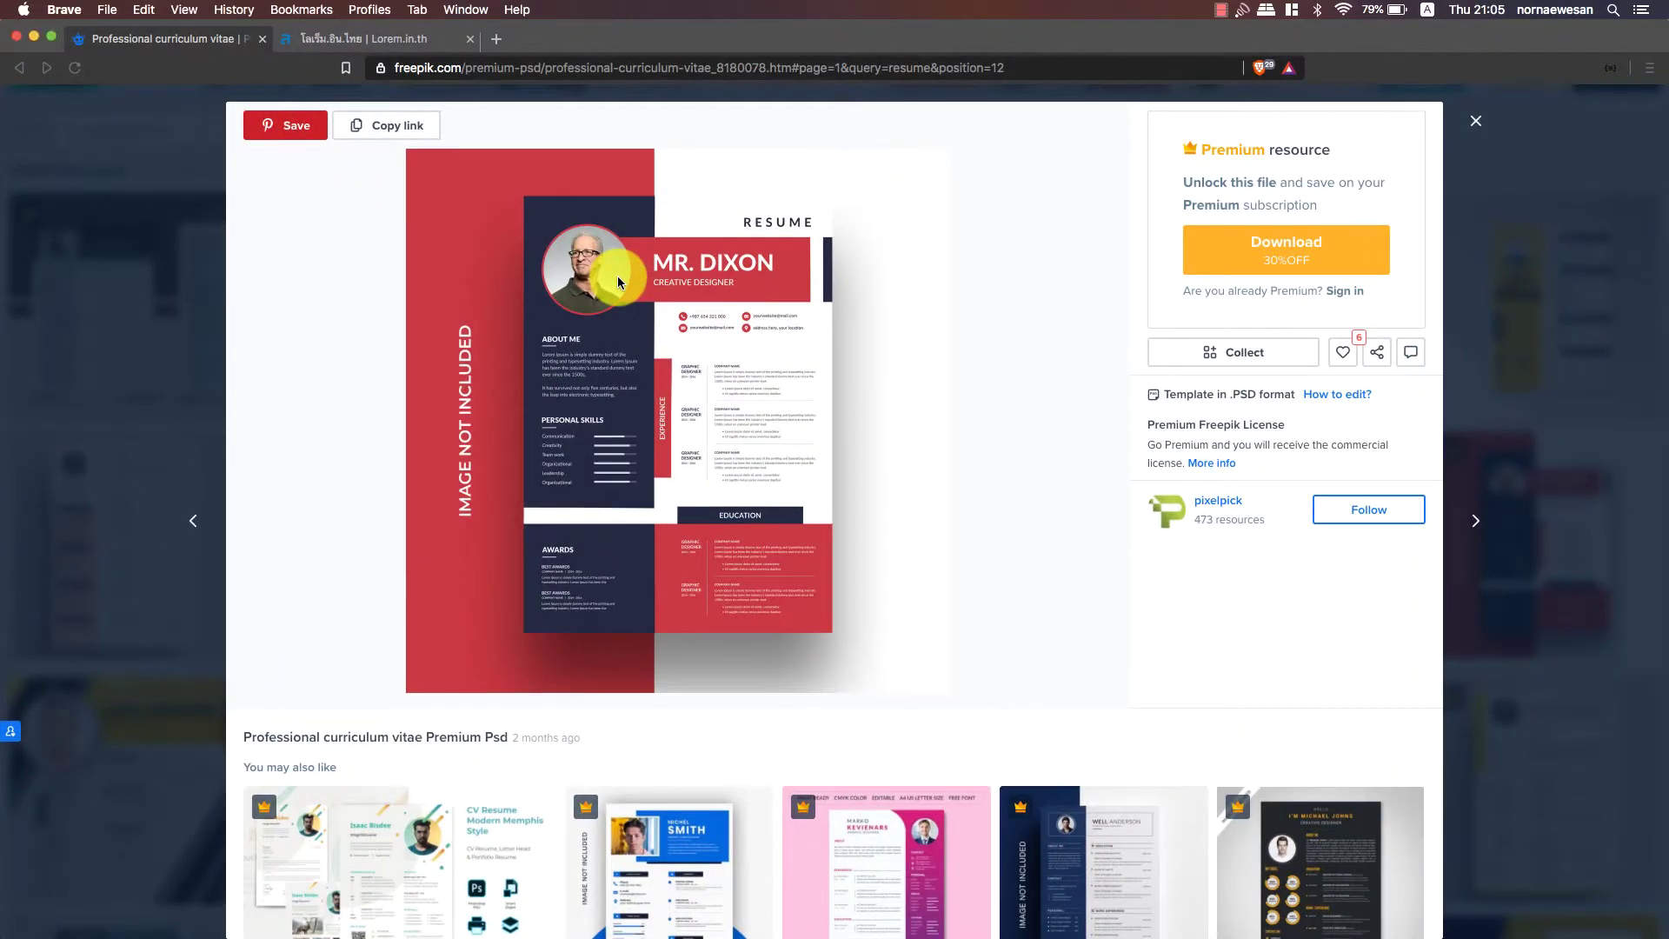
double_click(584, 338)
right_click(583, 332)
click(666, 356)
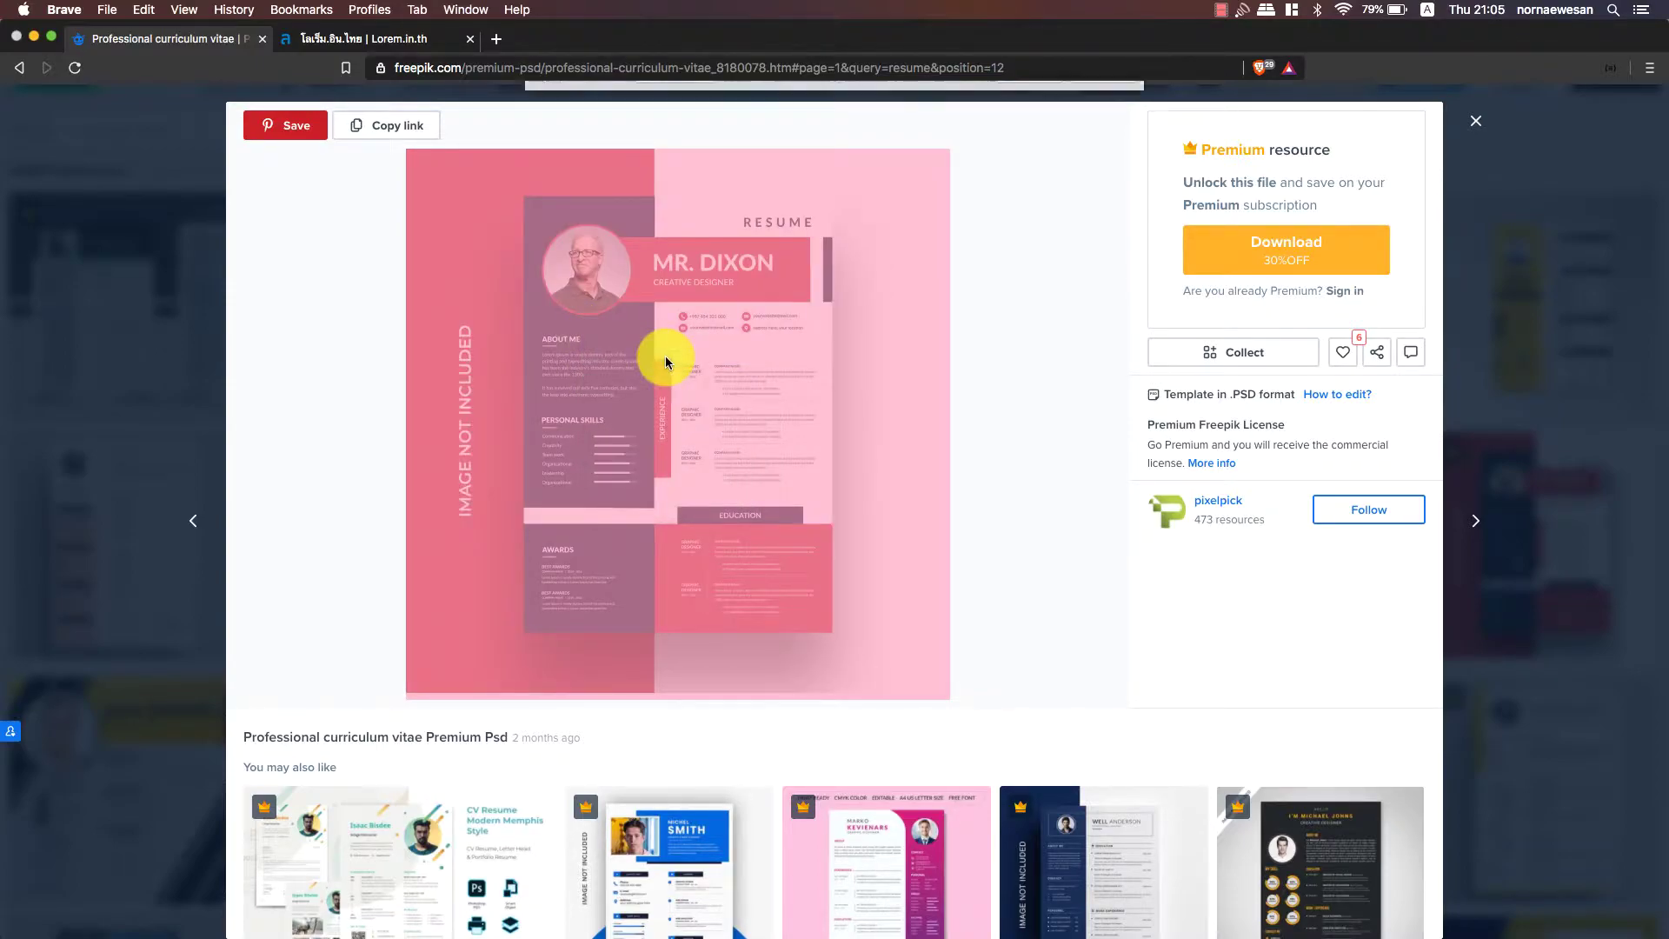
click(574, 280)
click(1098, 451)
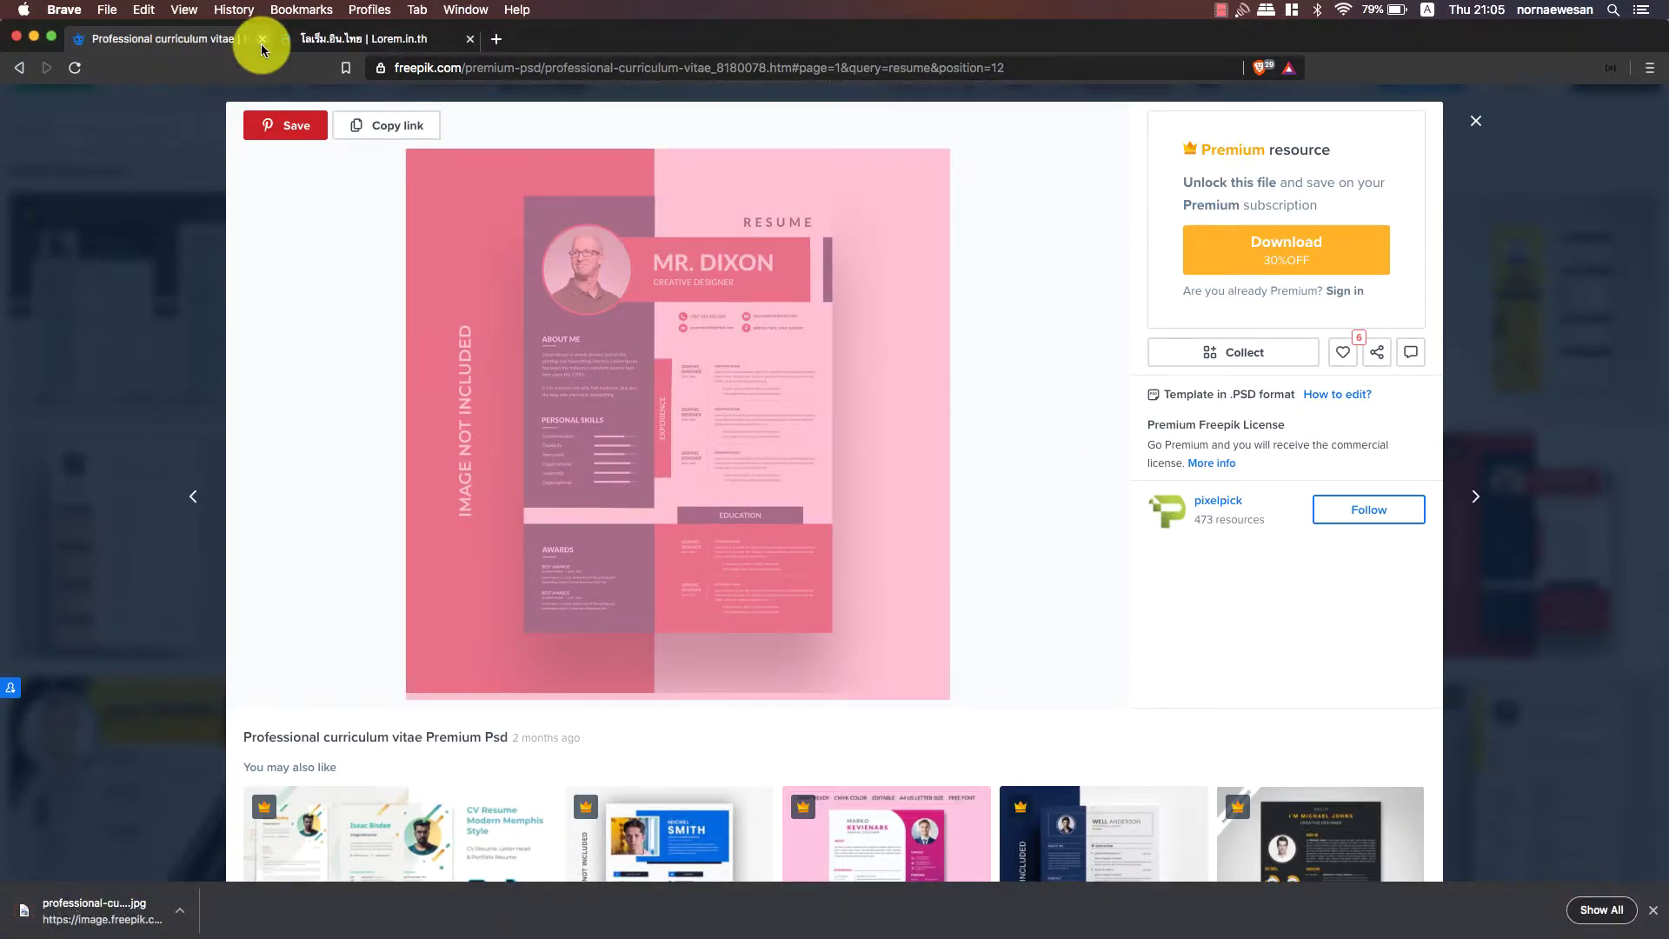
- Switch to Photoshop, place the downloaded curriculum vitae image in the A4 document and move it slightly down and right
key(super+Tab)
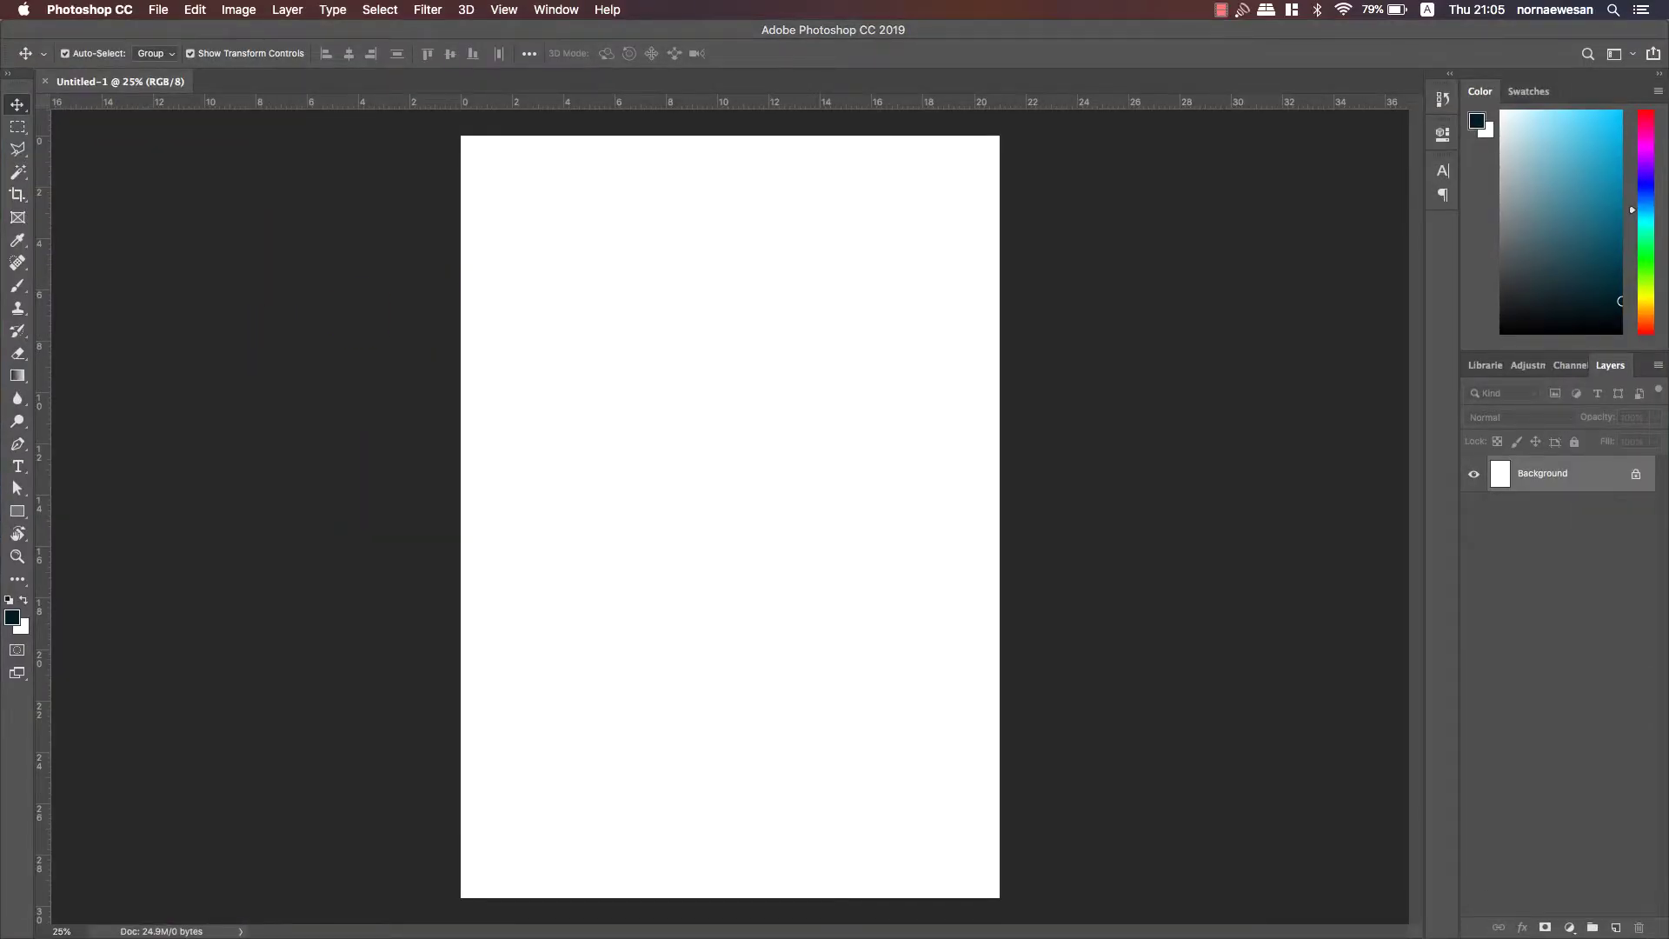
drag(384, 458, 674, 517)
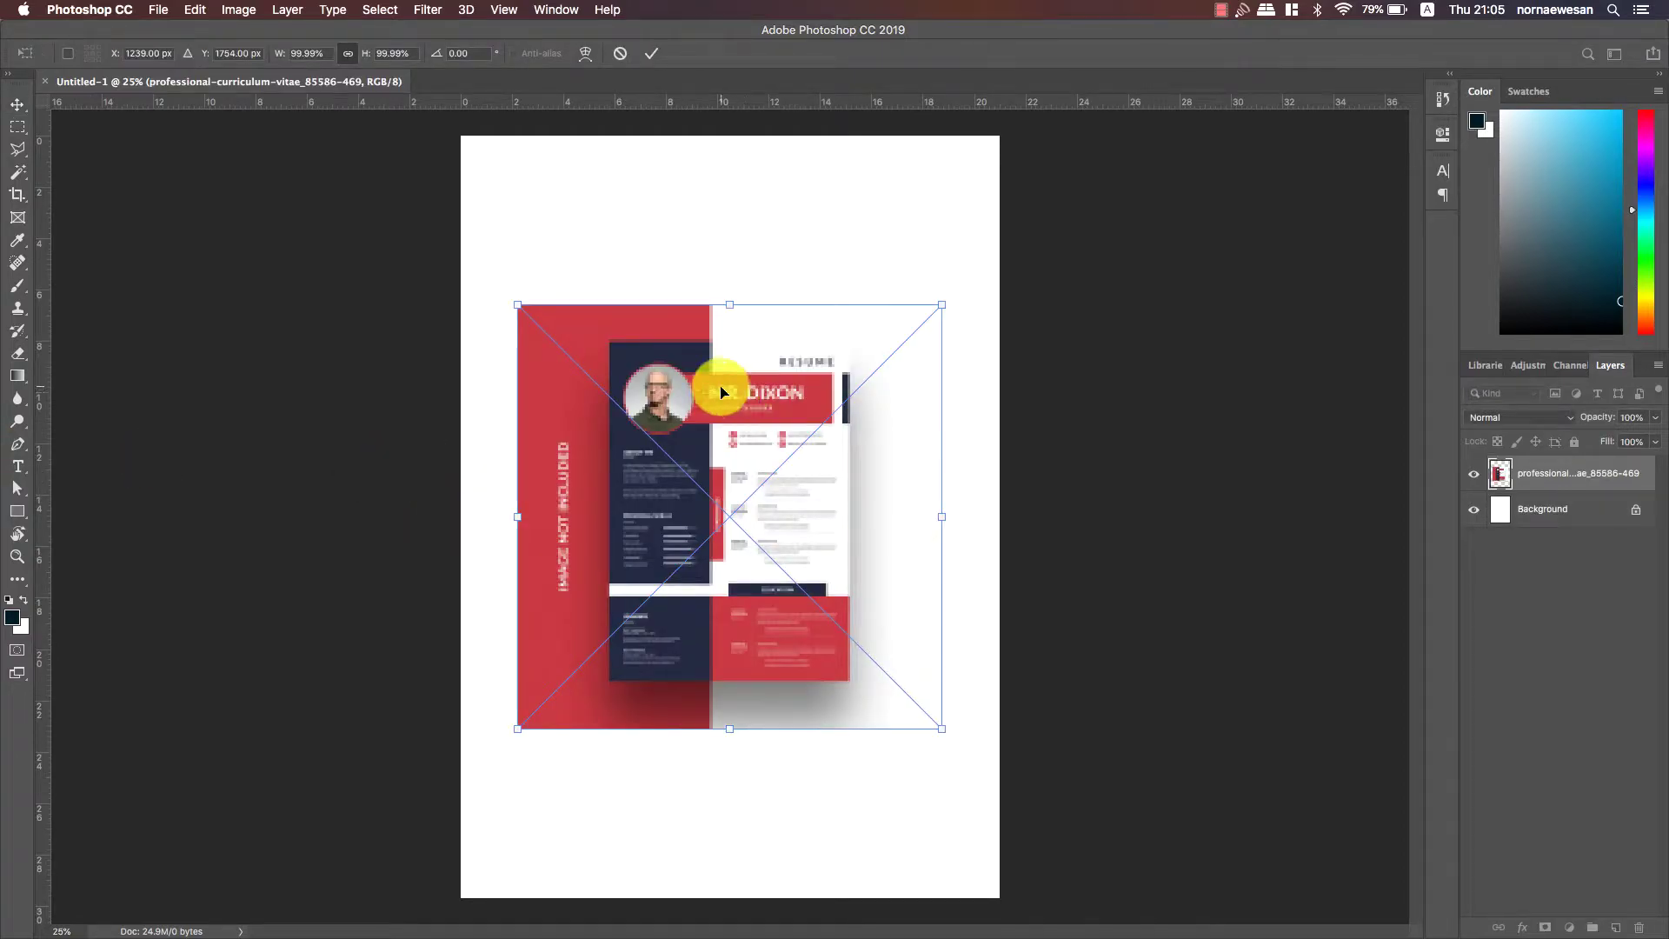
key(Return)
drag(744, 428, 768, 500)
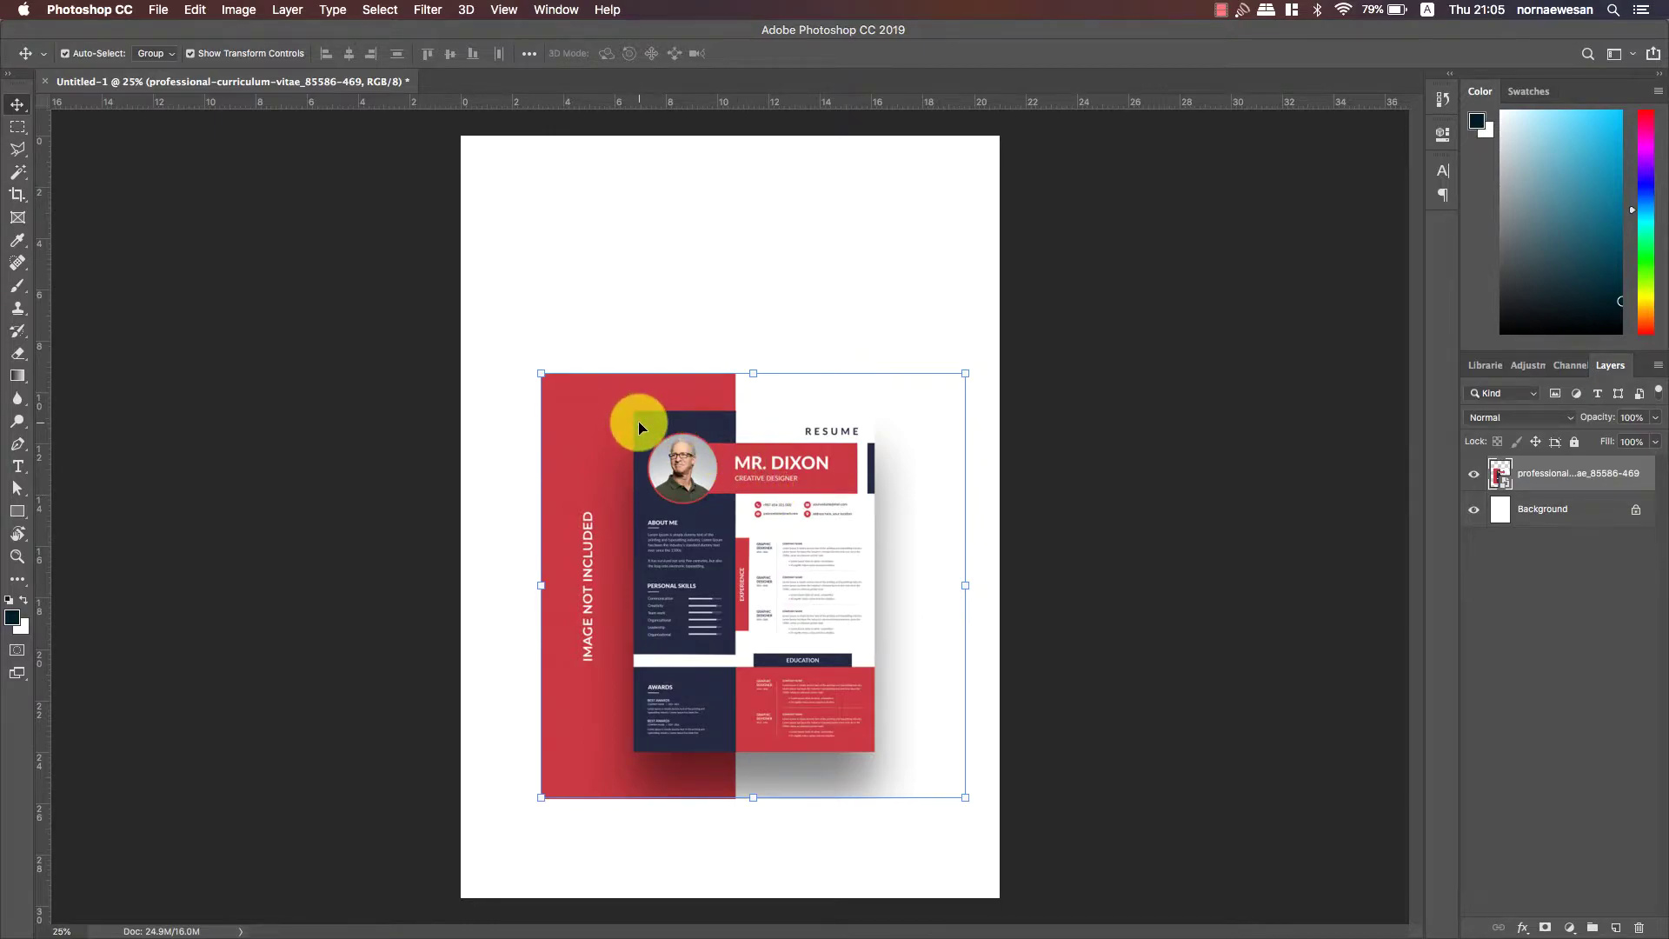
- Examine the layout of the placed resume reference up close, including its header, color blocks and text sections
key(z)
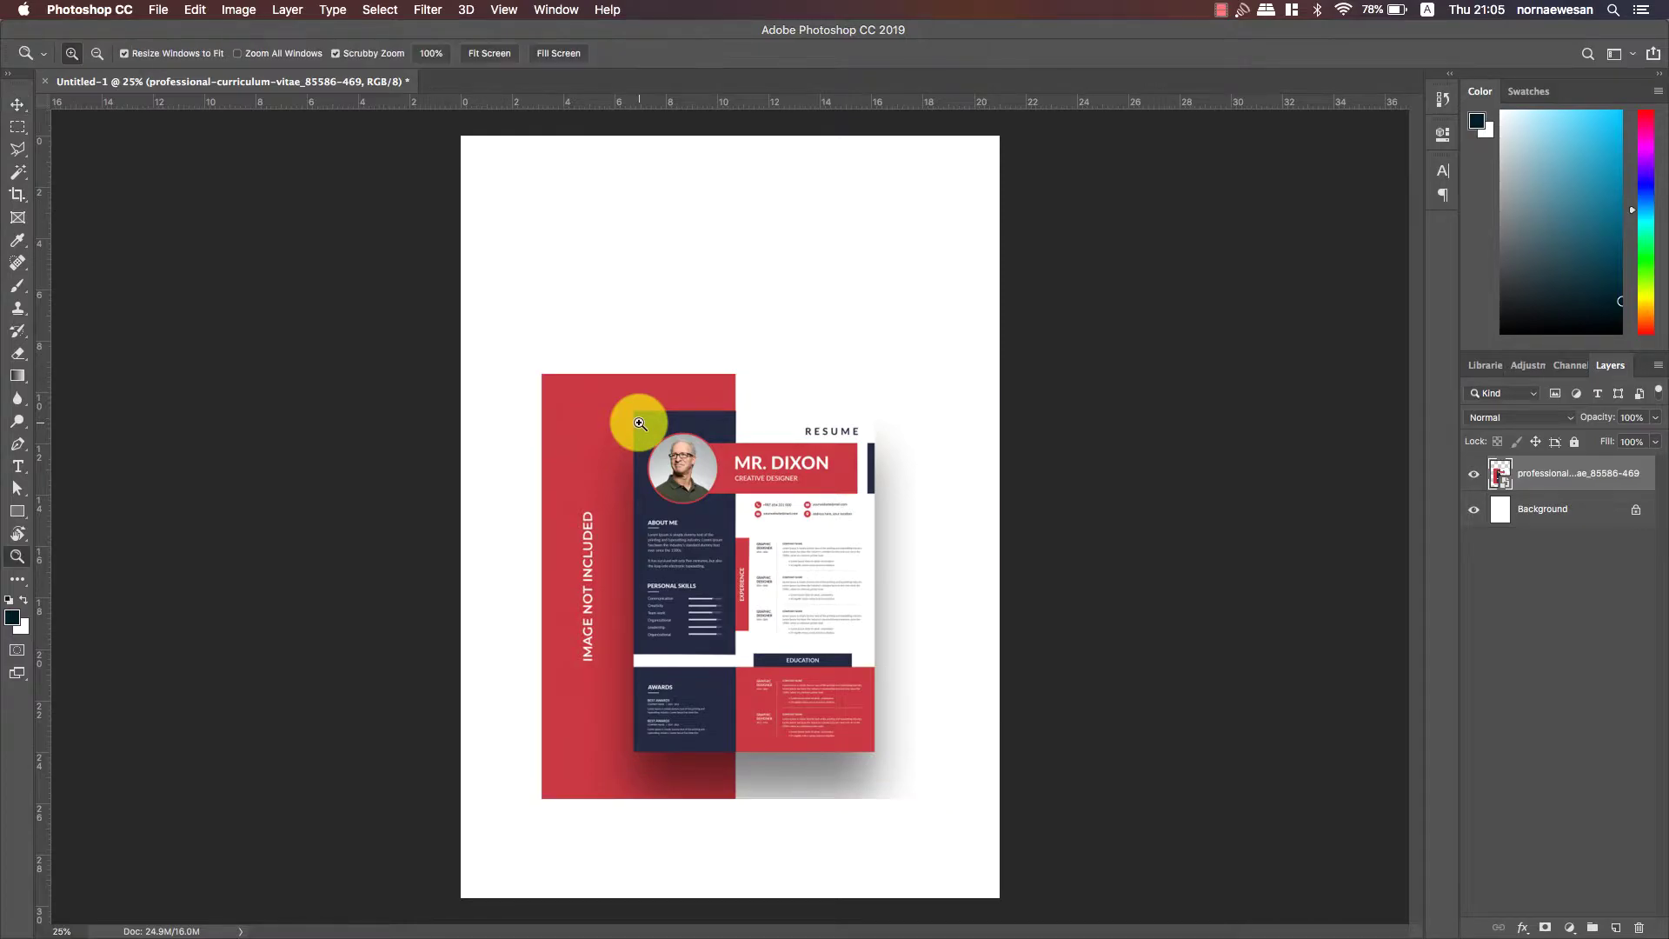
click(703, 451)
scroll(702, 451, down, 3)
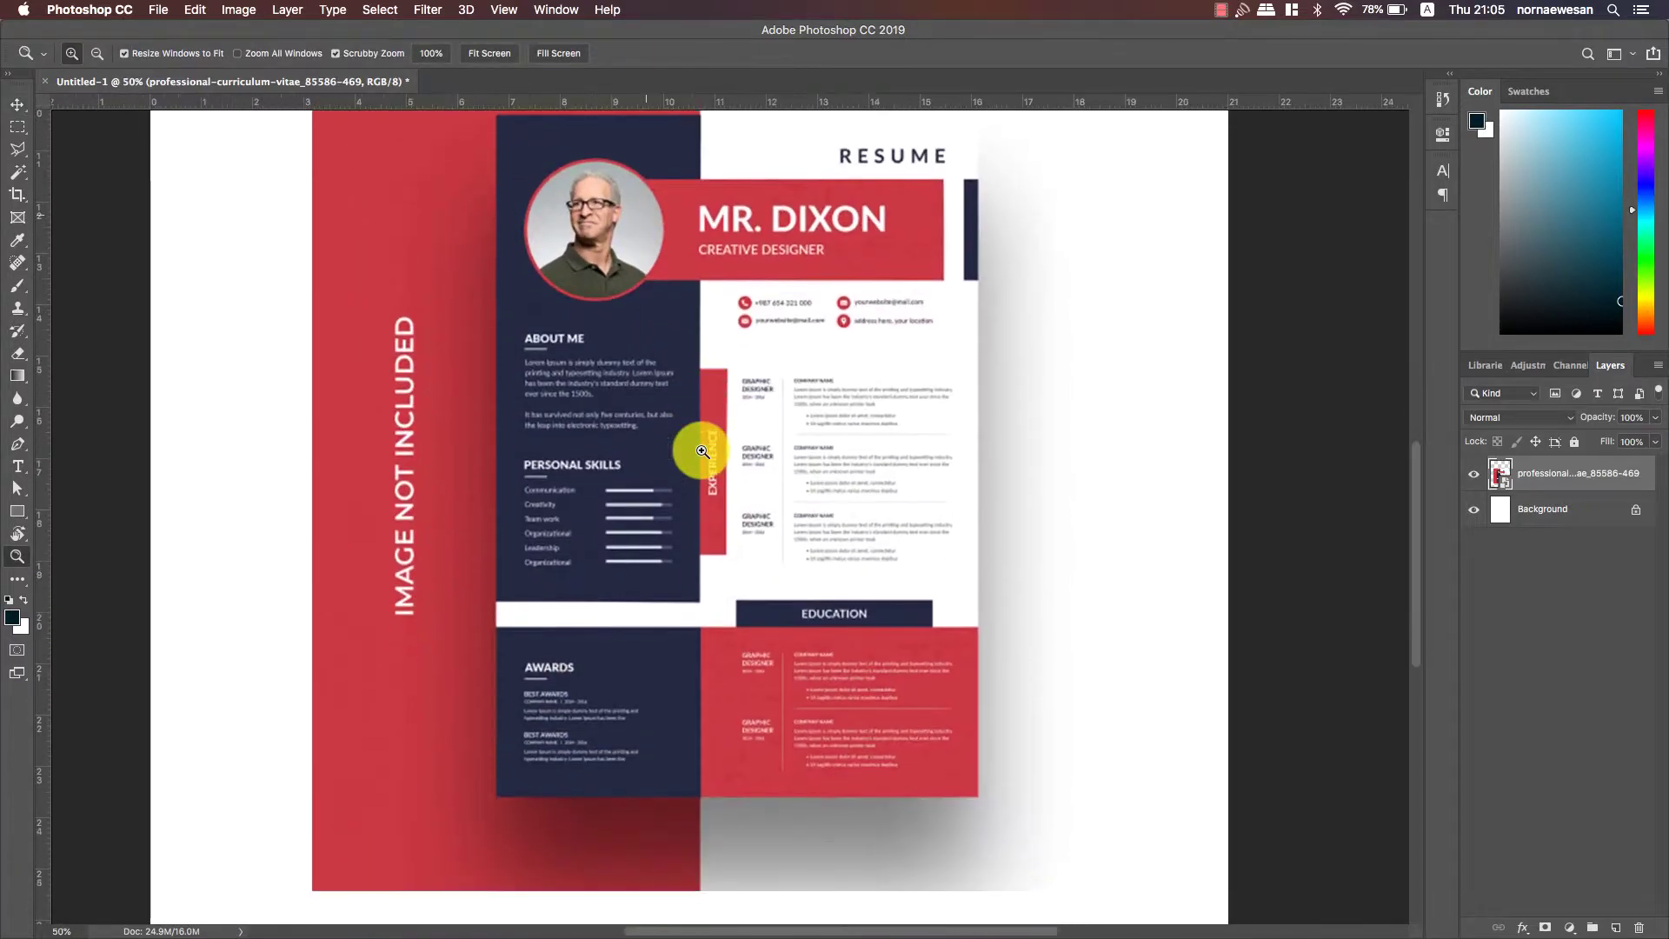
scroll(703, 451, right, 2)
key(v)
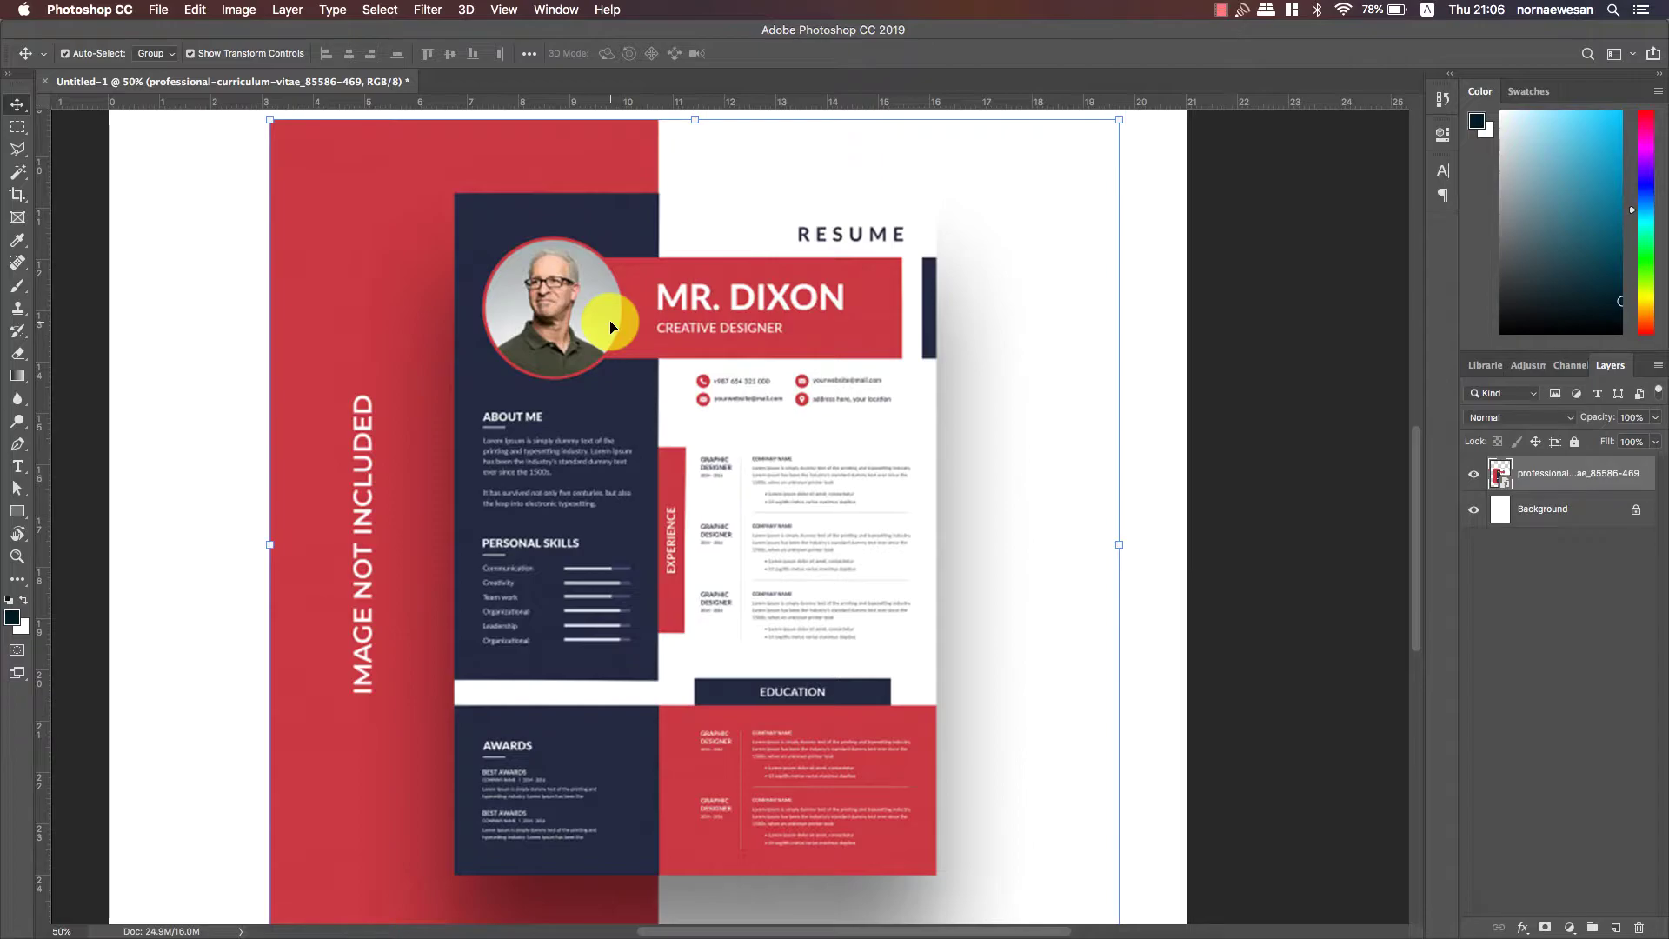
key(z)
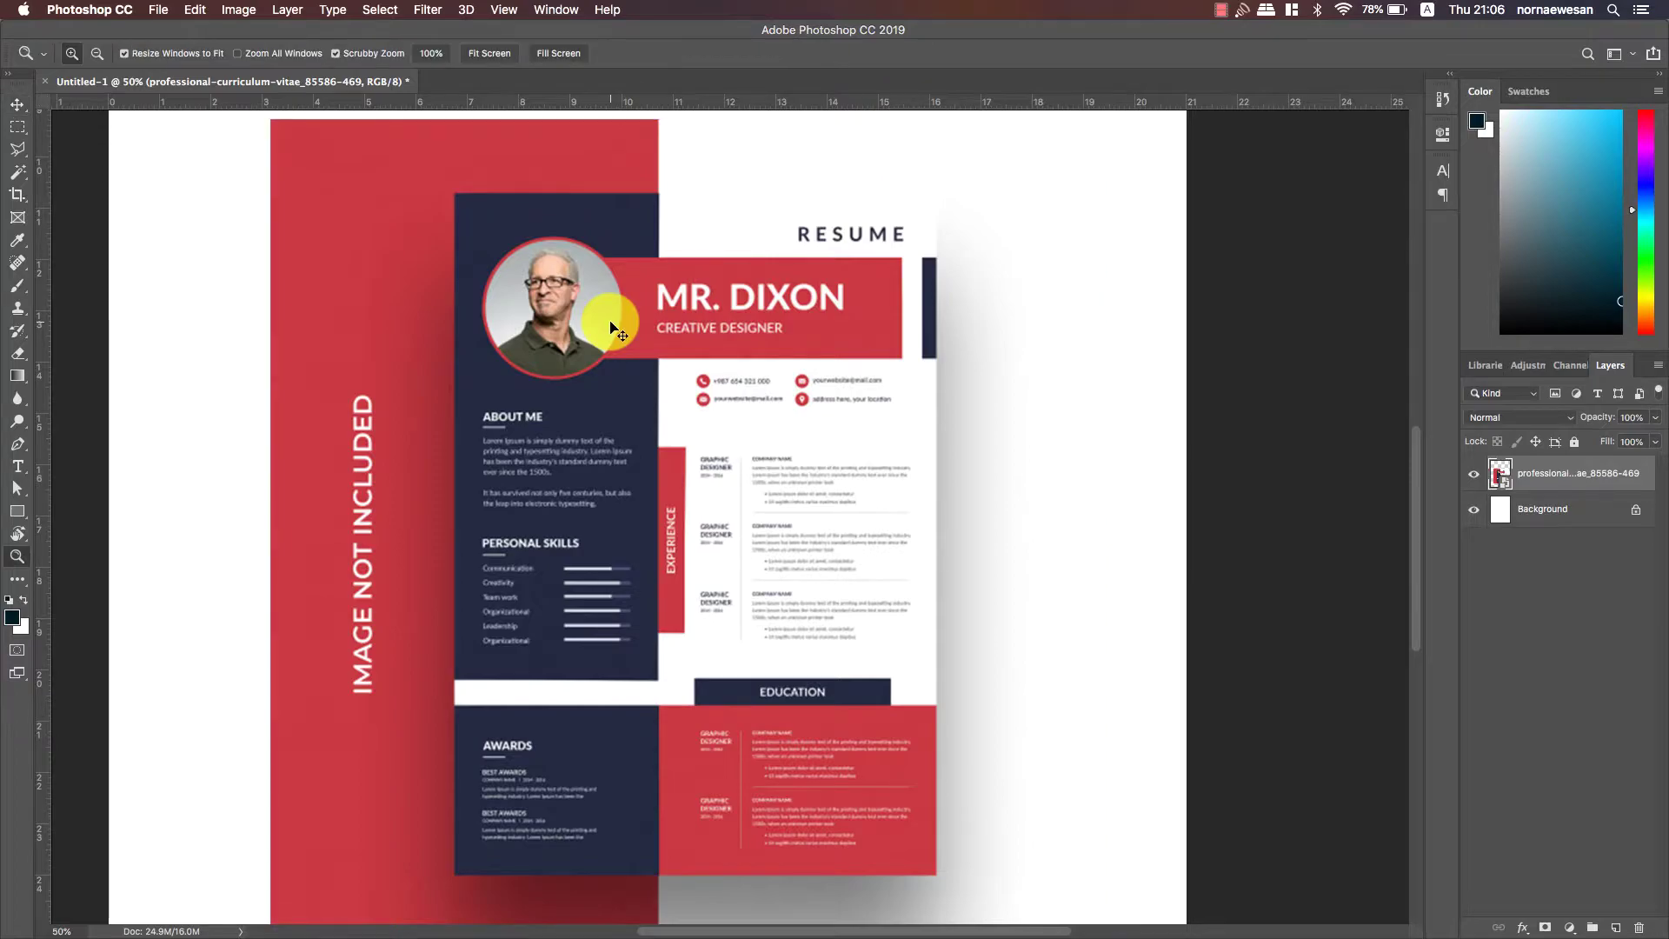
alt+click(613, 329)
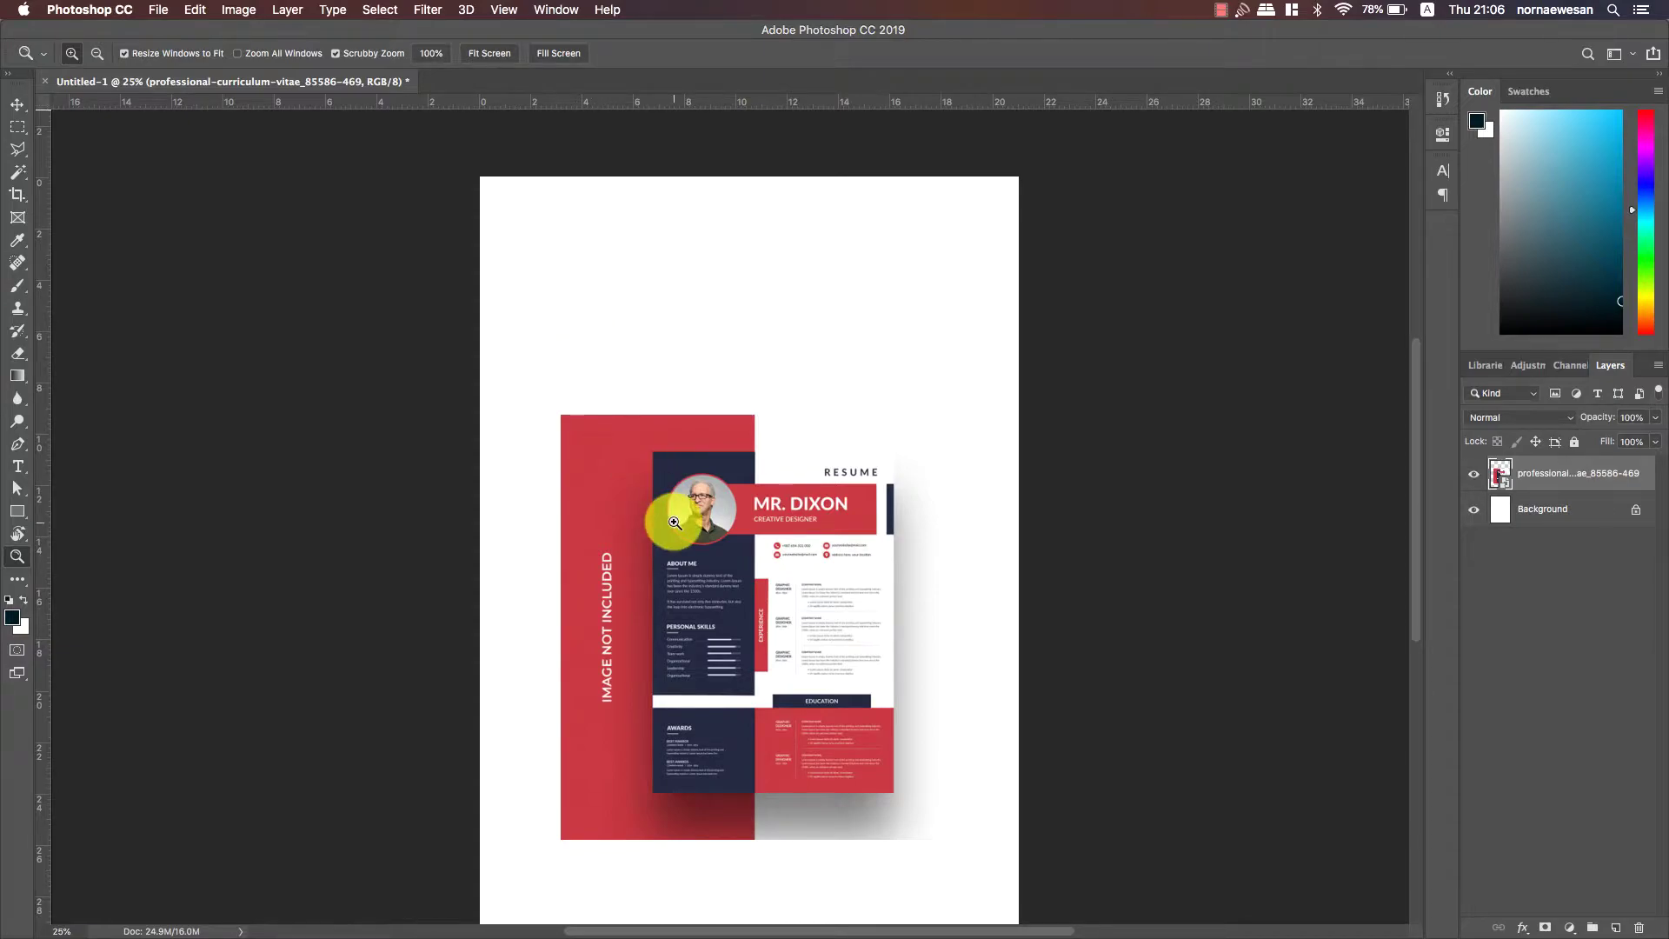
- Shift the resume reference image slightly to the right on the page and deselect it
key(v)
drag(687, 503, 698, 502)
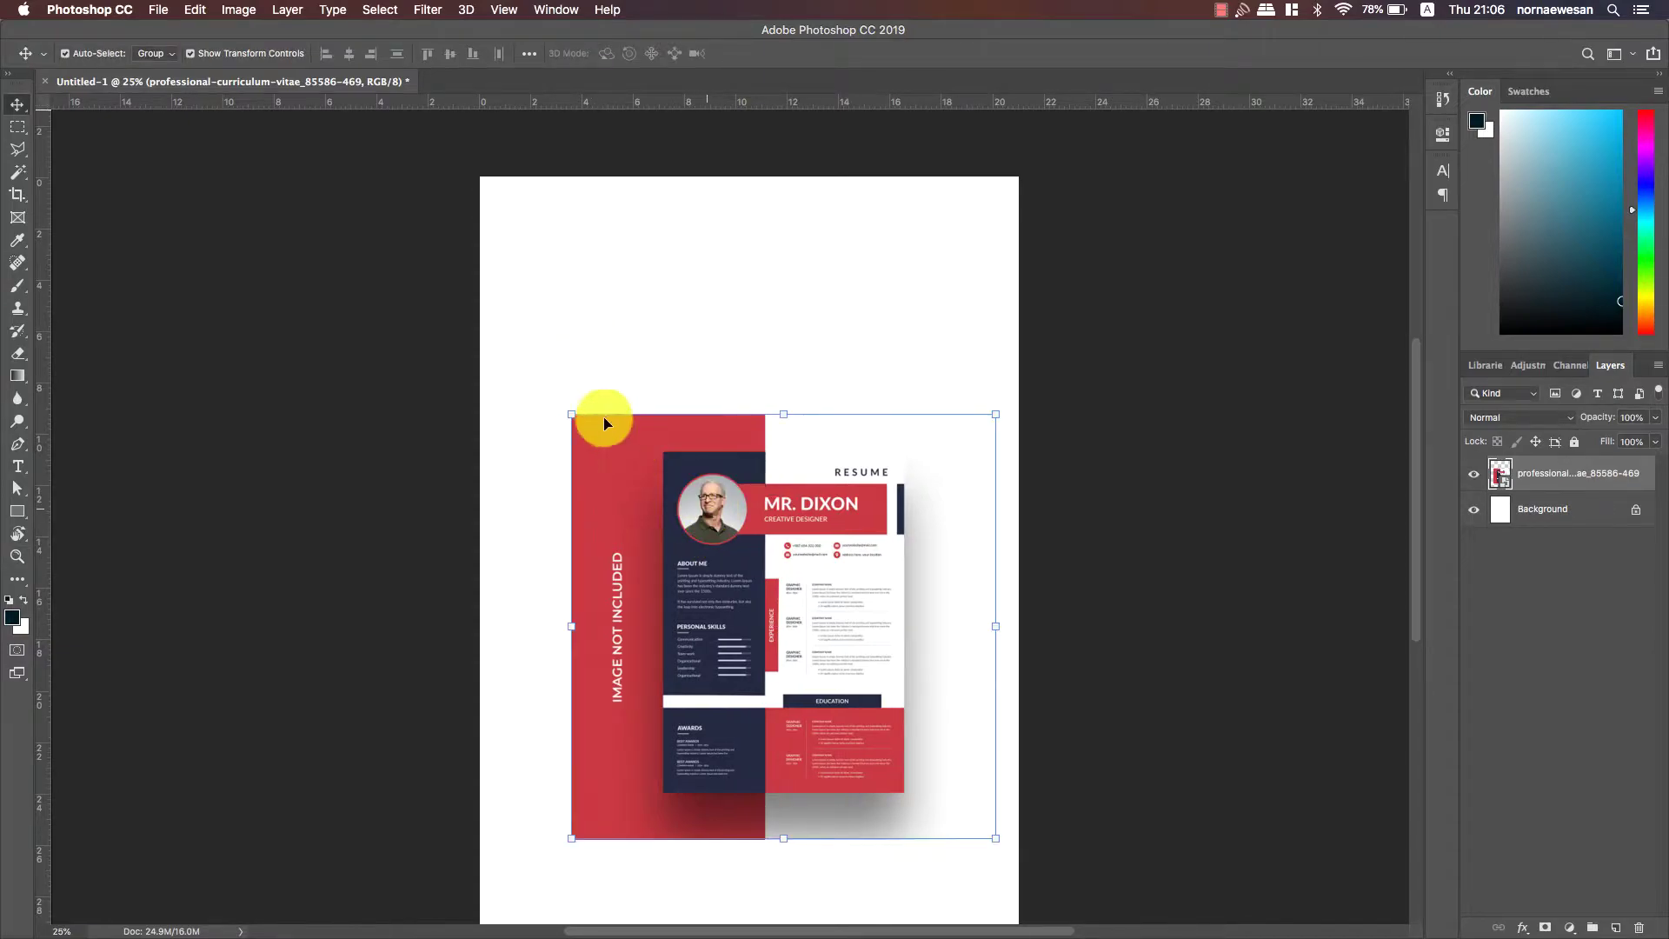
click(519, 352)
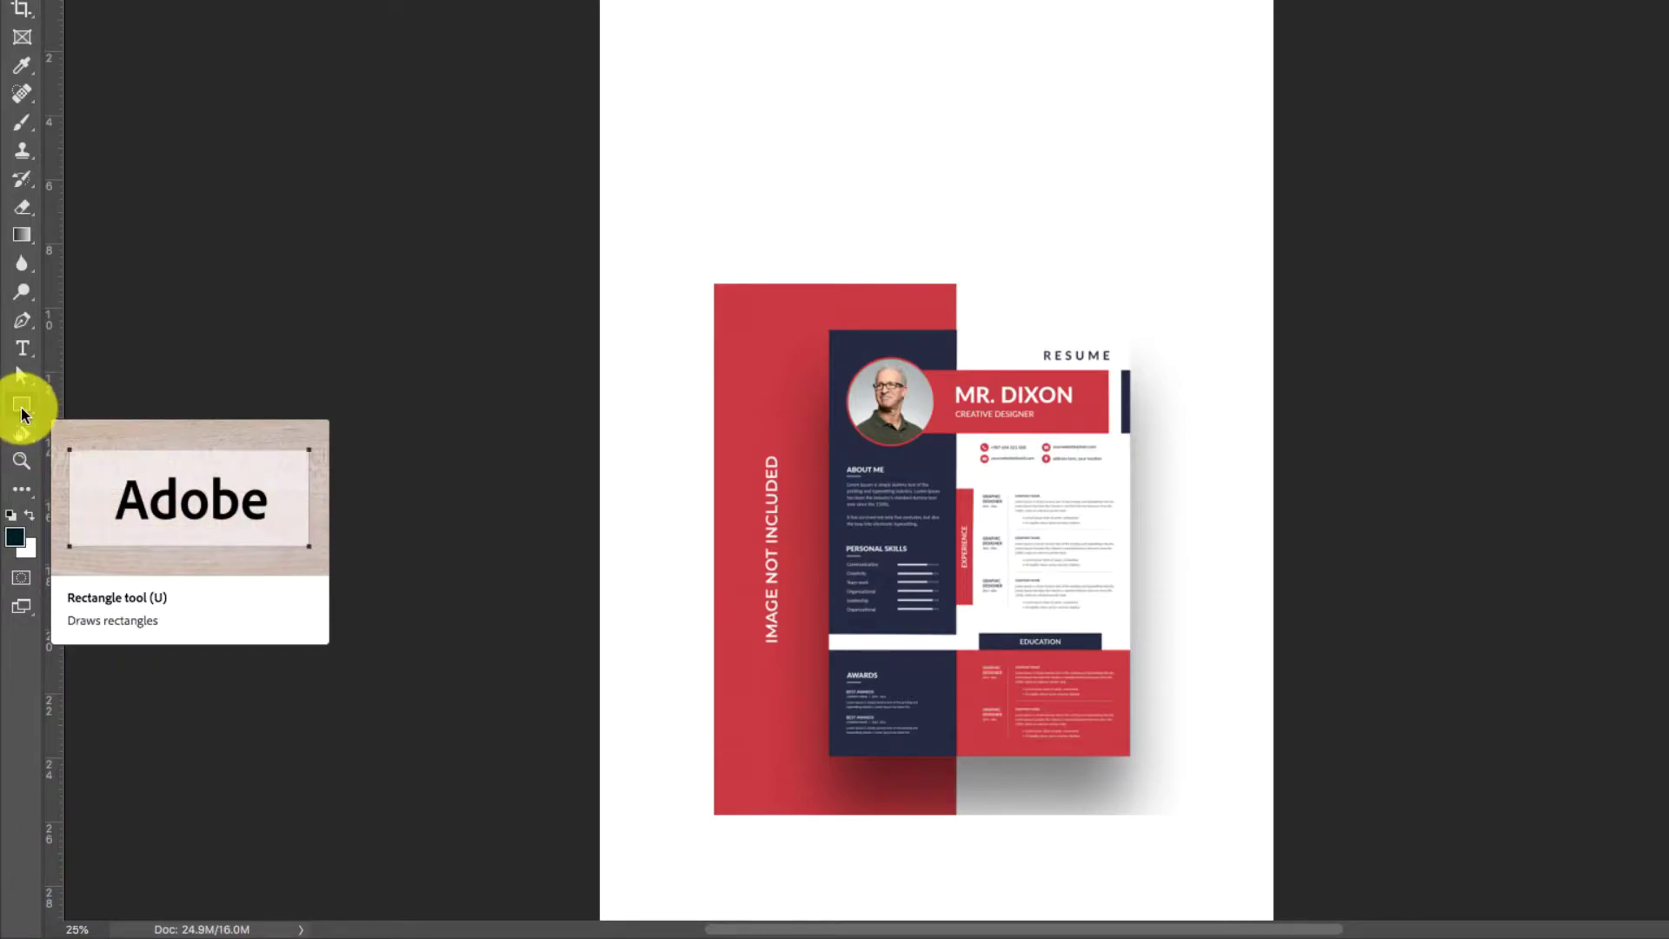
- Draw a dark filled rectangle about 1302 x 3520 px over the left half of the page with the Rectangle tool
click(22, 407)
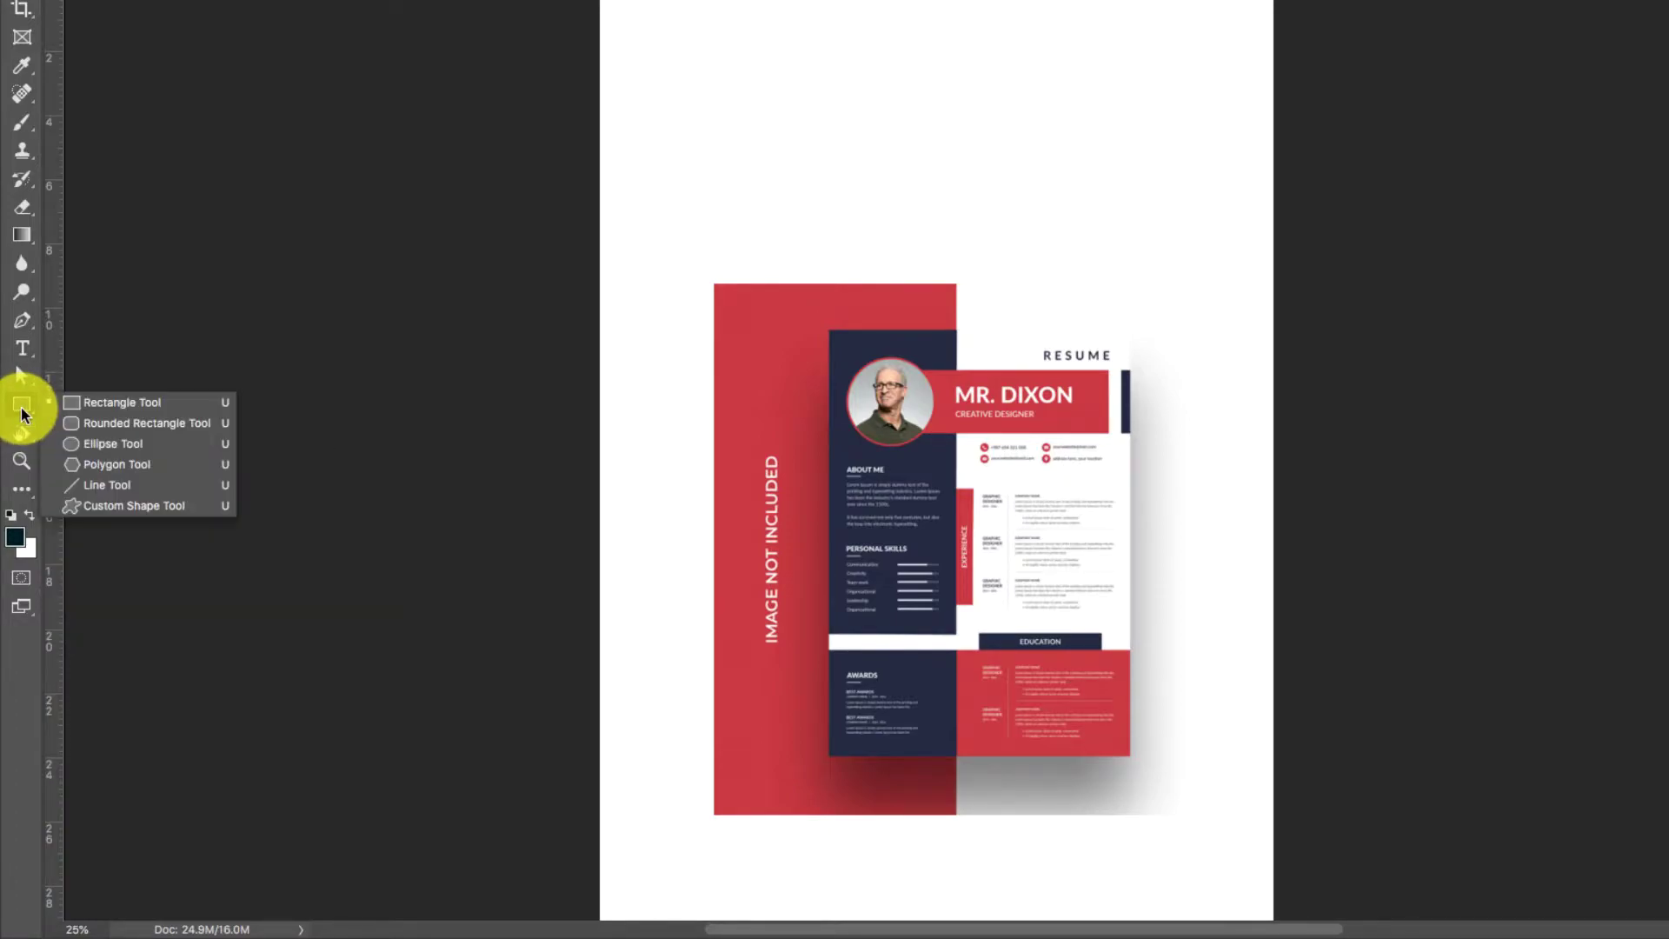
click(137, 404)
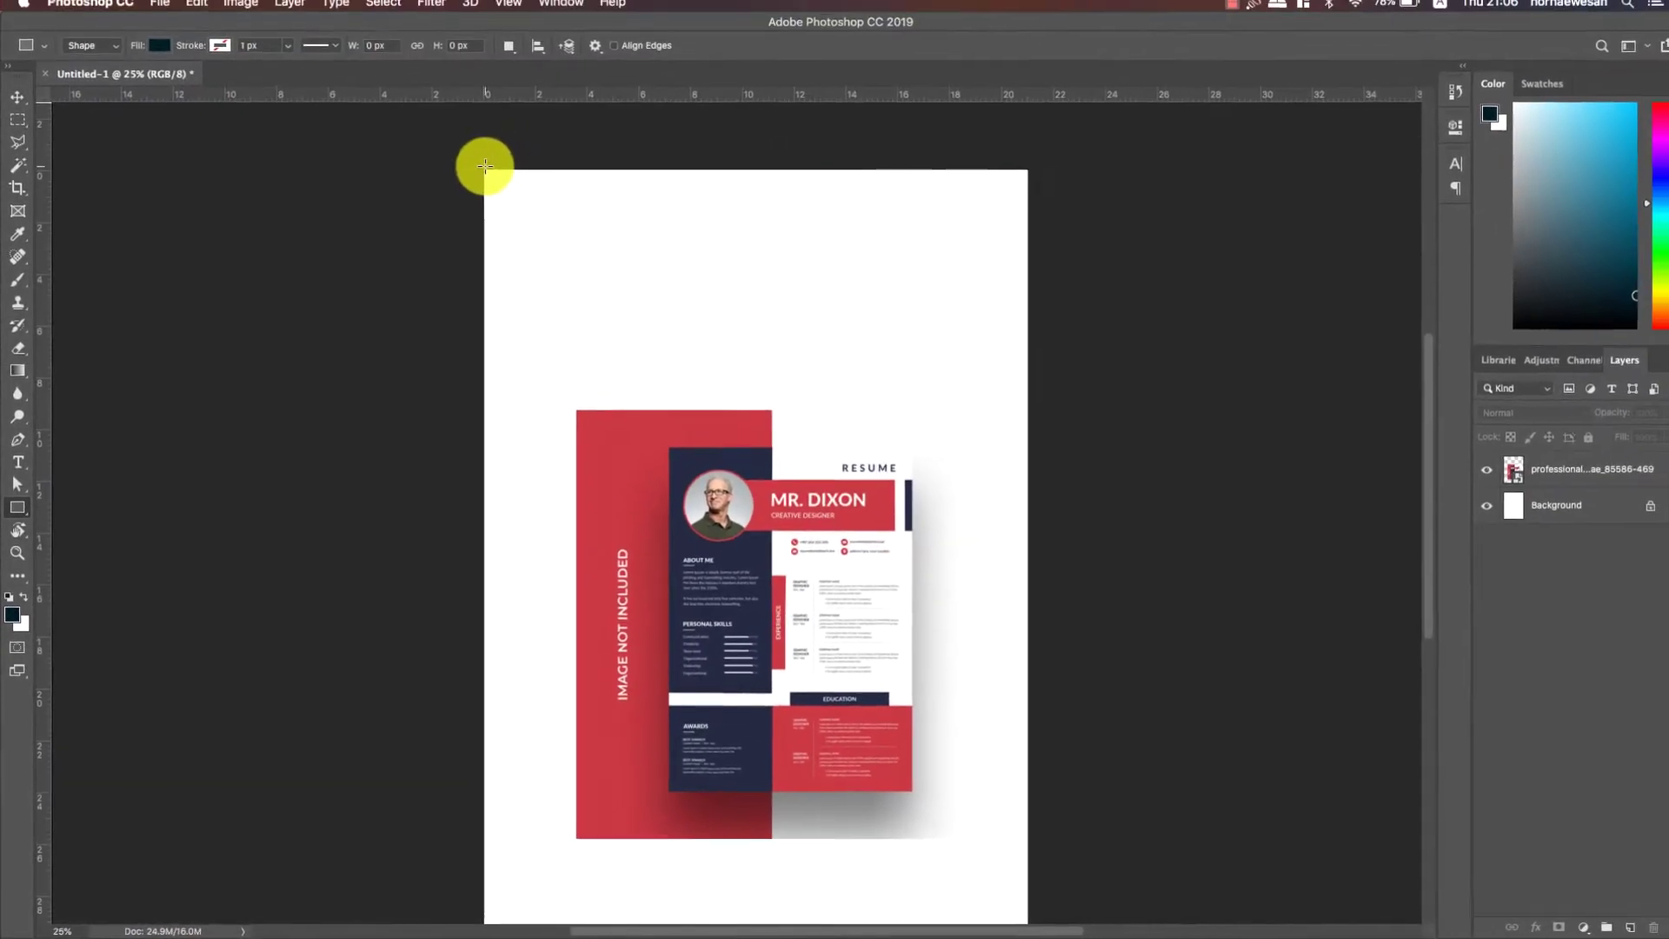
drag(485, 168, 761, 894)
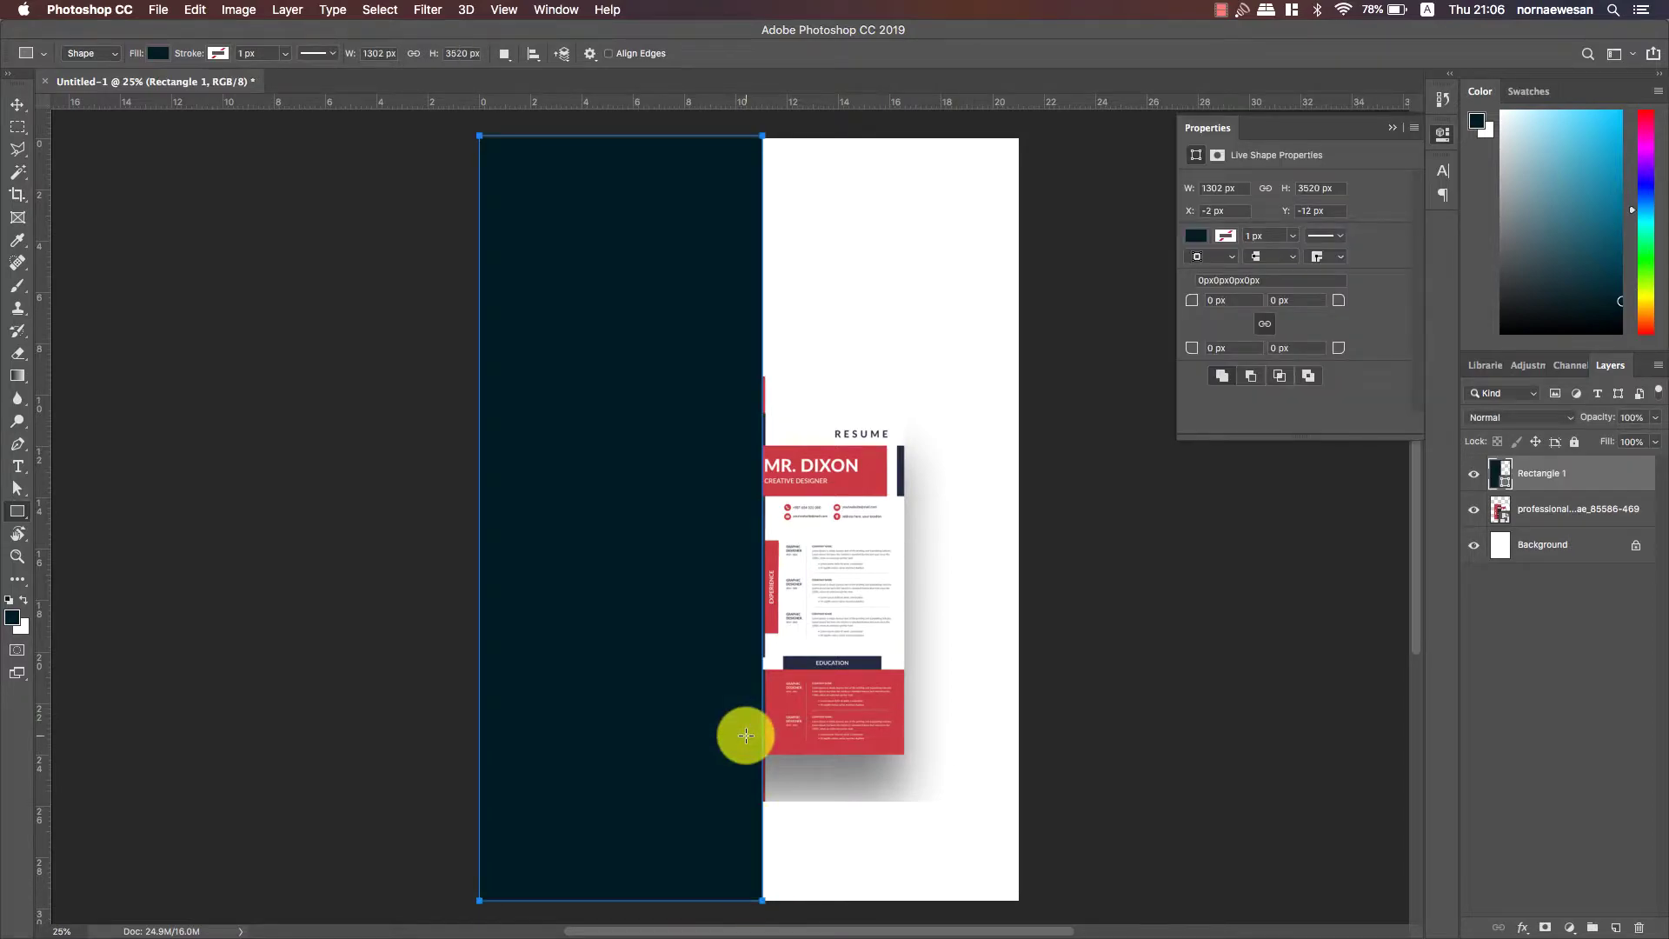
- Move the resume reference image about 3.78 cm right and 0.30 cm down so it sits beside the dark rectangle
key(v)
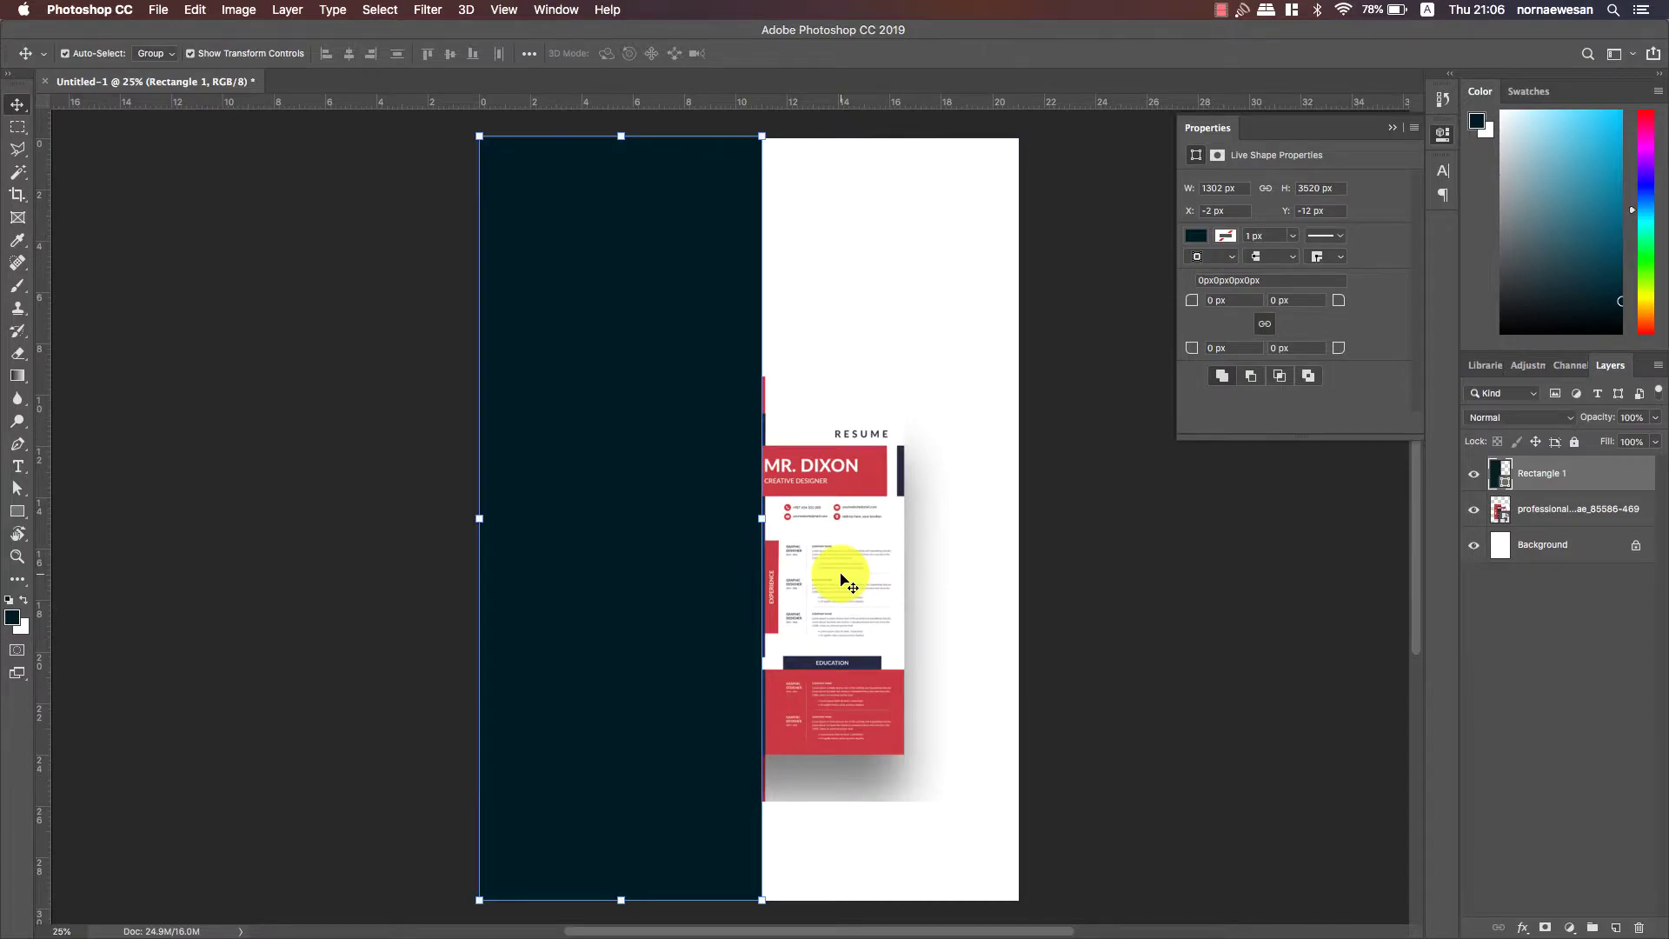
mouse_move(690, 496)
mouse_down()
mouse_move(585, 473)
mouse_move(760, 498)
mouse_move(692, 491)
mouse_up()
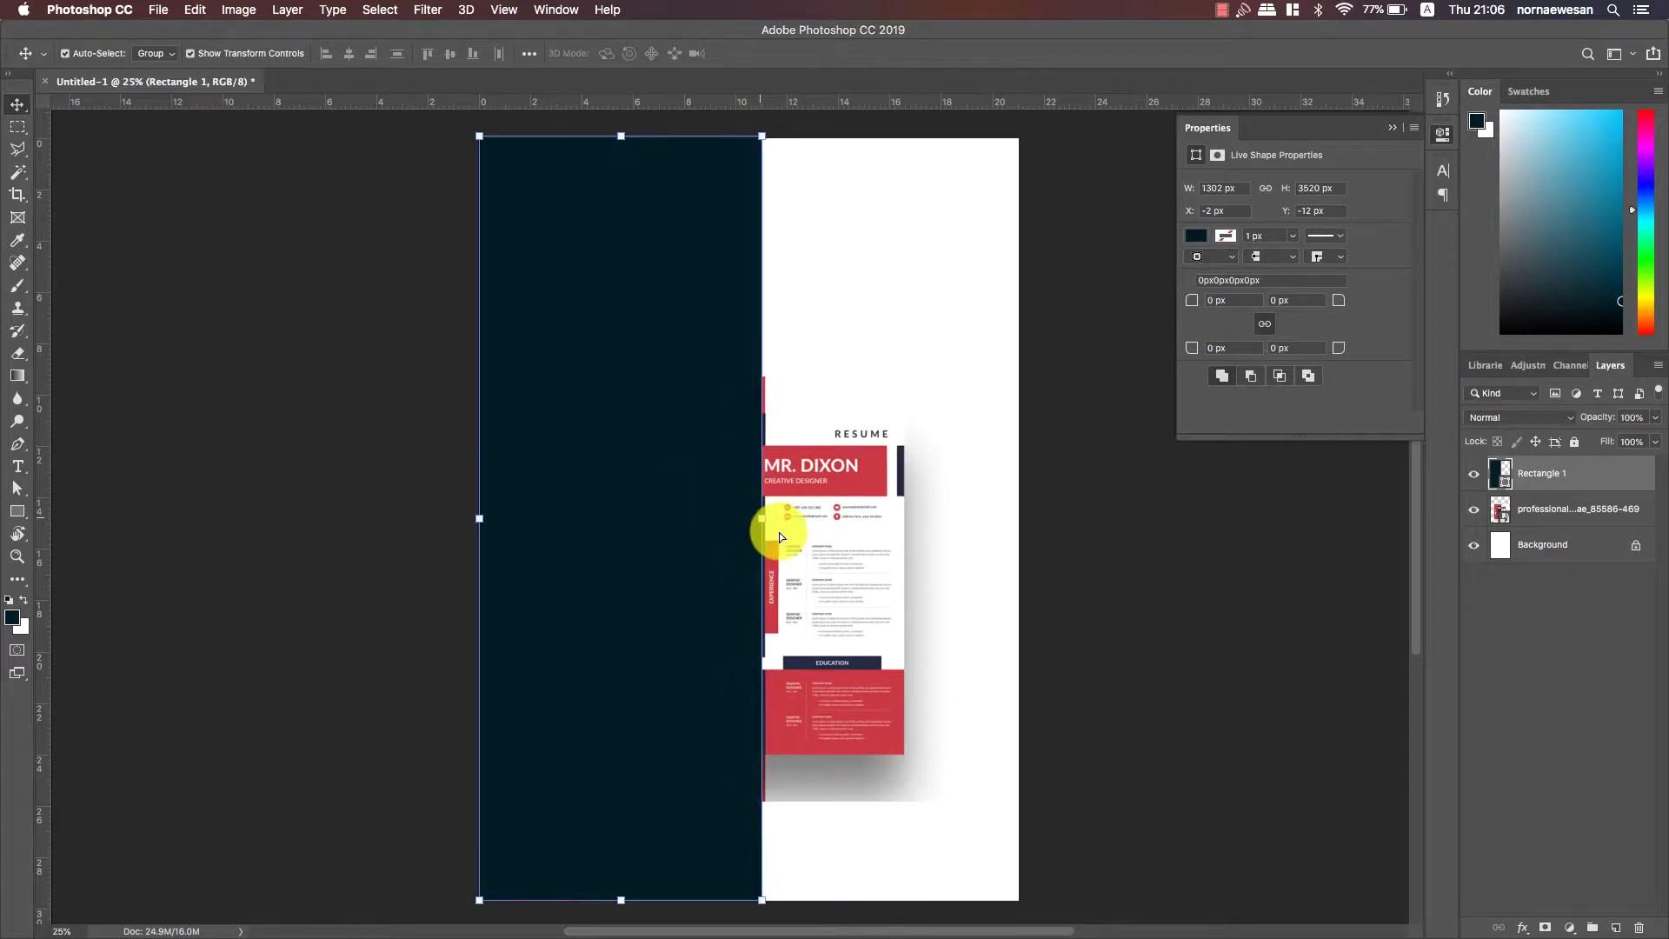
drag(818, 559, 917, 566)
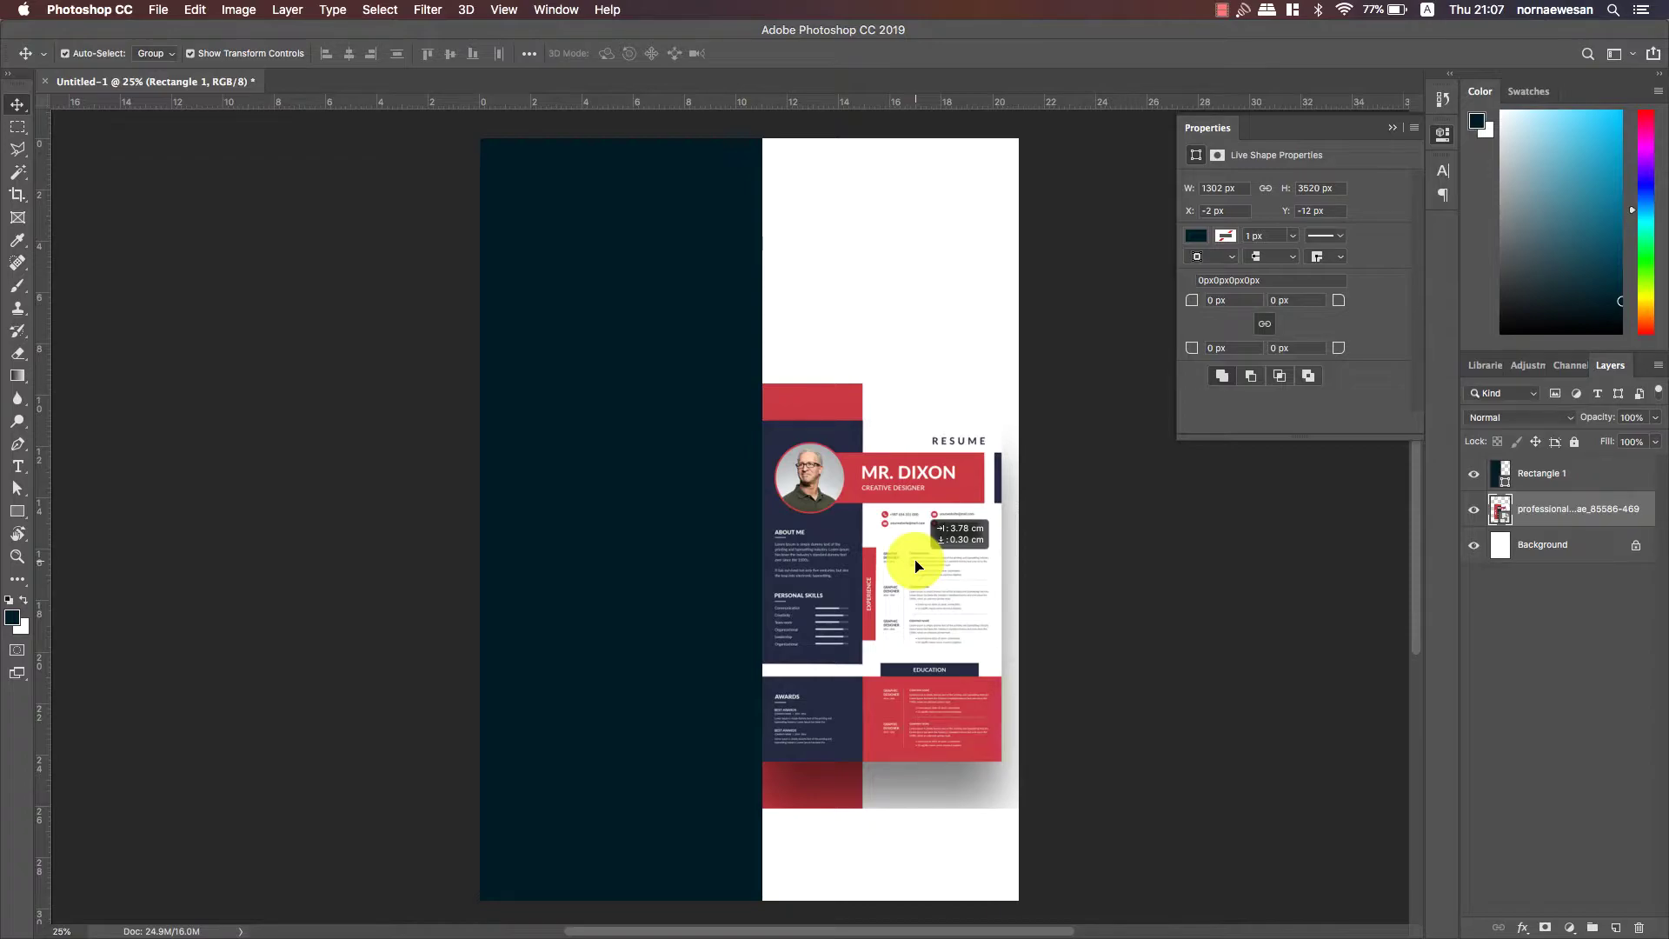
- Recolor the tall rectangle on the page's left half to navy #242a42, sampled from the resume reference's sidebar
click(676, 257)
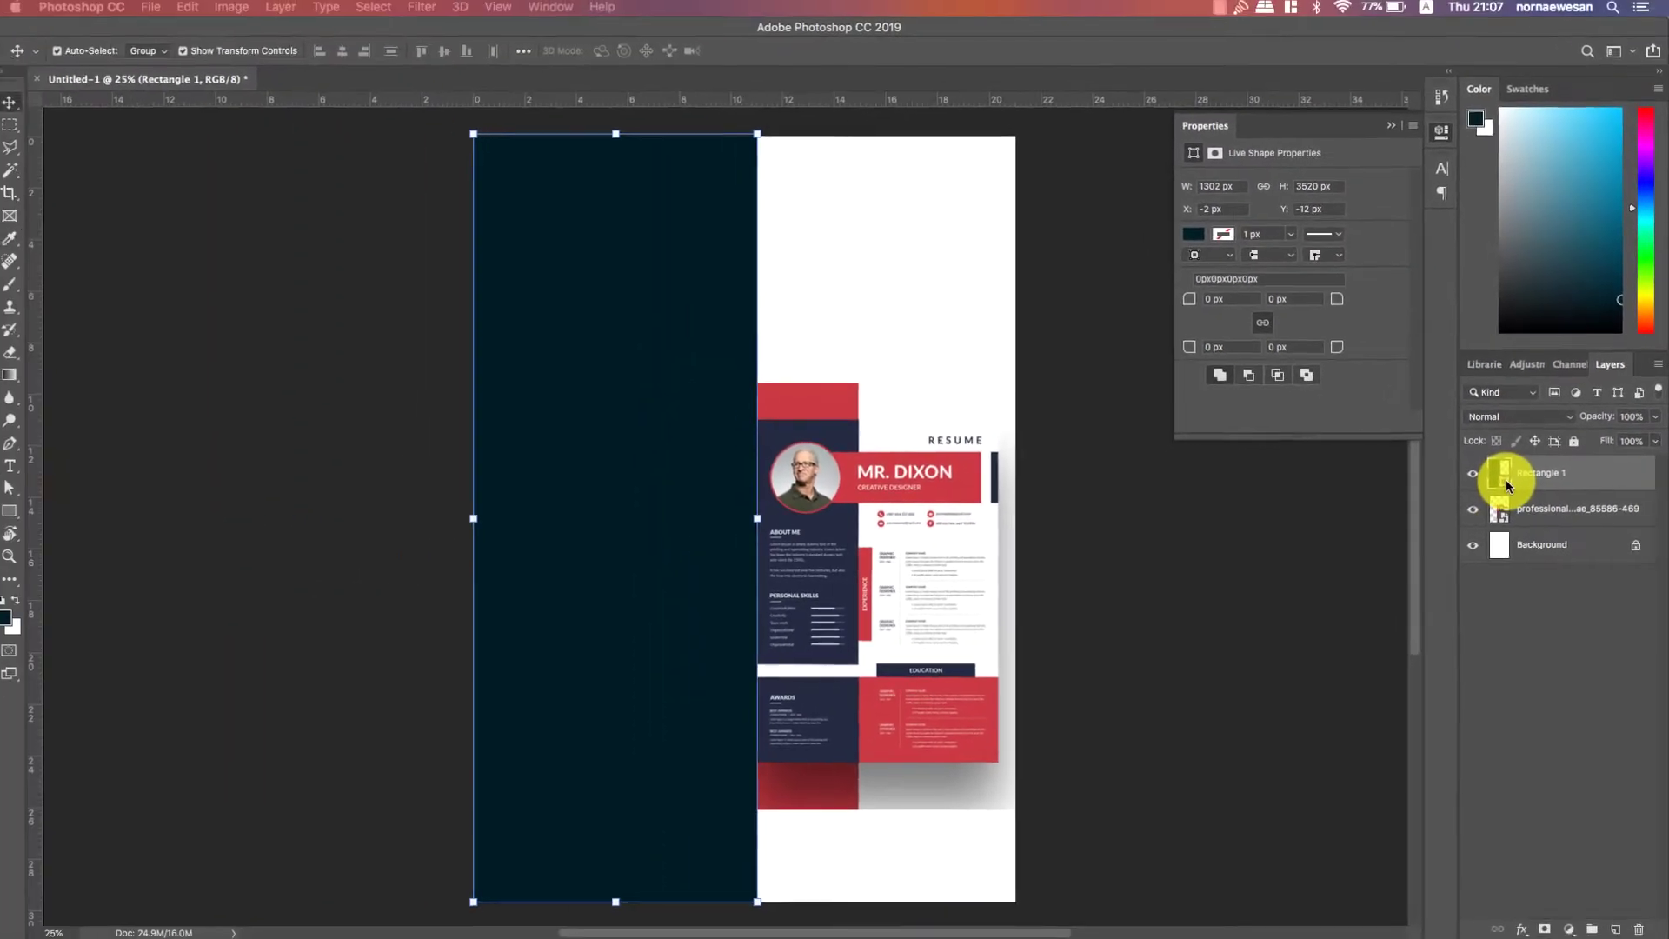
double_click(1481, 474)
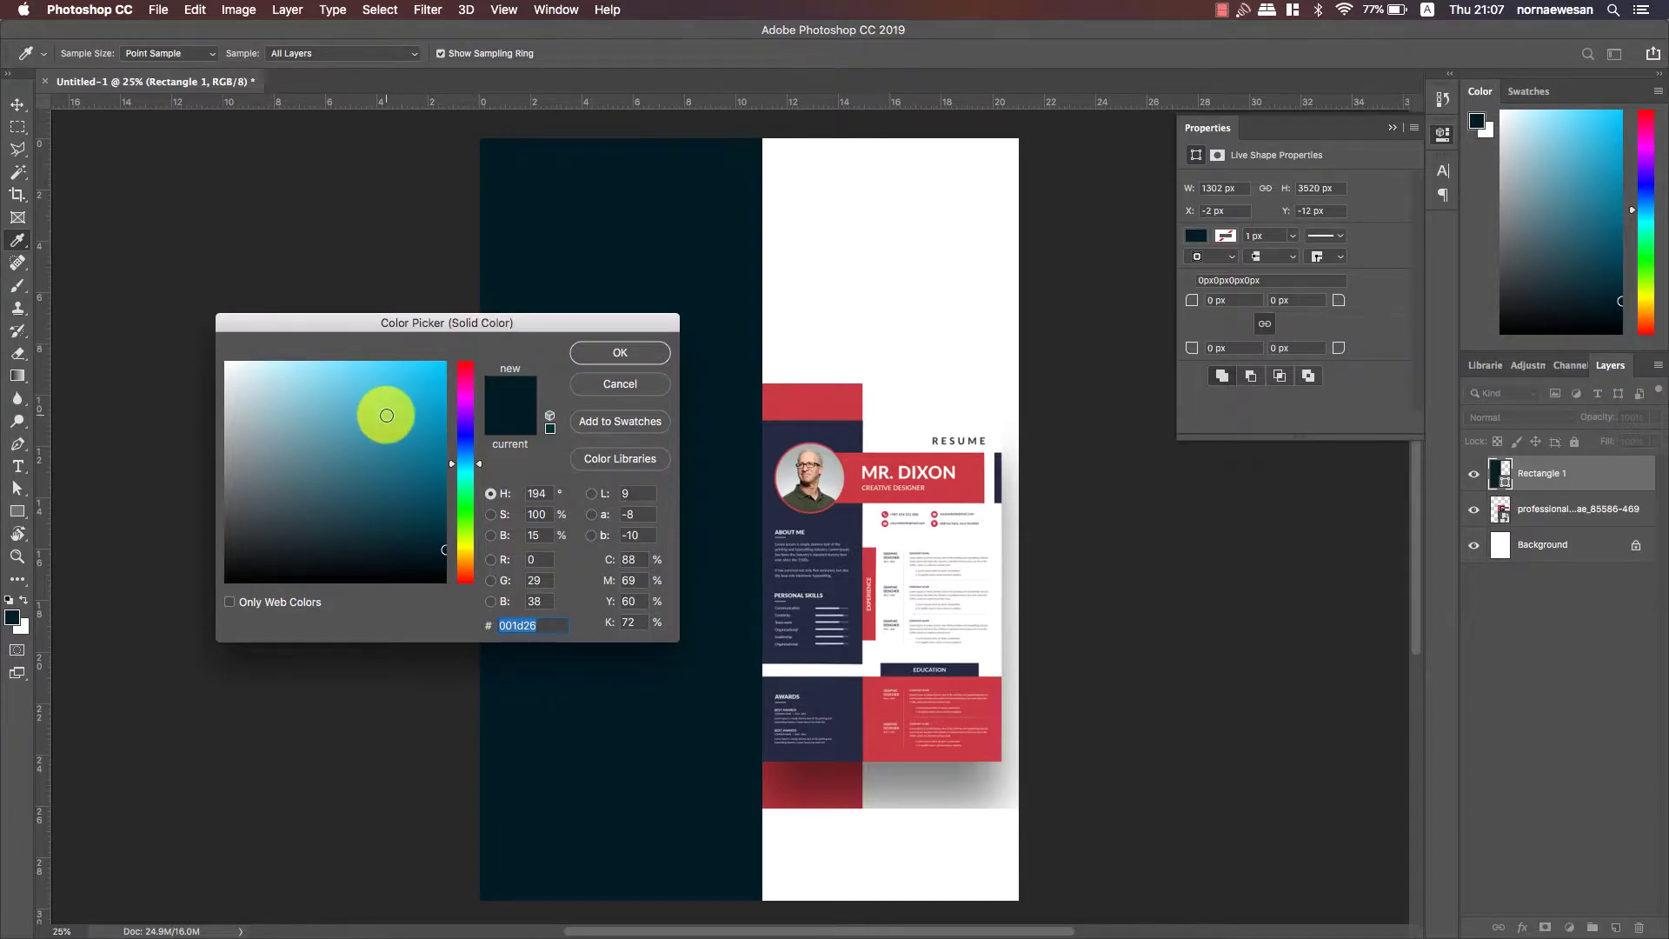
click(401, 452)
mouse_move(401, 452)
mouse_down()
mouse_move(410, 469)
mouse_move(435, 369)
mouse_up()
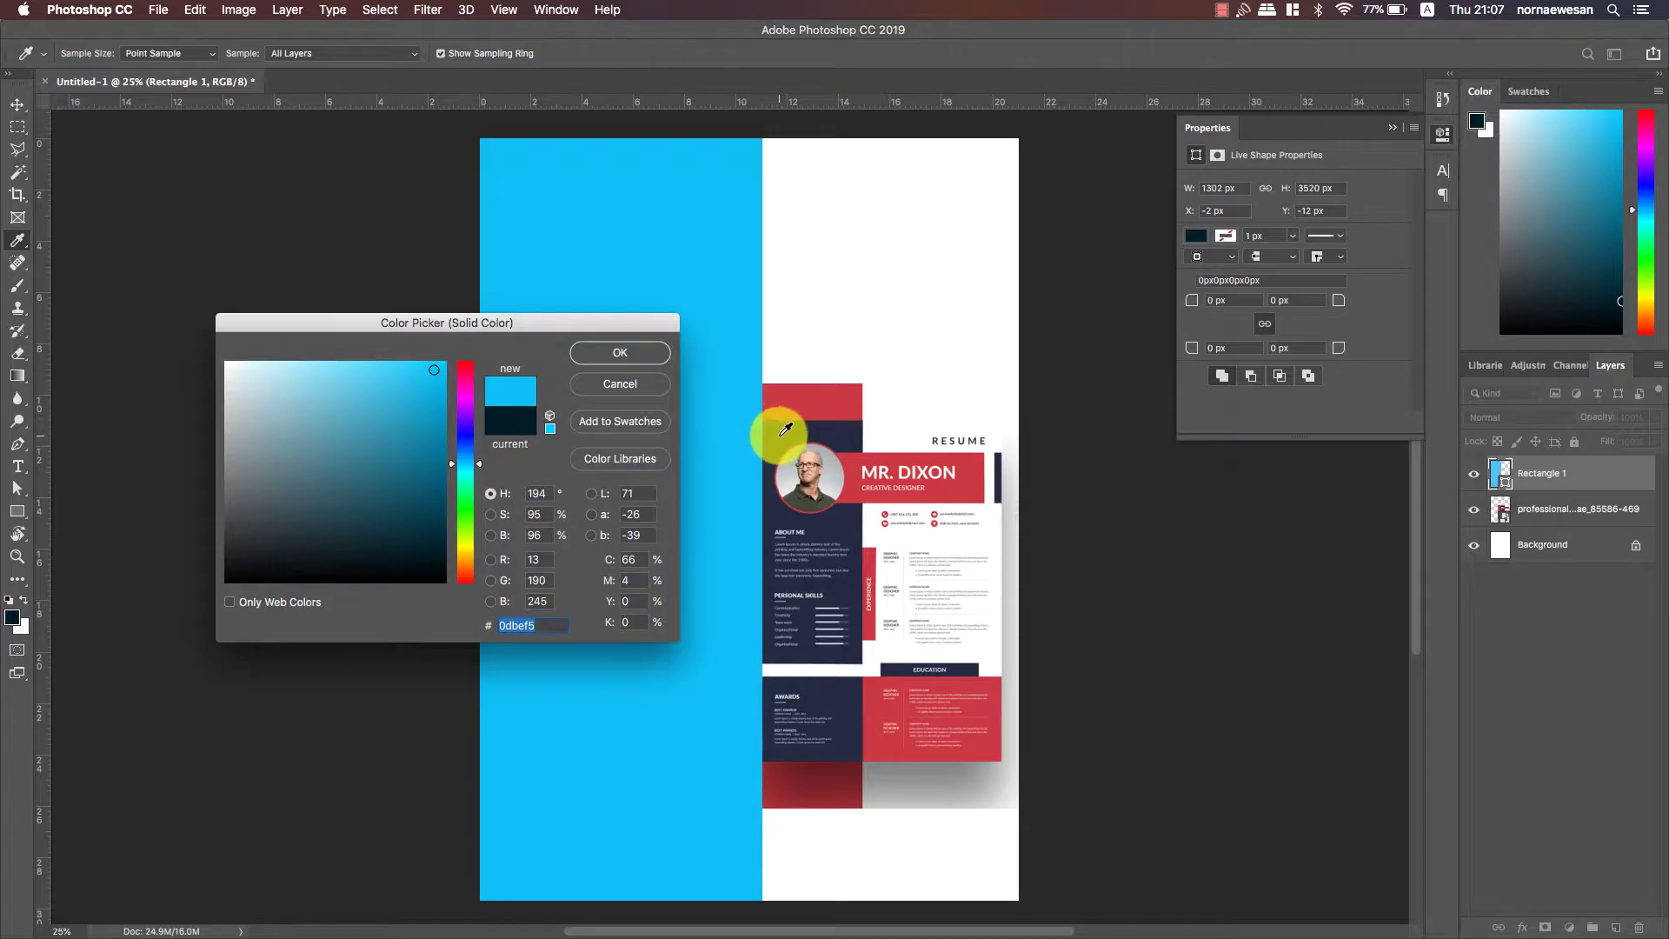
click(779, 434)
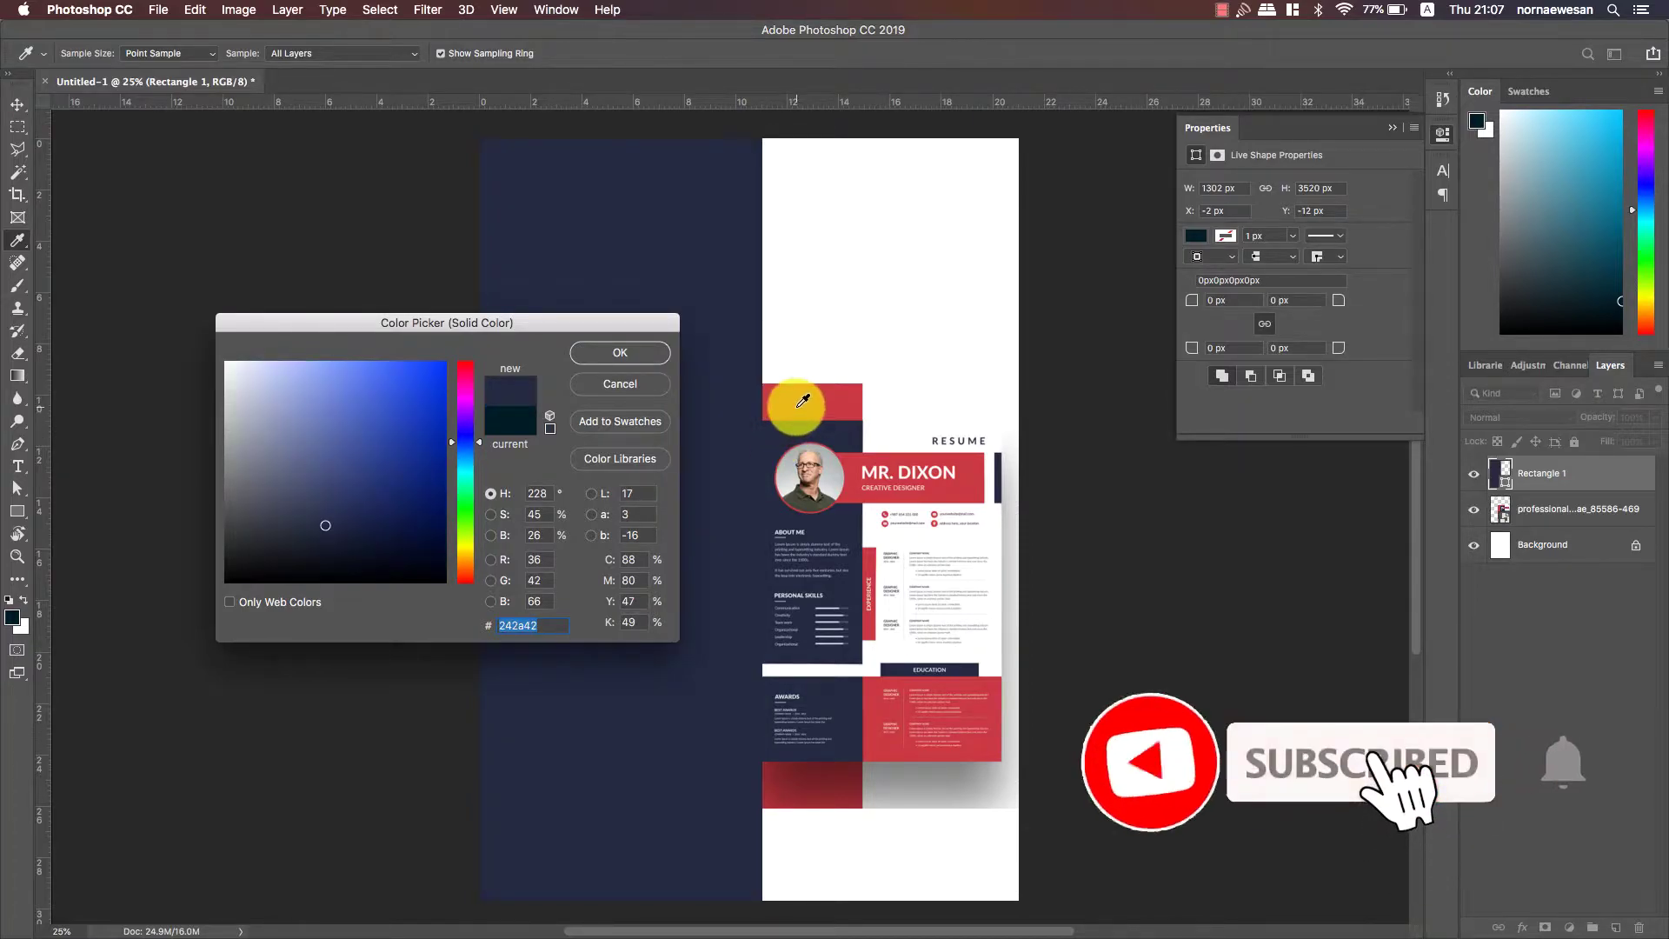
click(782, 432)
click(779, 440)
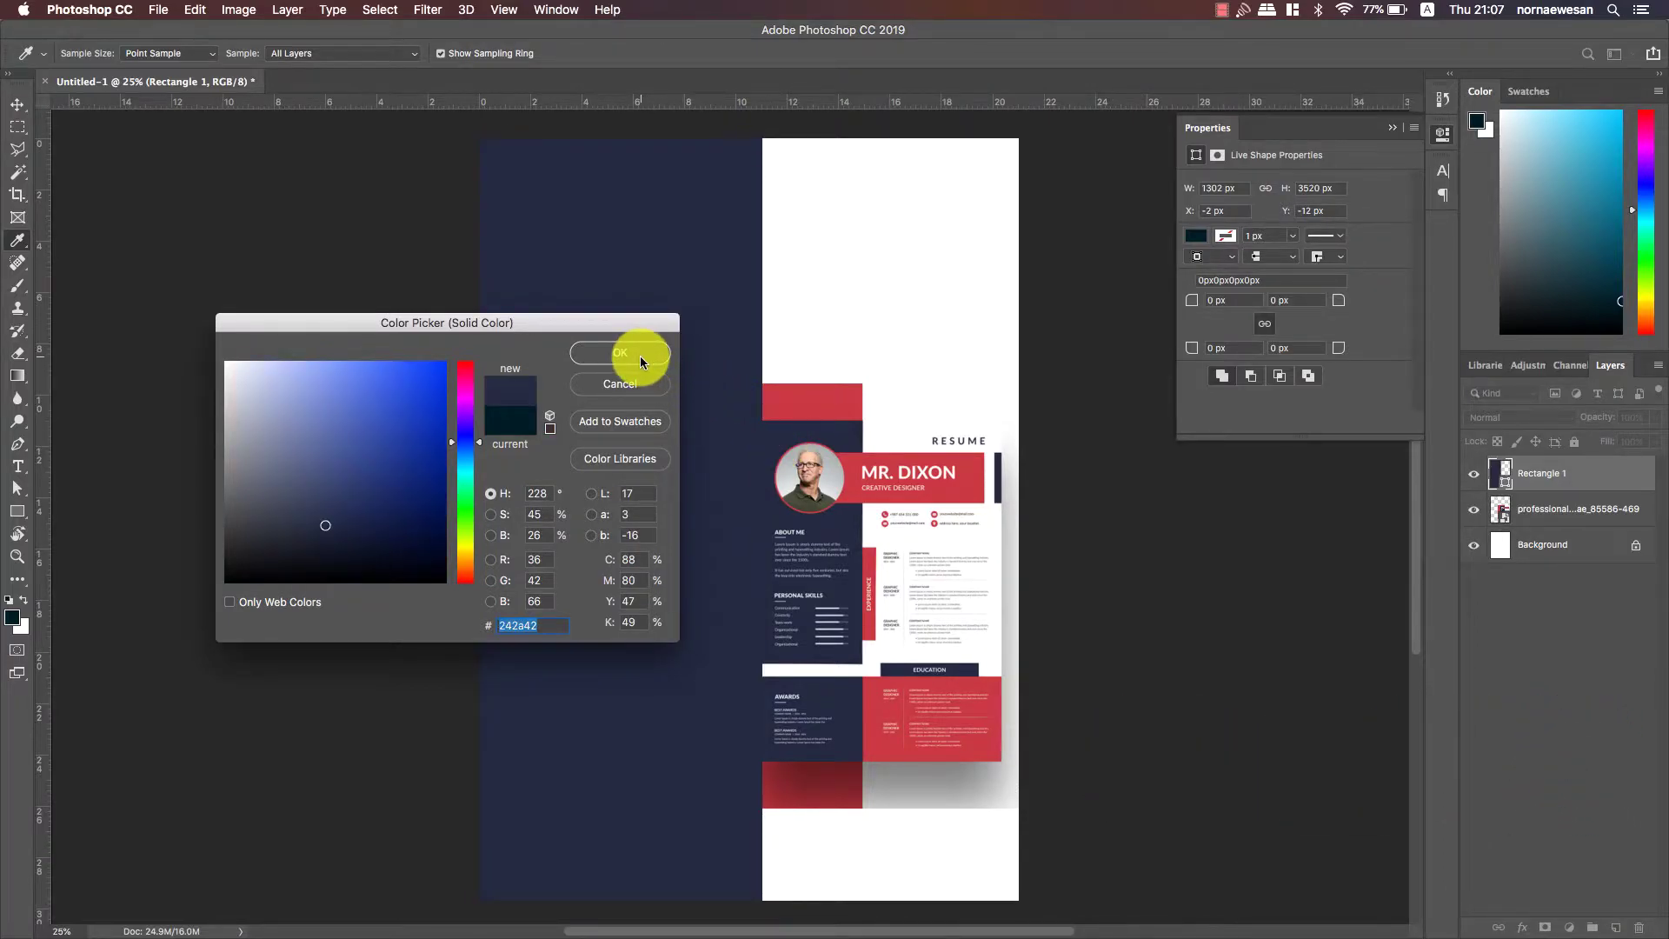
click(618, 350)
key(v)
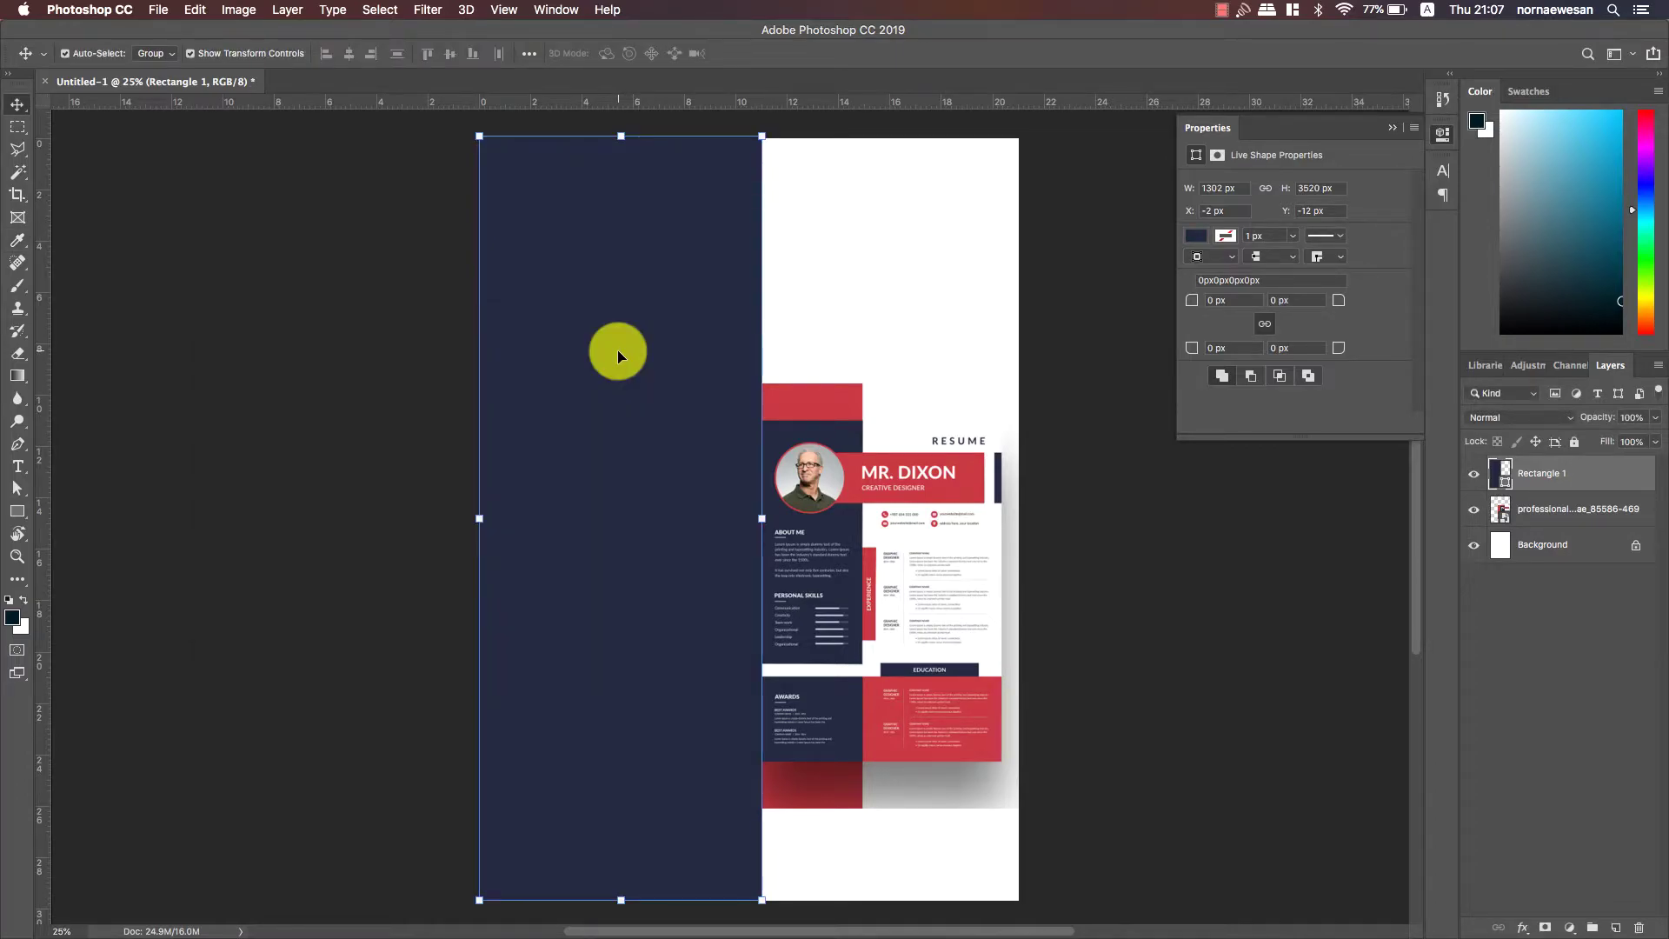
- Shift the resume reference slightly up and left, and draw a rectangle about 1944 x 610 px across the upper page to its right edge
drag(842, 502, 828, 469)
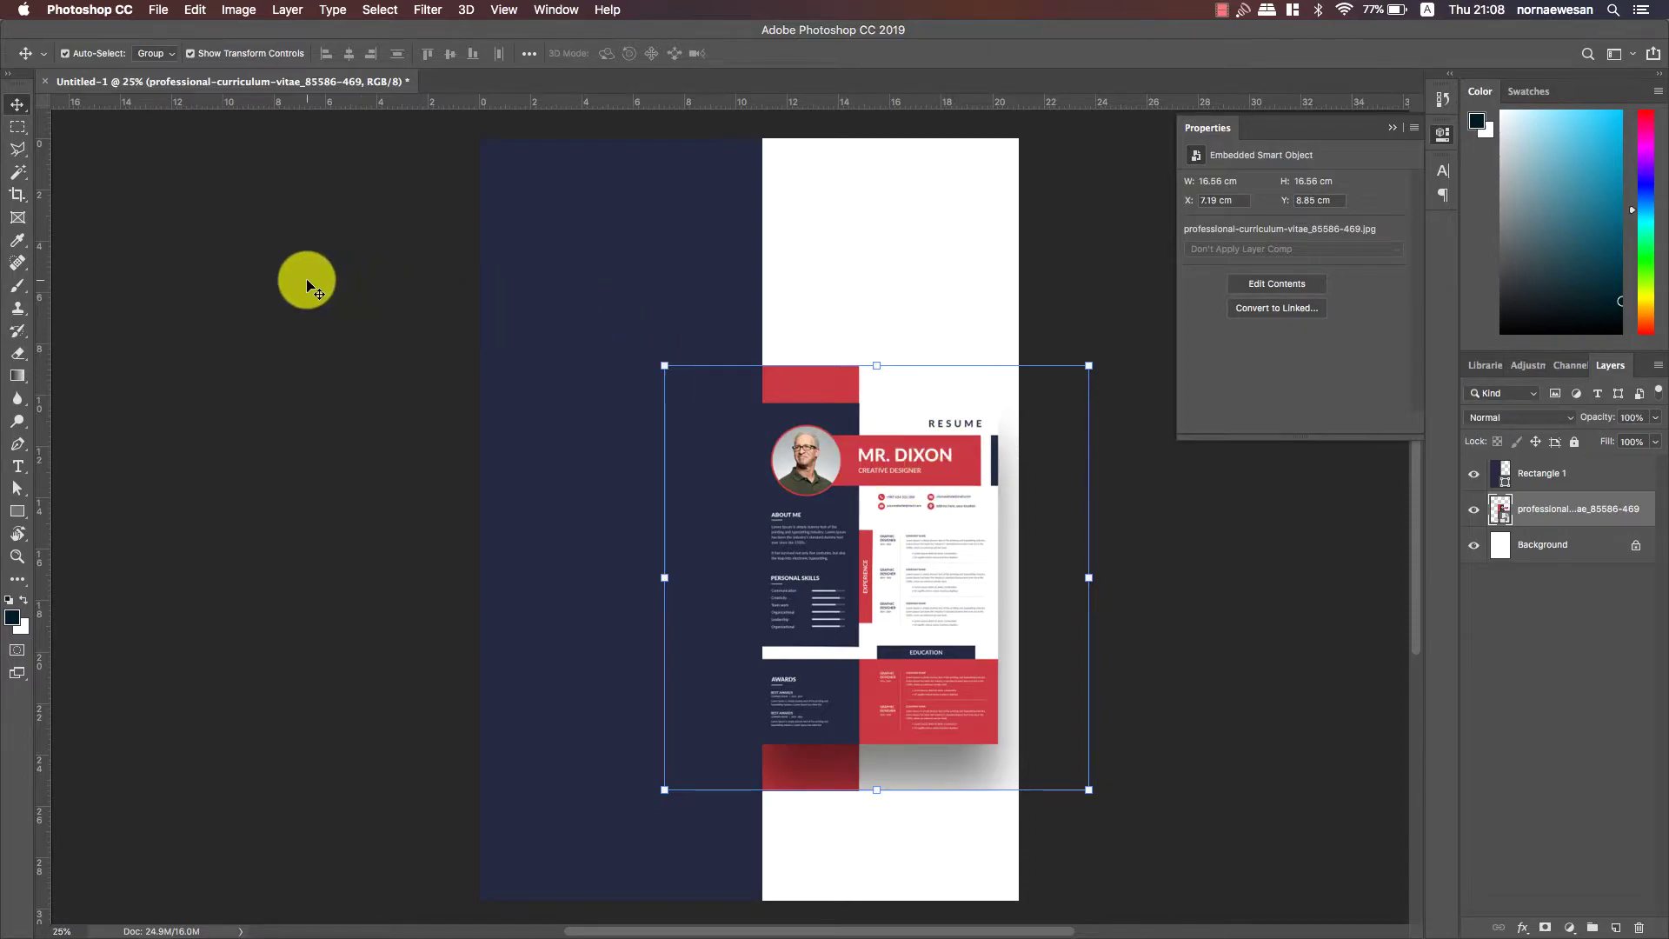
click(24, 511)
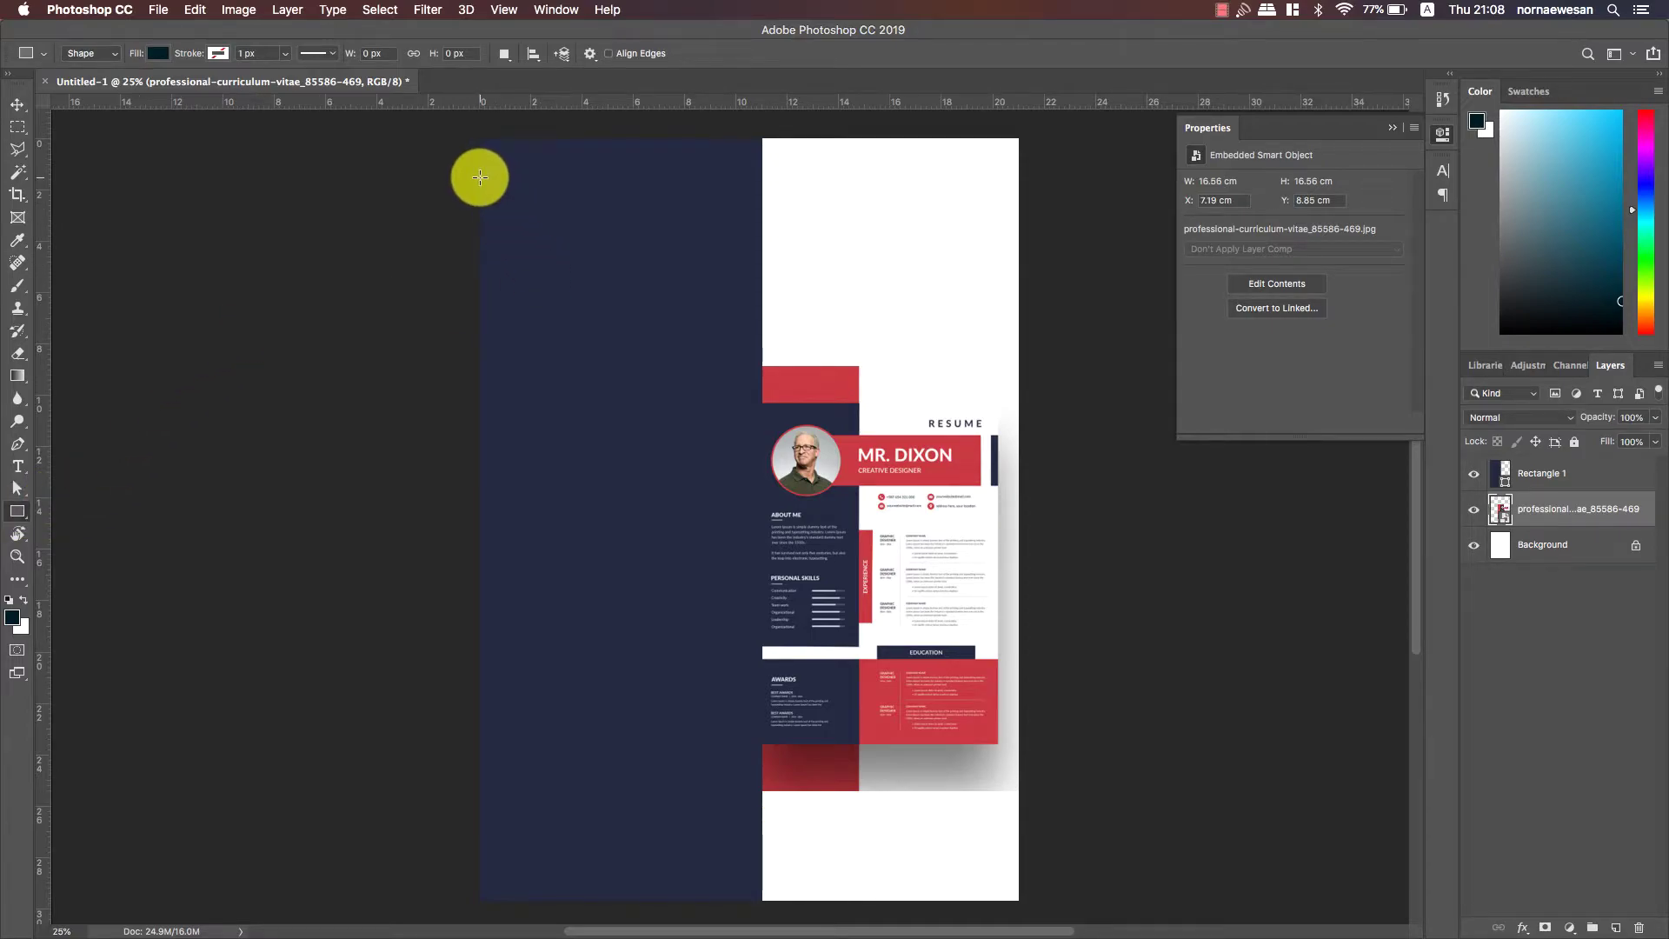
drag(597, 220, 1018, 353)
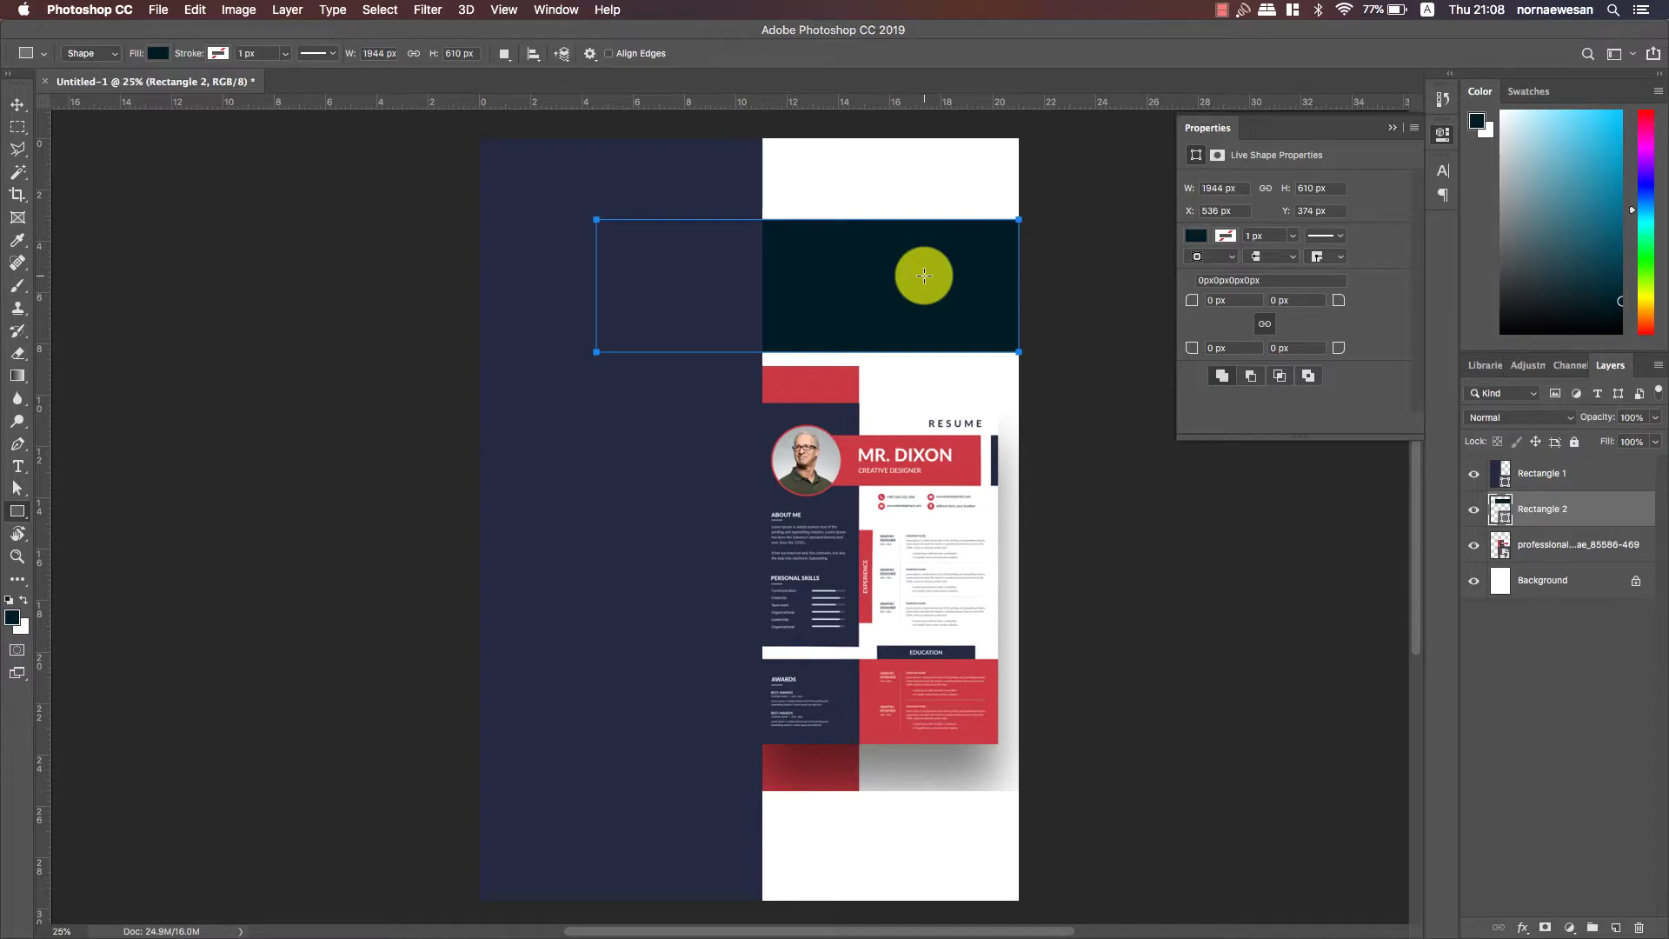
key(v)
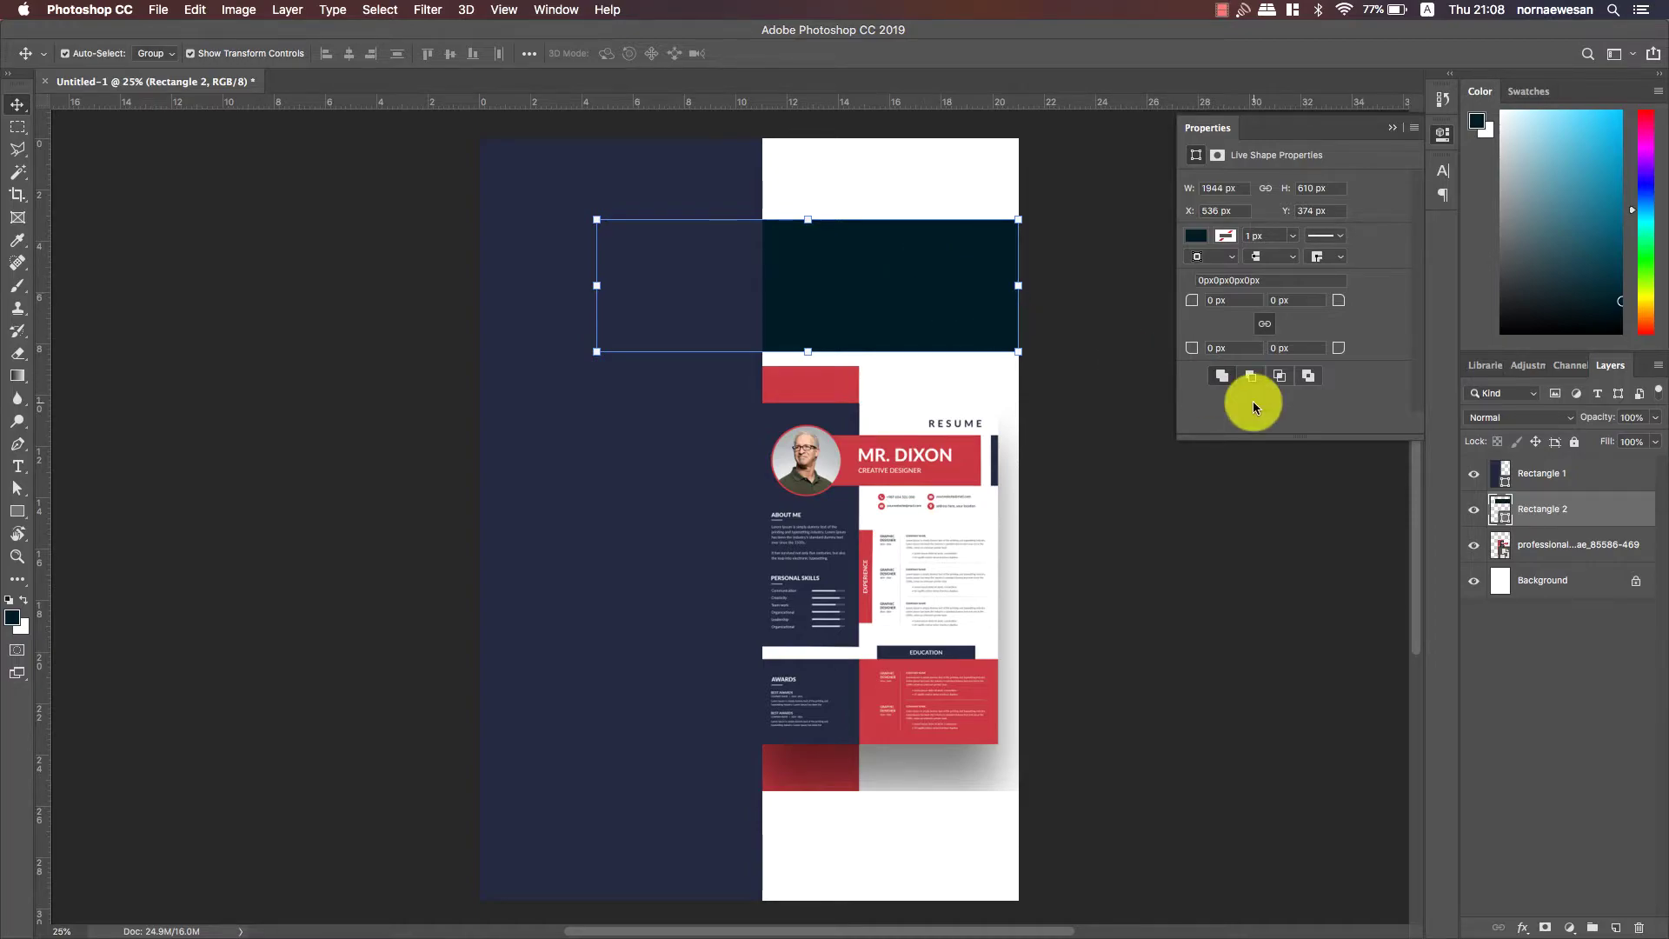
- Recolor the new horizontal rectangle to red #c93742, sampled from the resume reference's red block
double_click(1503, 513)
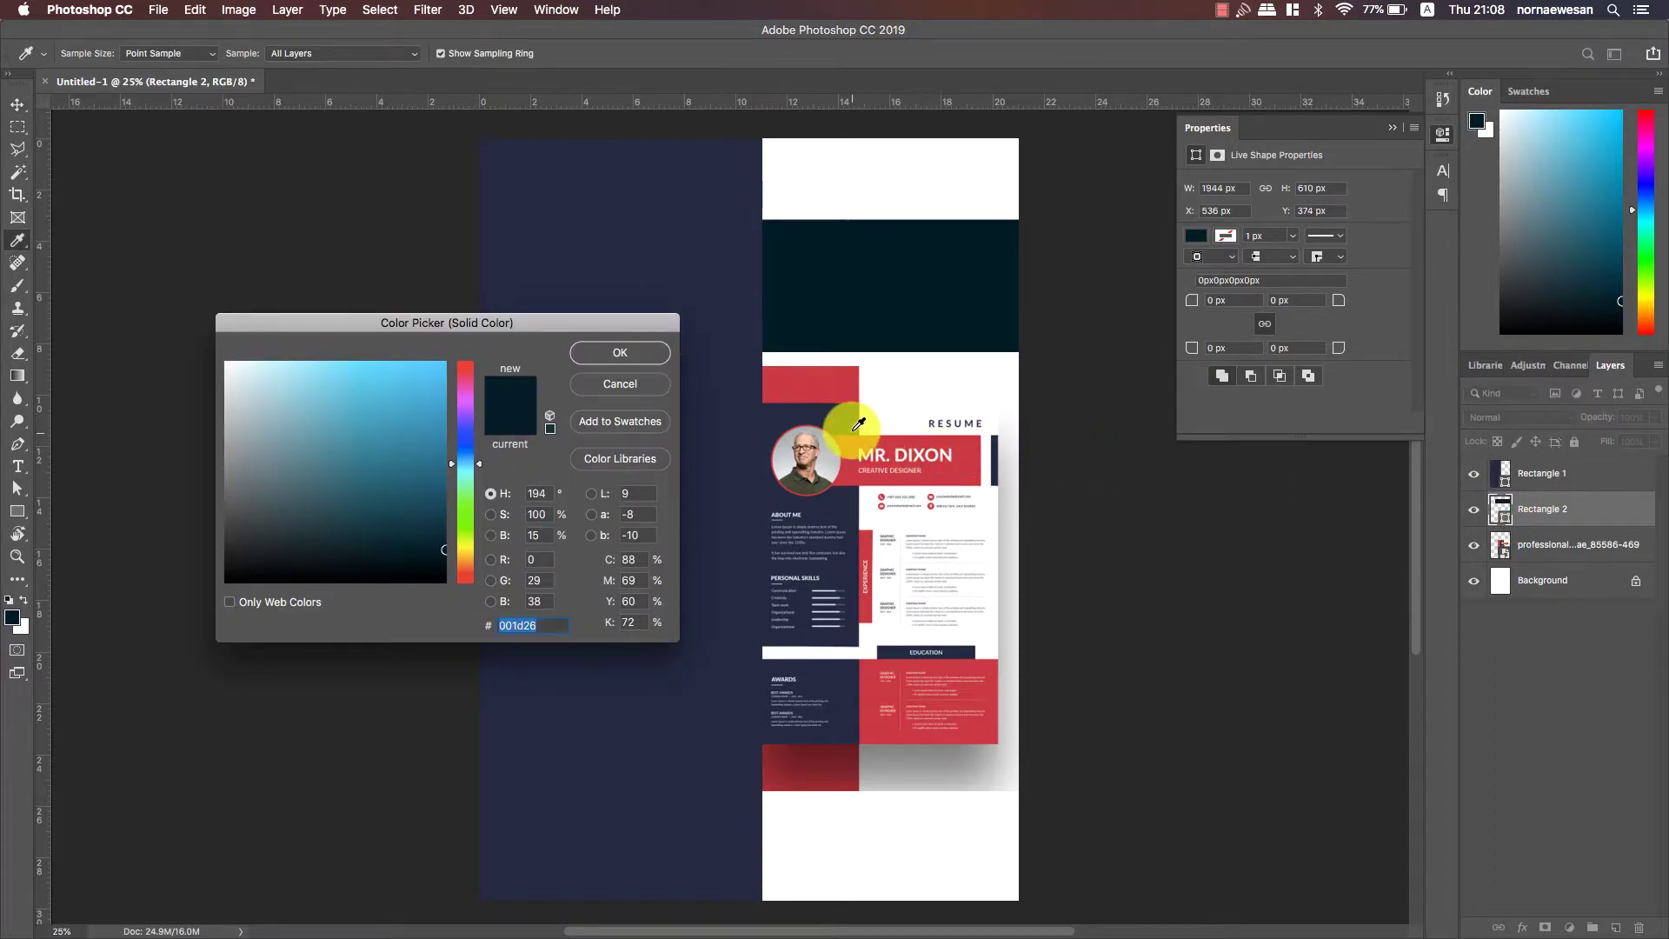
click(826, 390)
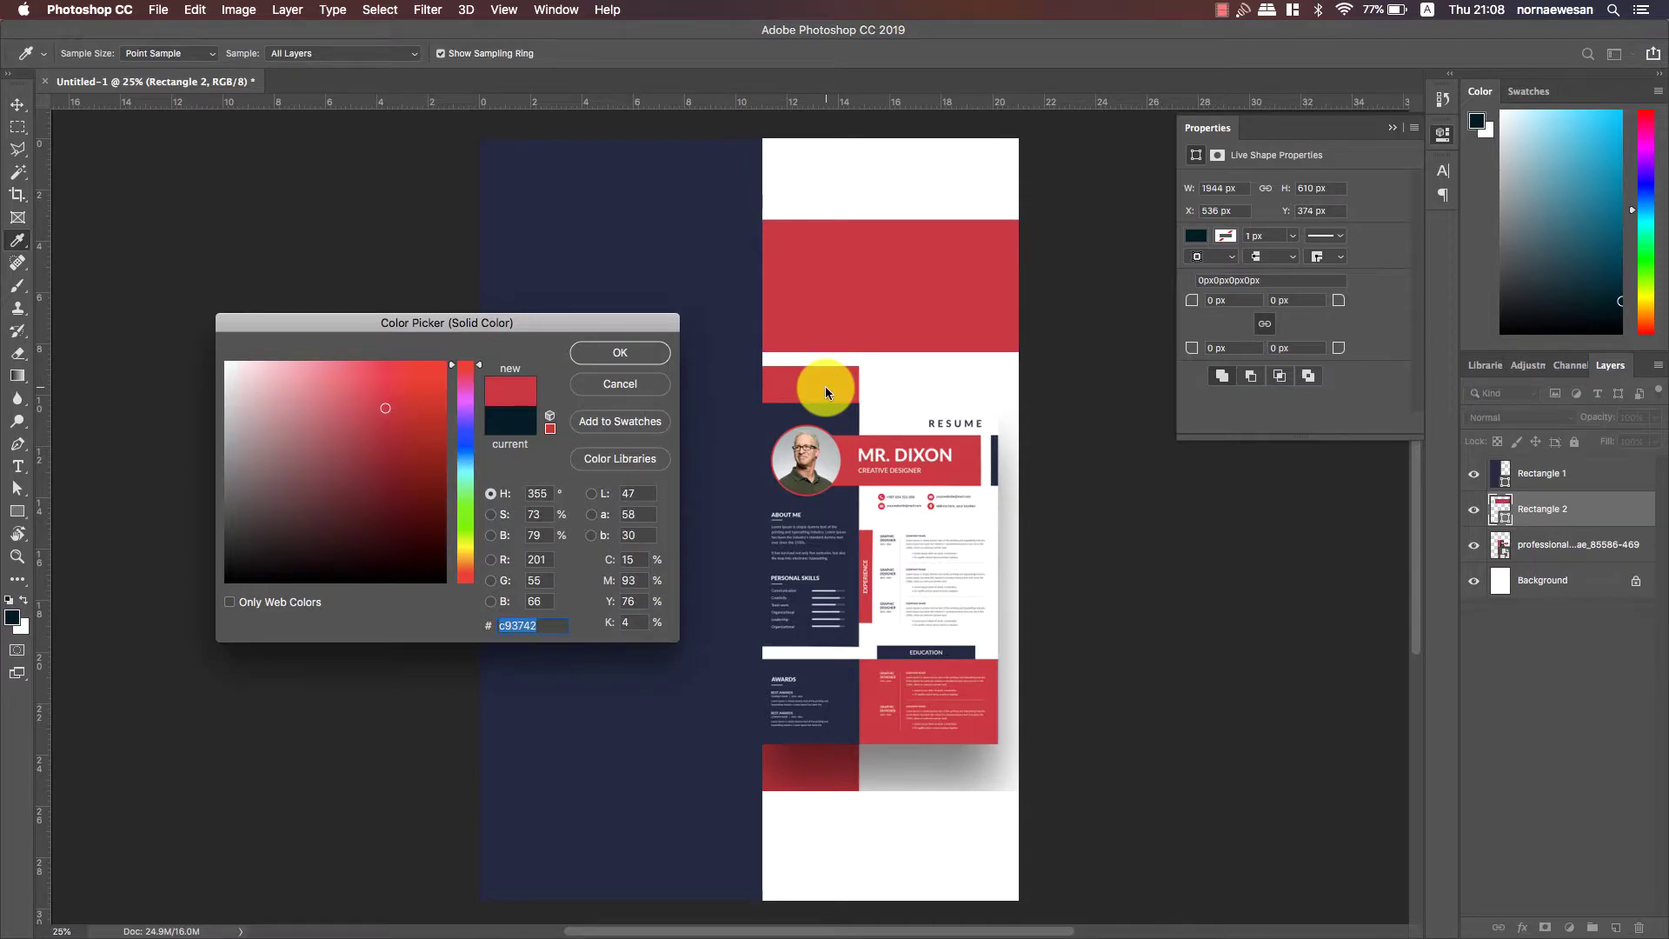
click(627, 349)
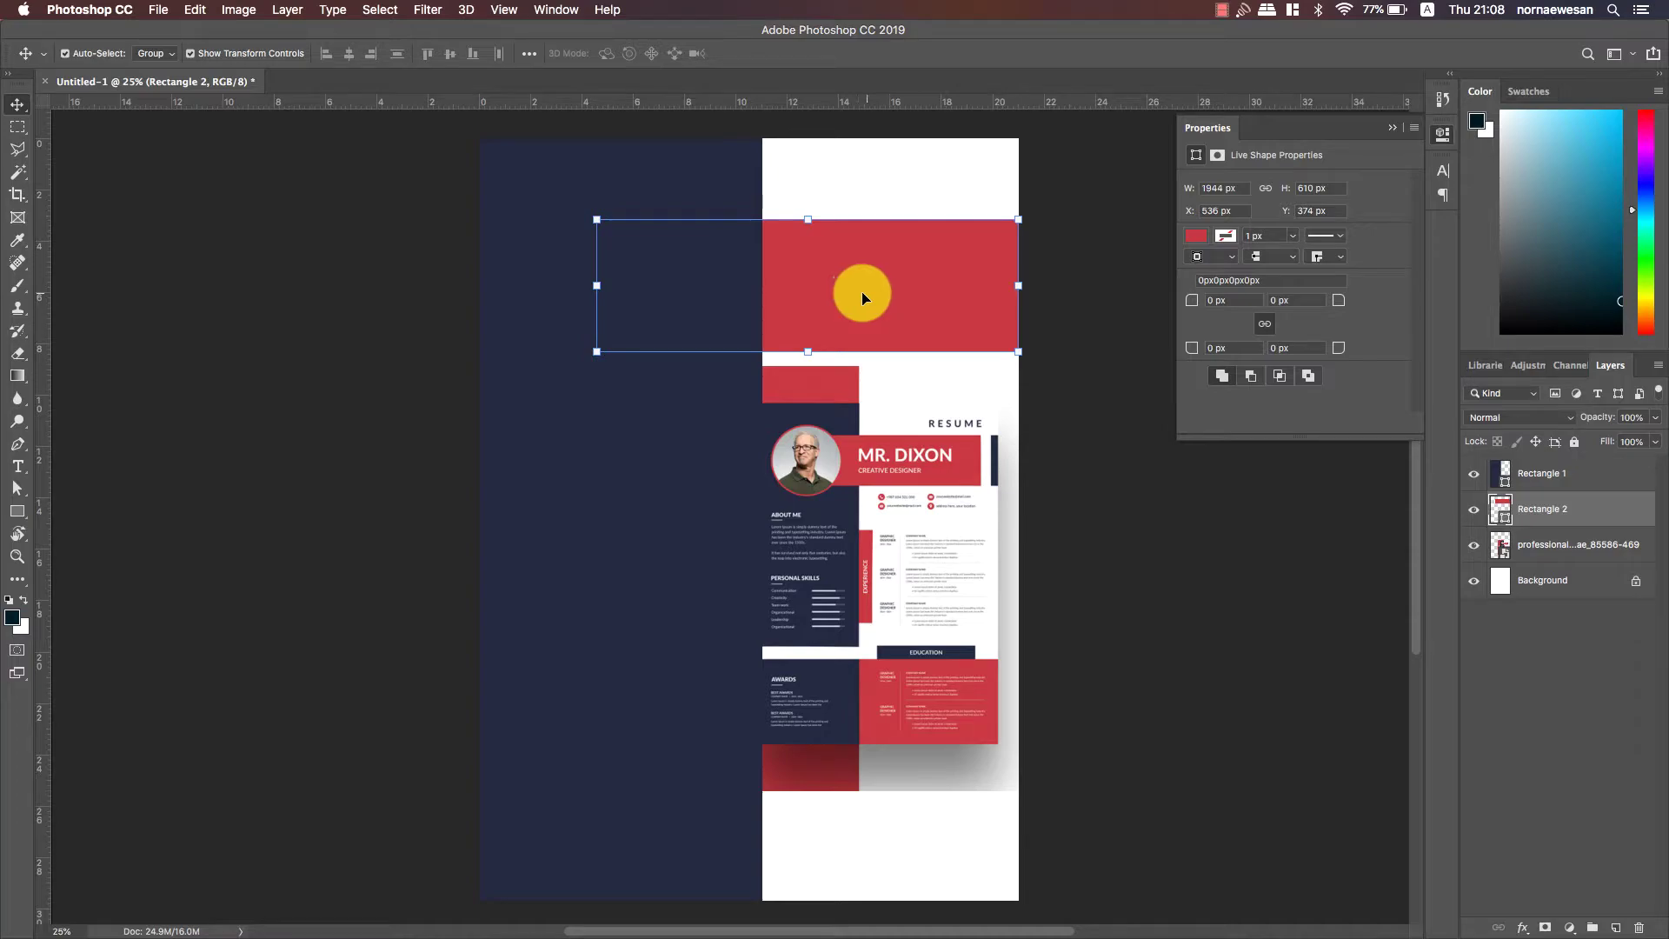
- Move the red banner down to about Y 436 px and bring its layer above the navy rectangle
drag(859, 272, 864, 271)
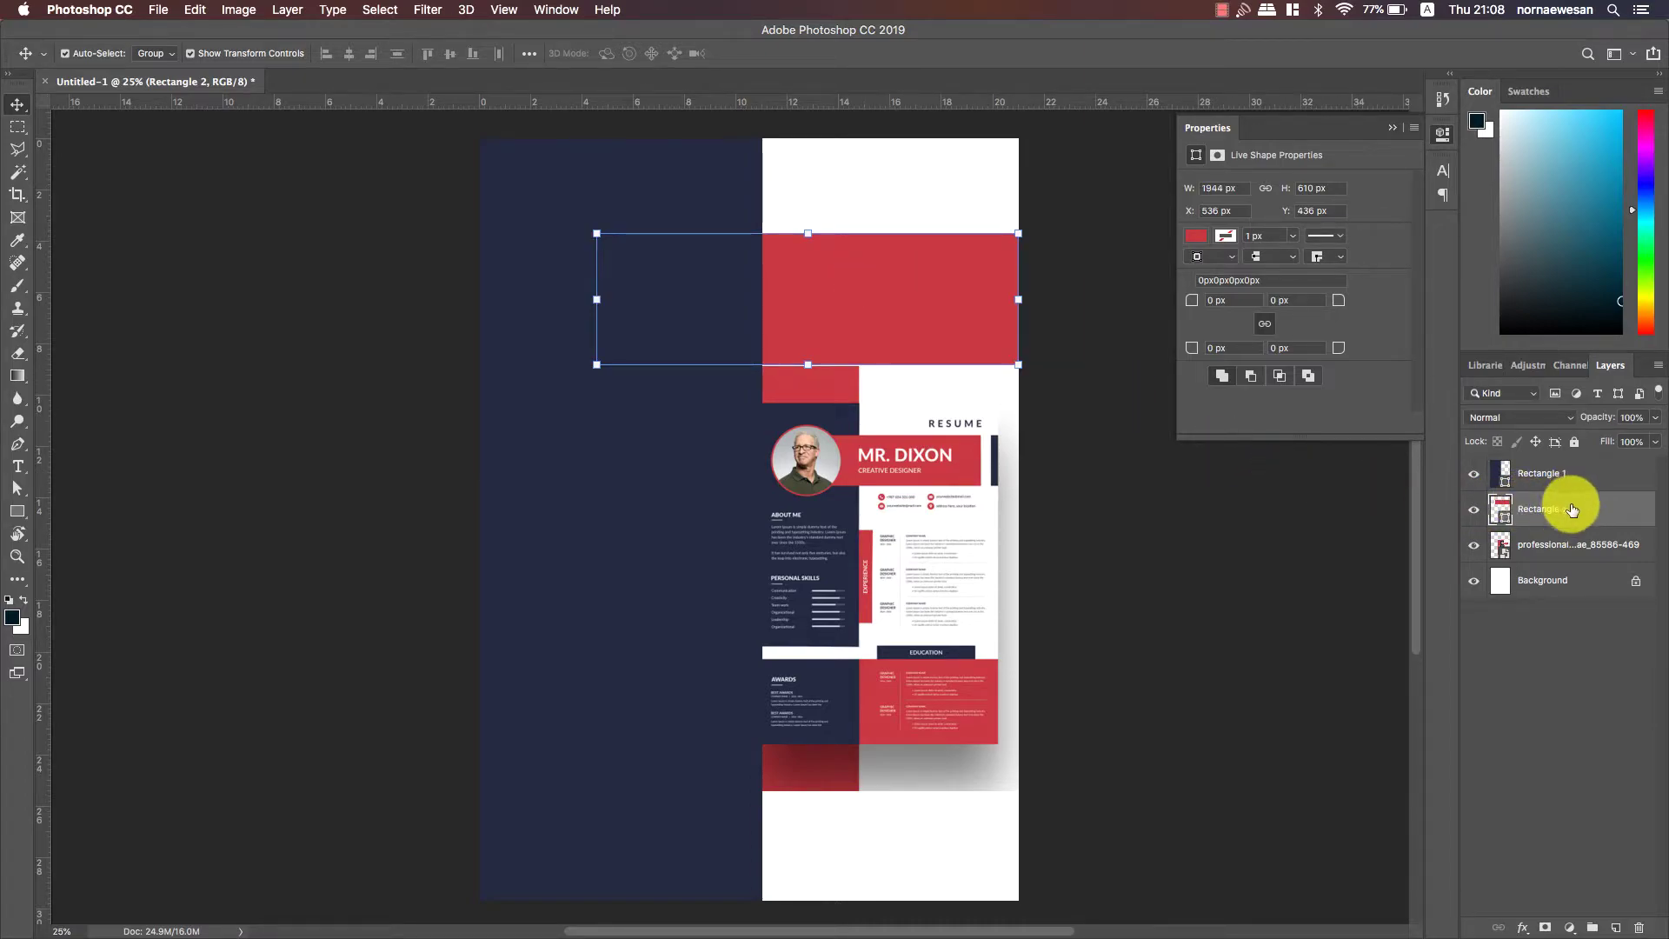
drag(1570, 506, 1571, 472)
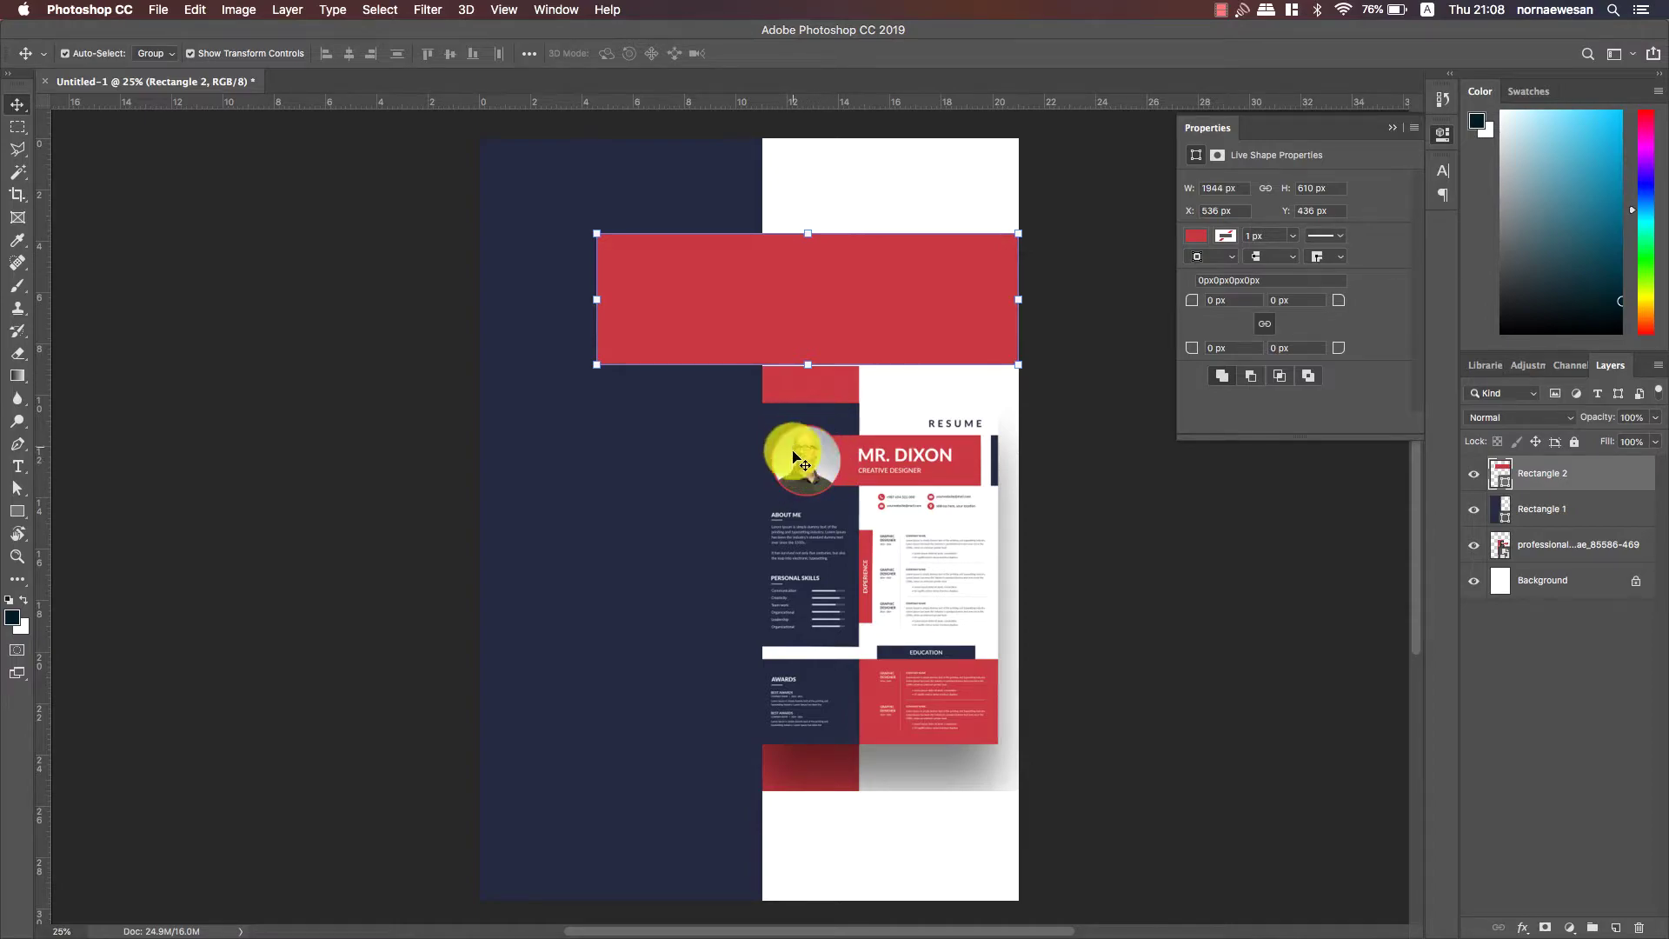
- Move the resume reference about 0.66 cm right and 3.65 cm down, clear of the red banner, and deselect everything
drag(857, 522, 880, 600)
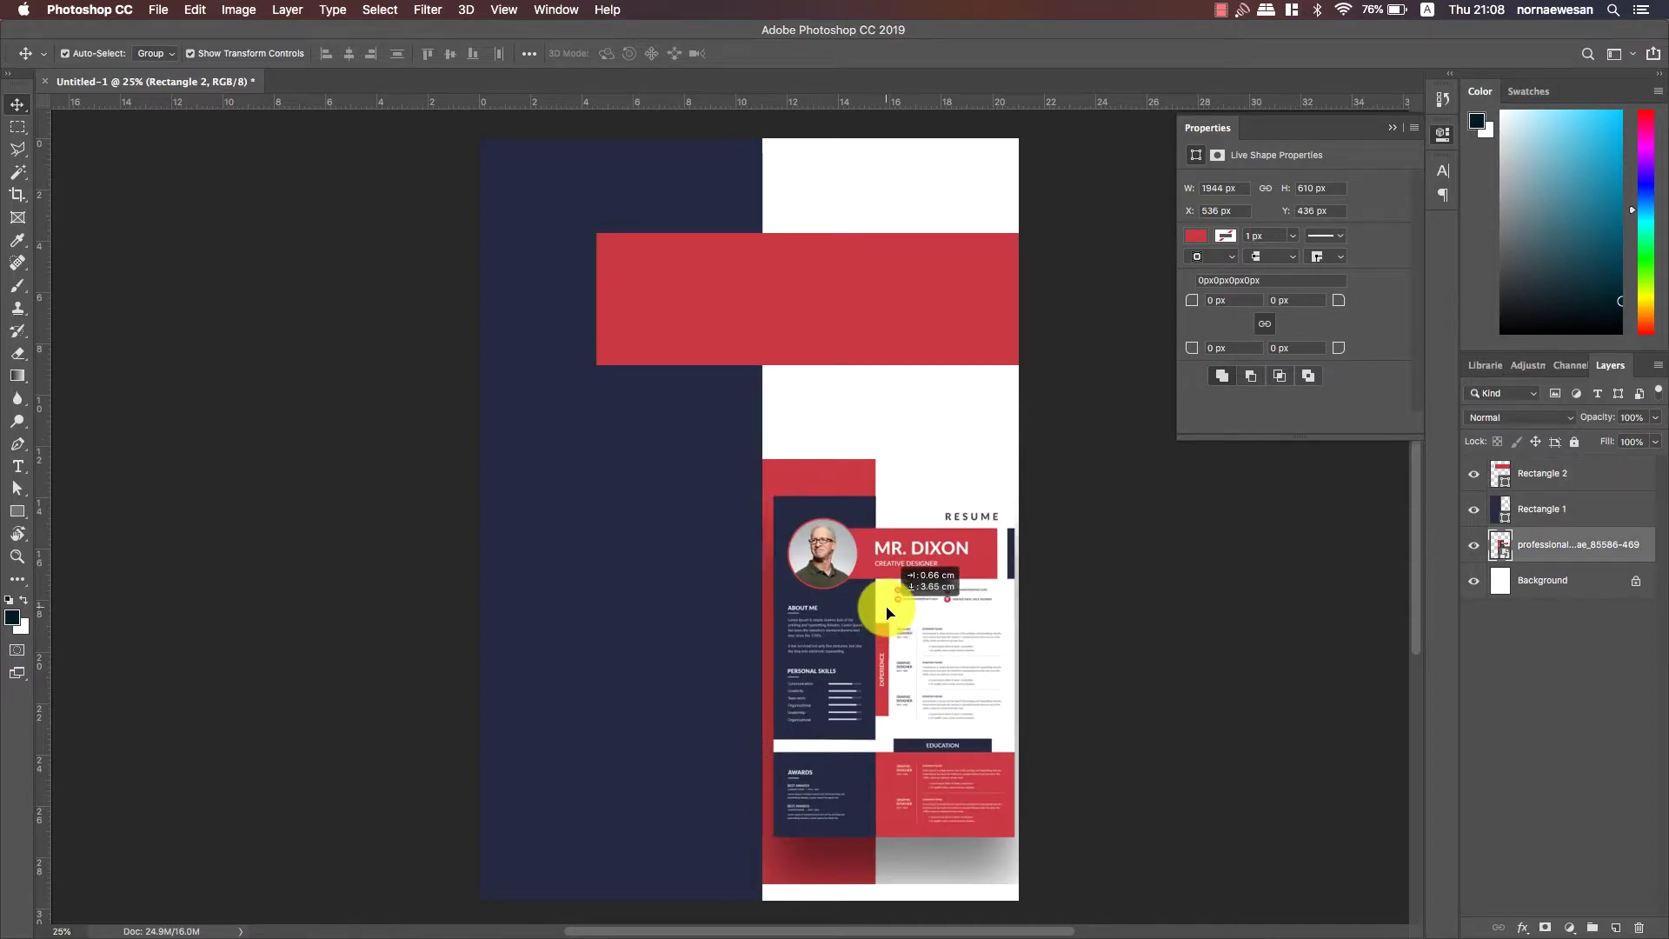
click(610, 469)
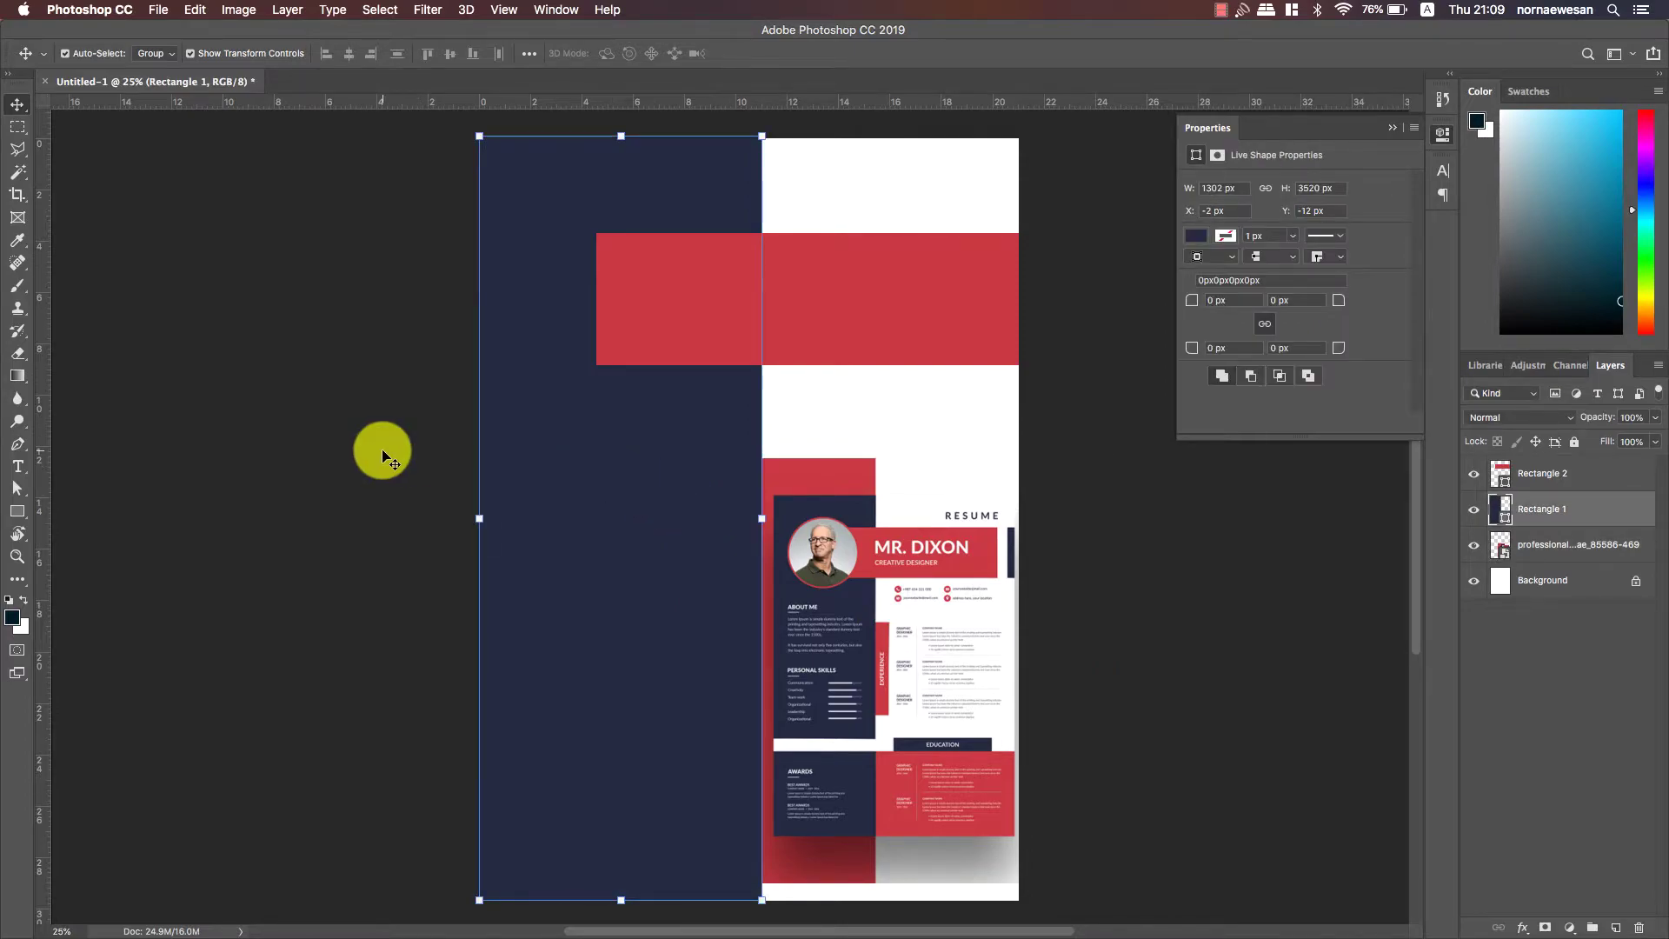
click(382, 454)
click(665, 478)
click(817, 405)
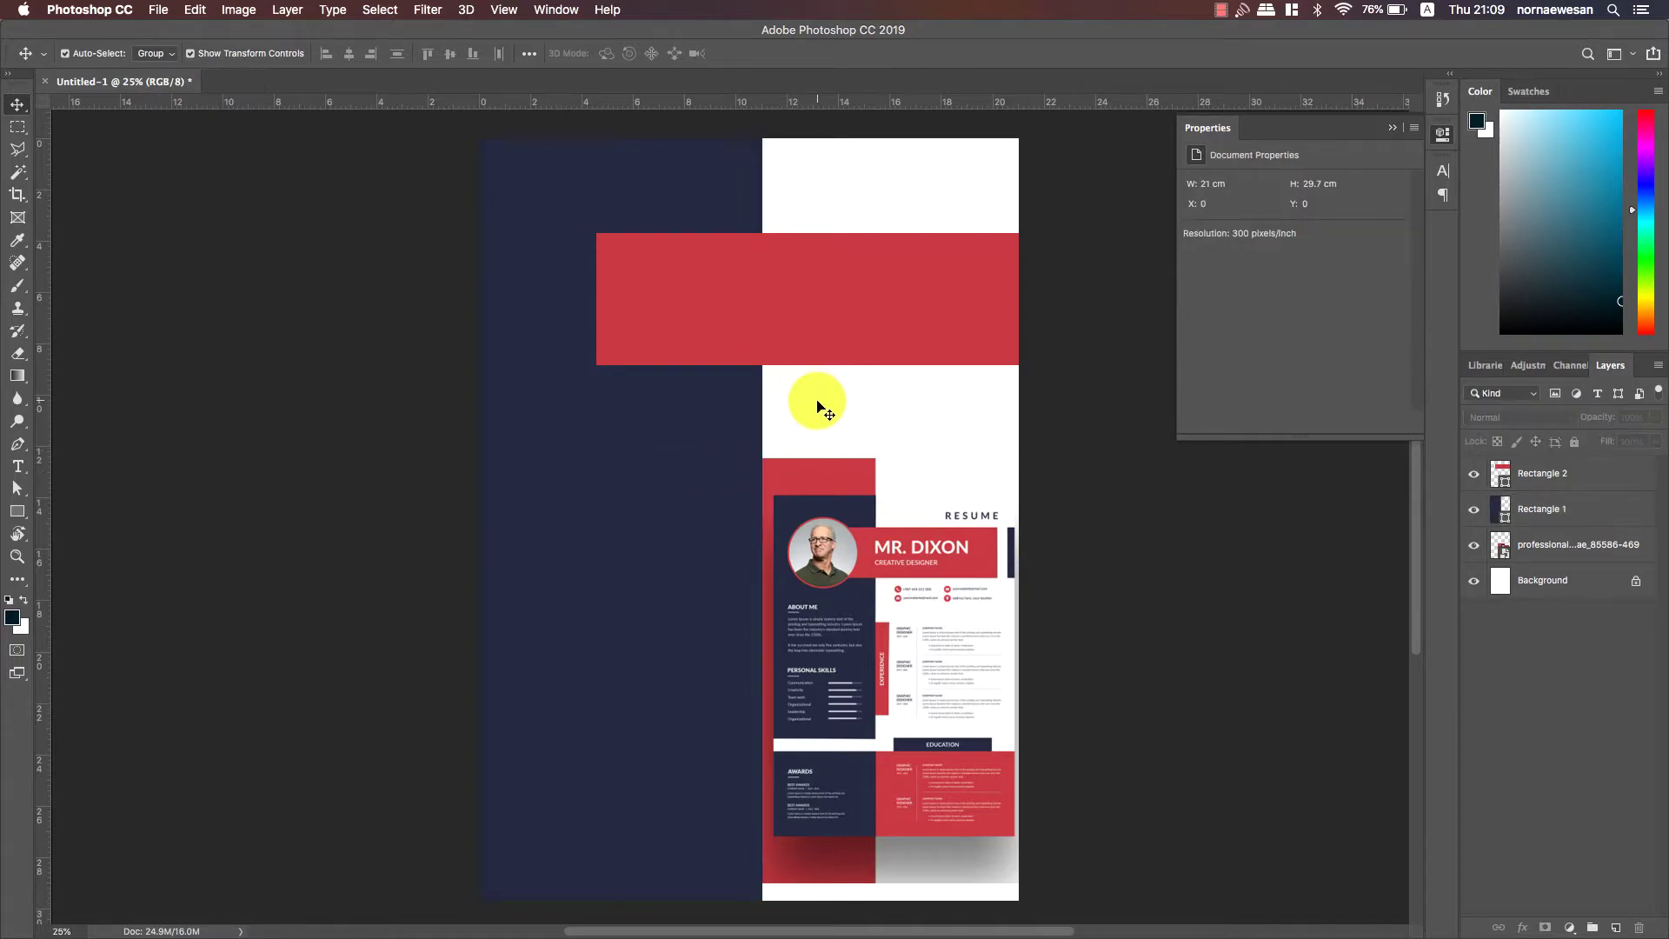
- Draw a dark circle about 888 px across with the Ellipse tool and position it over the red banner's left end, at about X 302, Y 297 px
click(17, 514)
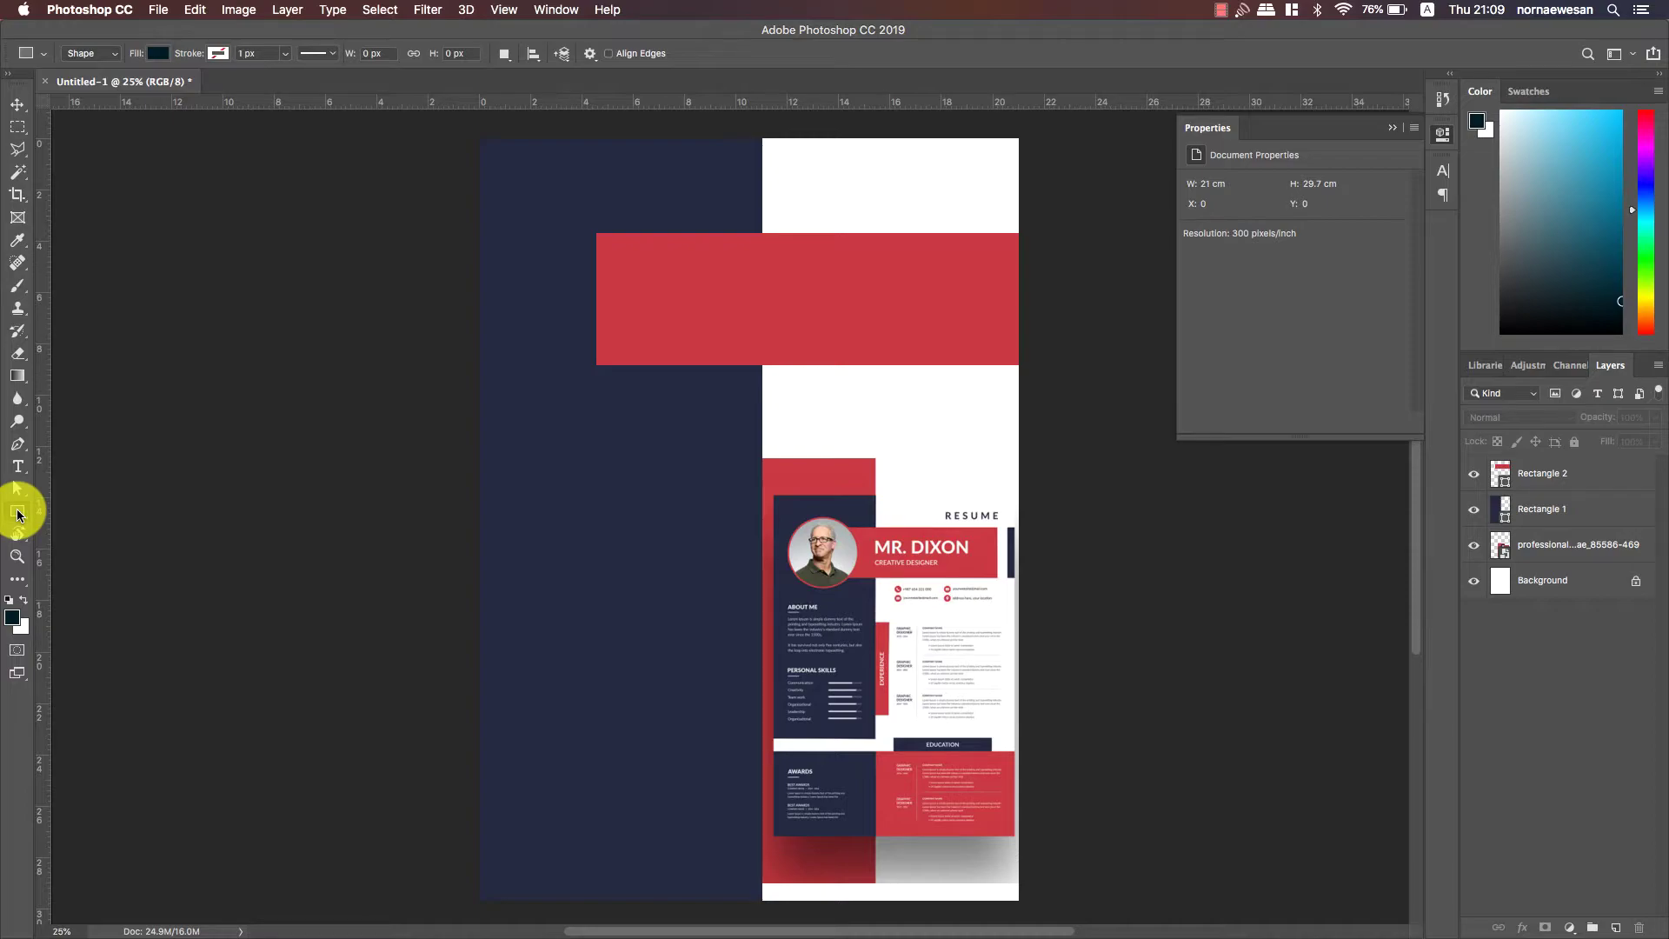
click(17, 514)
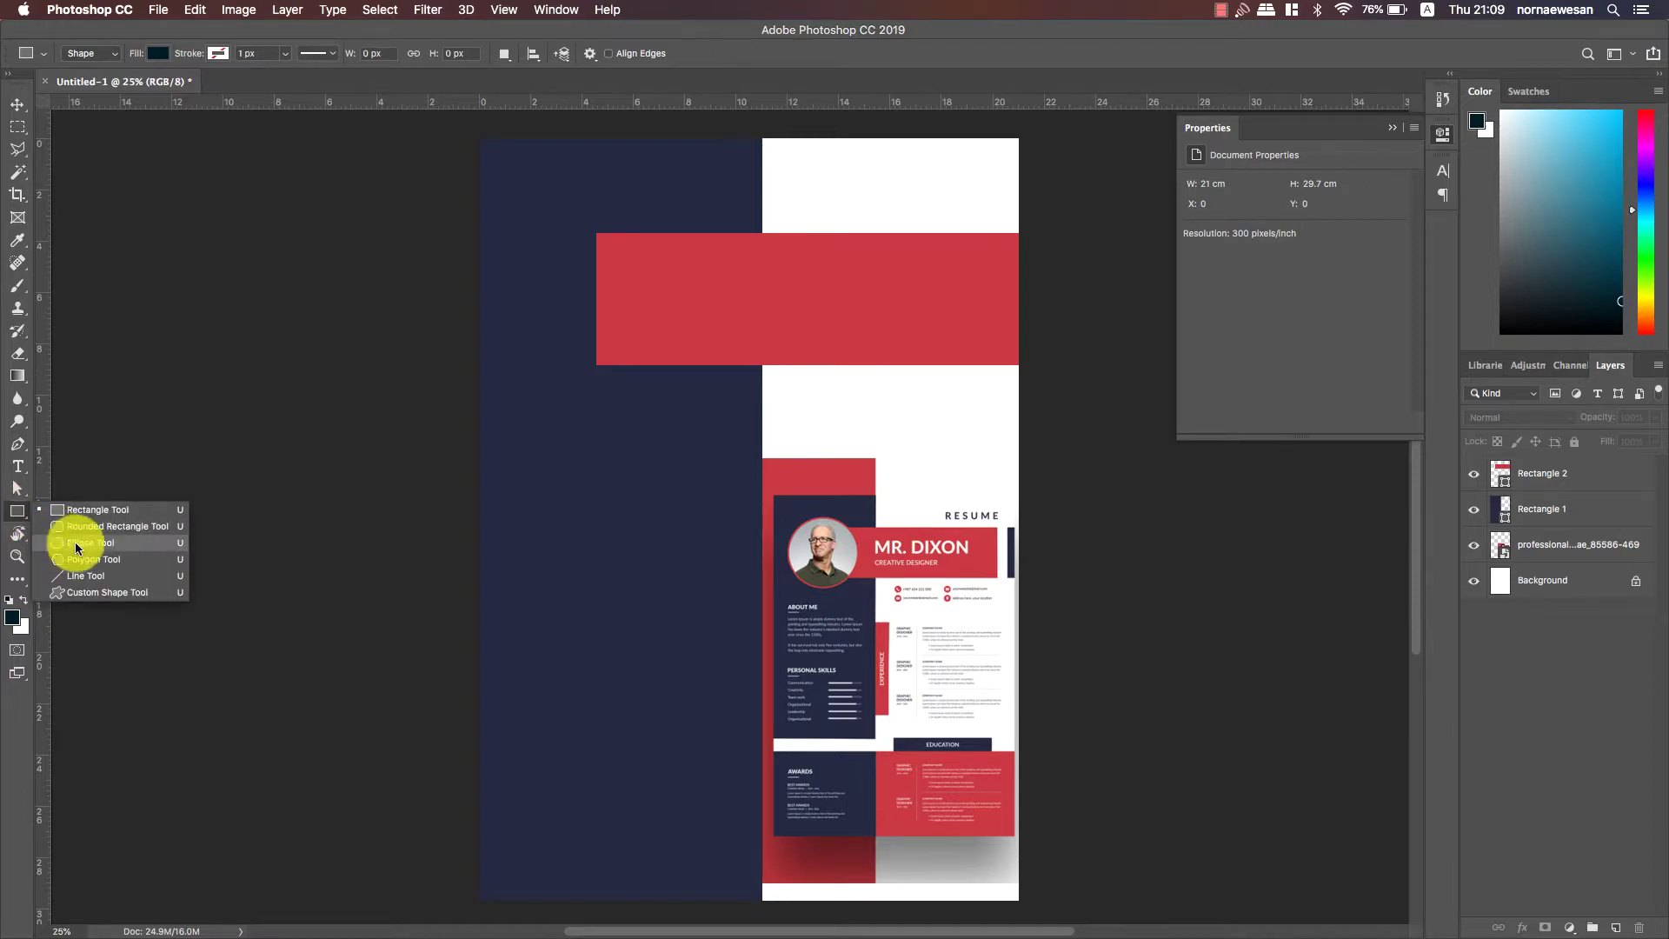
click(120, 544)
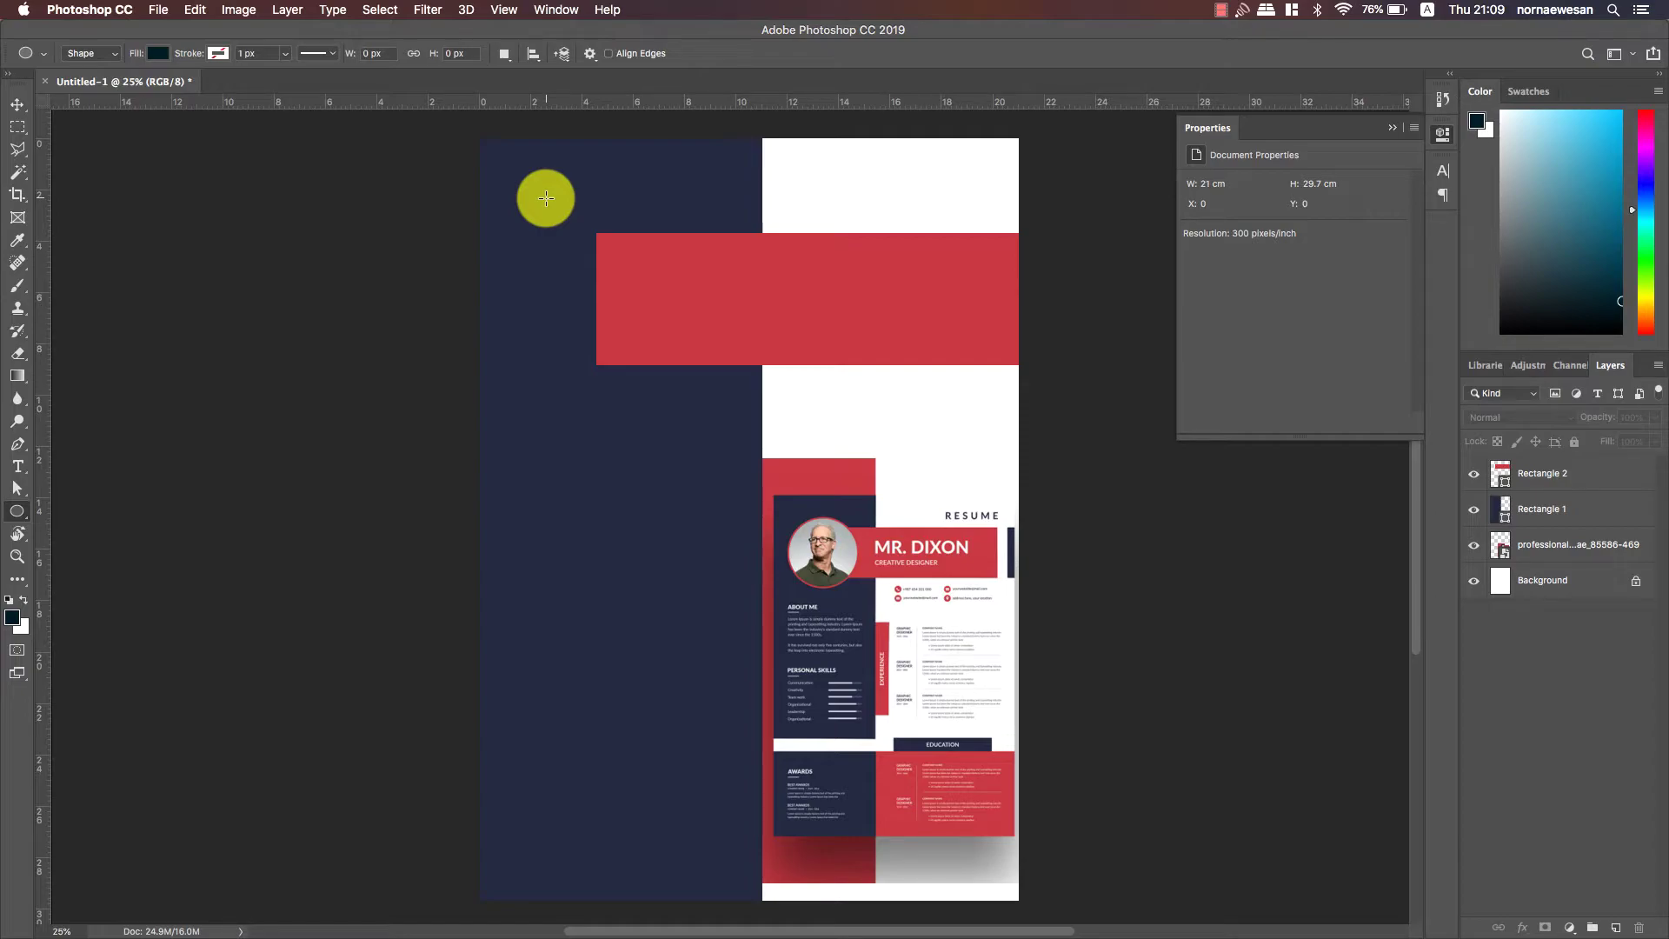
drag(546, 198, 752, 391)
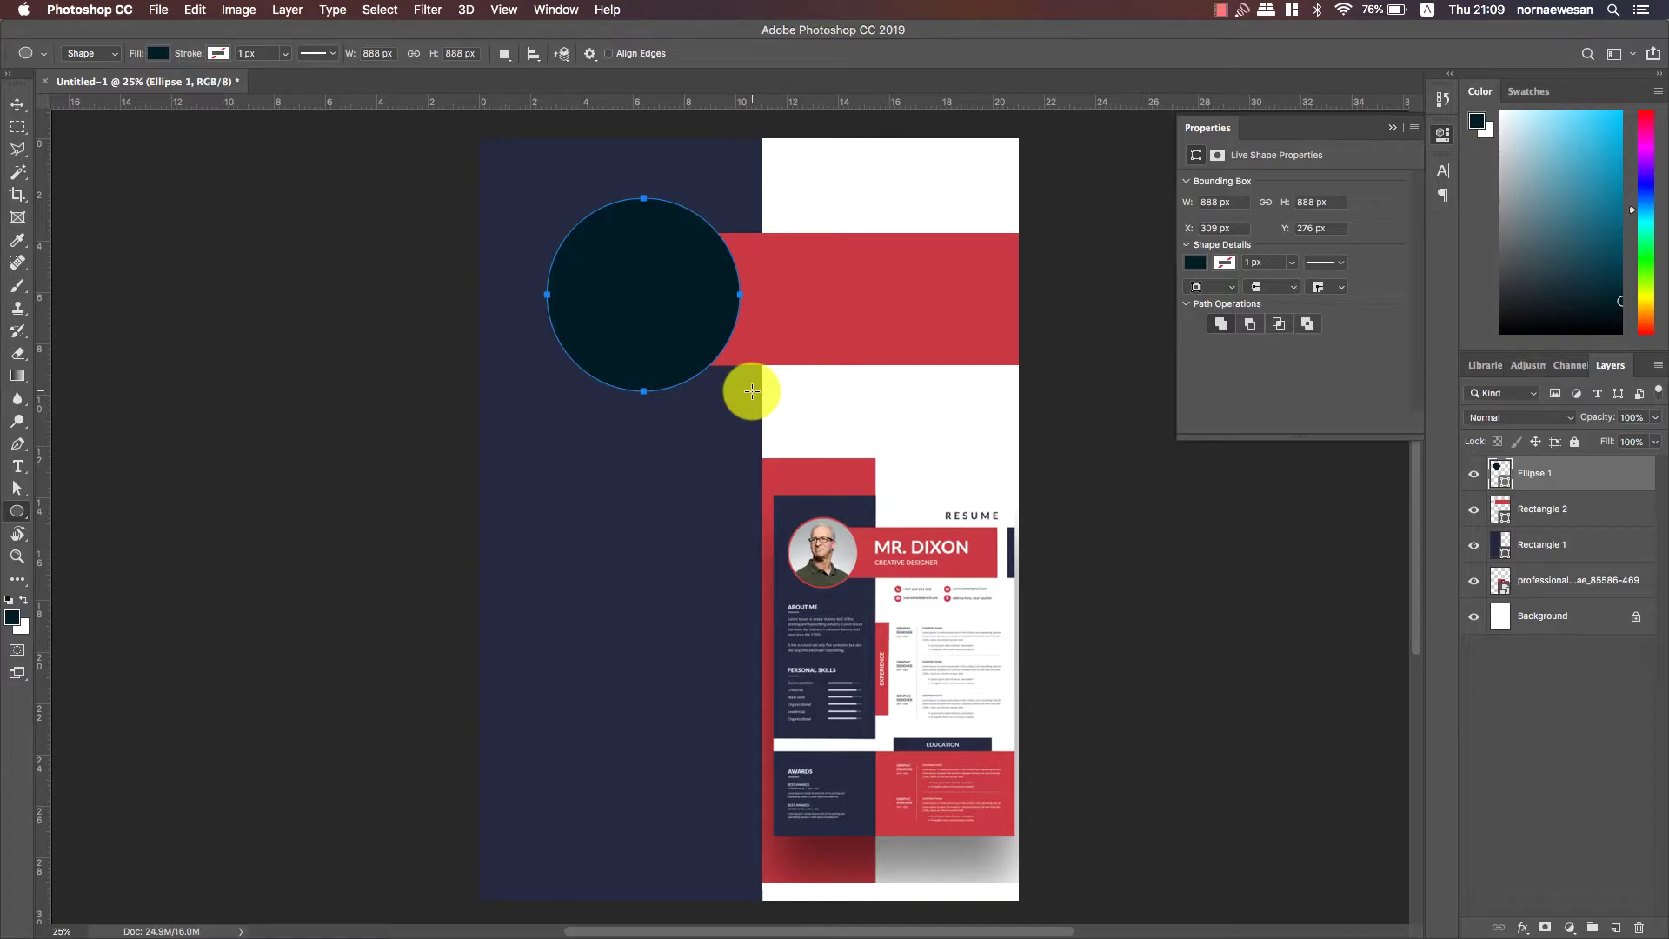
key(v)
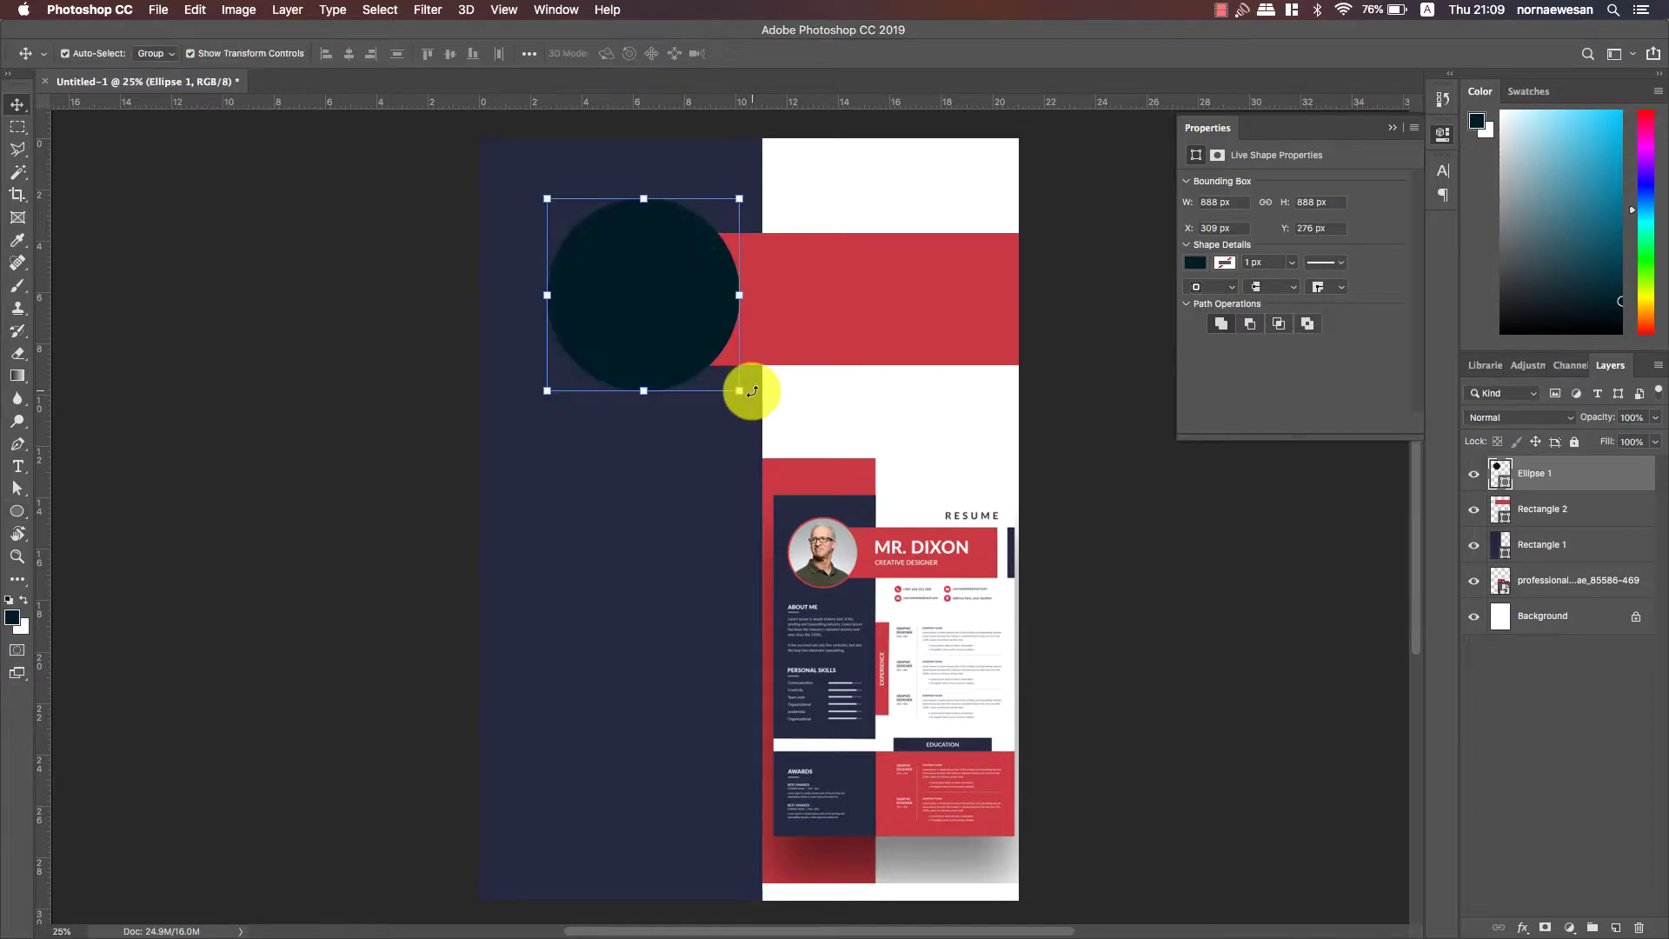
drag(691, 329, 657, 317)
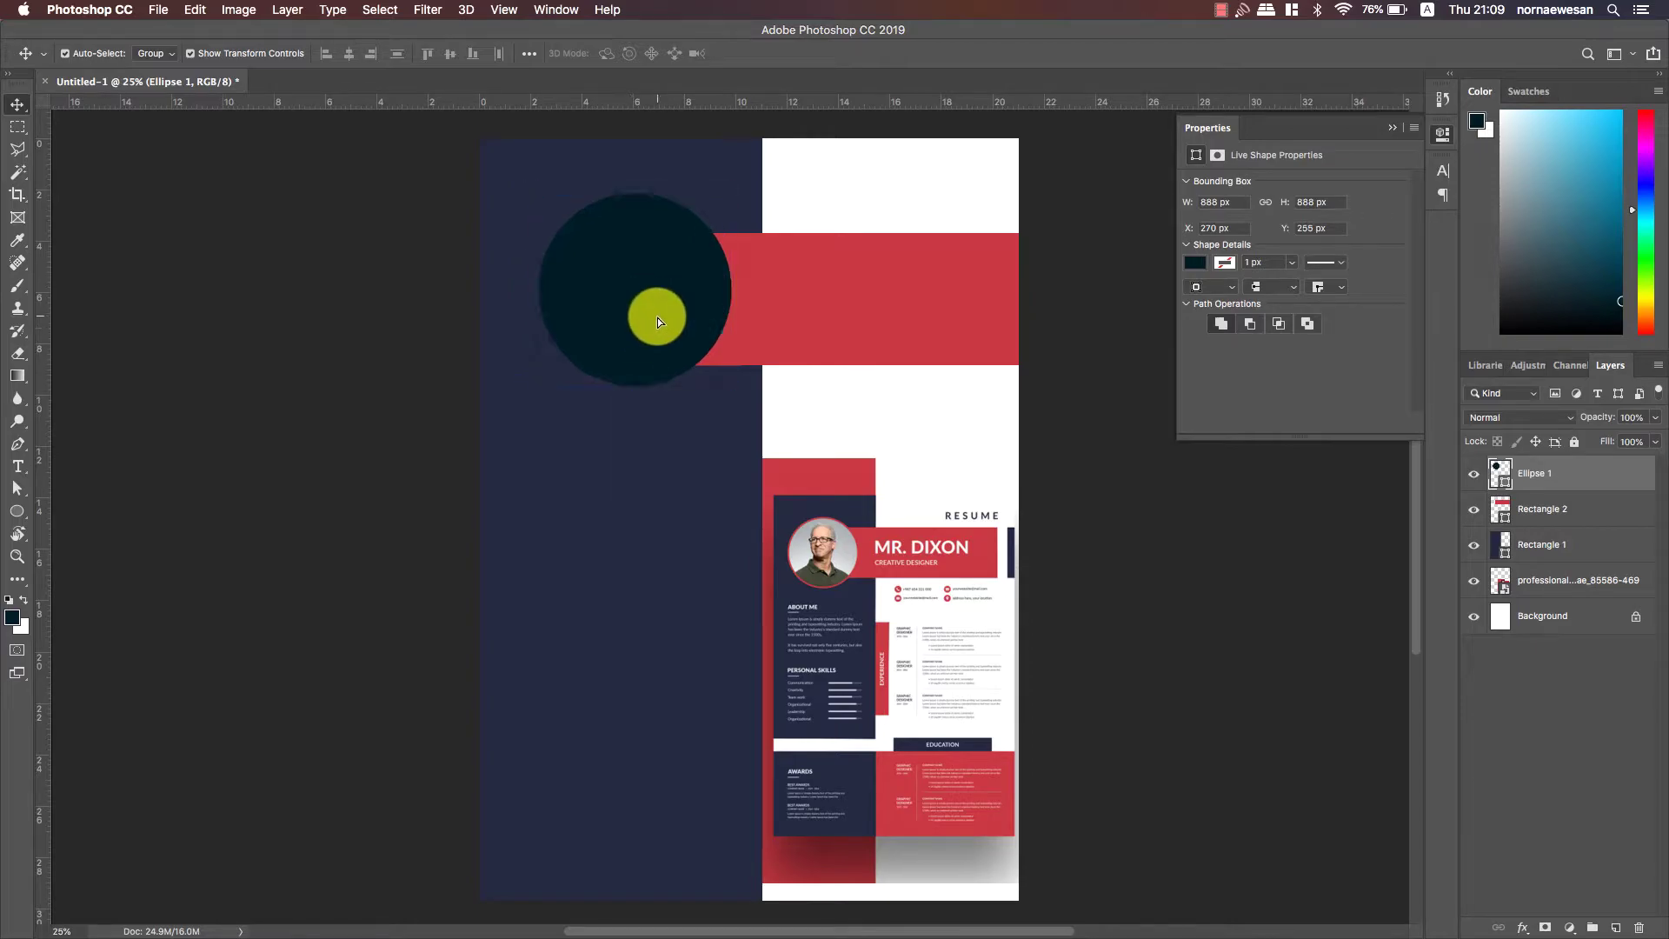
click(439, 430)
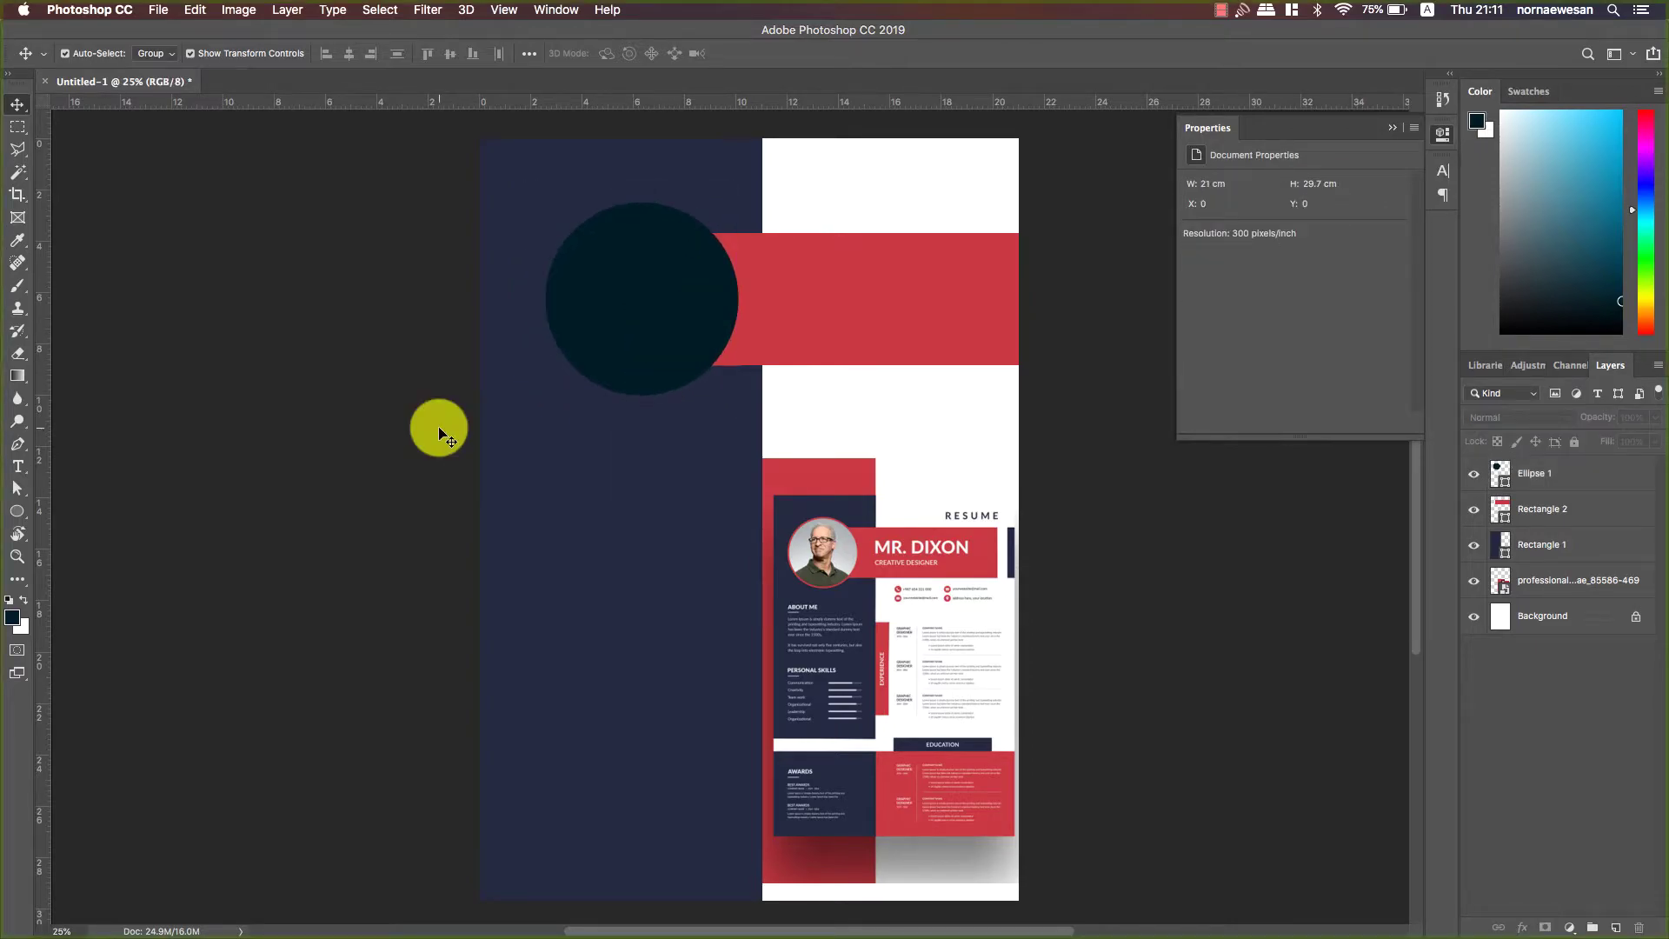
- Place the image puppy-5388151_1920 into the document at its default size, above the circle's layer
click(632, 356)
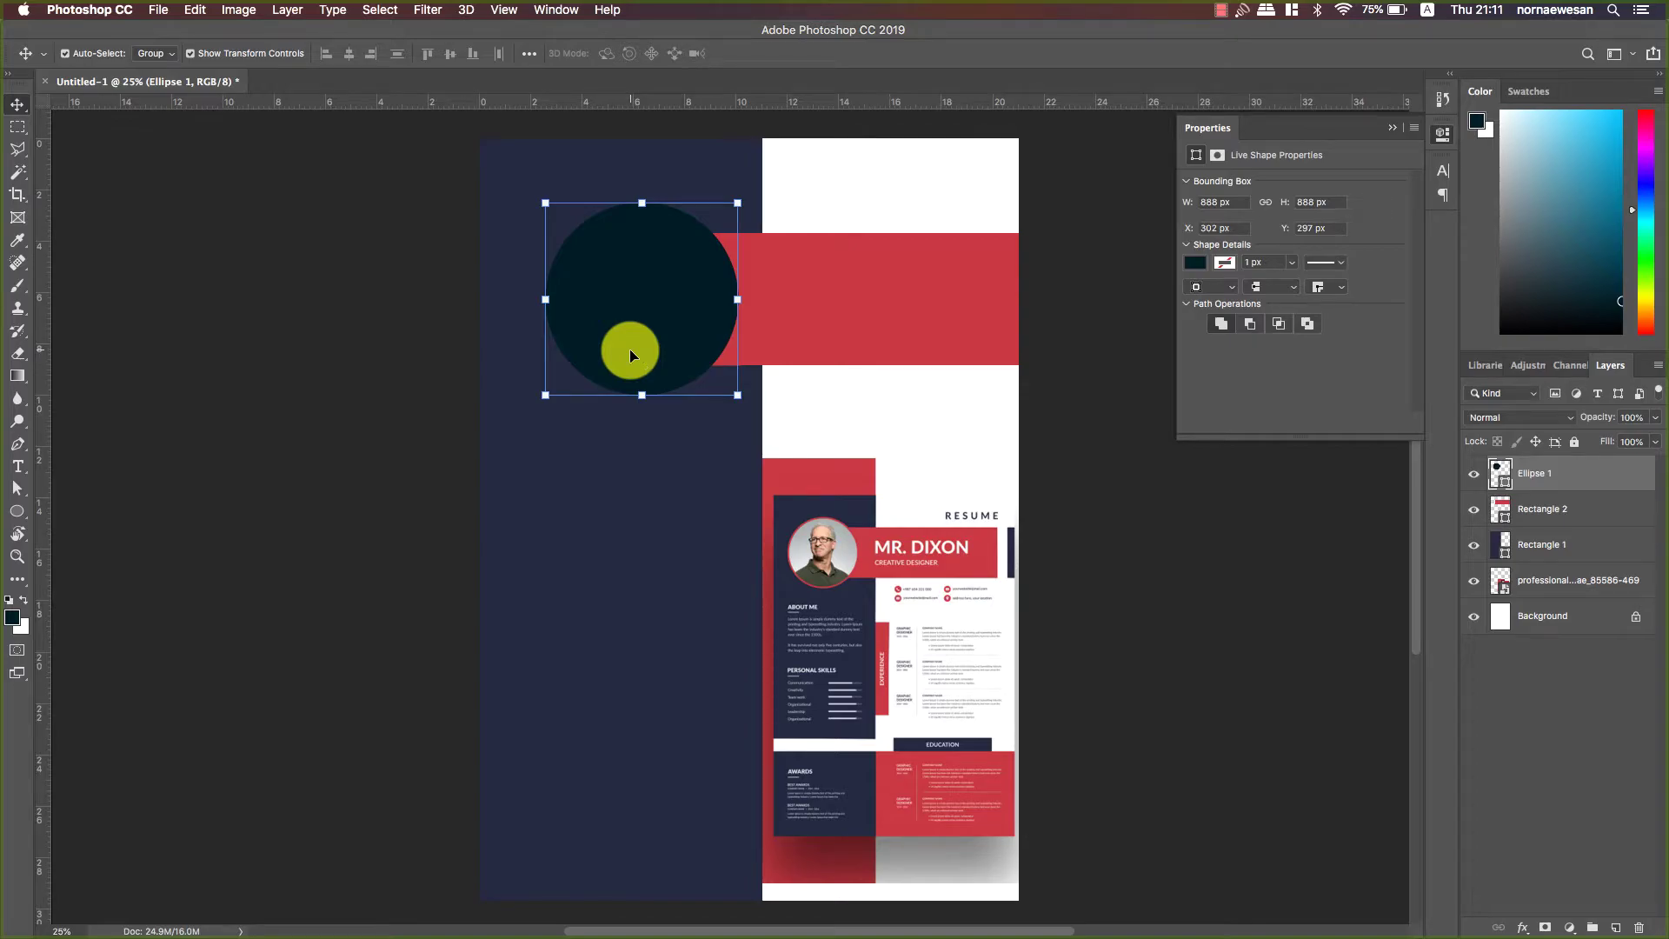
key(super+Tab)
drag(309, 288, 557, 359)
drag(622, 474, 622, 483)
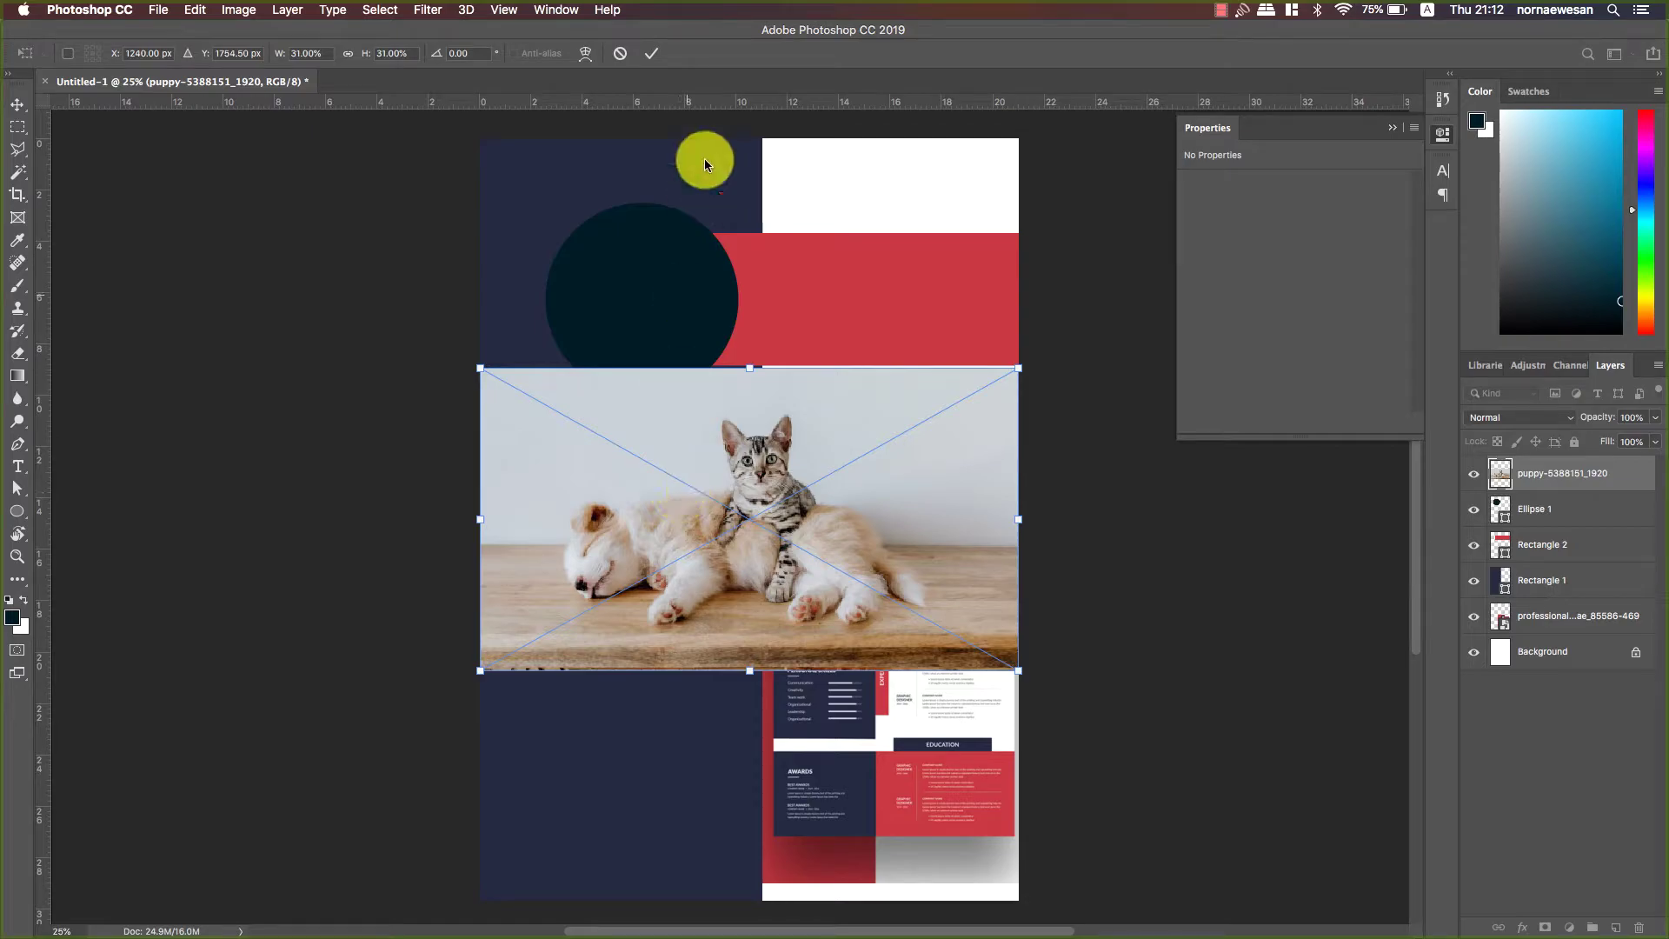
click(652, 56)
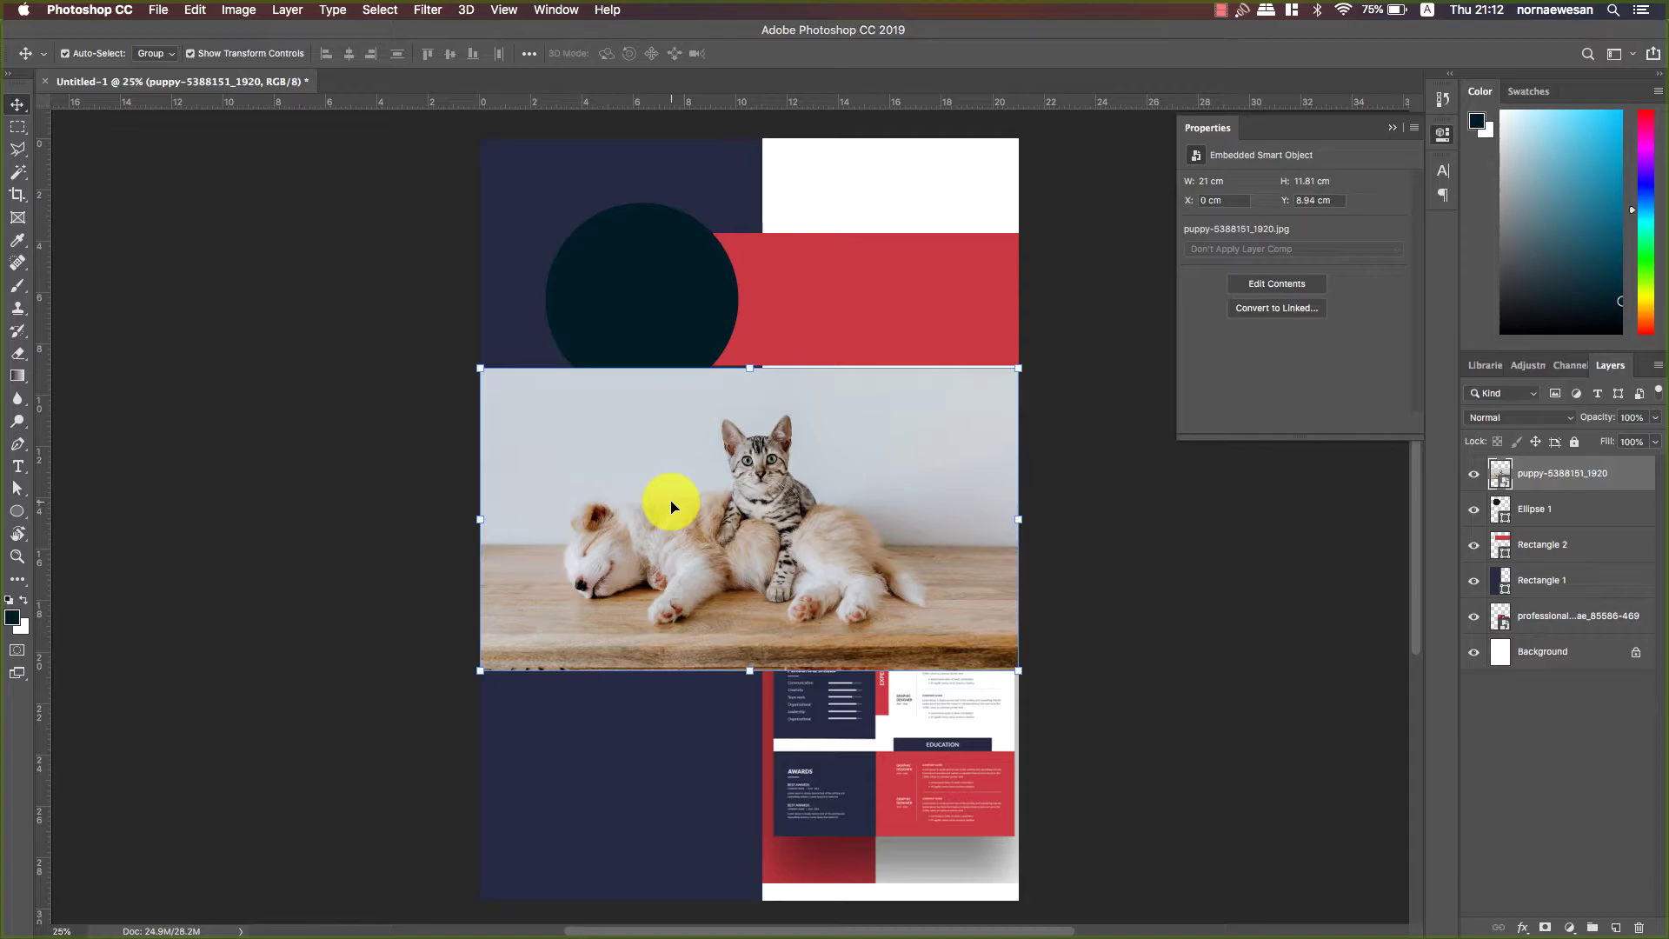
- Move the puppy and kitten photo up to about Y 5.84 cm so it overlaps the dark circle's lower half, keeping the photo selected
drag(672, 507, 675, 347)
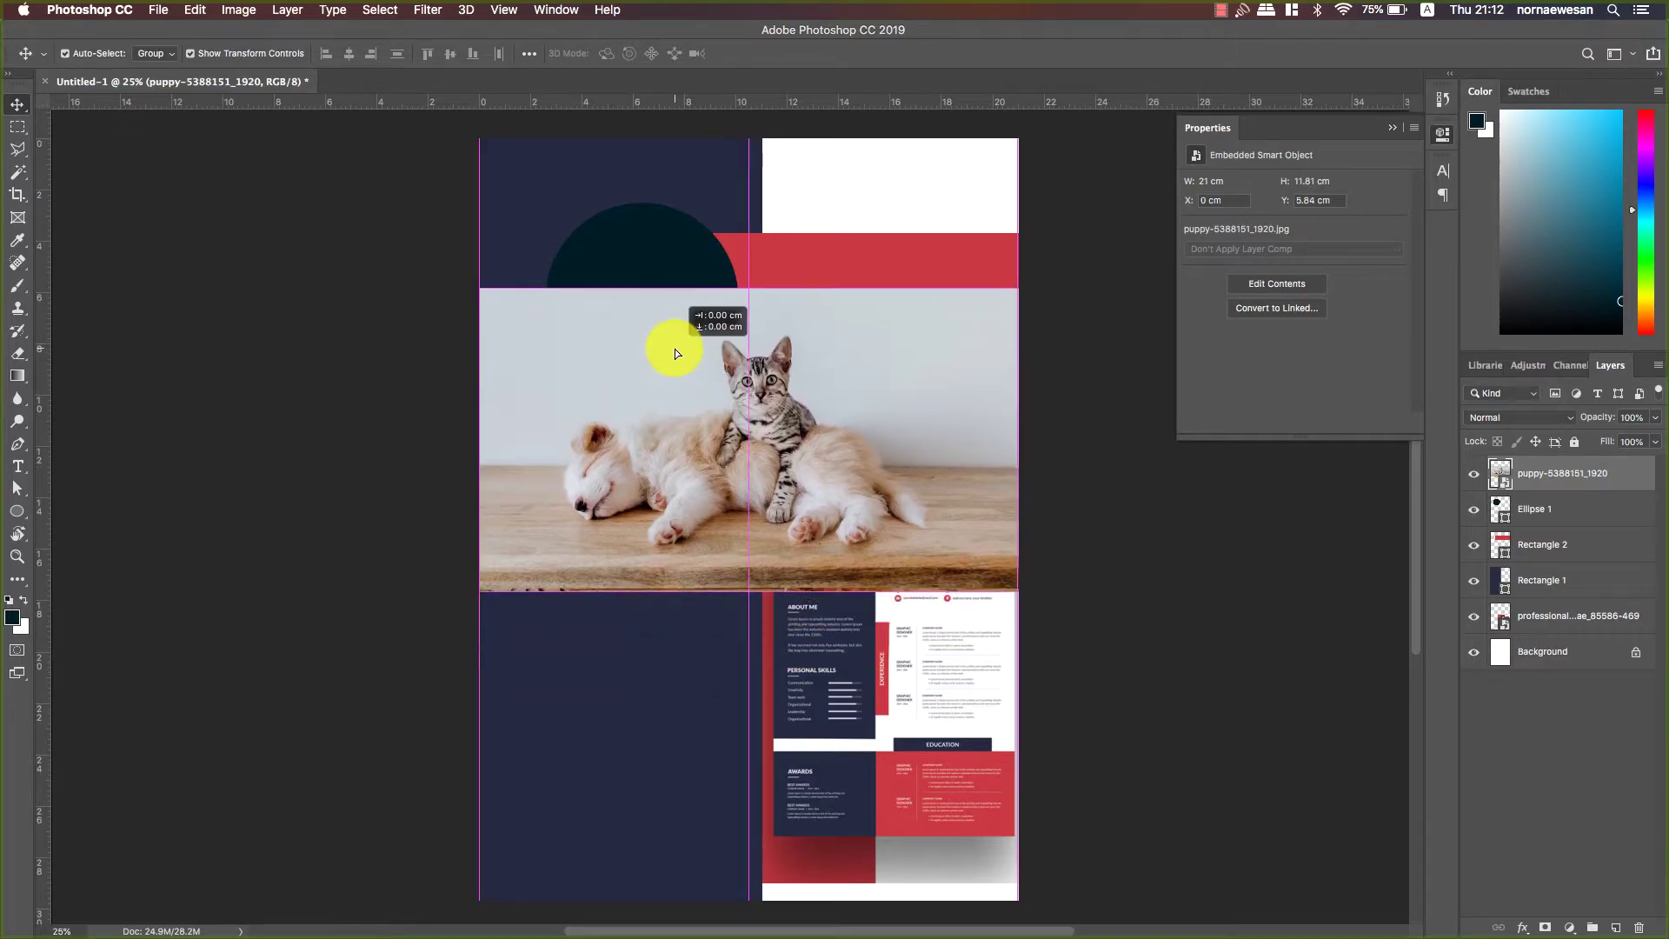
click(653, 252)
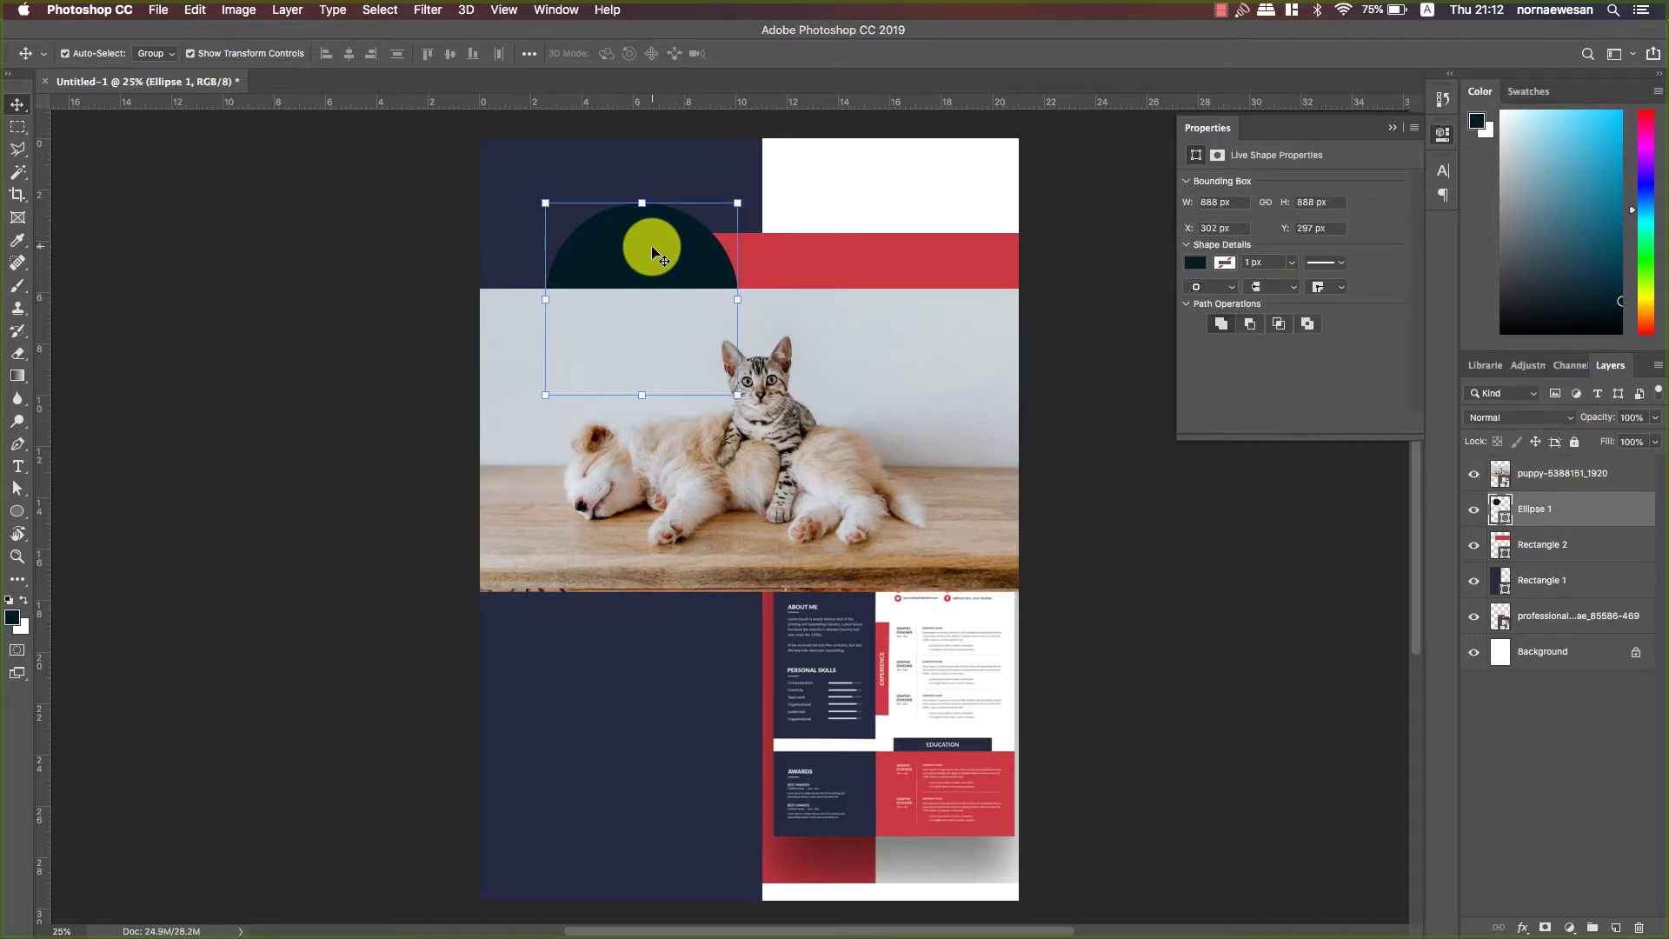
click(664, 469)
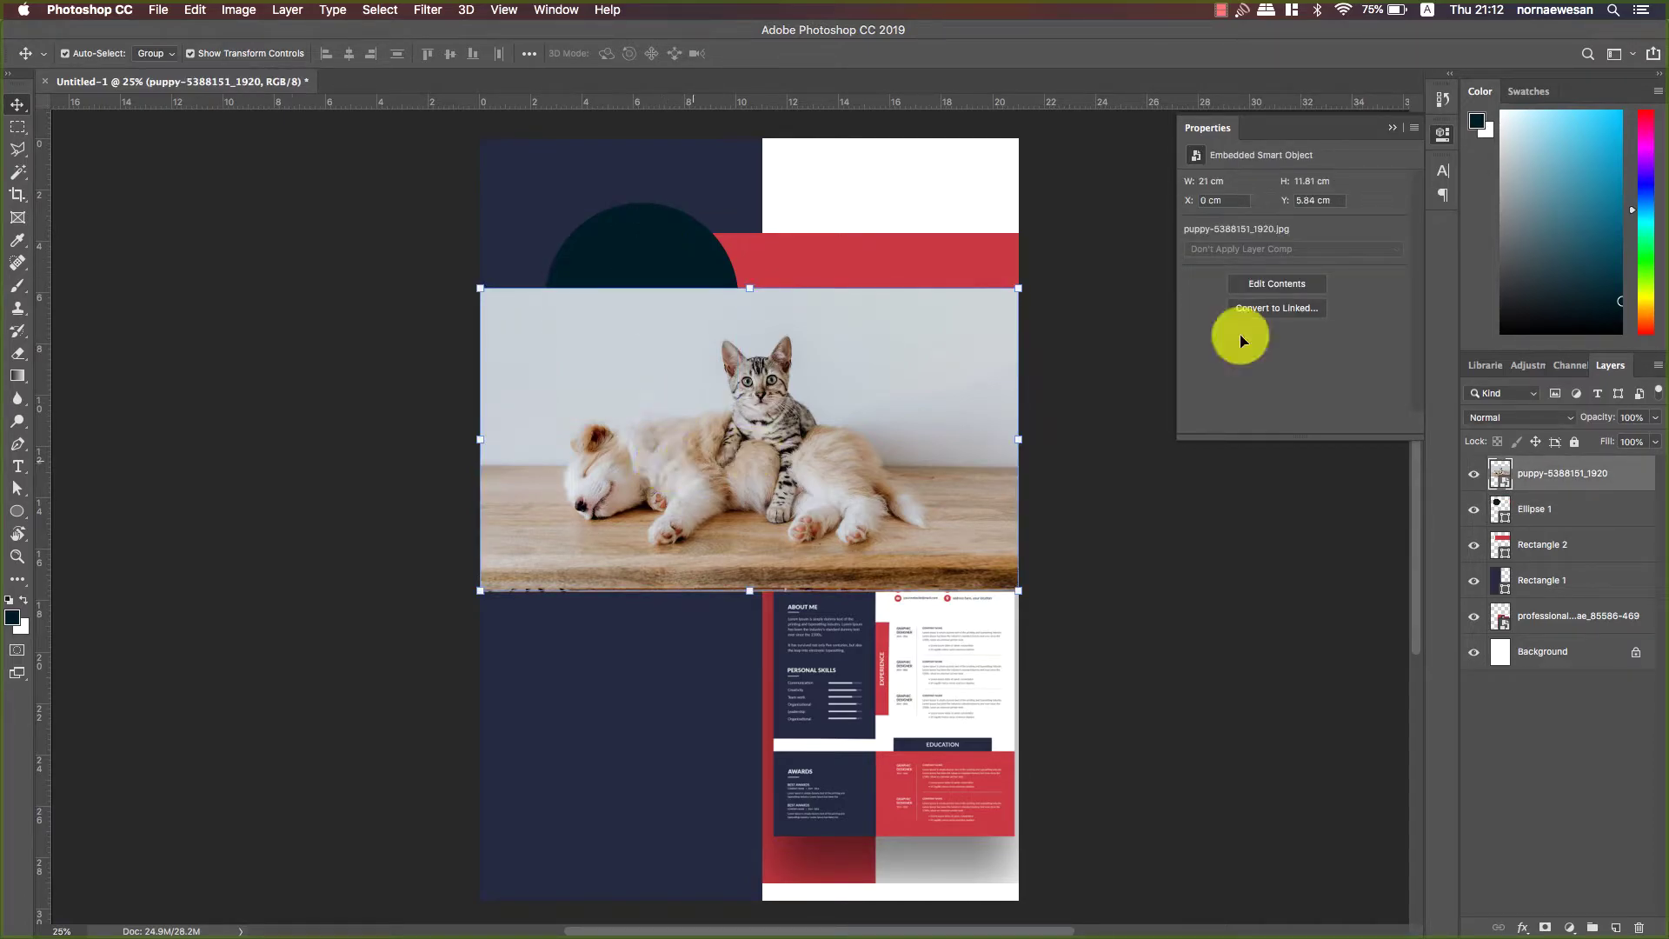
- Collapse the Properties panel and undock the Layers panel so it floats beside the page
click(1441, 133)
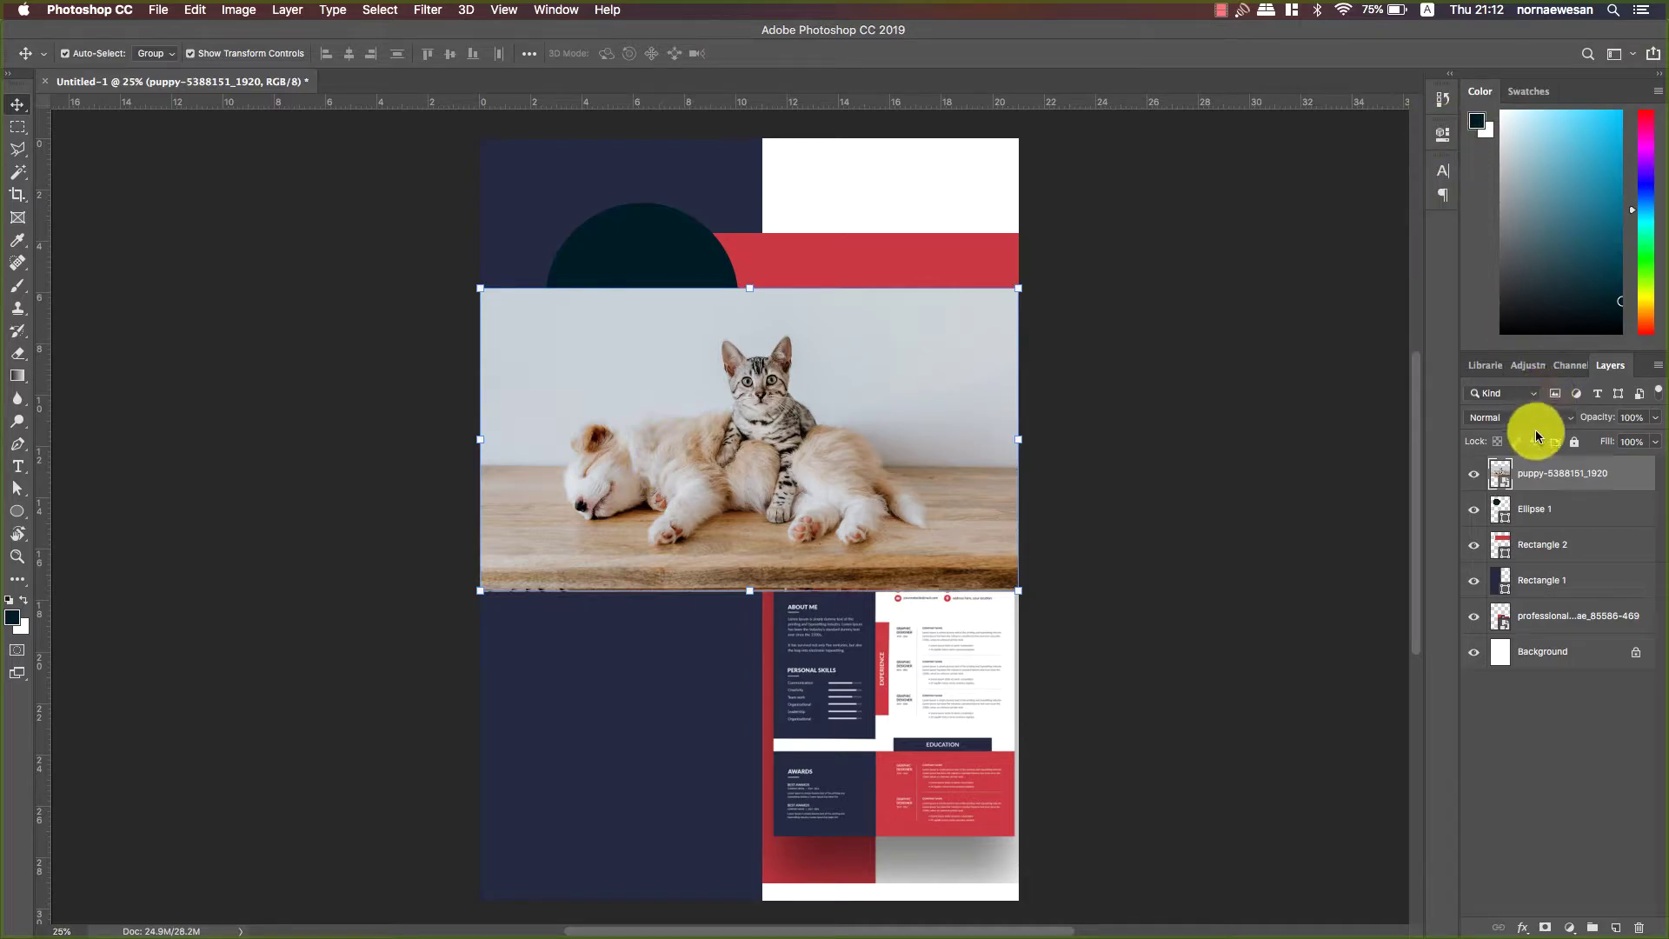
drag(1609, 364, 1073, 157)
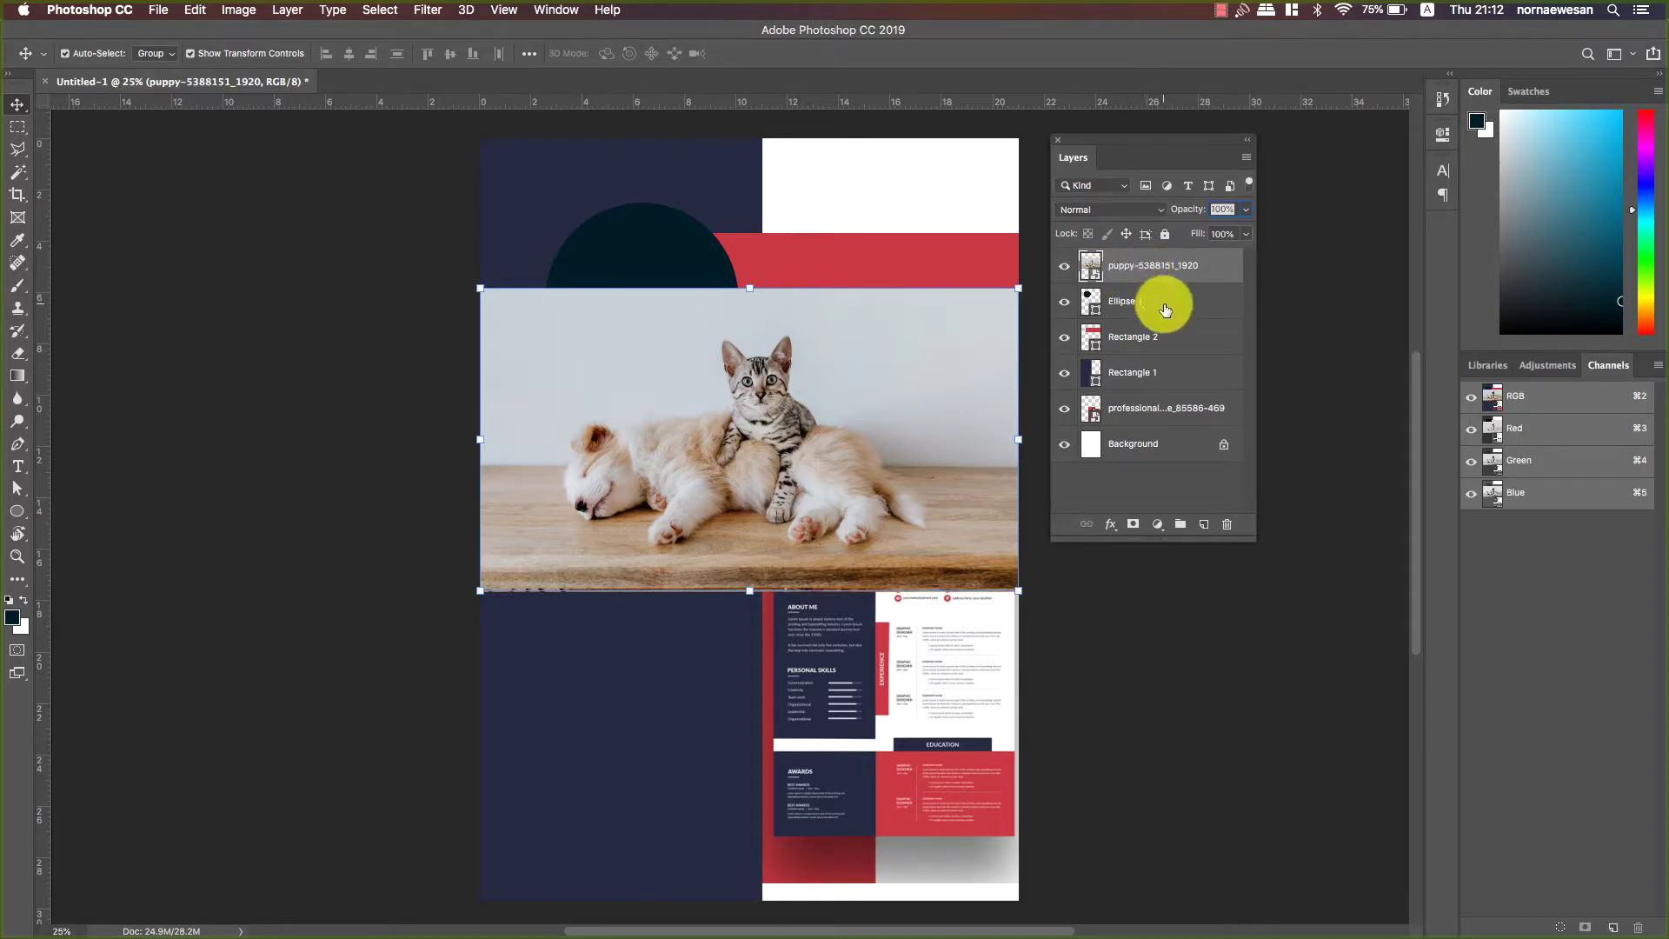
- Move the puppy and kitten photo up so the kitten covers the dark circle, and clip the photo to the Ellipse 1 layer
click(1156, 299)
click(1161, 265)
drag(743, 416, 687, 328)
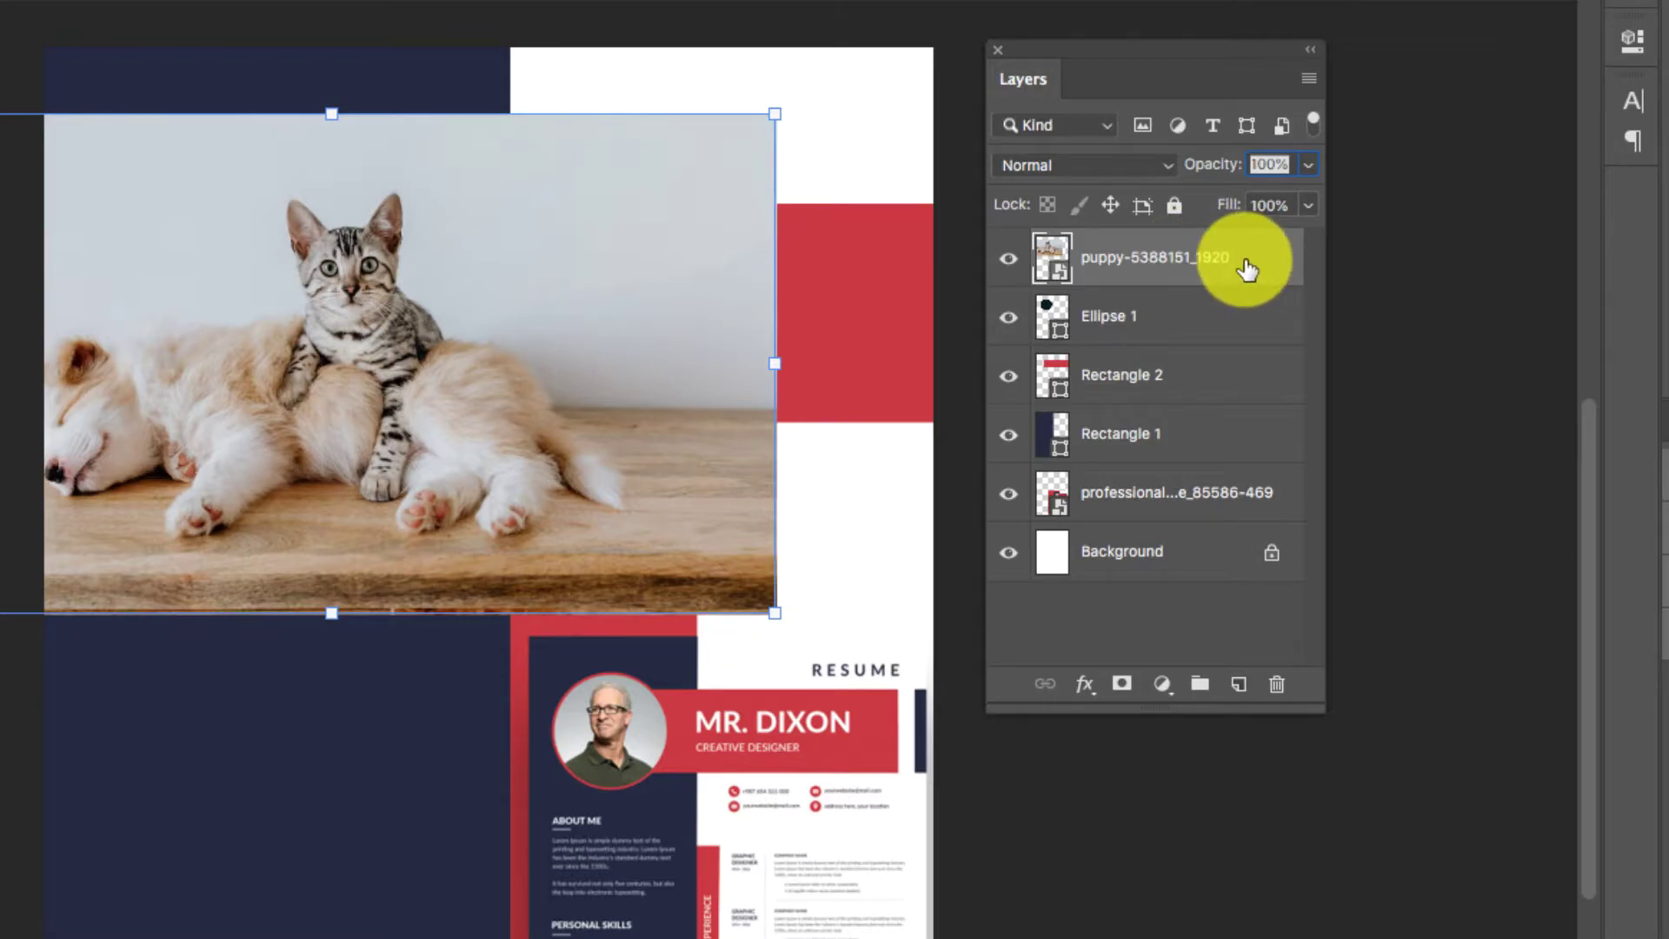
right_click(1244, 257)
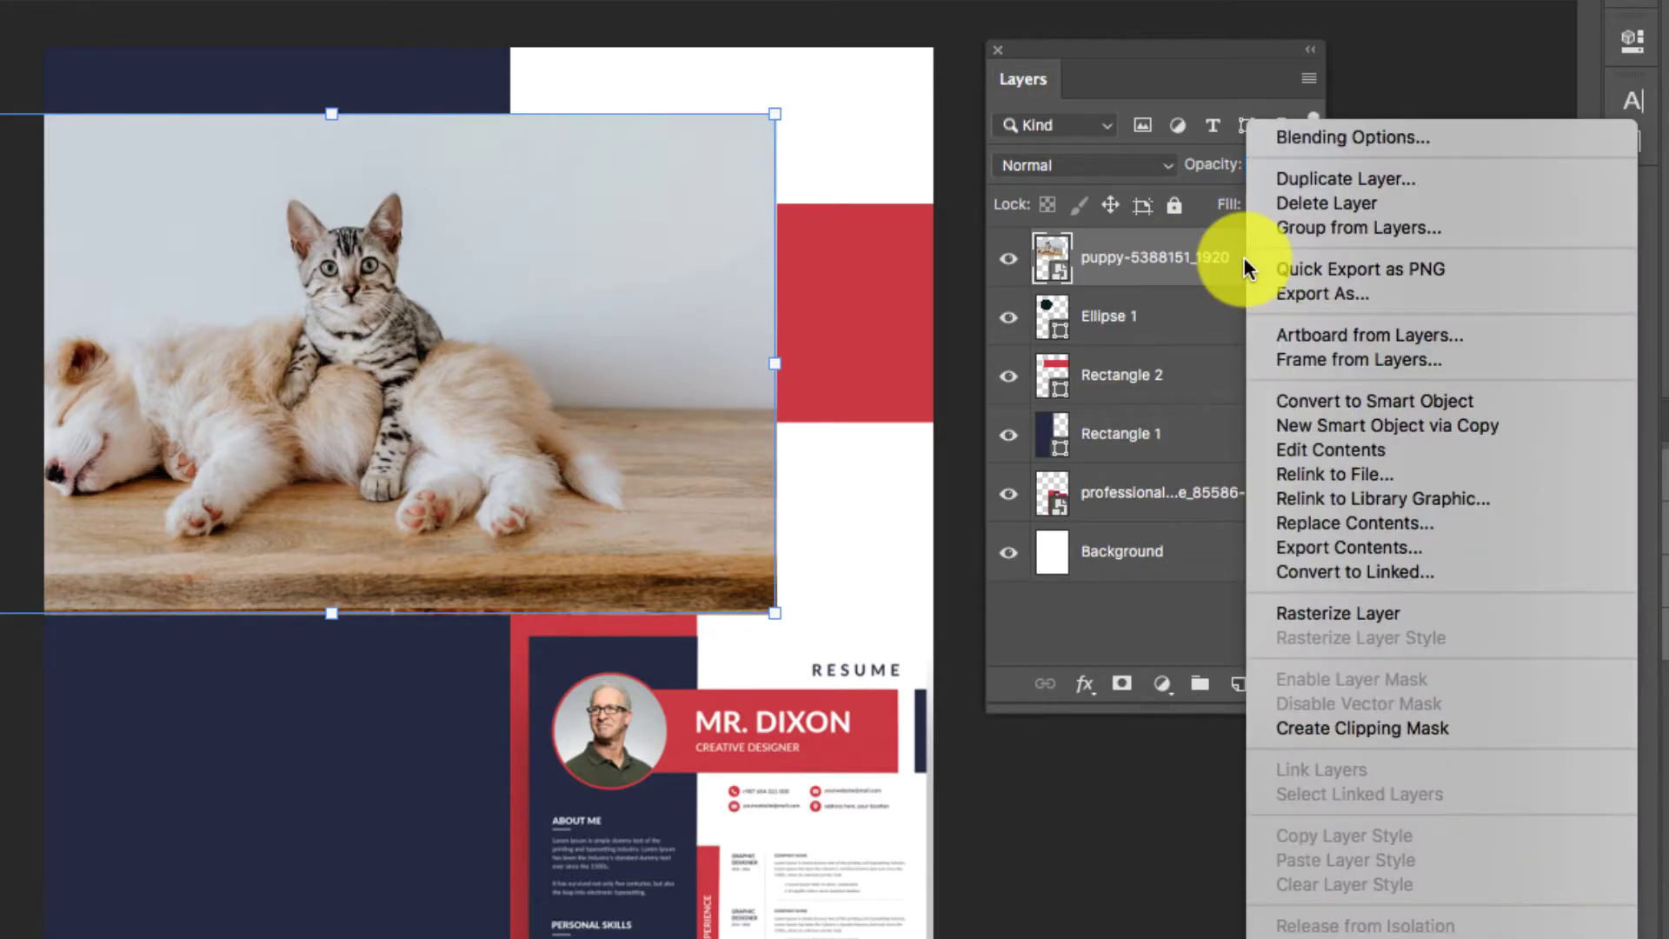
click(1418, 730)
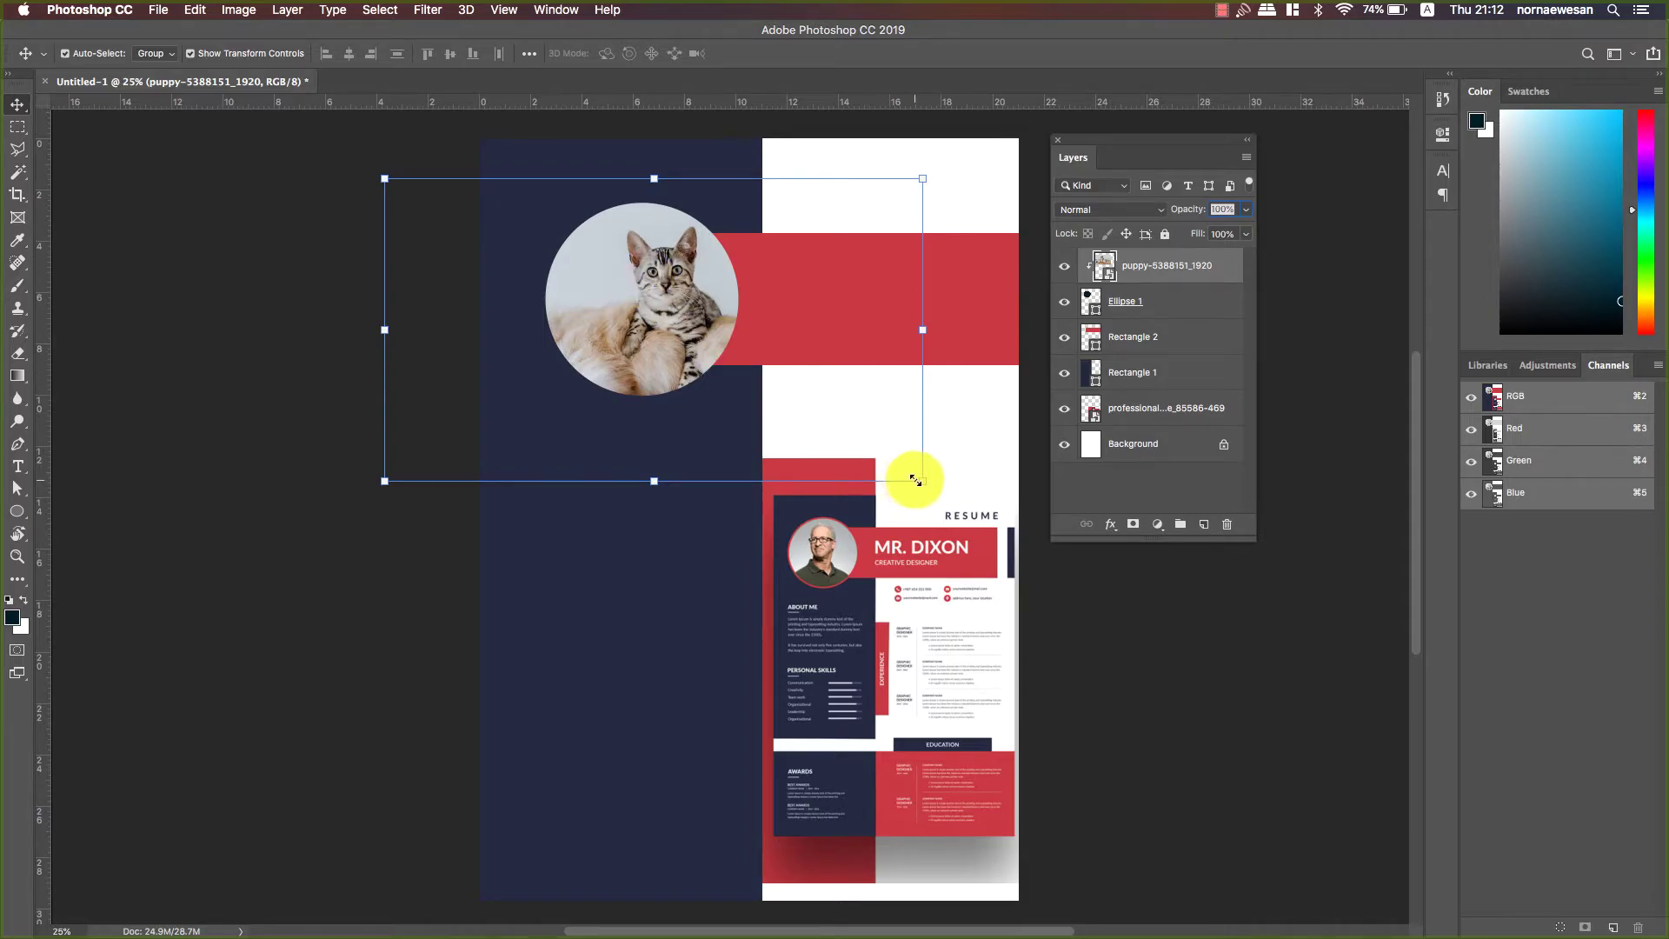
- Enlarge the clipped photo proportionally and reposition it so the kitten's face and body are centred in the circle
drag(918, 480, 979, 511)
drag(682, 269, 637, 287)
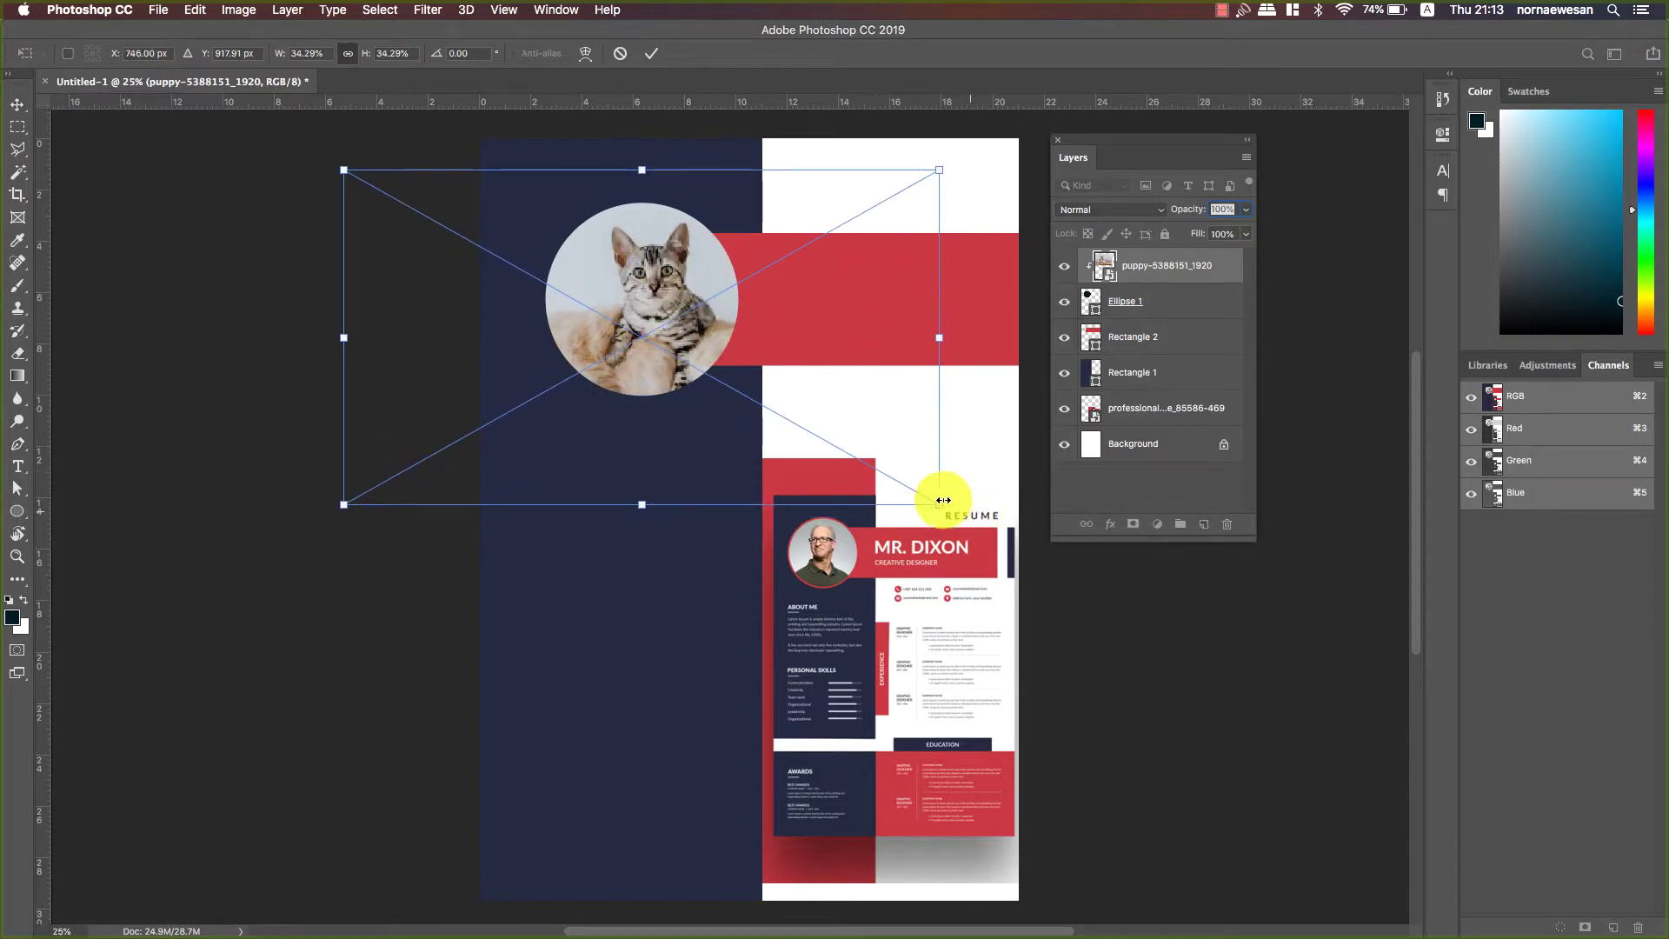
drag(941, 506, 999, 540)
drag(652, 324, 644, 296)
click(652, 54)
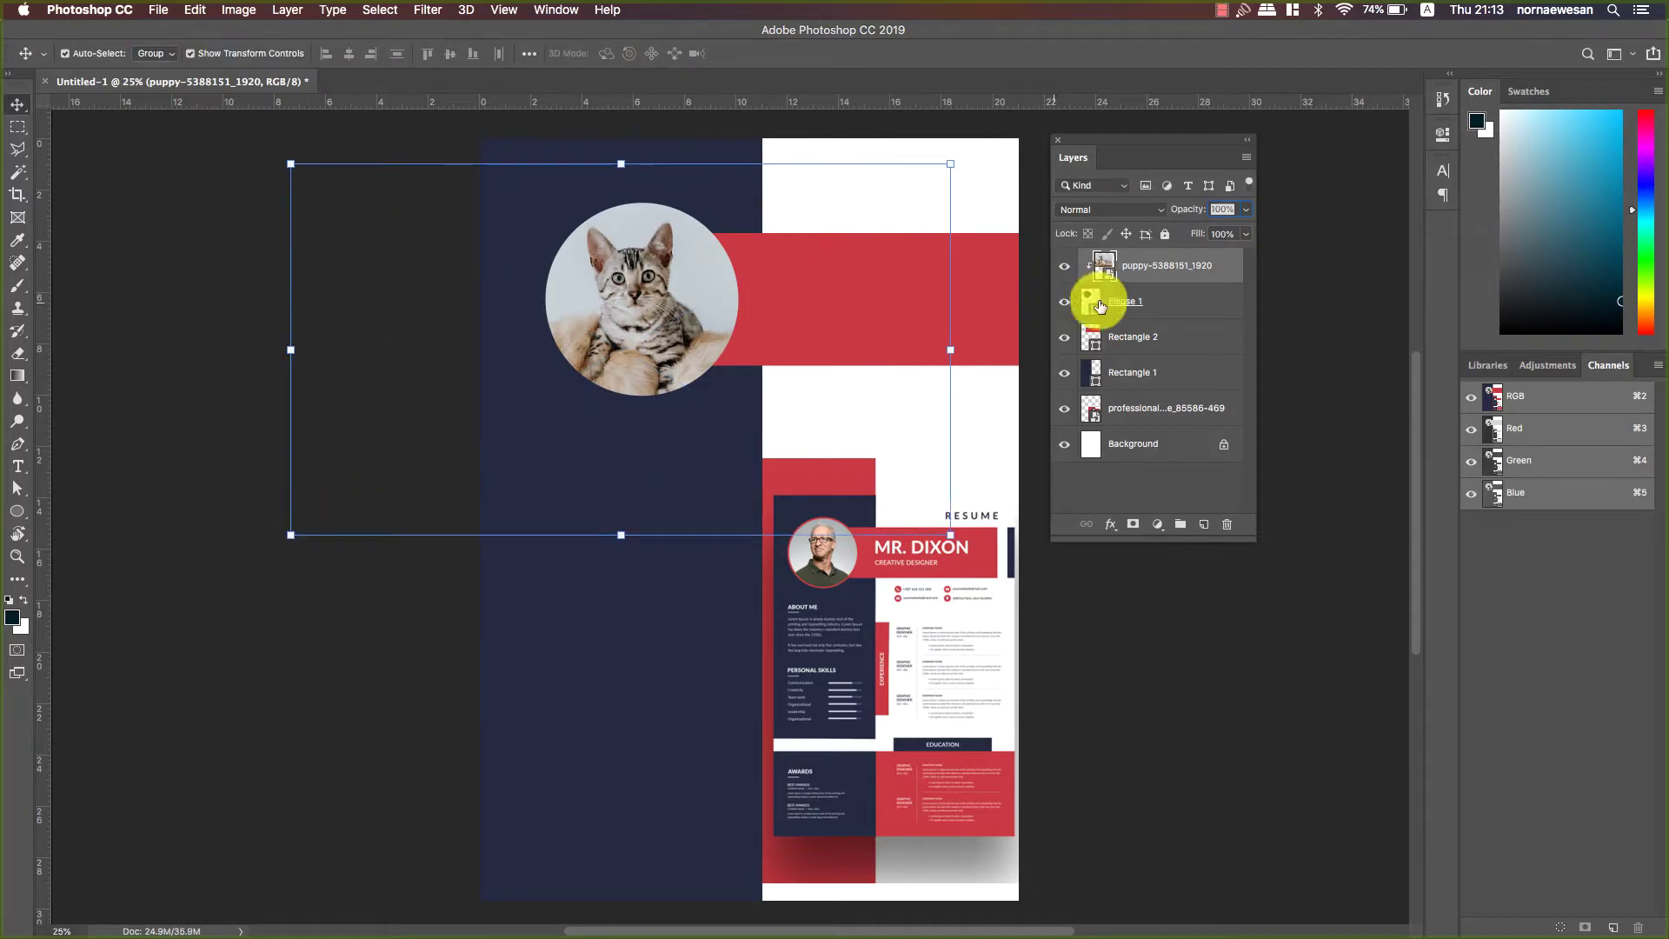
- Link the puppy-5388151_1920 and Ellipse 1 layers so the photo and its circle move together
click(1177, 304)
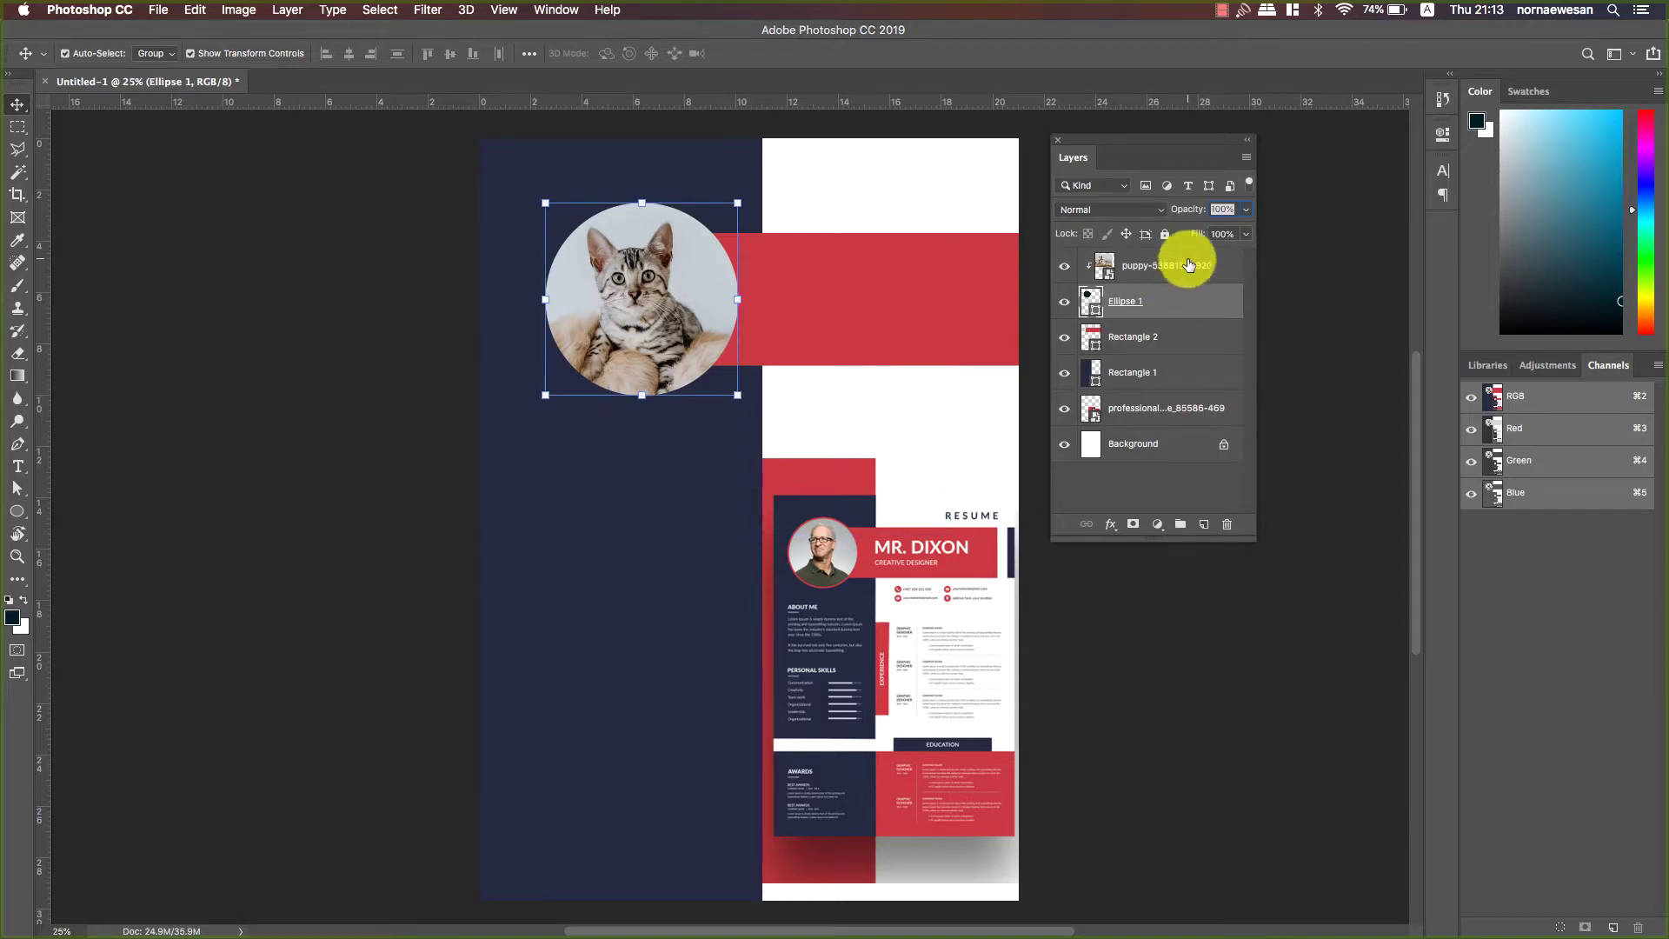
click(1187, 264)
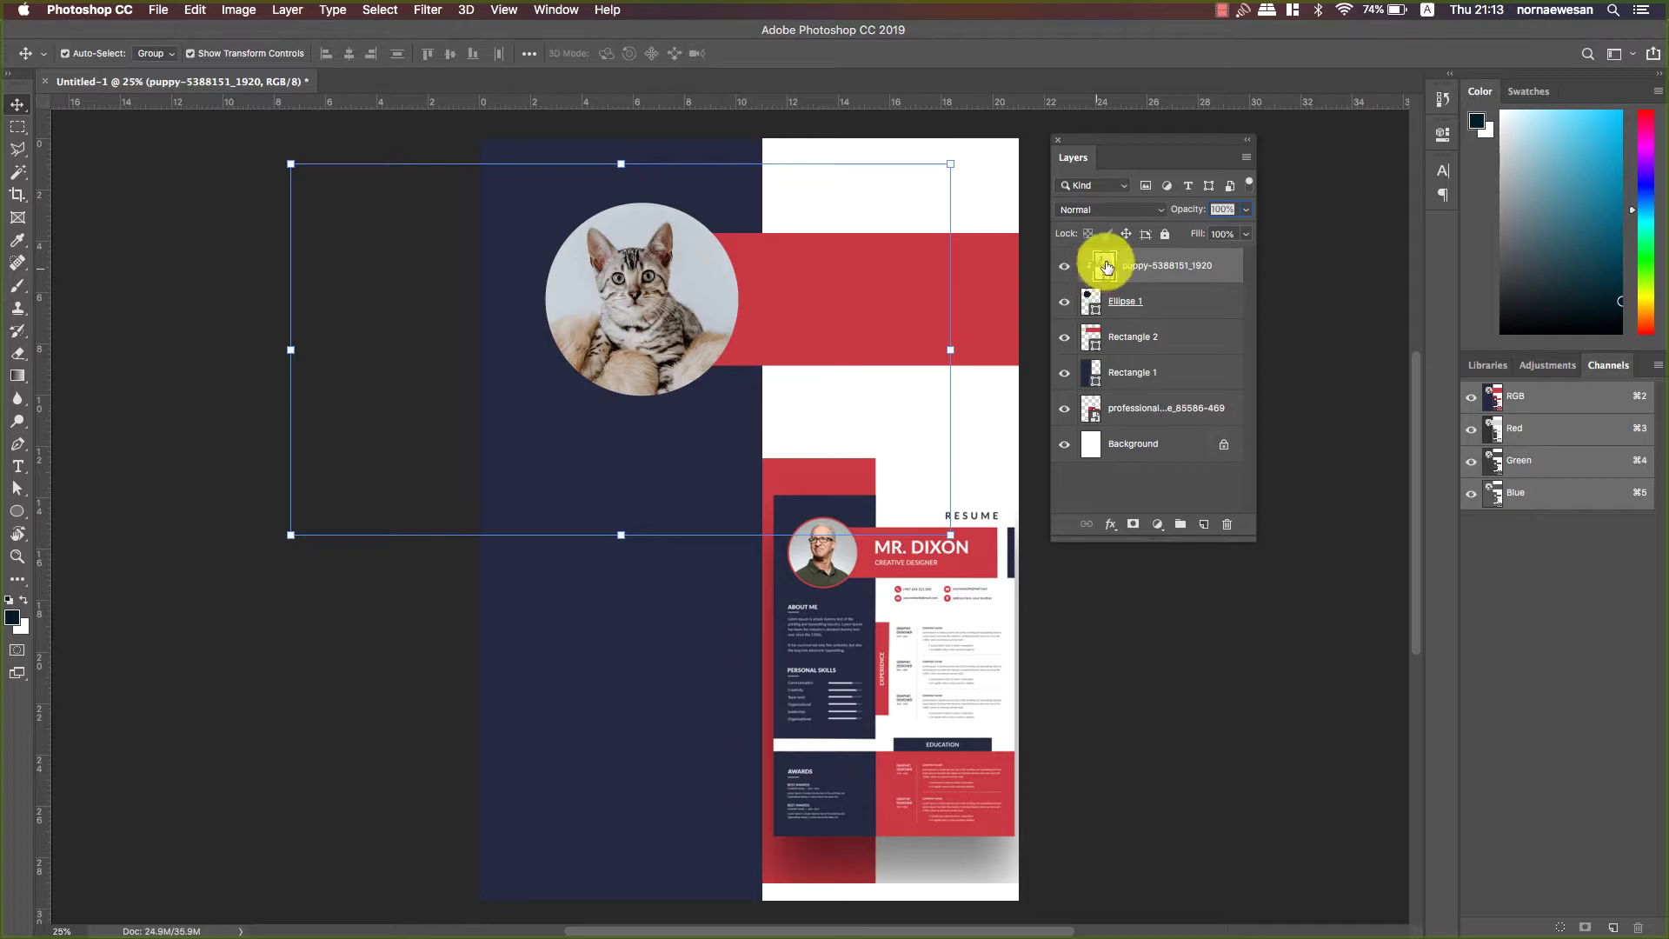
click(1168, 295)
click(1166, 263)
click(1169, 292)
click(1176, 265)
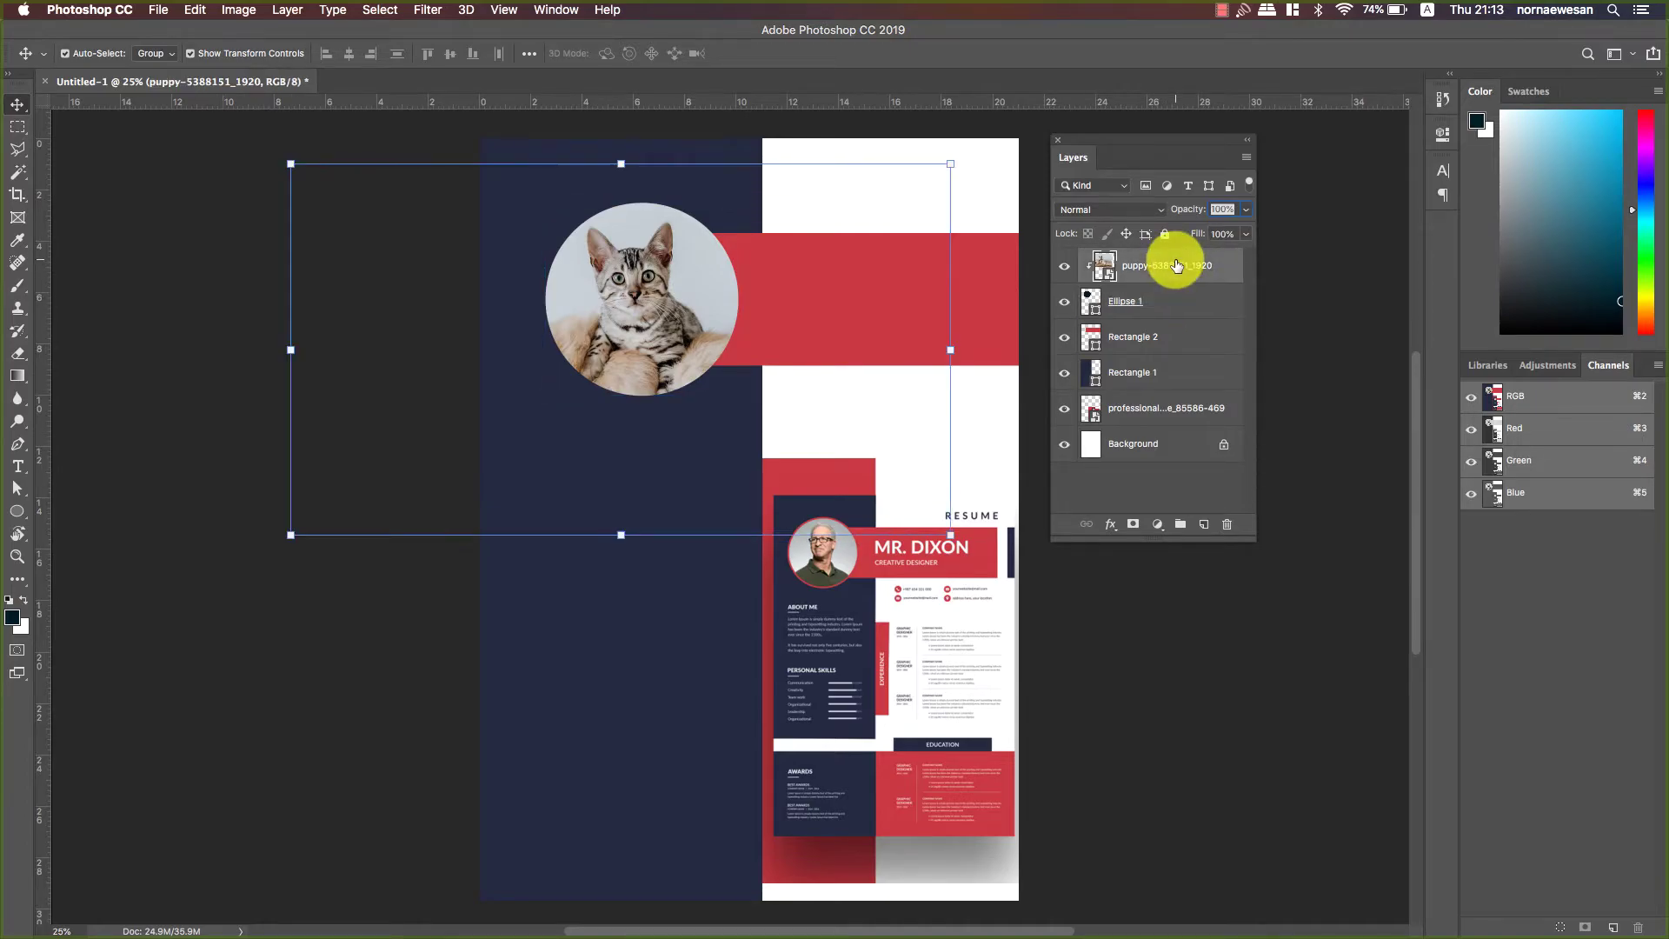
click(1189, 304)
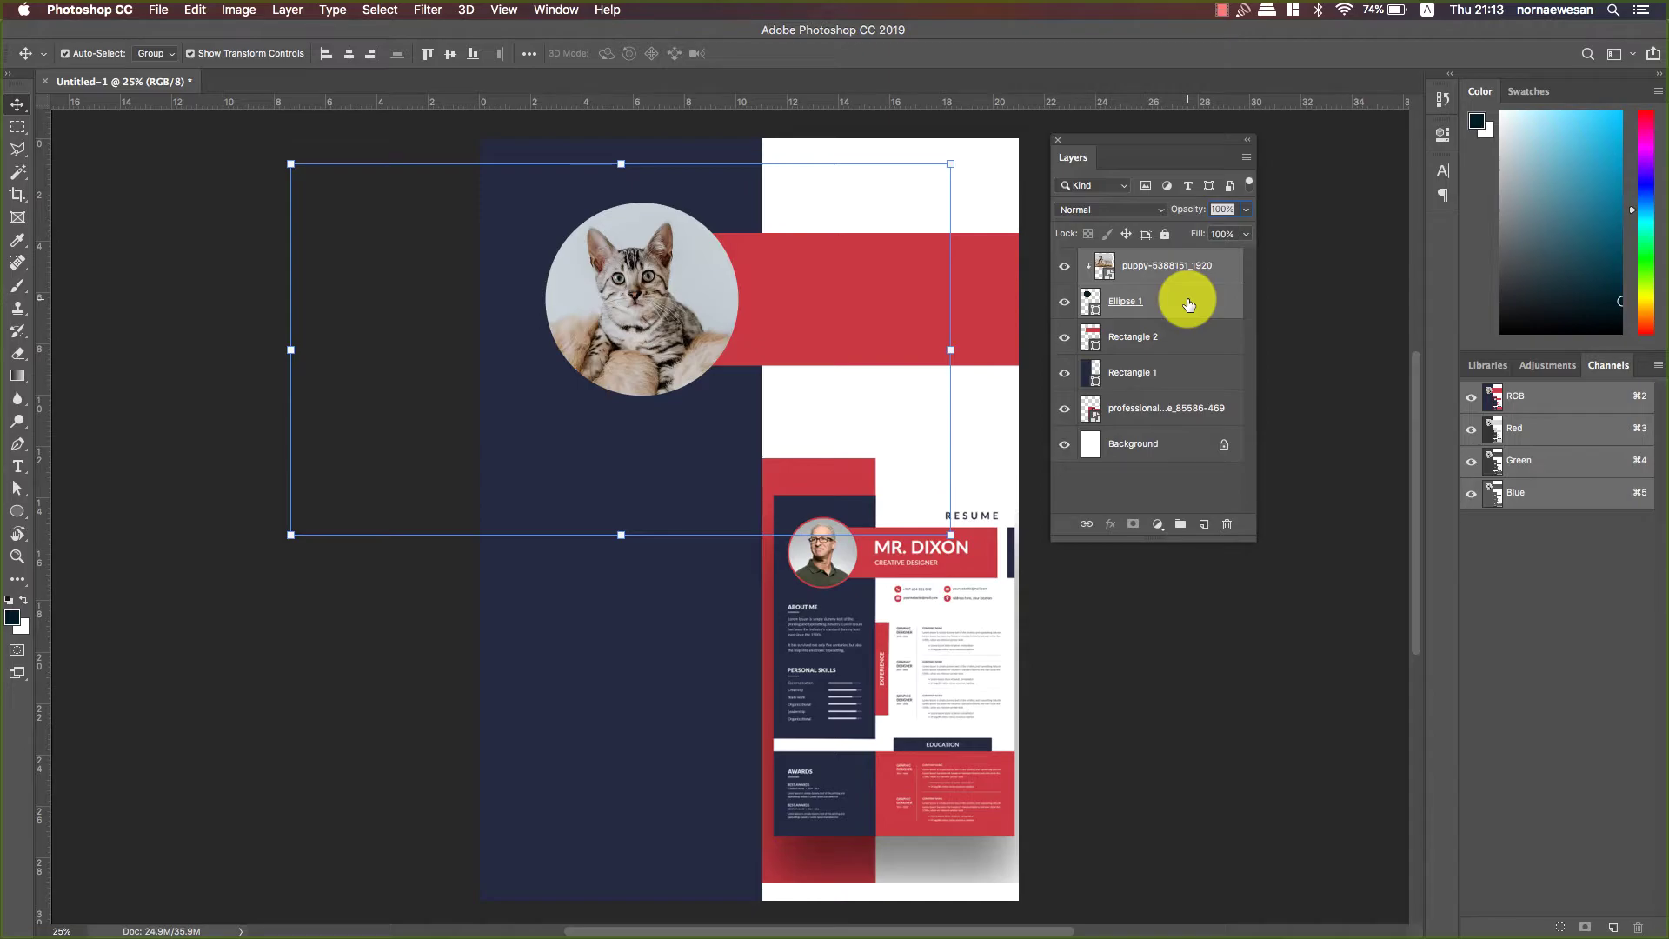
right_click(1189, 304)
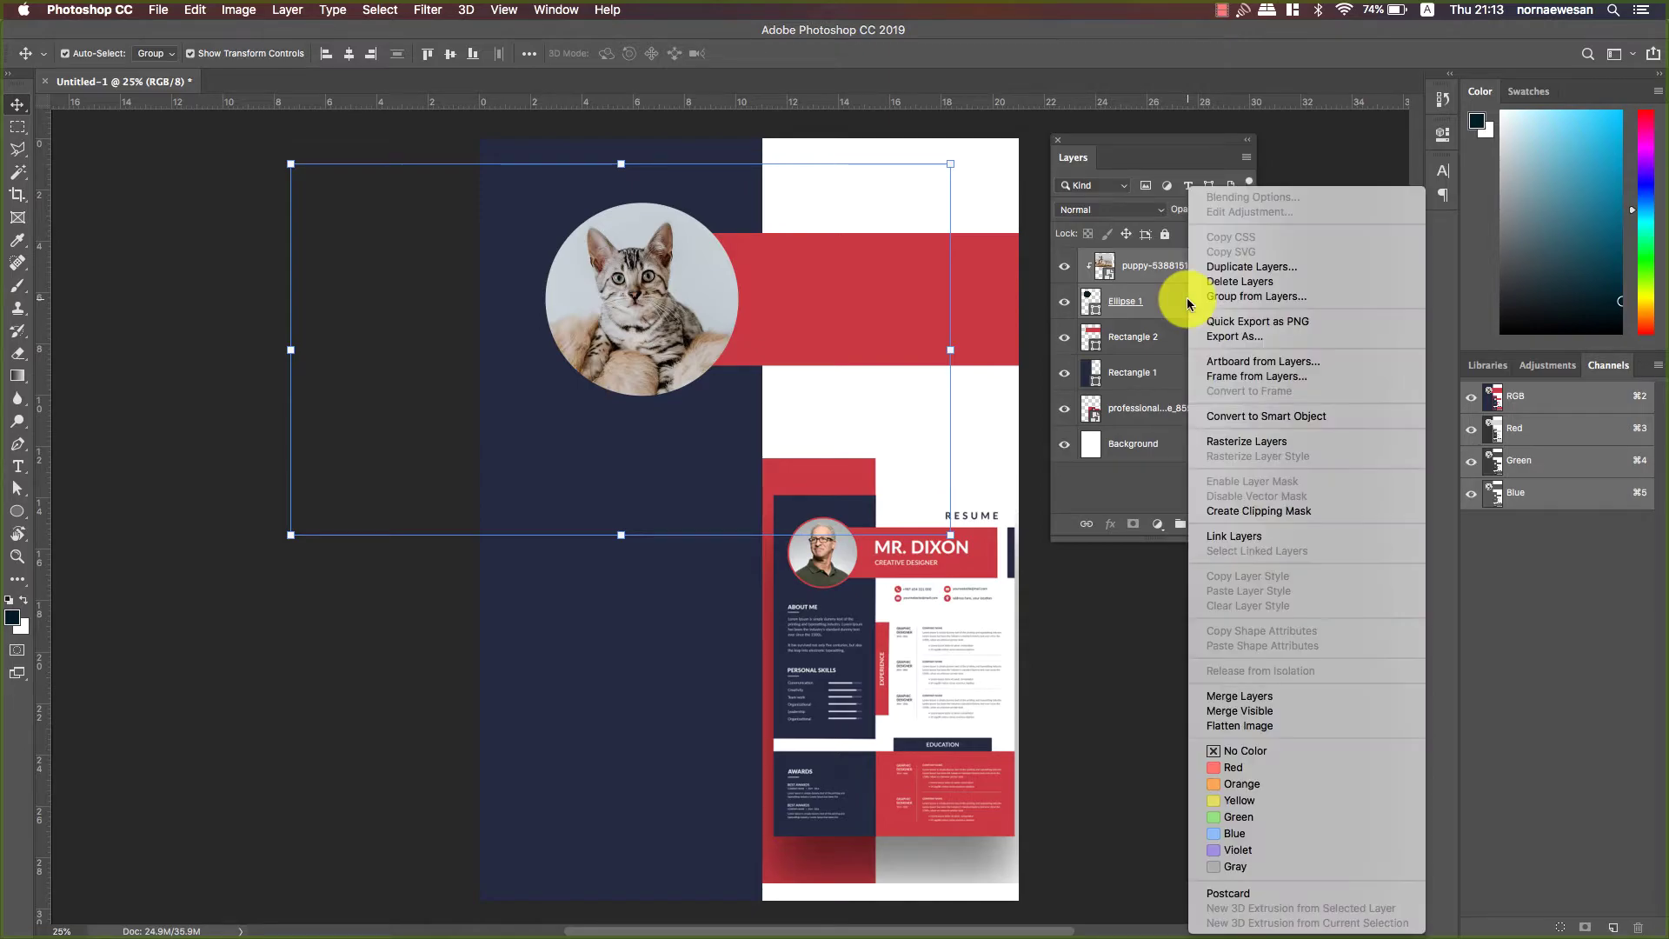
click(1235, 539)
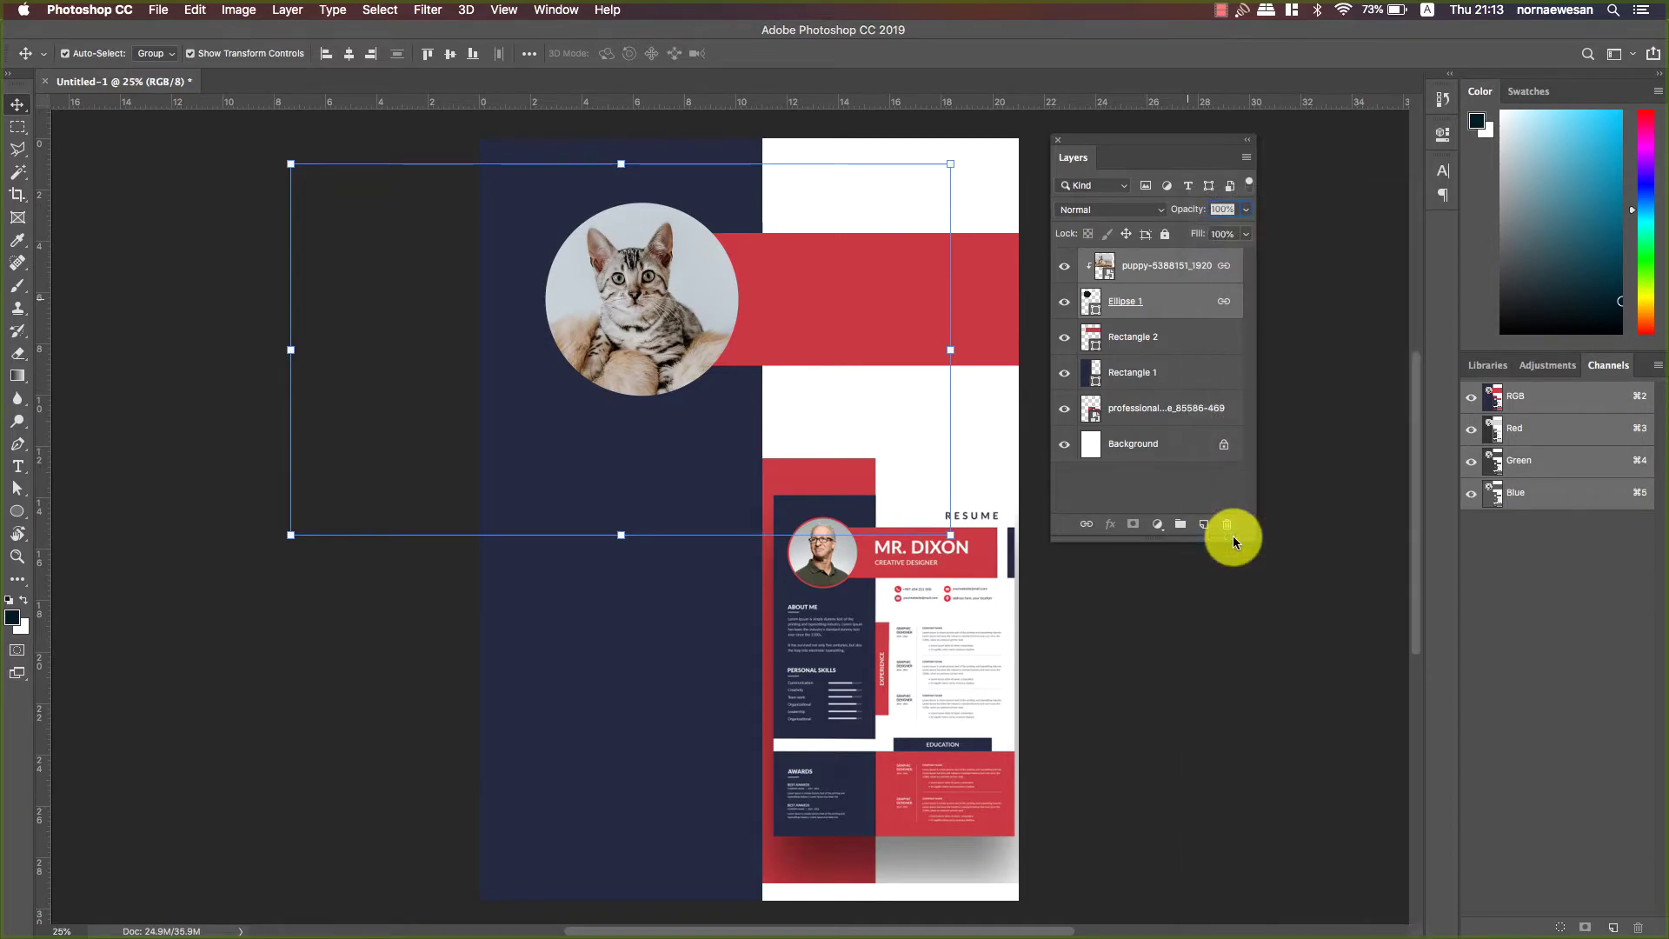
click(535, 363)
mouse_move(622, 254)
mouse_down()
mouse_move(627, 373)
mouse_move(619, 268)
mouse_move(678, 327)
mouse_move(708, 300)
mouse_move(632, 285)
mouse_up()
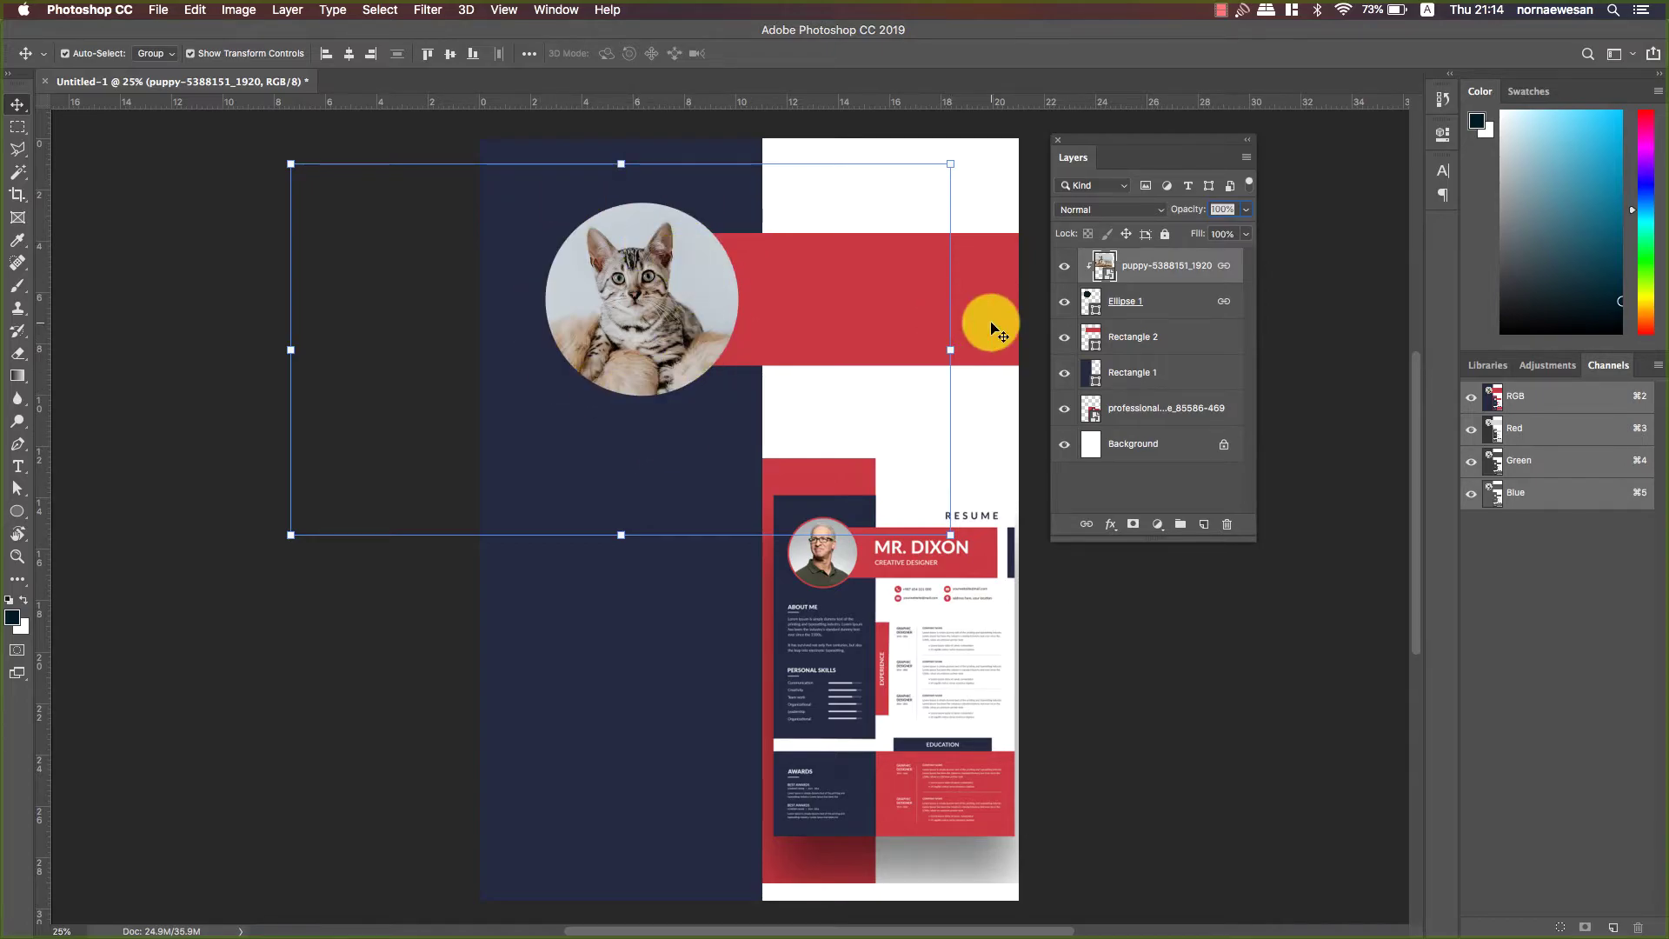
- Add a 13 px outside stroke to the Ellipse 1 layer in the banner's red (c93742), and deselect the photo
click(1146, 304)
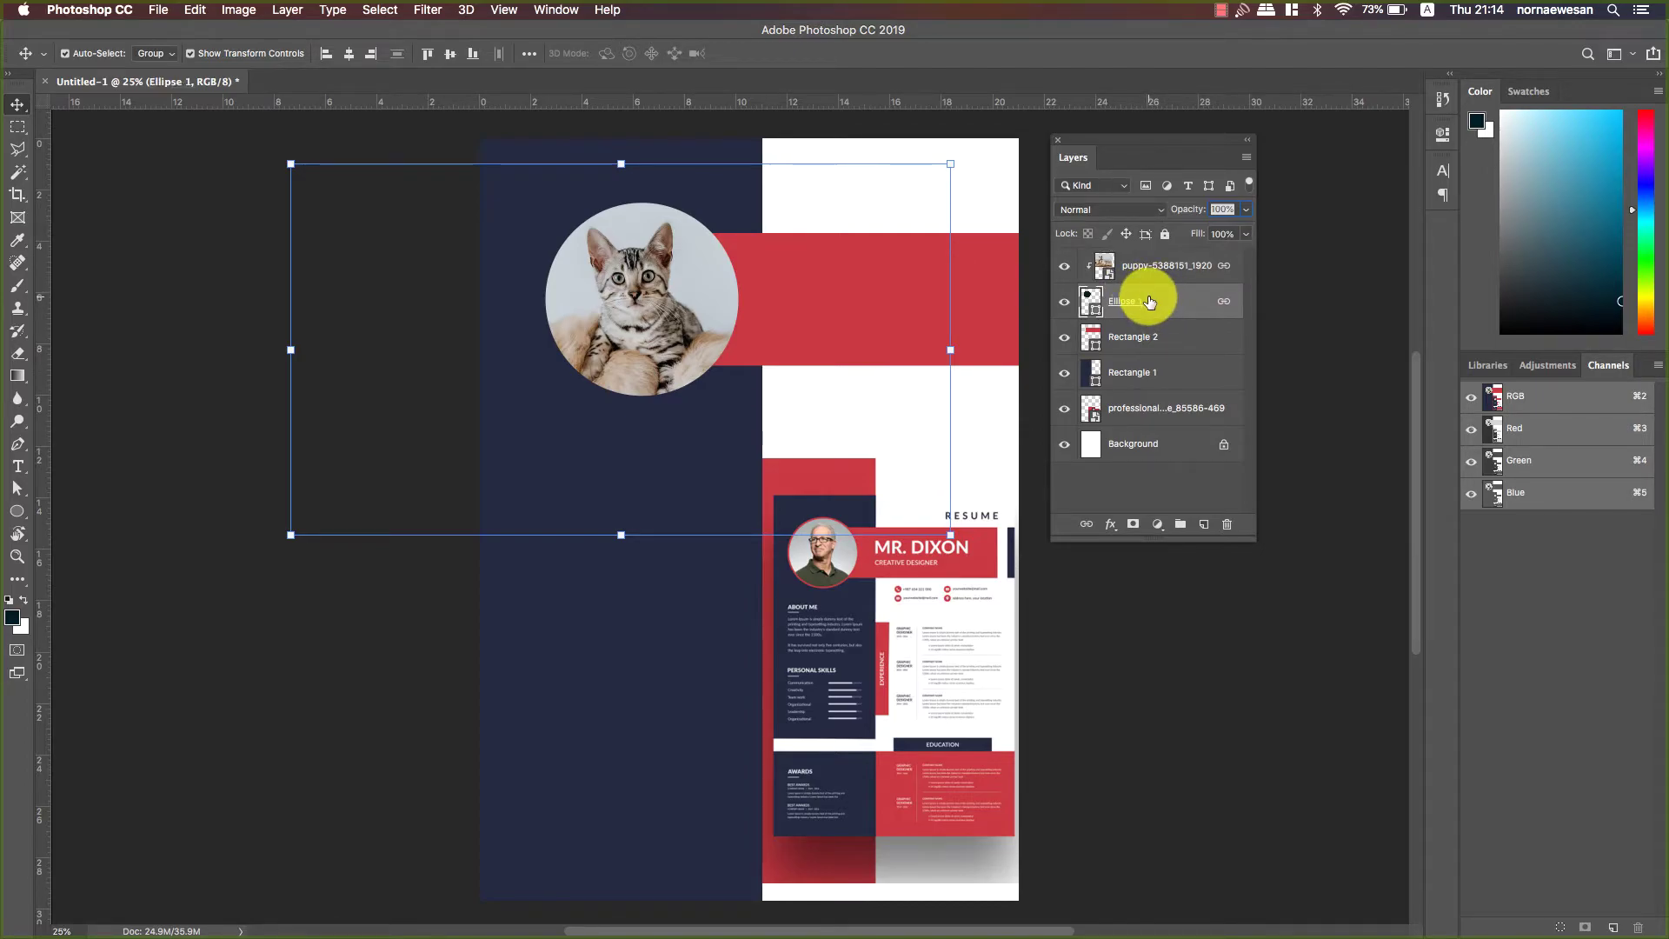
click(1112, 526)
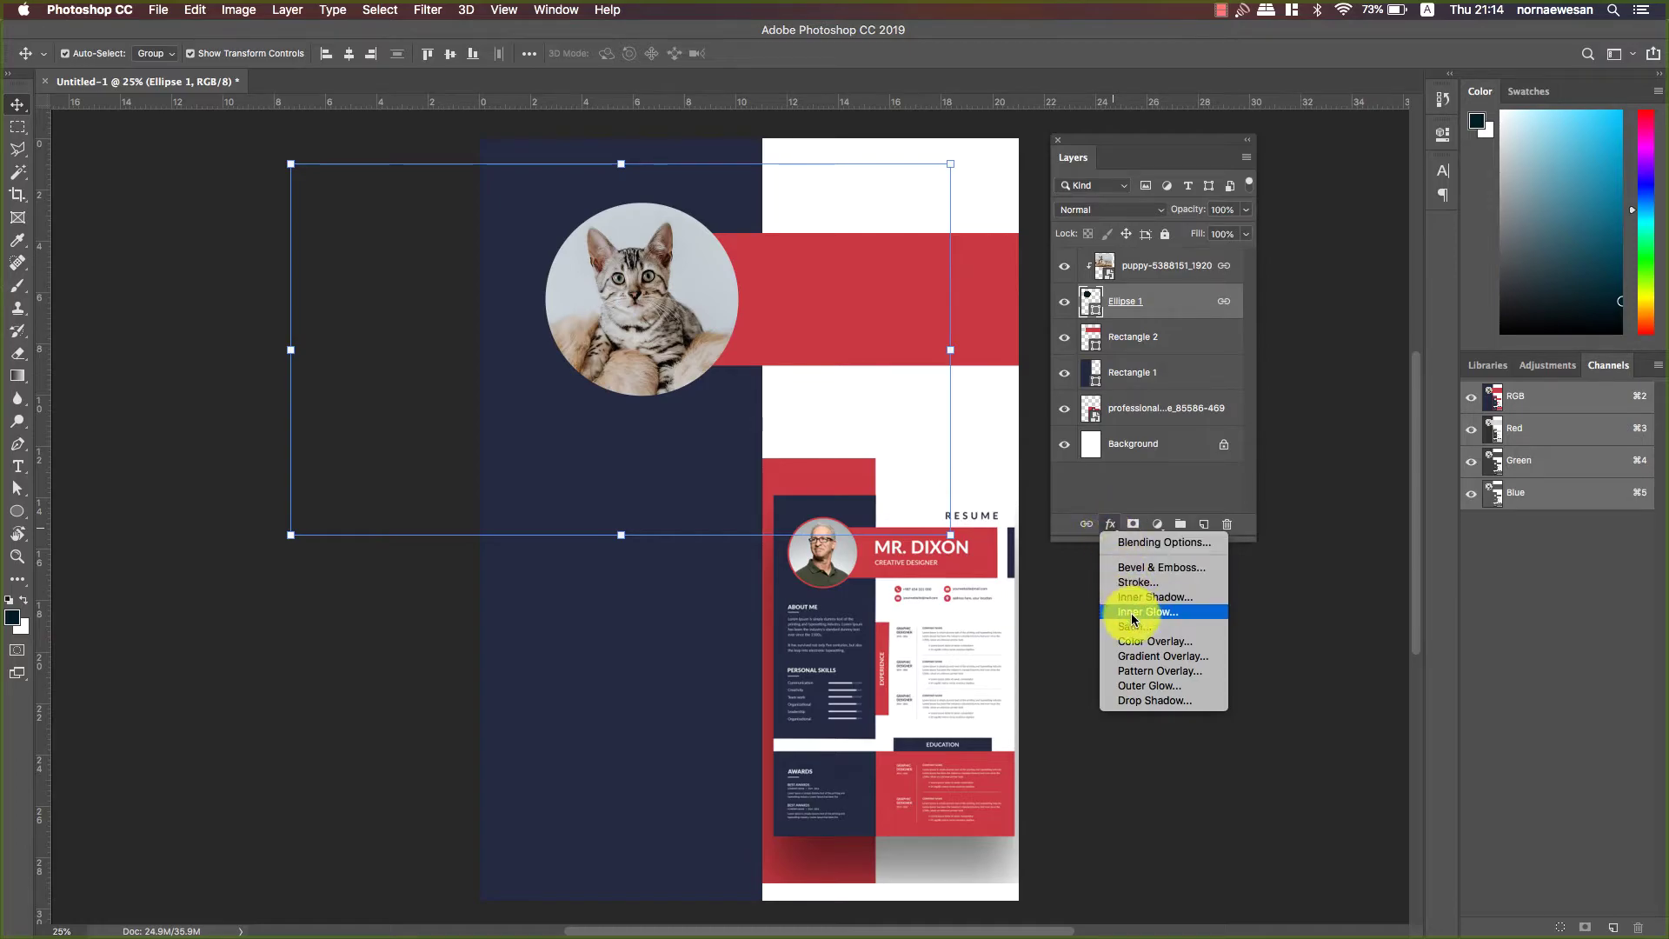
click(1167, 586)
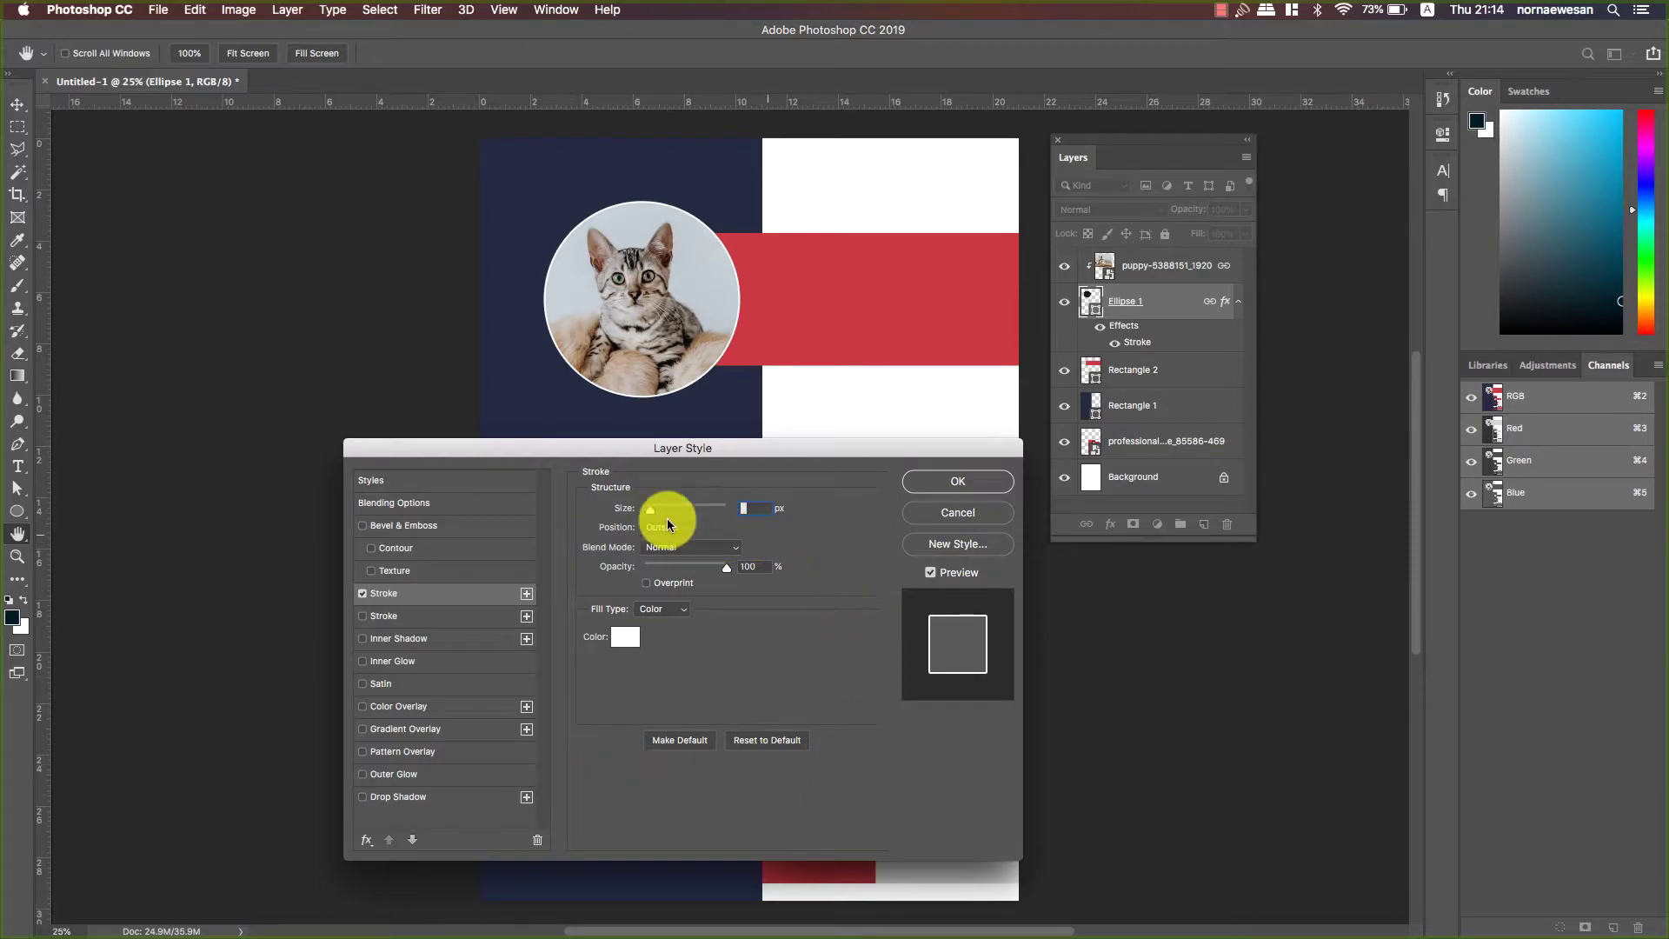
drag(645, 509, 652, 510)
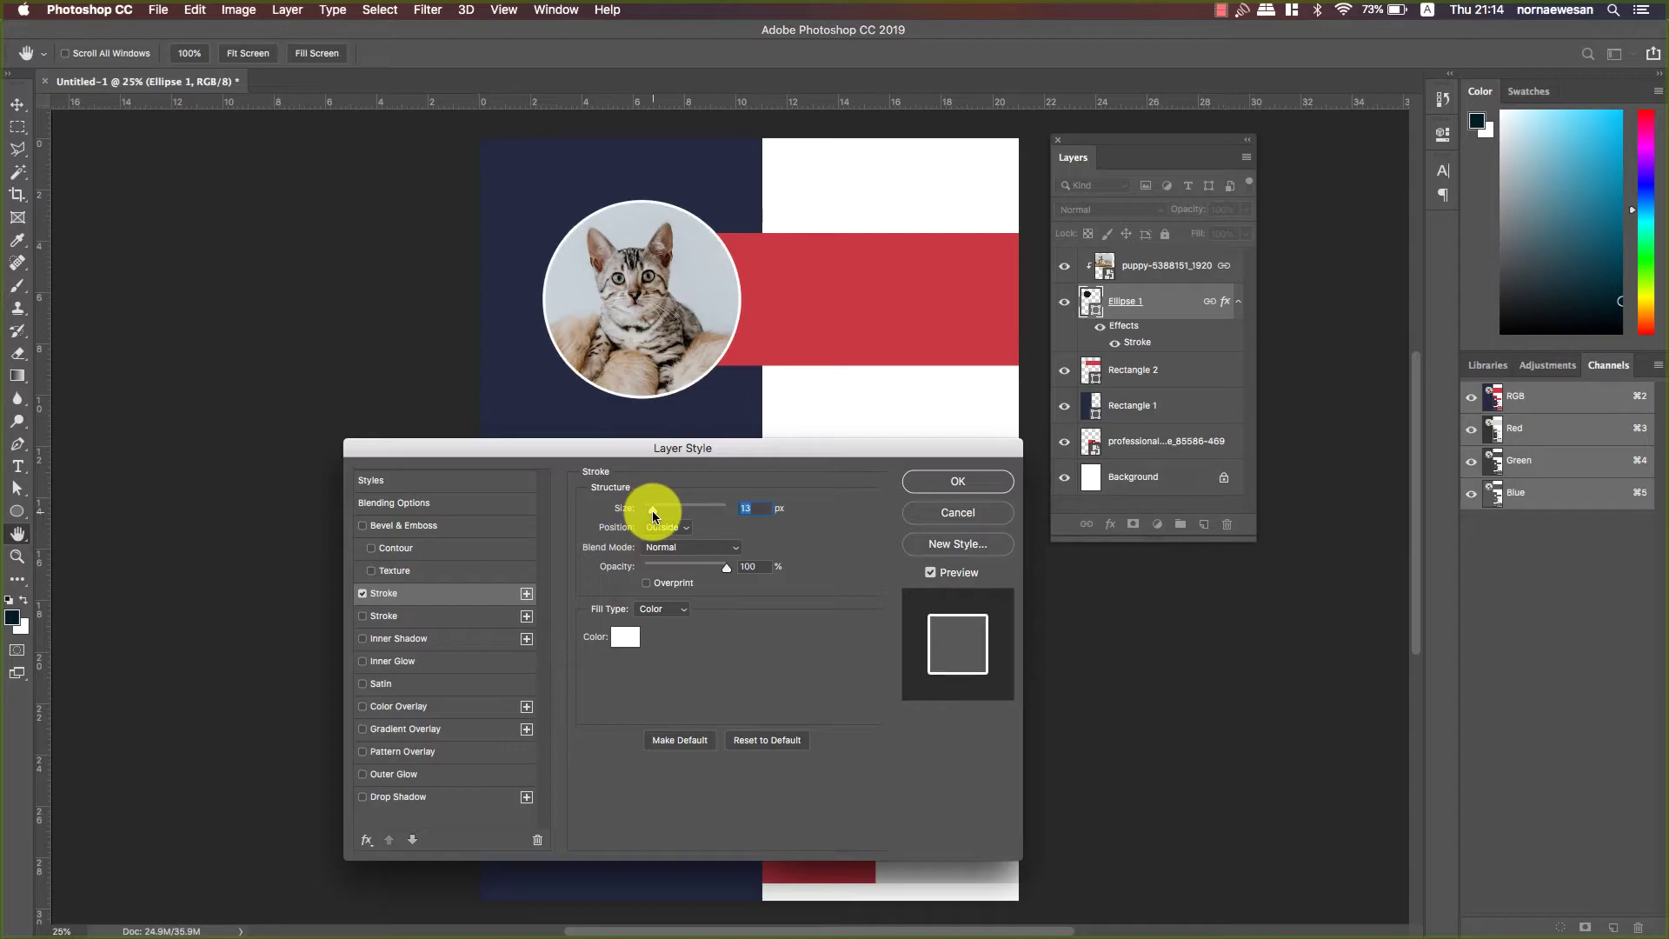
click(626, 639)
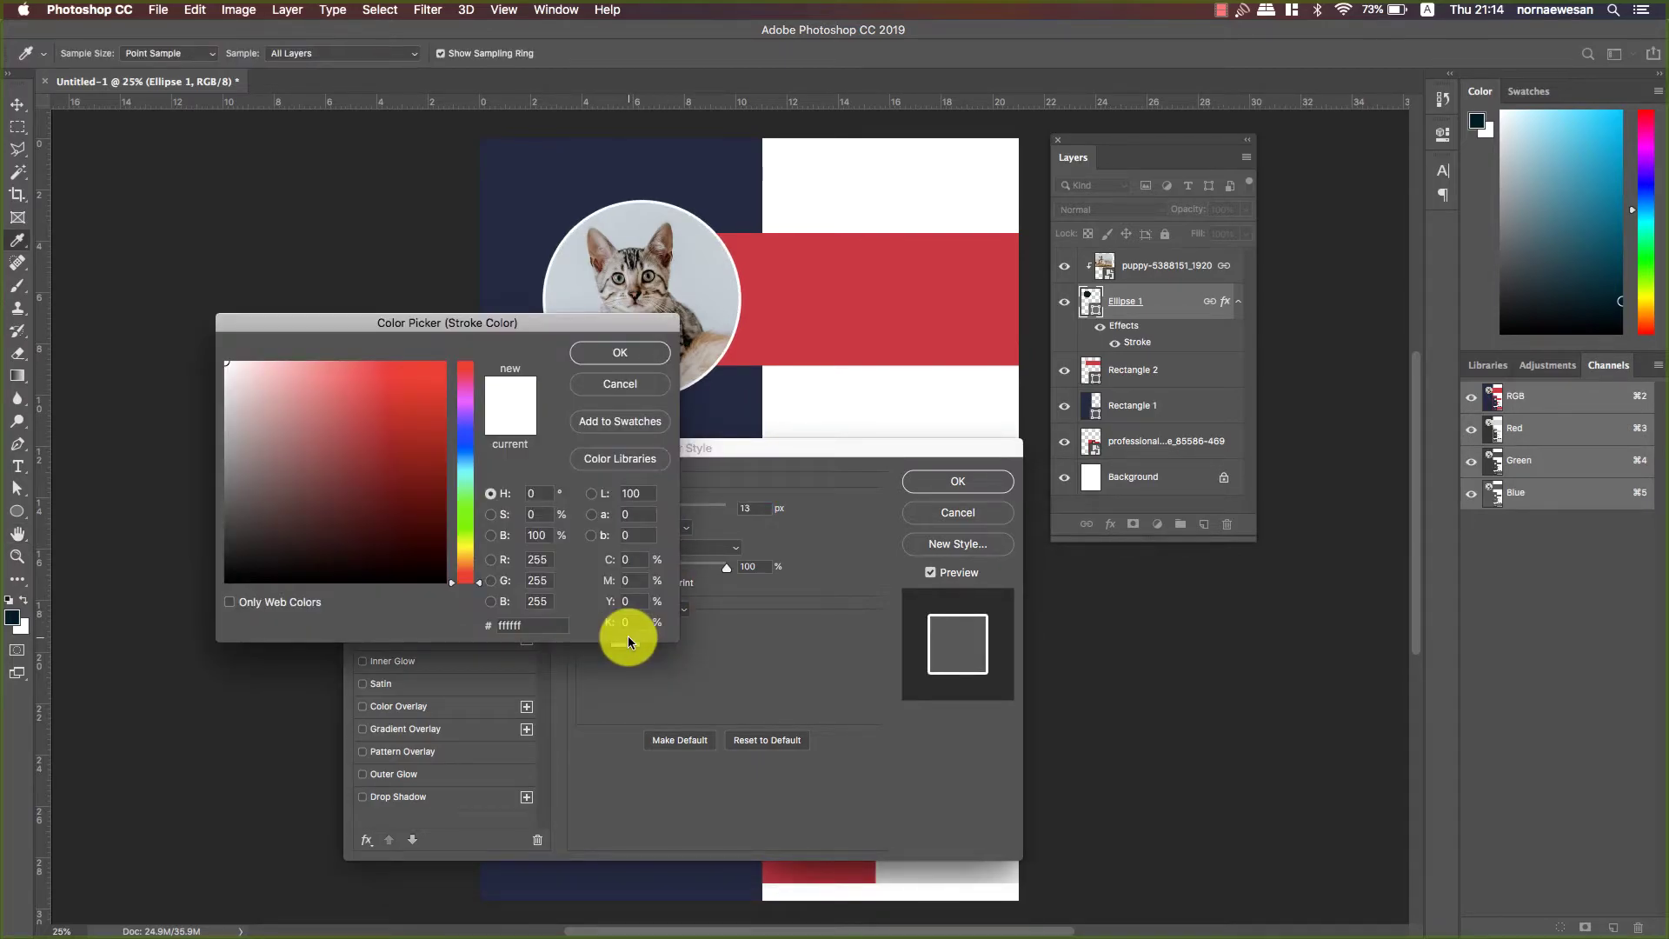
click(800, 297)
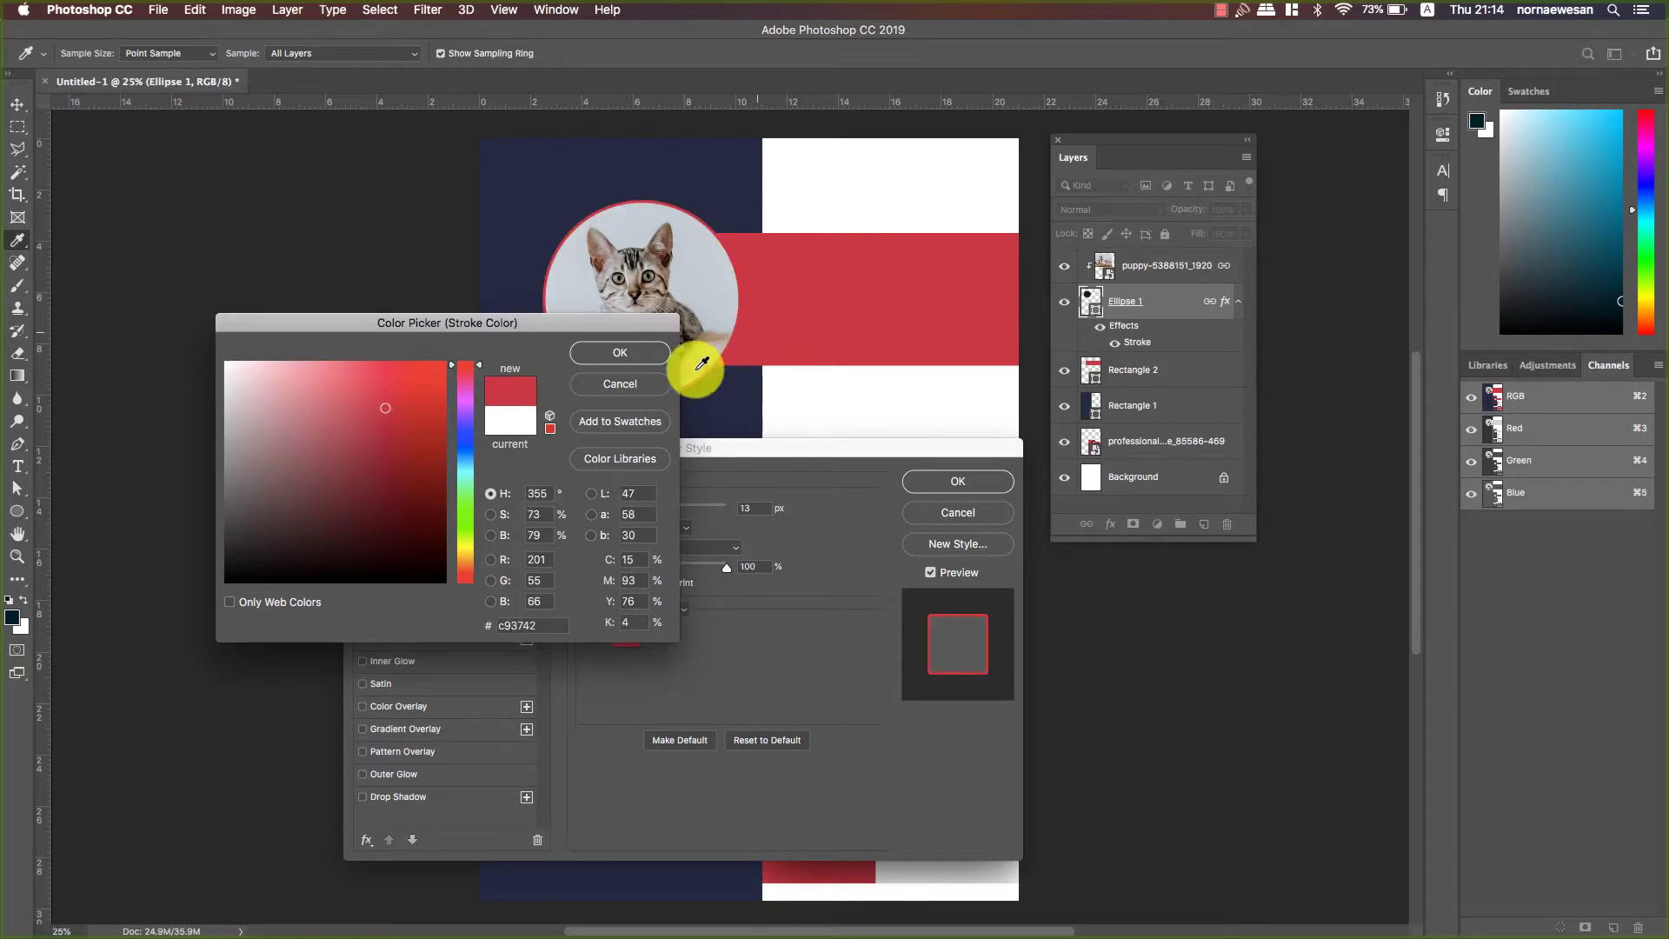
click(633, 351)
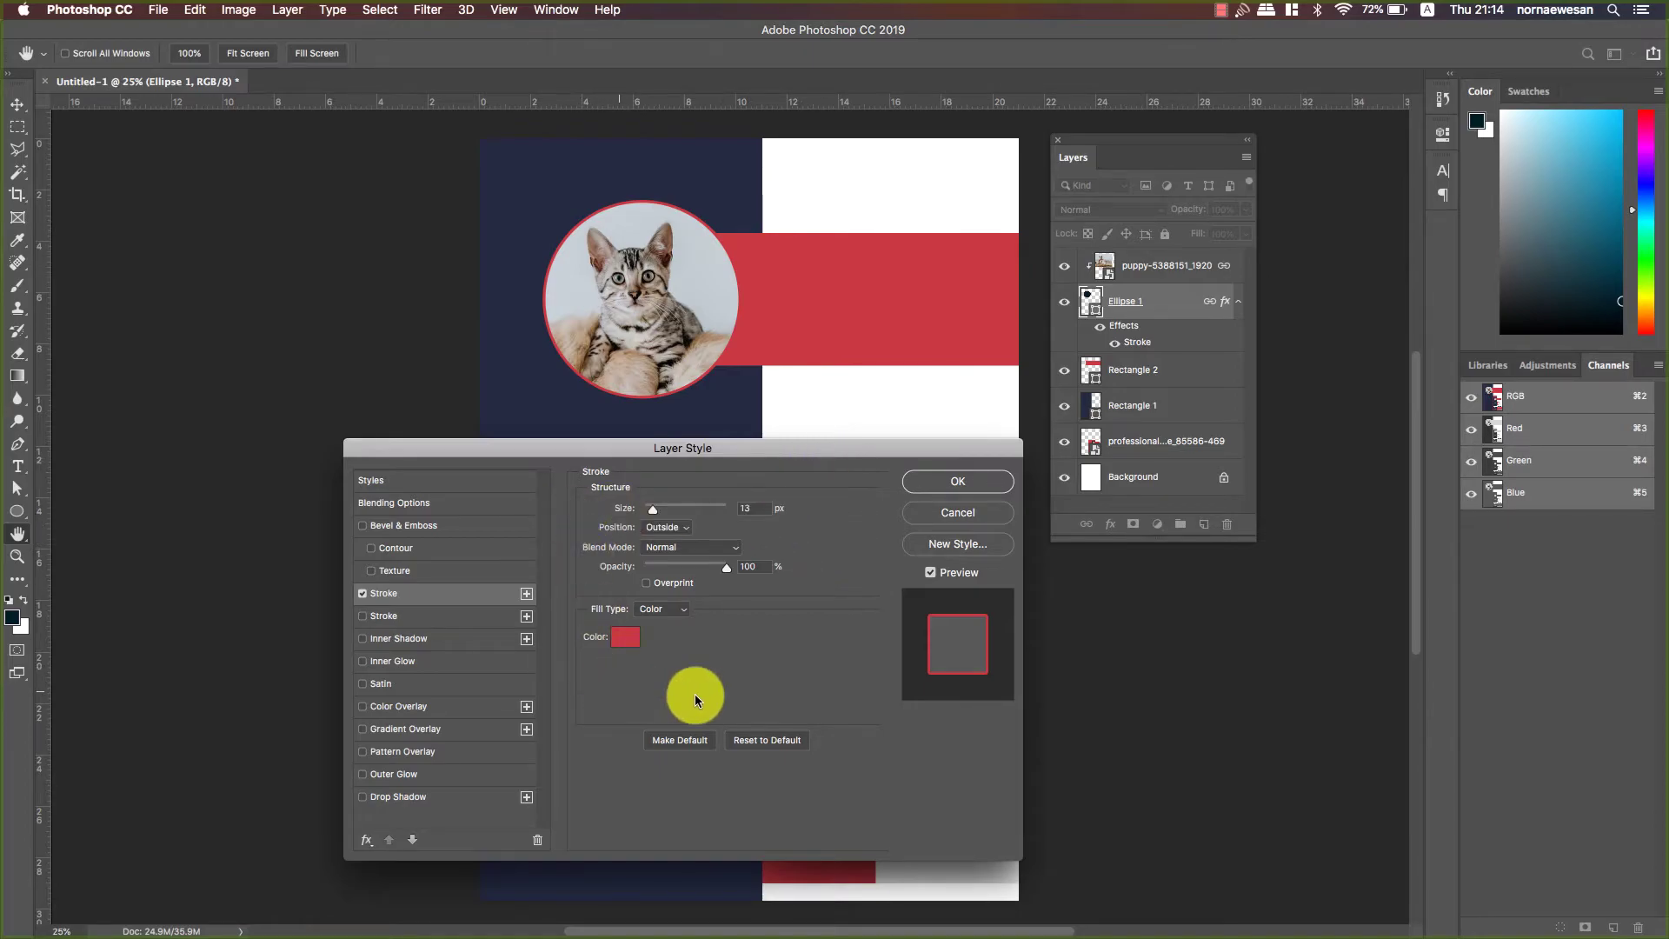
click(949, 481)
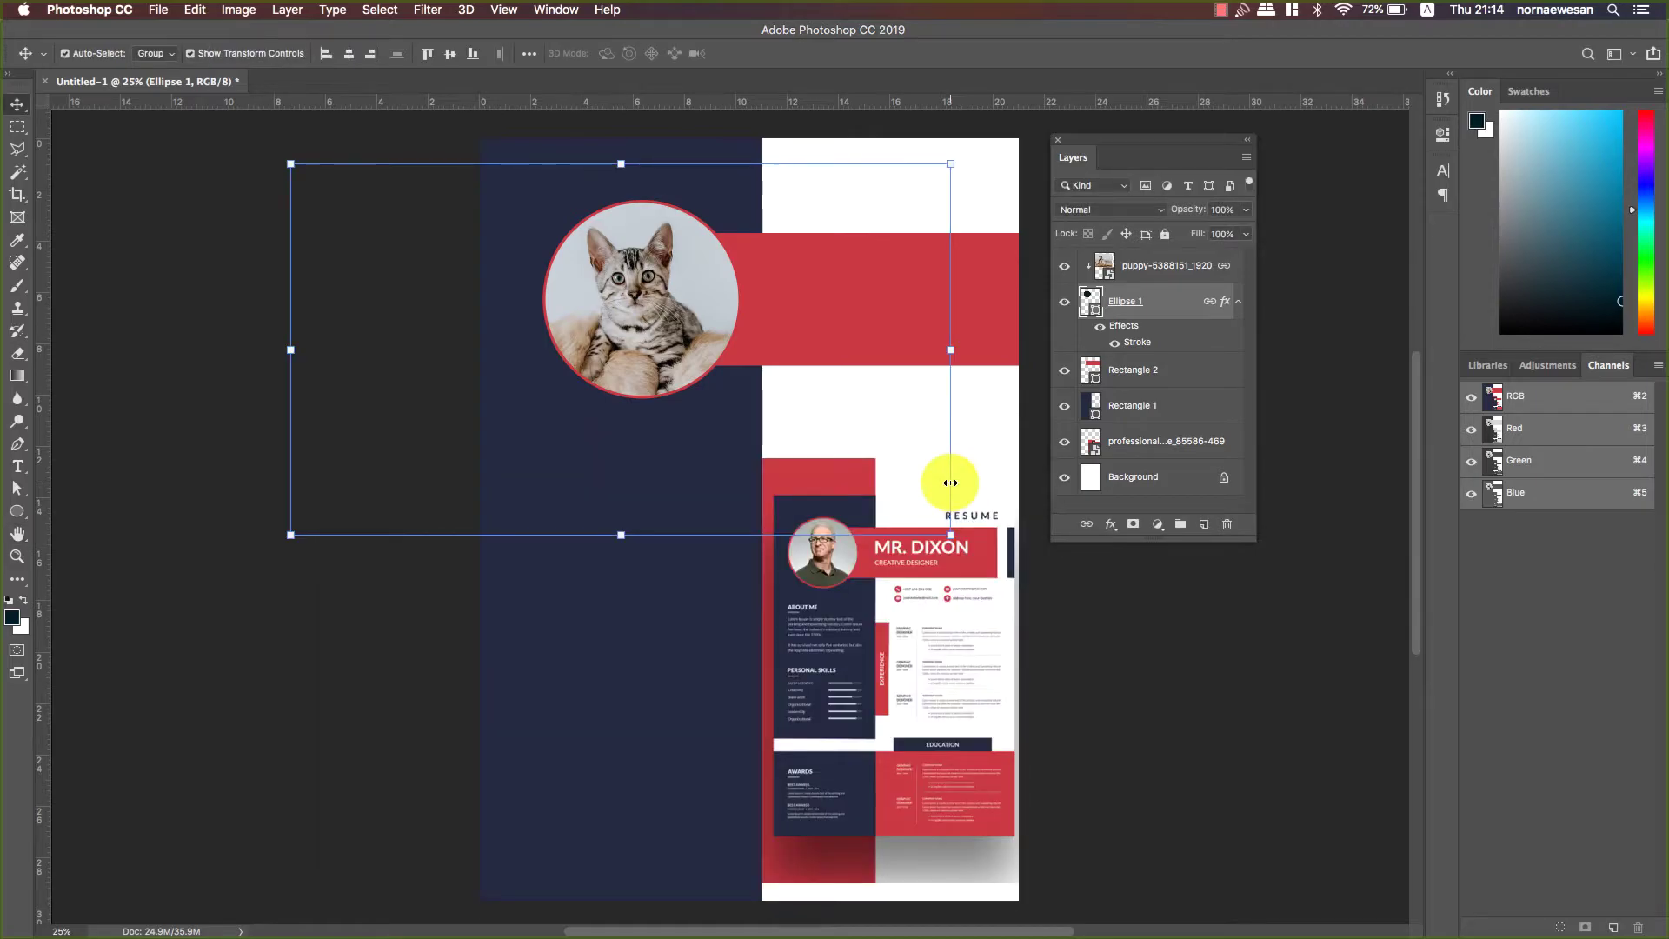
mouse_move(644, 320)
mouse_down()
mouse_move(628, 317)
mouse_move(657, 321)
mouse_up()
click(878, 383)
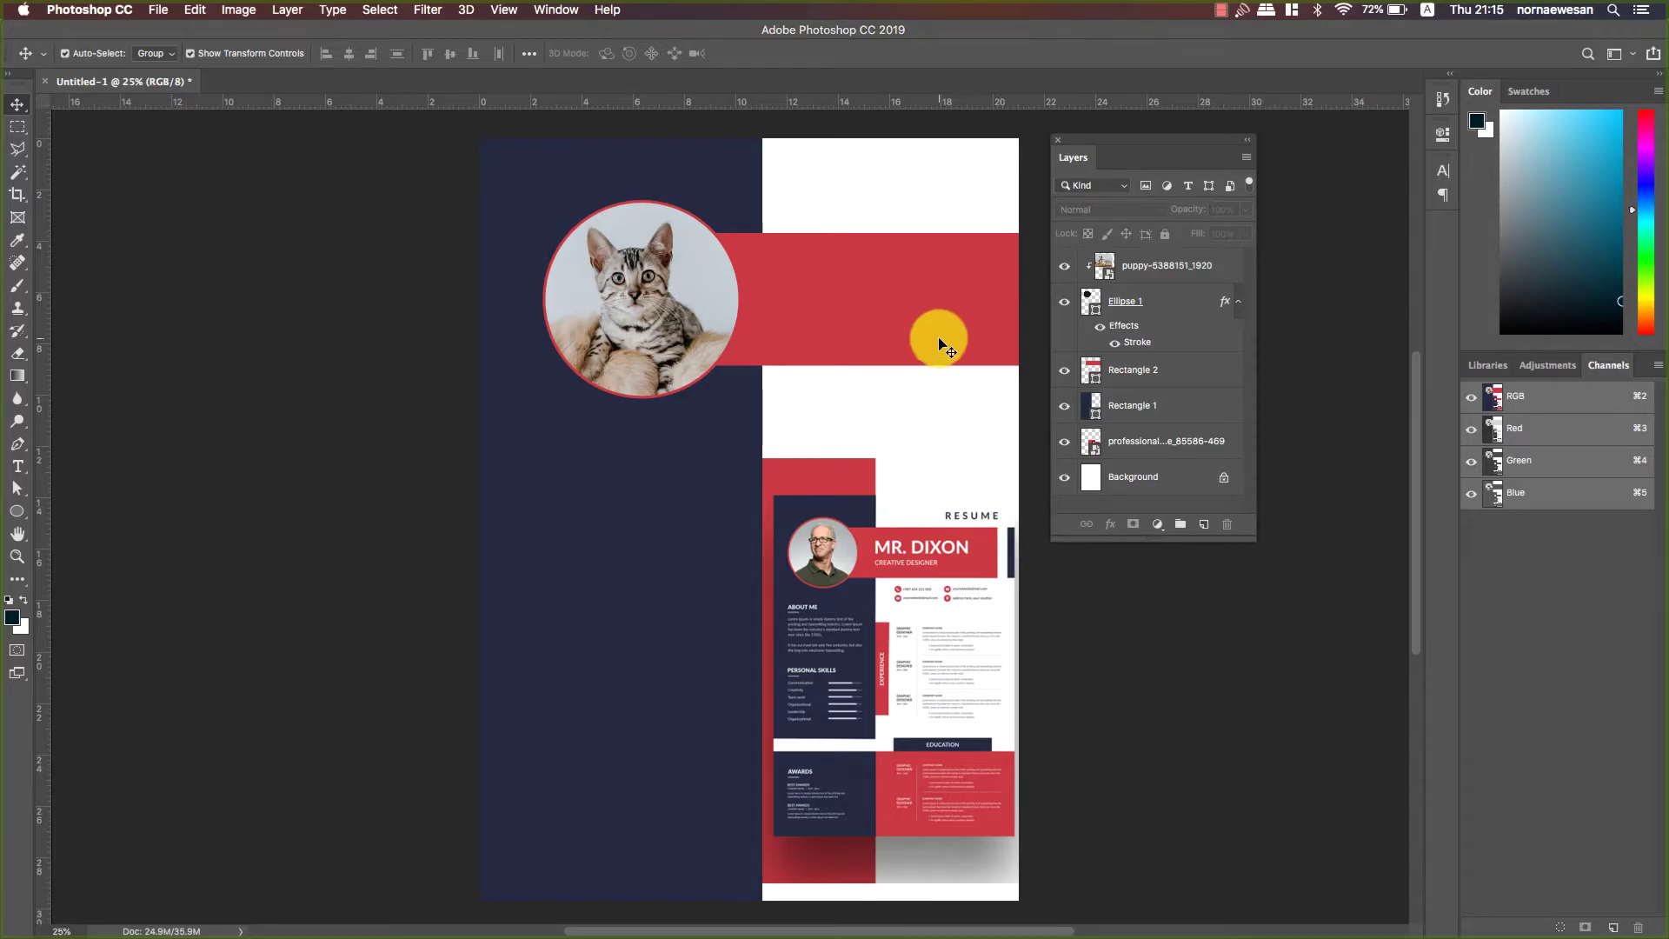
- Shorten the red banner from its right end to leave a white gap at the page edge, and move the Layers panel clear of the page
click(950, 338)
drag(1019, 298, 963, 296)
key(Return)
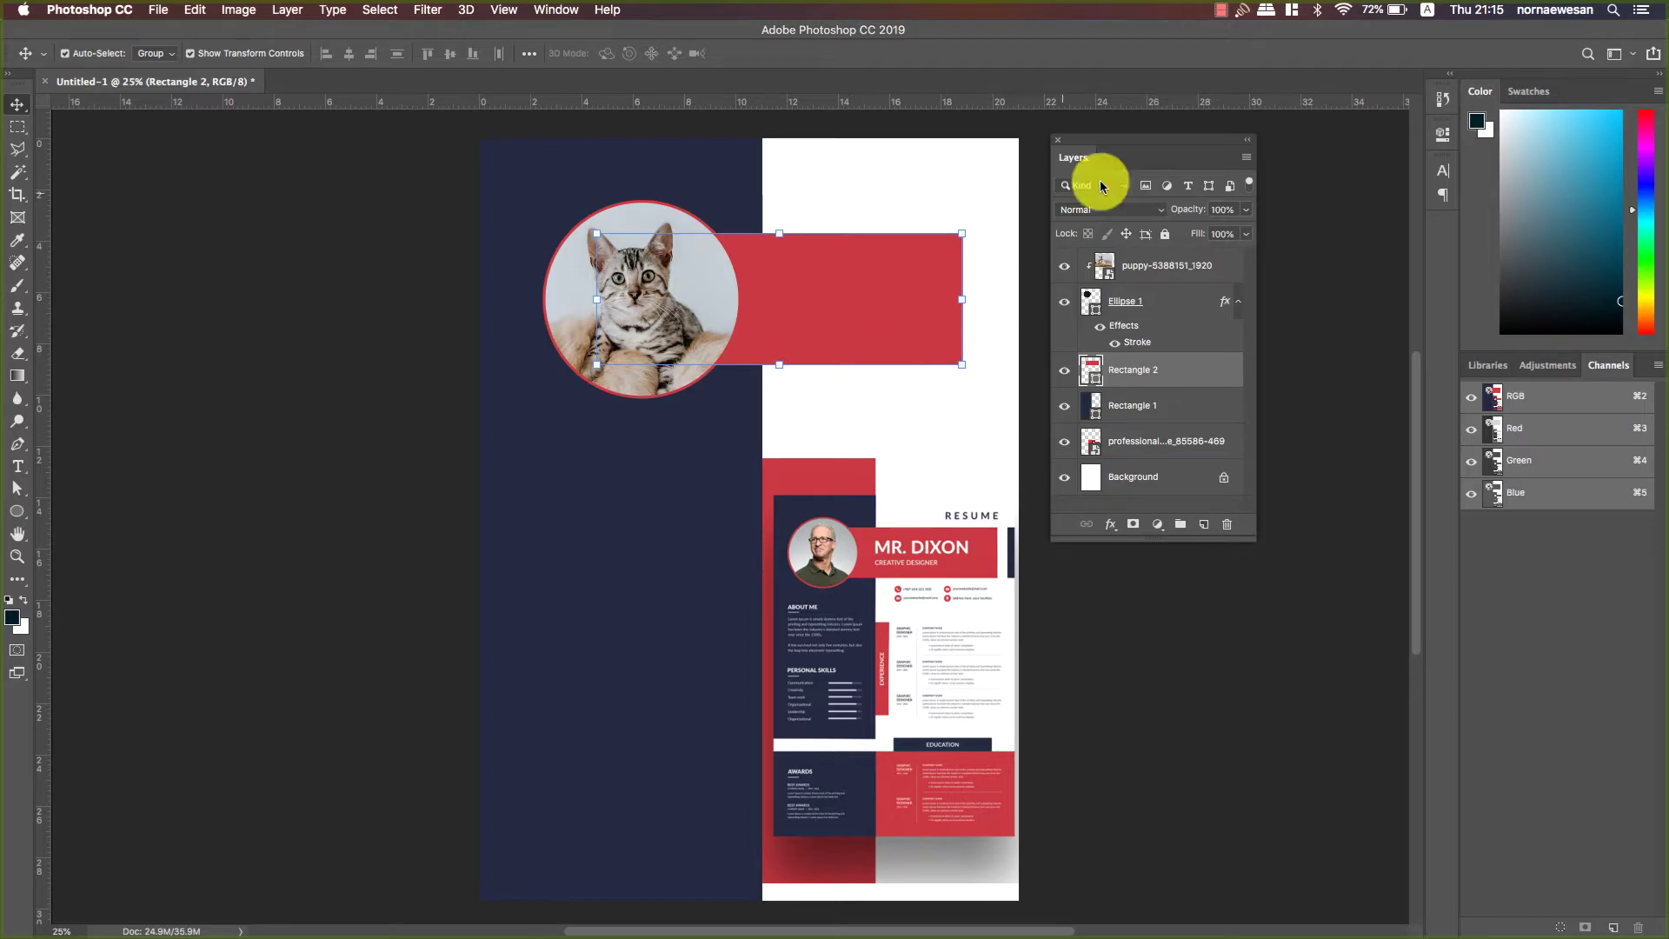
drag(1240, 138, 1260, 135)
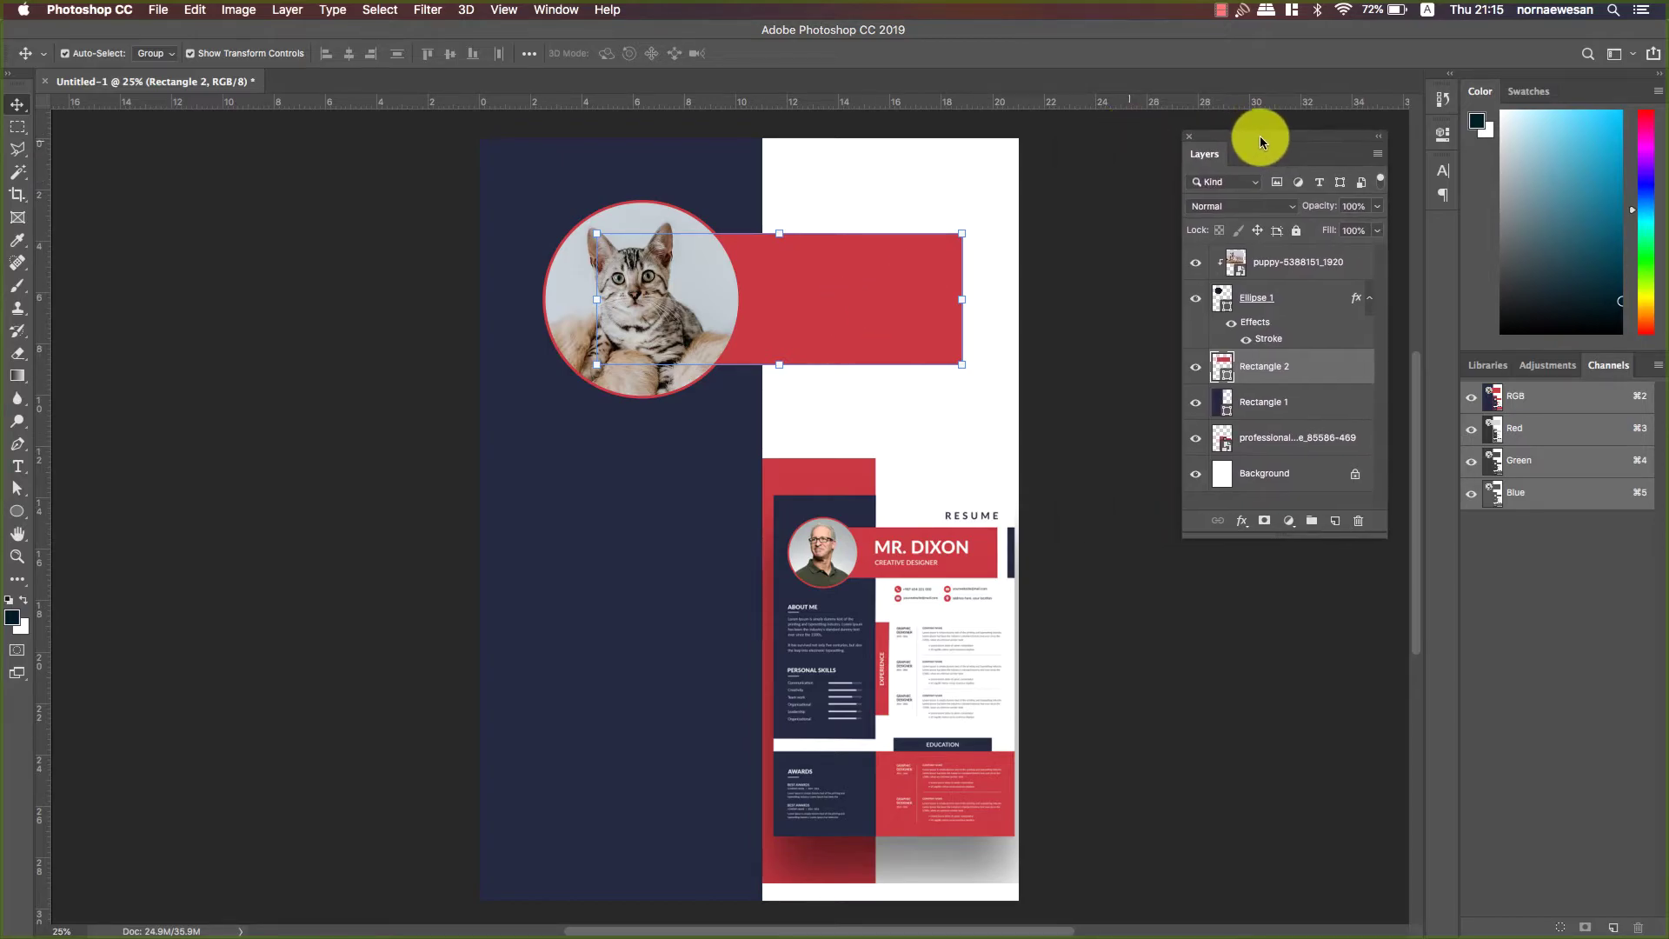
mouse_move(853, 299)
mouse_down()
mouse_move(874, 296)
mouse_move(869, 254)
mouse_move(852, 299)
mouse_up()
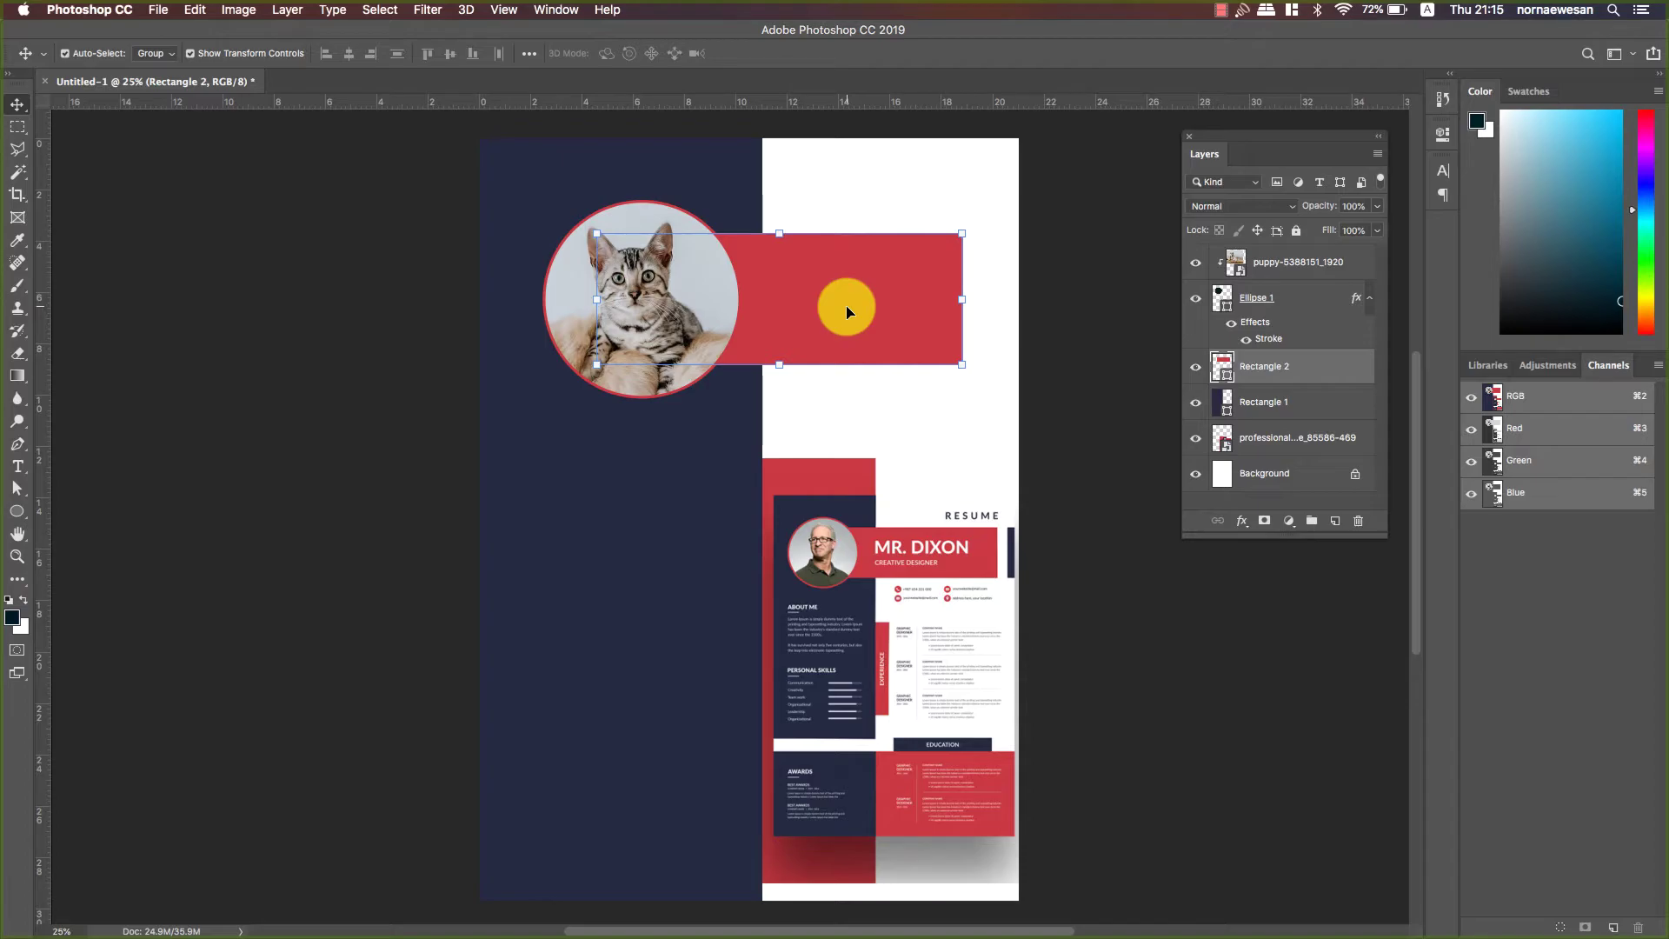
- Duplicate the red banner and narrow the copy to a thin vertical bar of equal height just beyond the banner's right end
drag(847, 306, 884, 427)
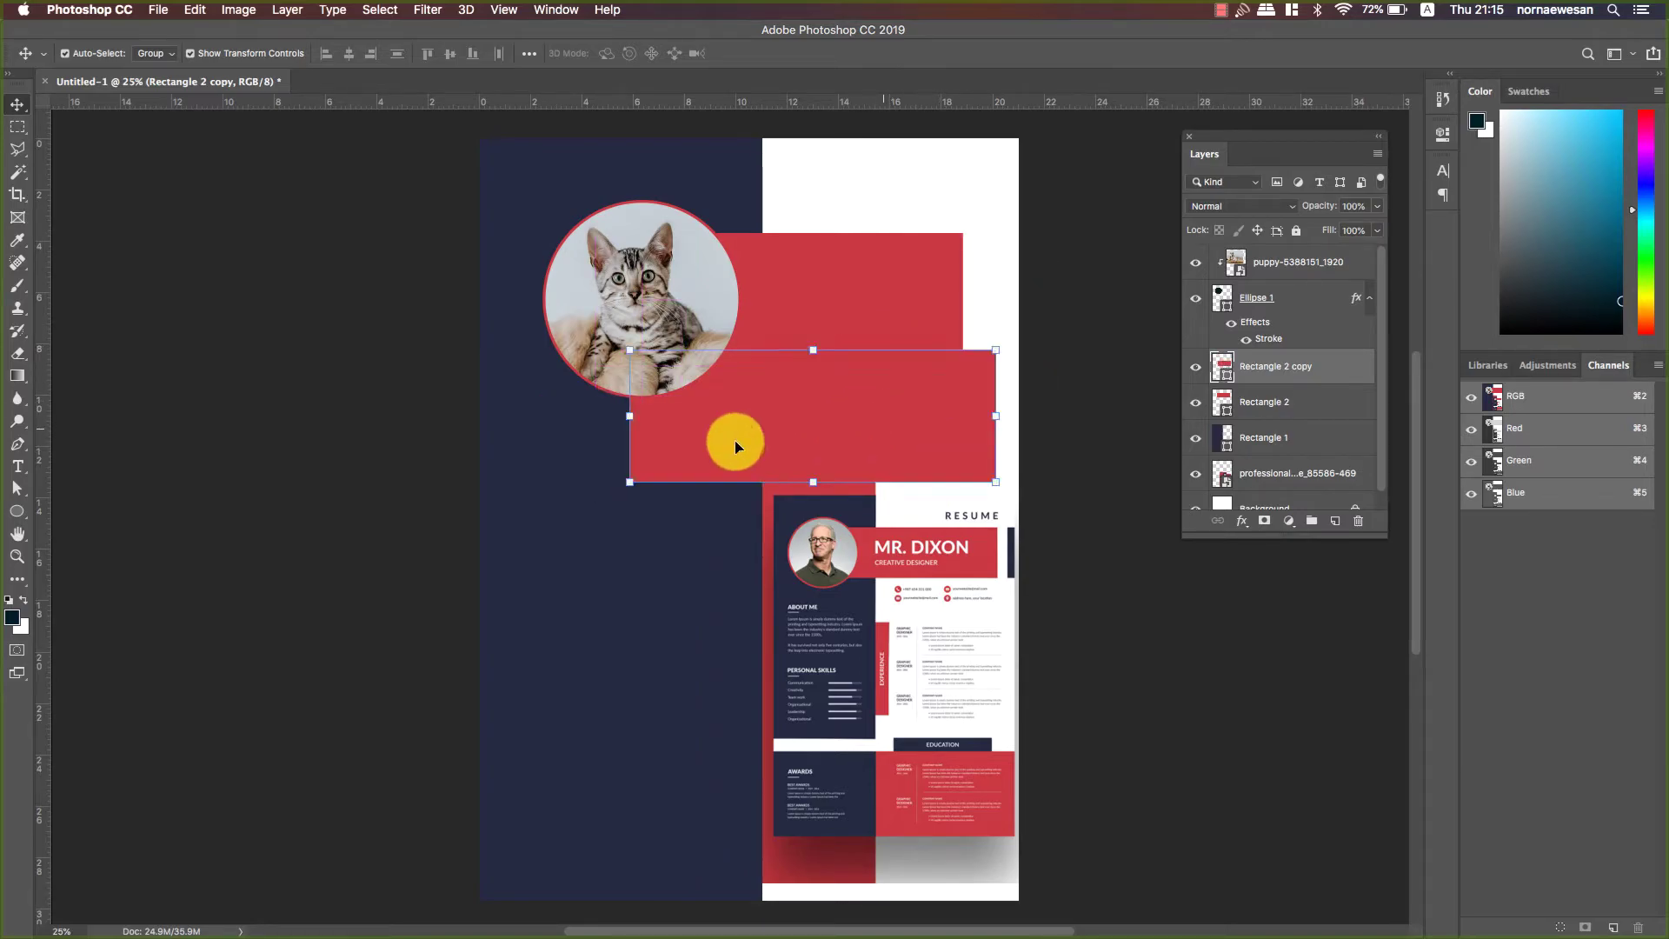
drag(629, 415, 992, 300)
key(Return)
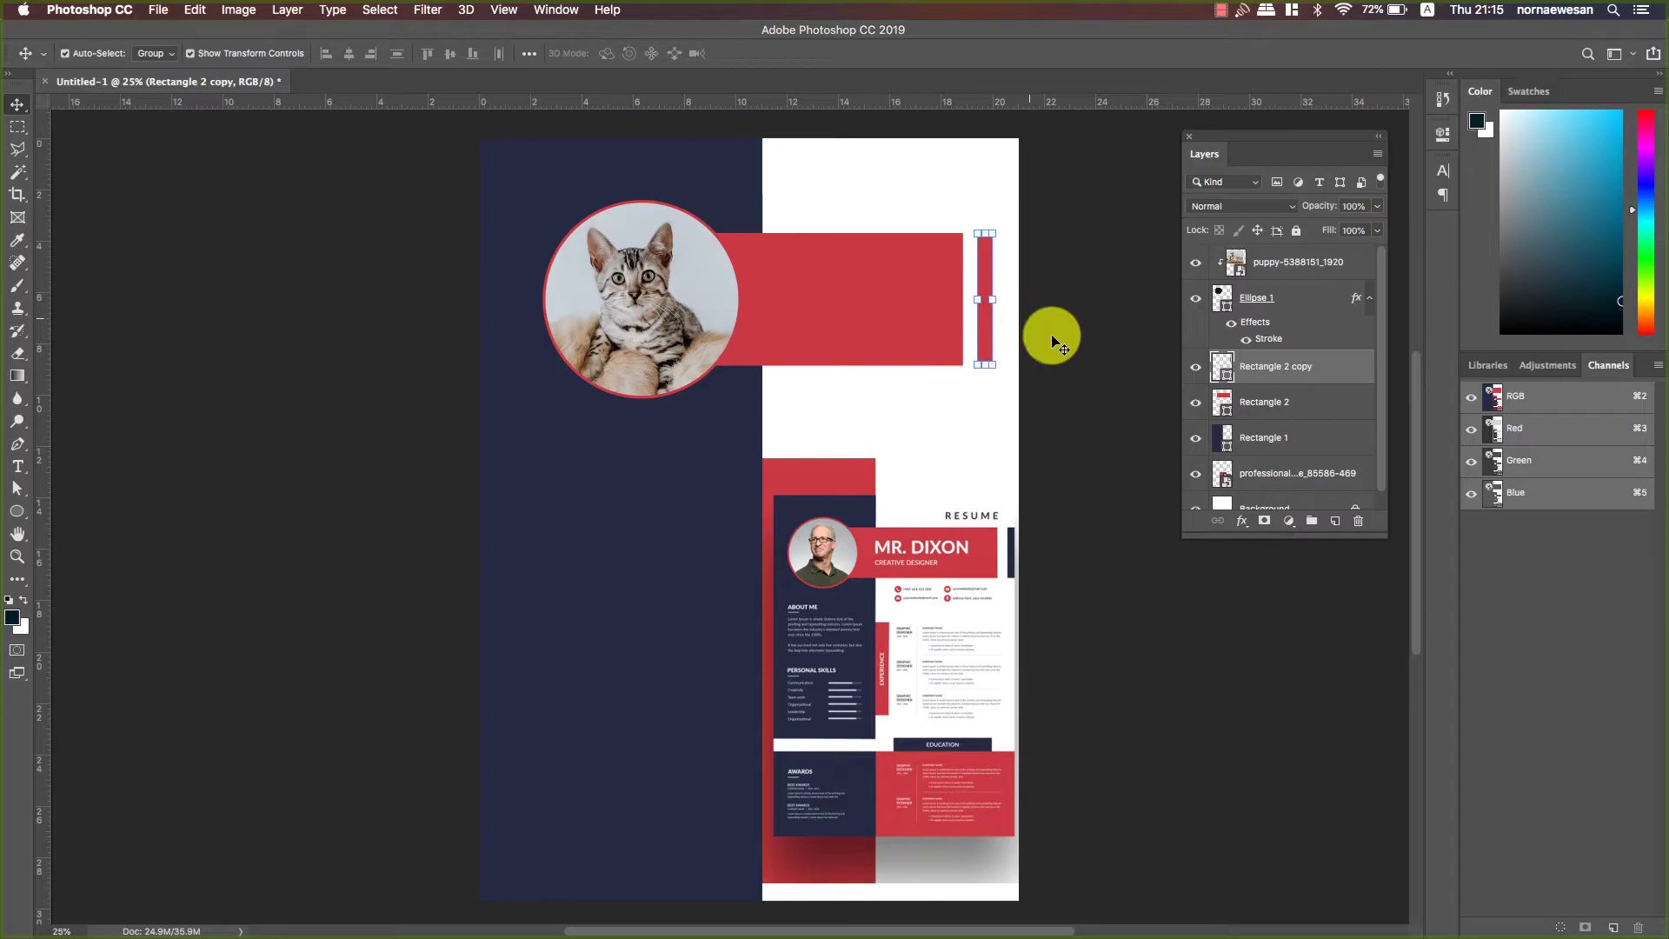
- Recolour the thin vertical bar with the navy 242a42 sampled from the reference resume
double_click(1226, 376)
click(851, 502)
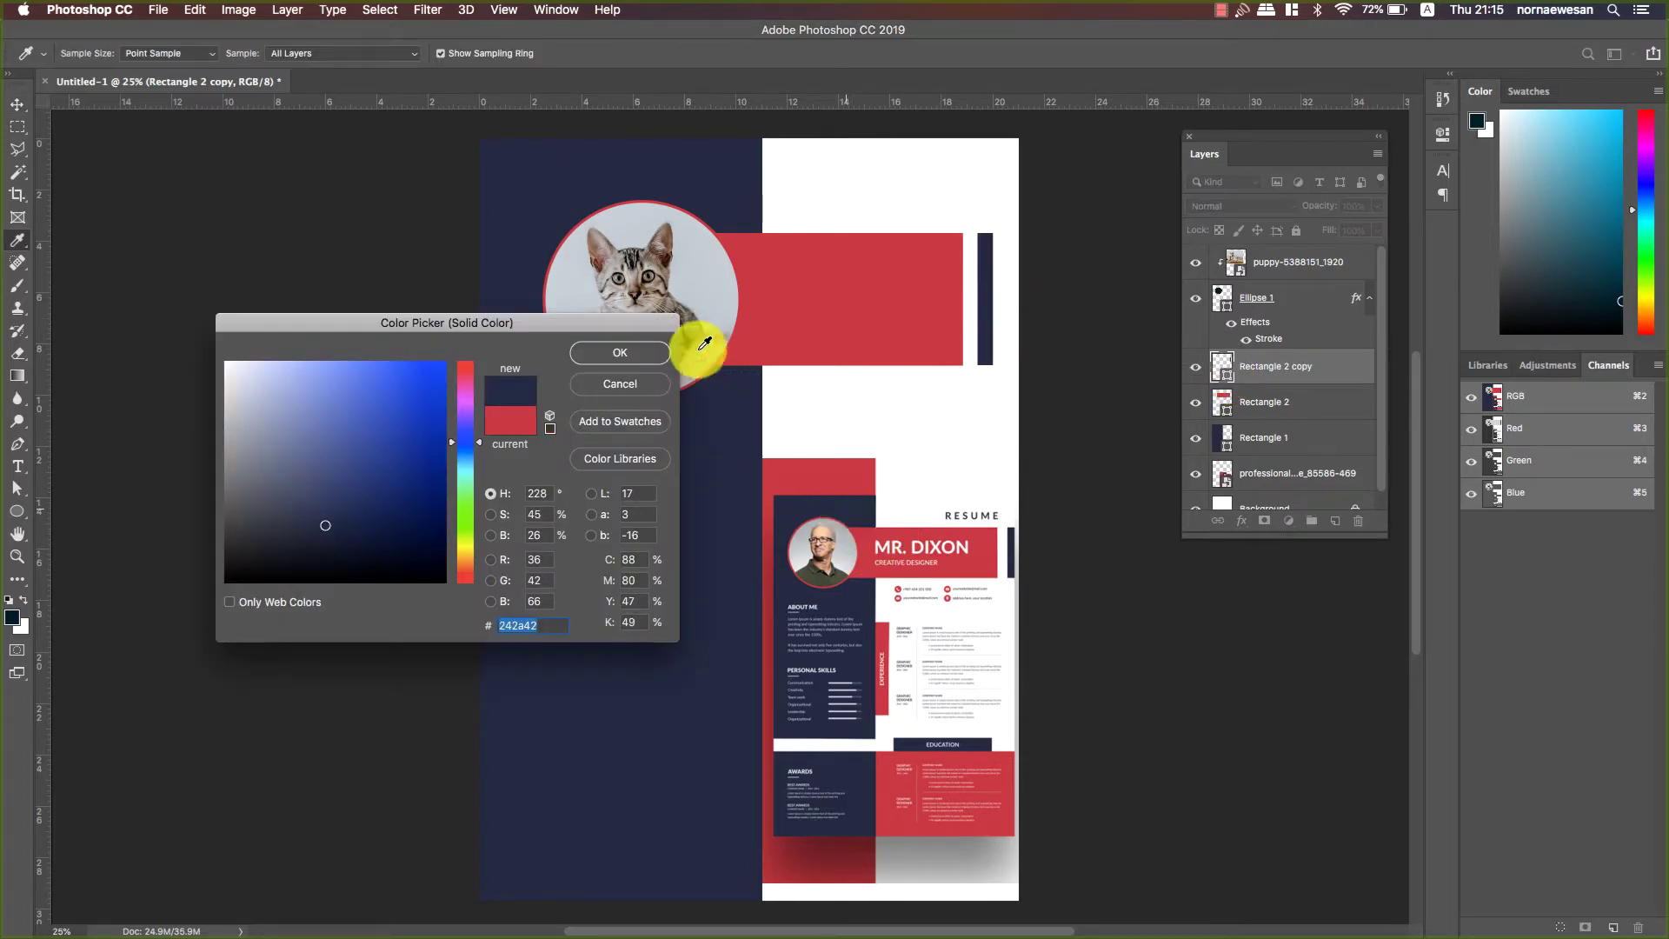
click(620, 352)
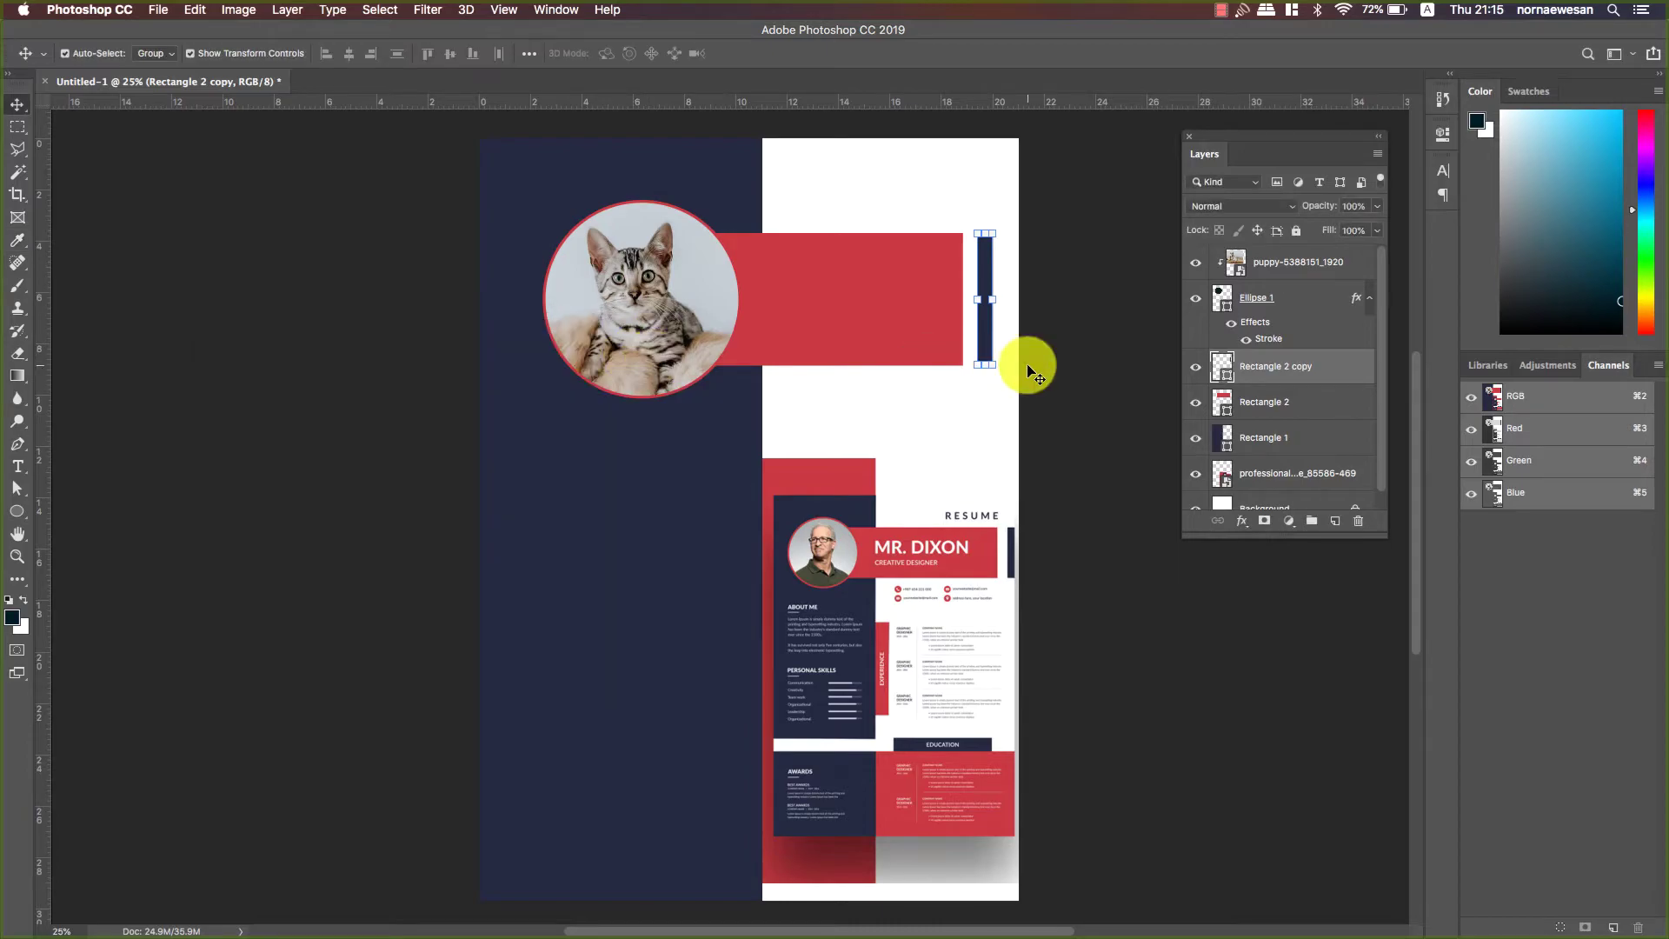
- Nudge the navy bar about 100 px right to the page edge and extend the red banner's right end to leave a small gap before it
key(shift+Right)
key(shift+Right)
key(shift+Right)
key(shift+Right)
key(shift+Right)
key(shift+Right)
key(shift+Right)
key(shift+Right)
key(shift+Right)
key(shift+Right)
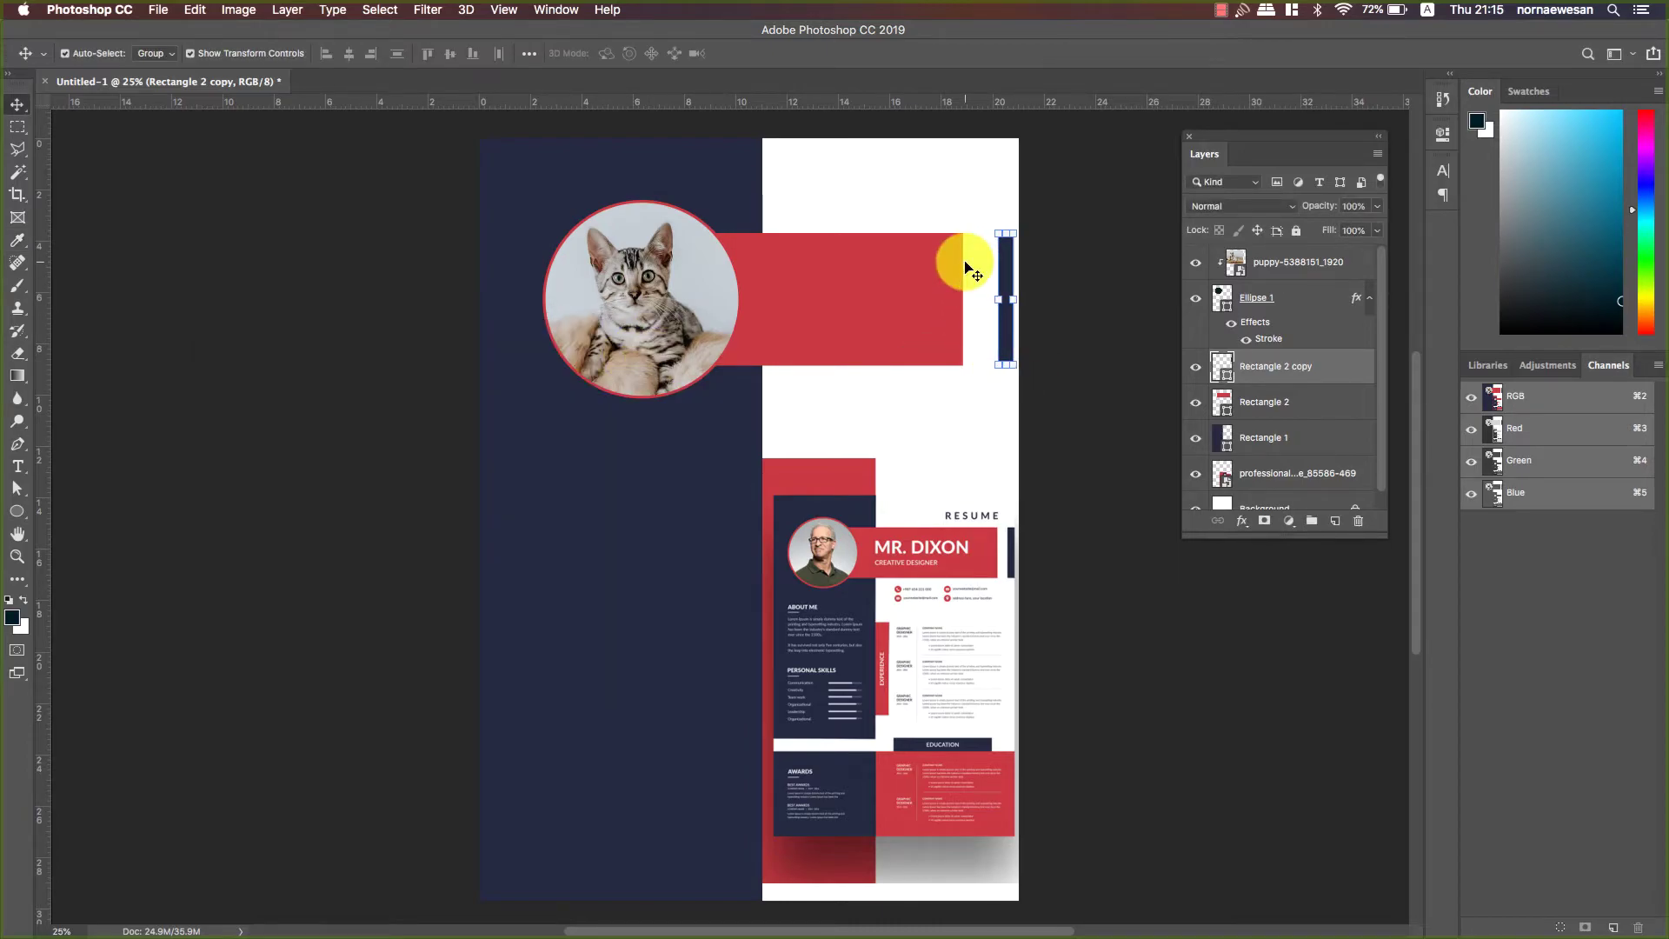
click(960, 263)
drag(964, 297, 988, 297)
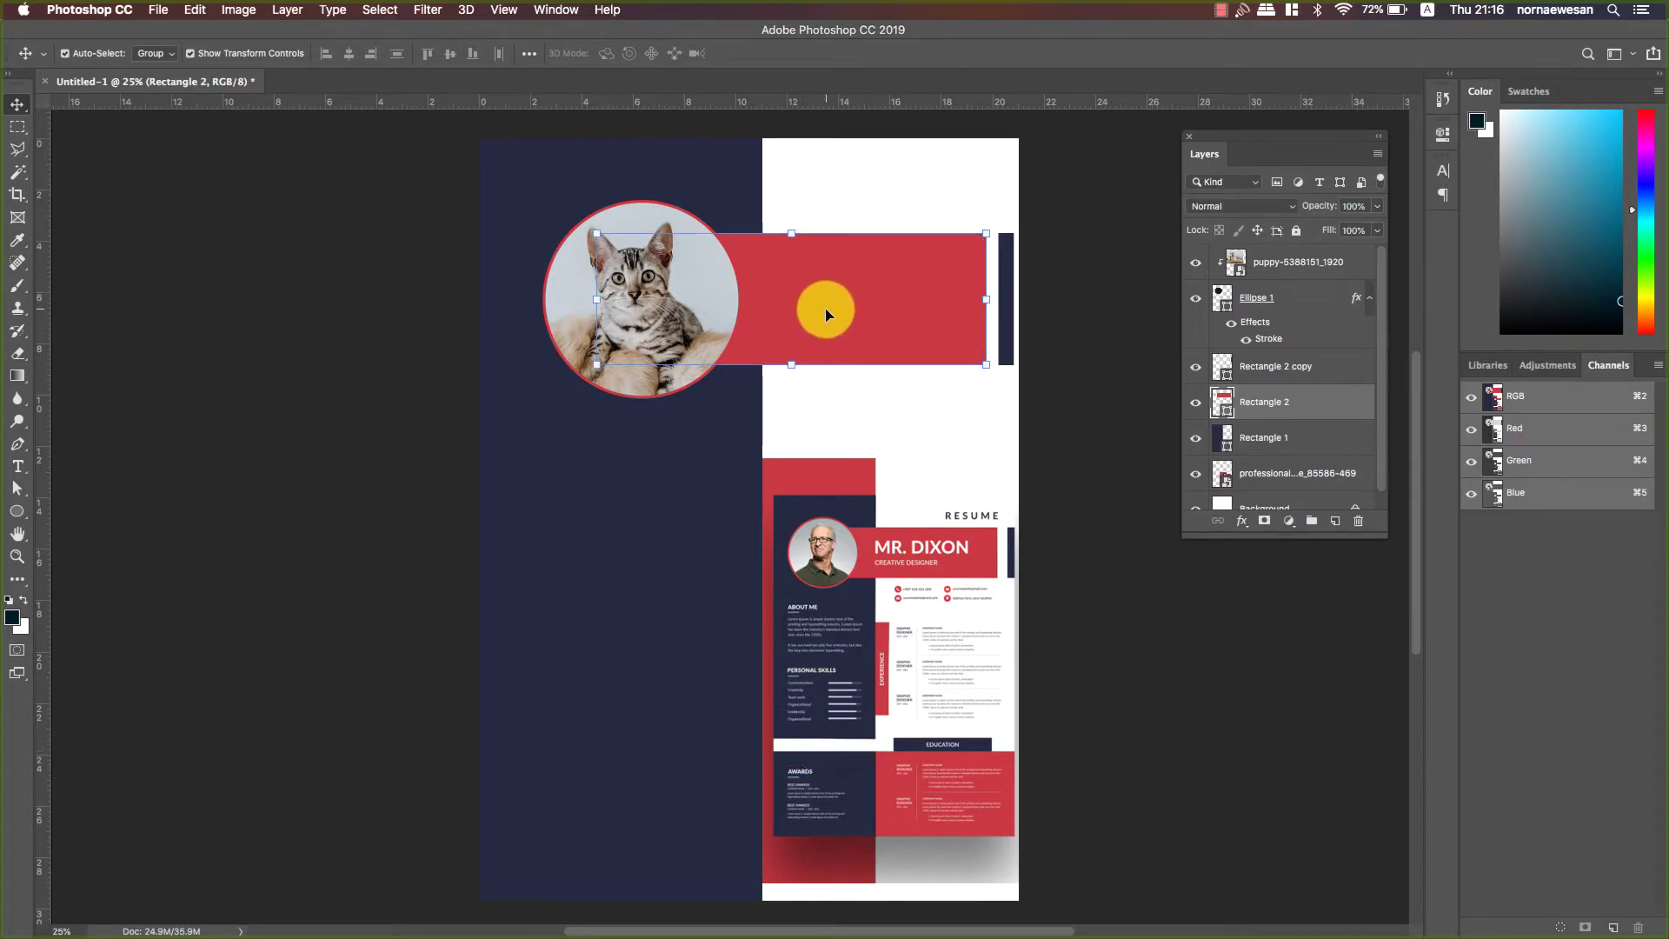
- Duplicate the red banner to the page's lower half, flush with the left page edge, and fill the copy with white (ffffff)
drag(826, 313, 704, 671)
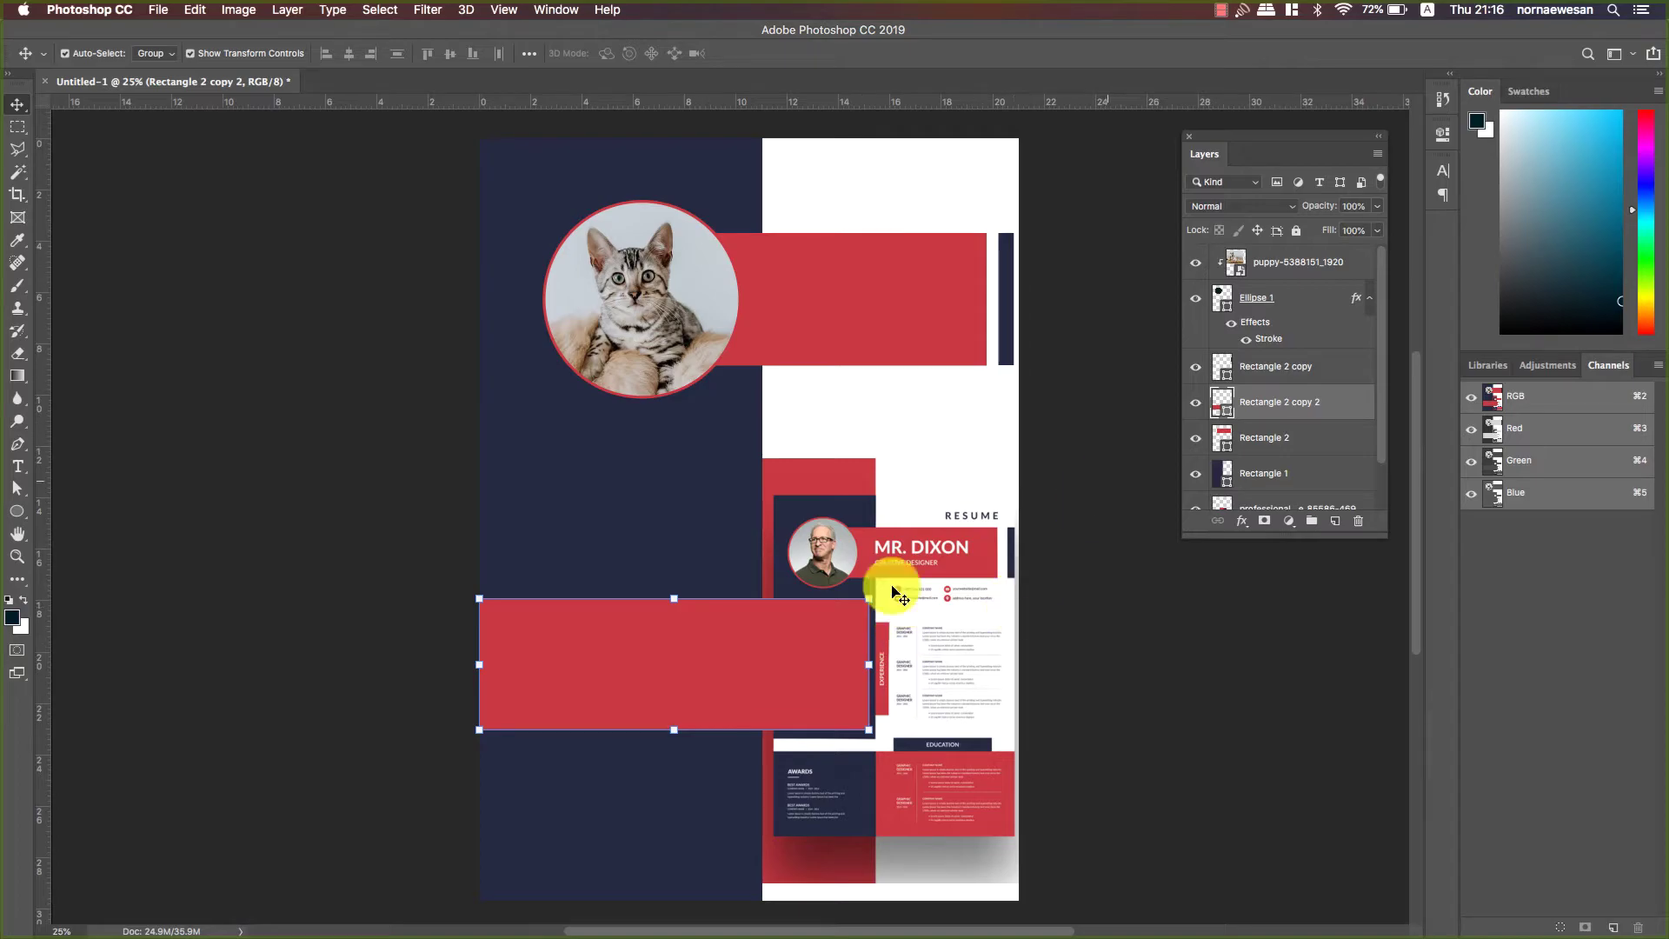
double_click(1224, 413)
click(253, 398)
drag(213, 345, 194, 328)
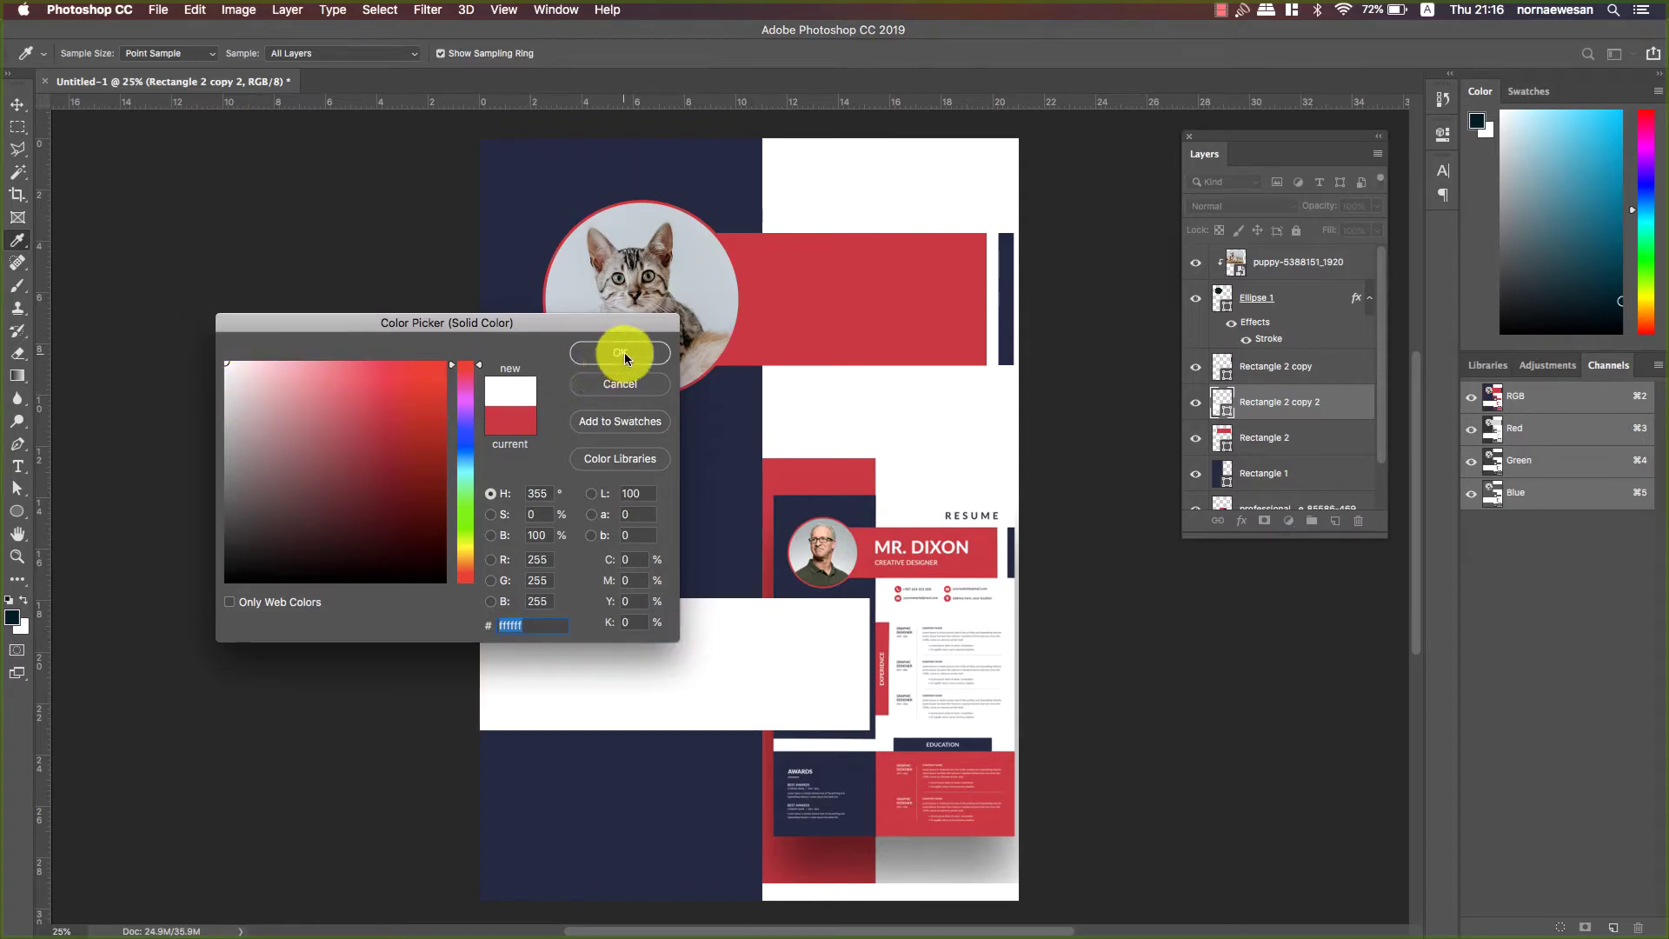
click(620, 352)
- Reduce the white rectangle's height from its top edge to make a thin horizontal strip across the navy column
click(674, 602)
drag(677, 601, 677, 713)
key(Return)
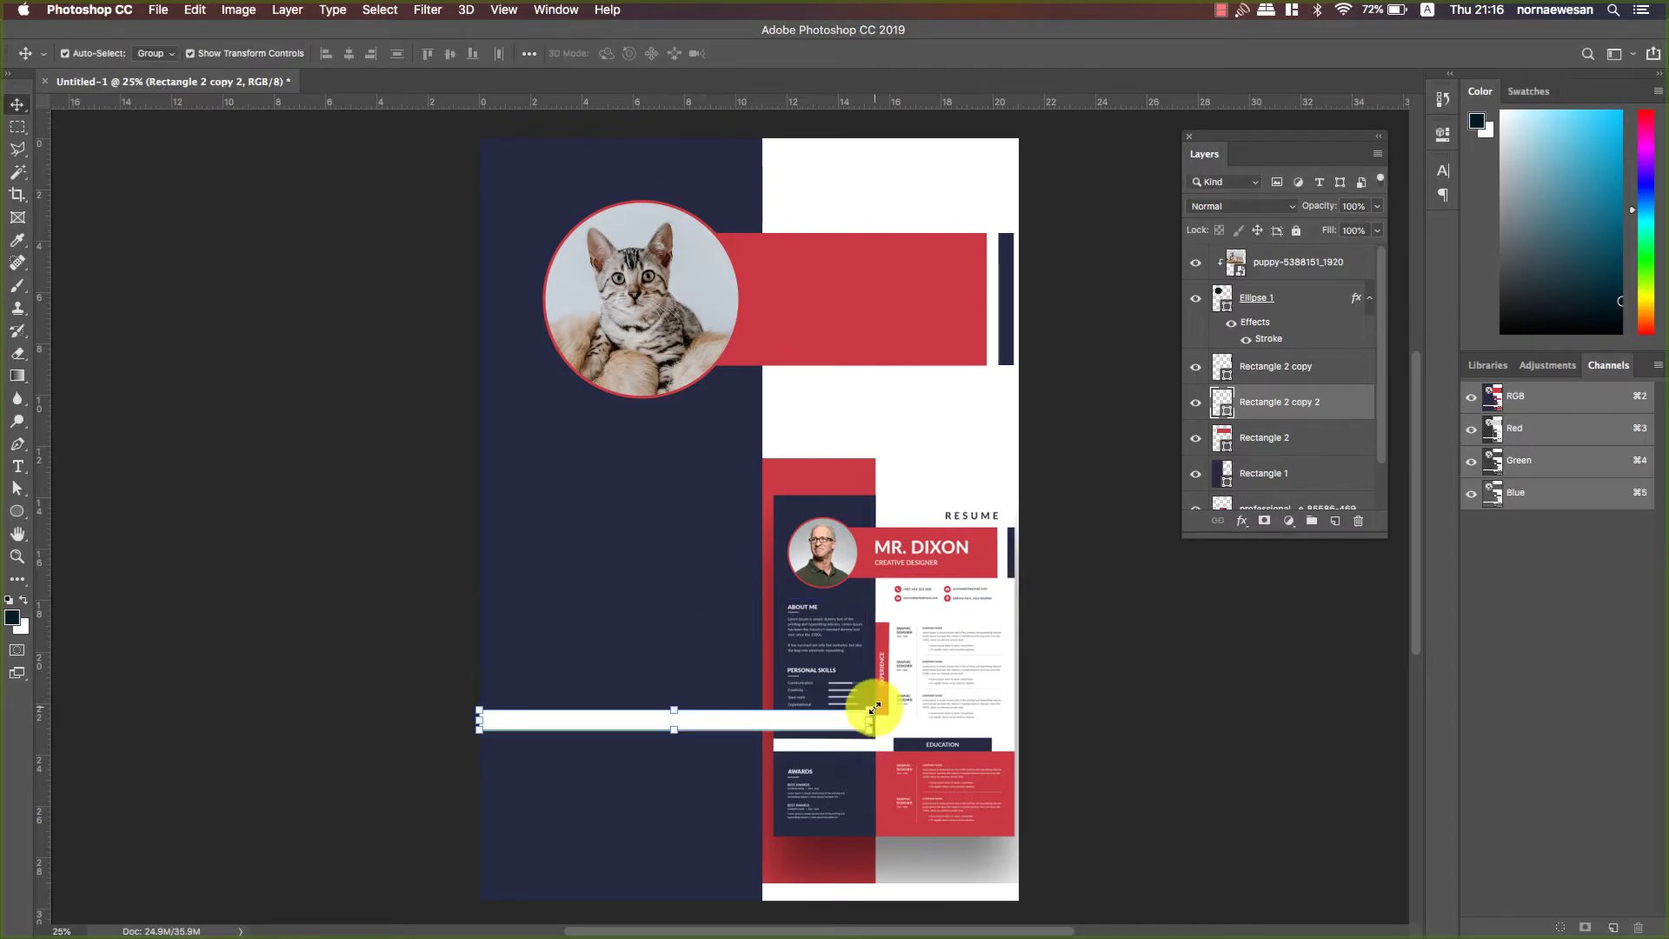
- Move the reference resume image up below the banner, and duplicate the red banner onto the navy column beneath the circular photo
drag(913, 591, 881, 499)
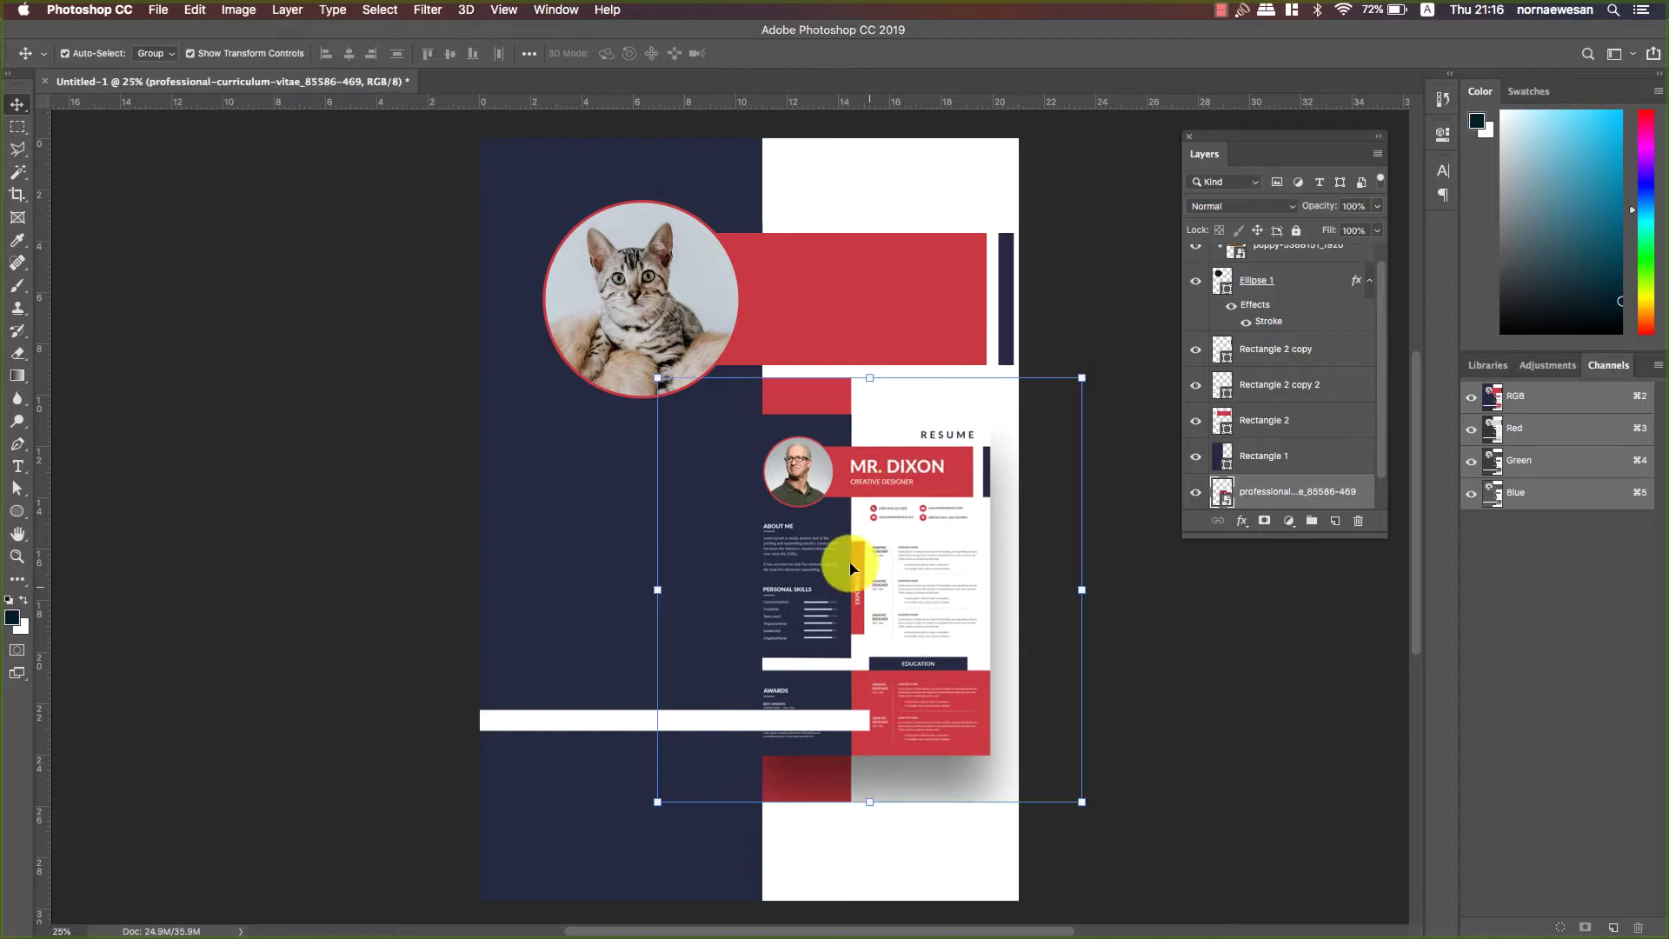
click(853, 271)
drag(832, 301, 736, 536)
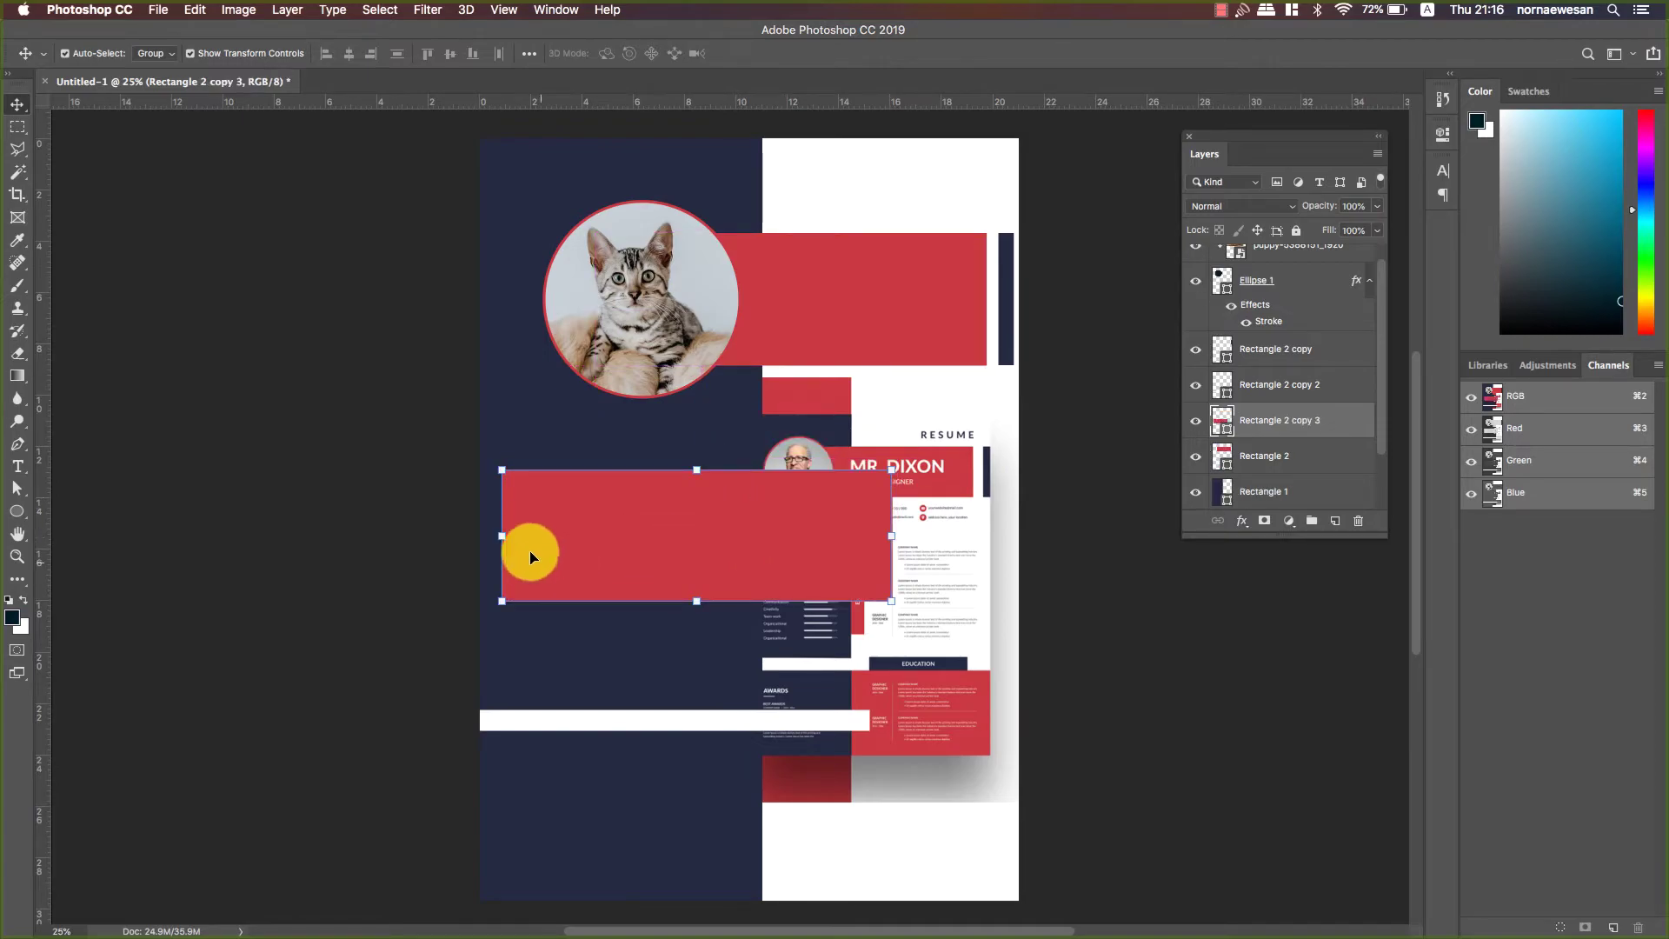
- Reshape the duplicated red banner into a narrow vertical bar against the right edge of the navy column, midway down the page
drag(504, 531, 762, 514)
drag(891, 536, 791, 533)
mouse_move(777, 601)
mouse_down()
mouse_move(779, 633)
mouse_move(786, 603)
mouse_up()
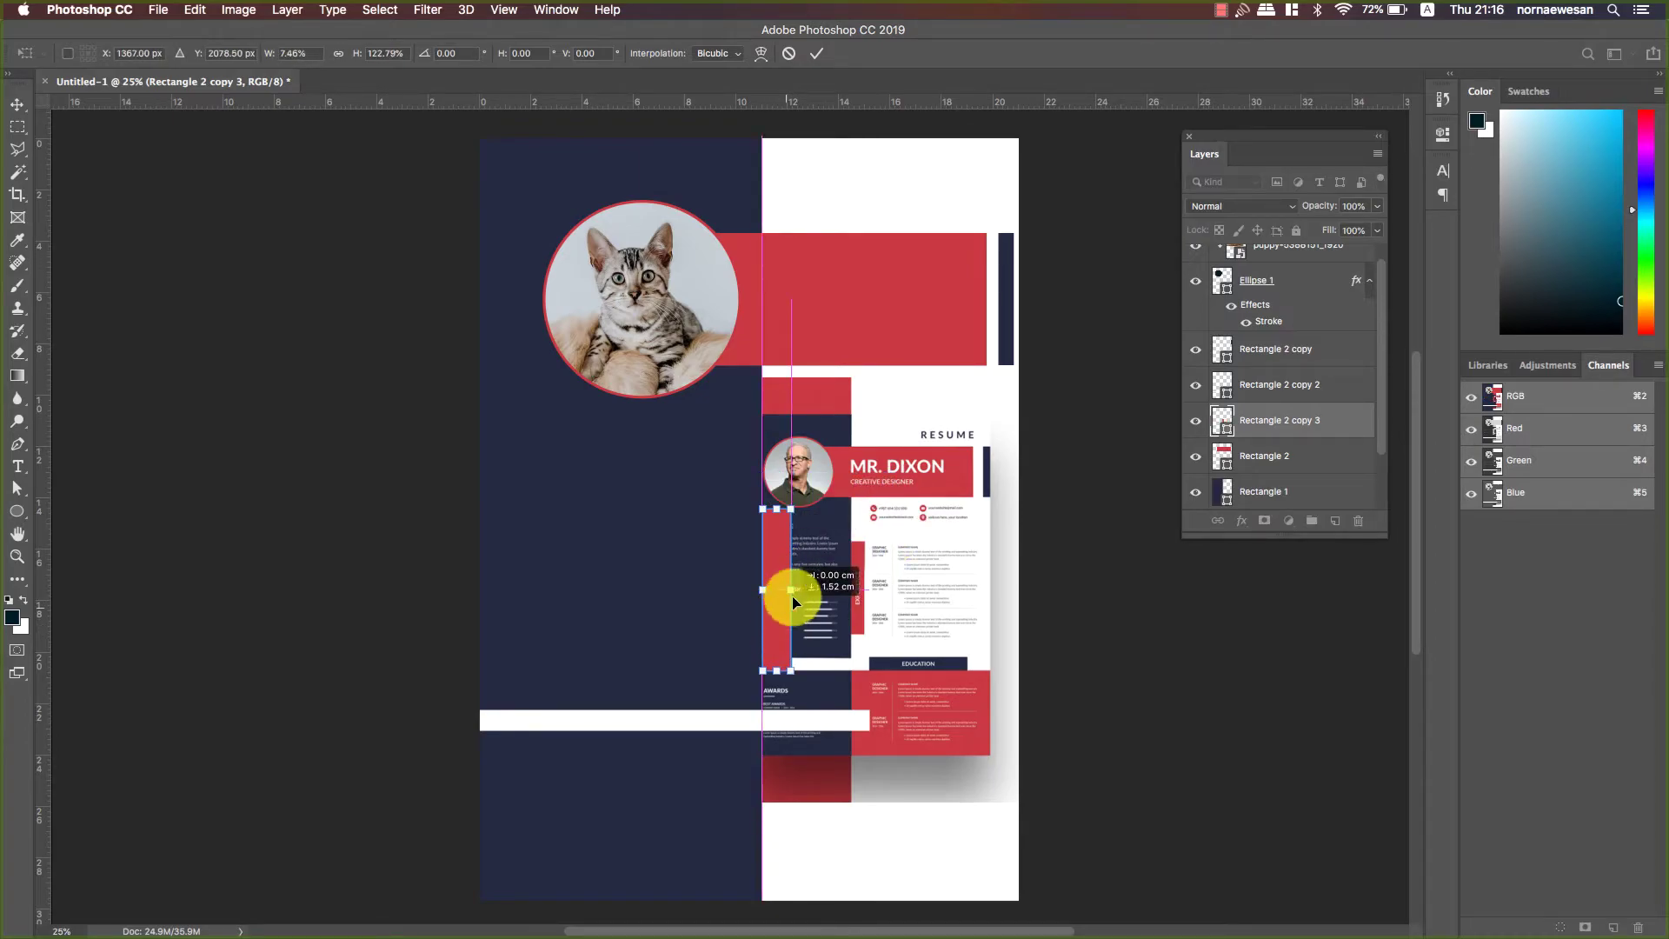
key(Return)
- Move the reference image up and duplicate the red banner, stretching the copy to fill the page's lower-right corner below the white strip
drag(920, 682, 927, 562)
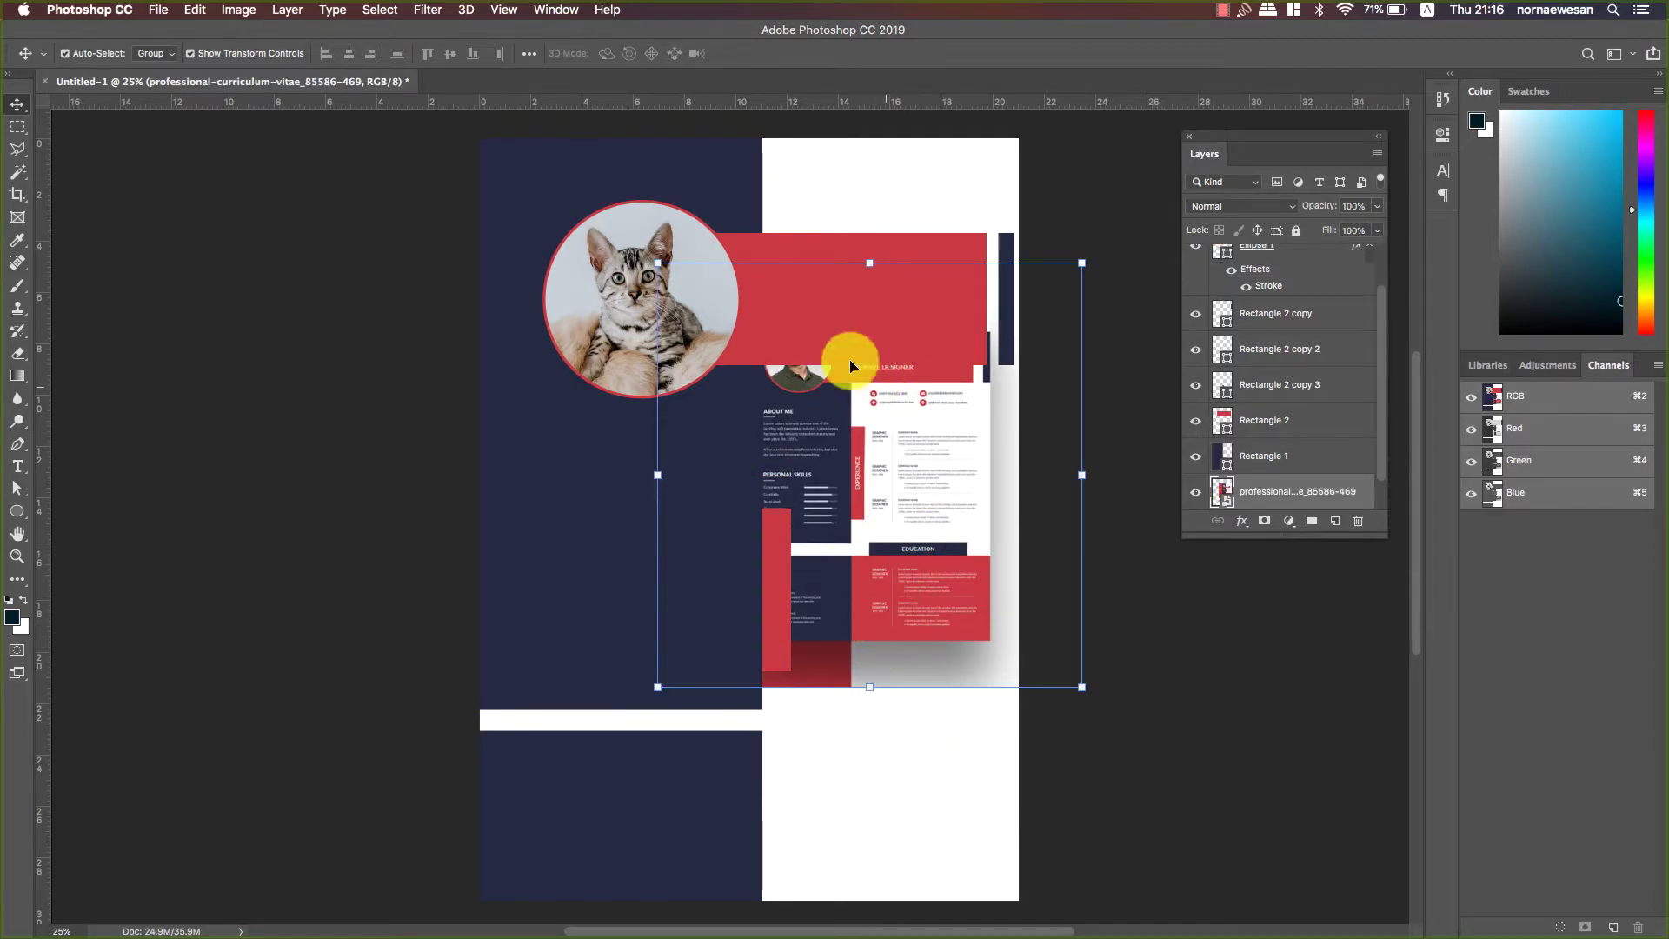
click(805, 323)
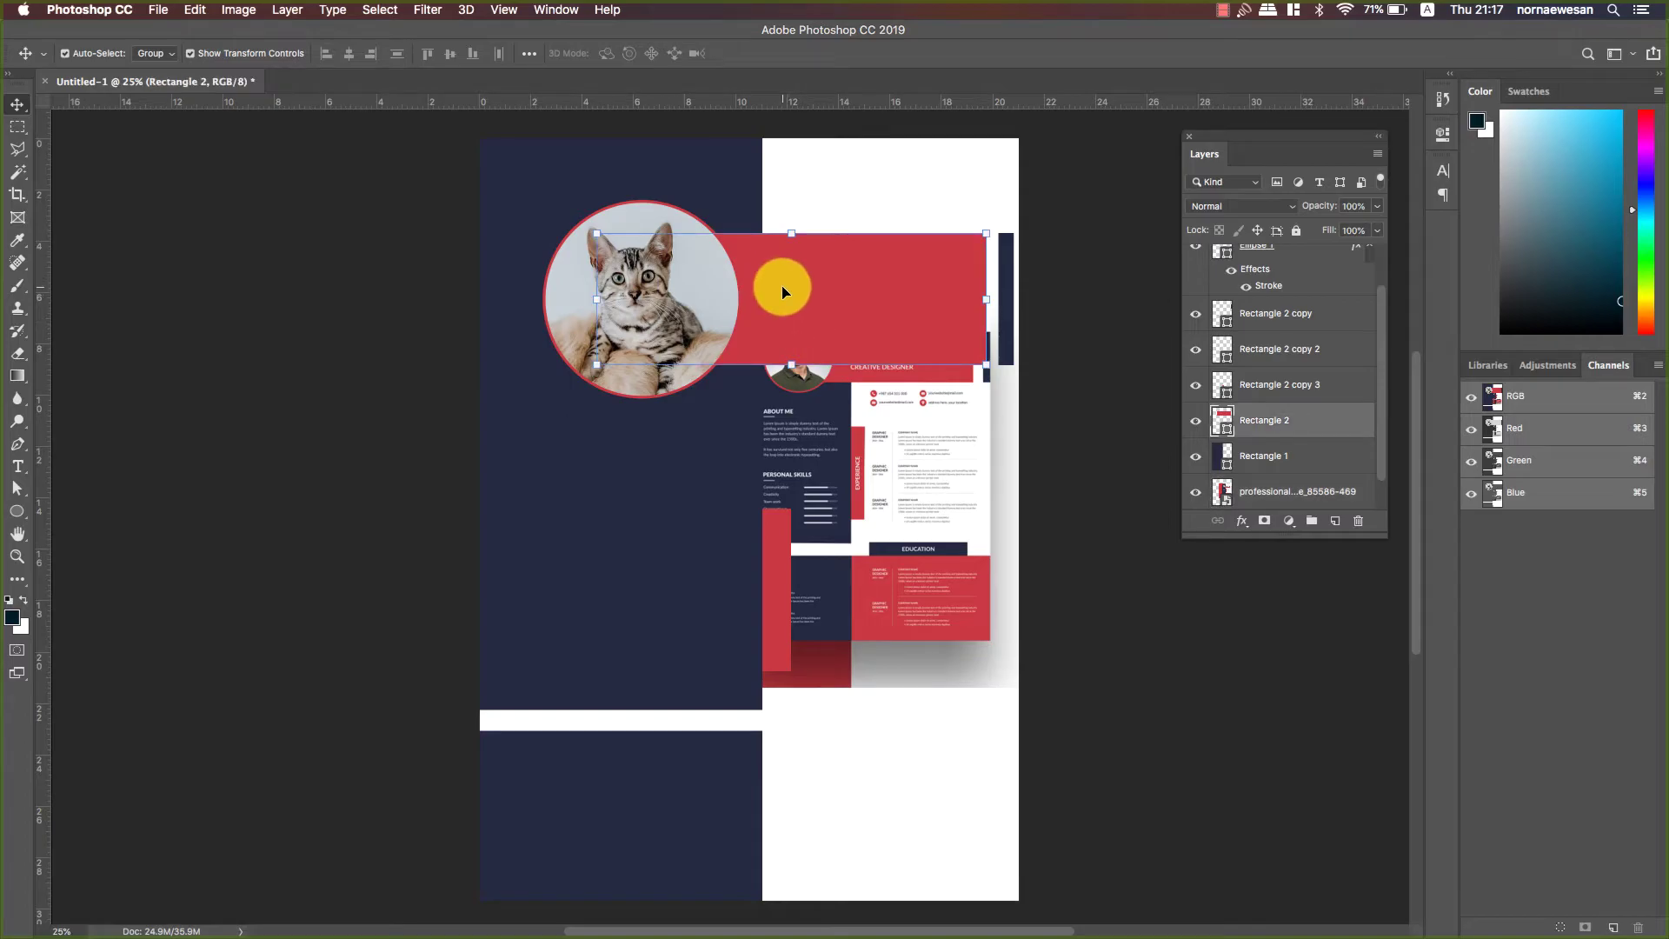
drag(782, 290, 904, 779)
drag(727, 796, 768, 805)
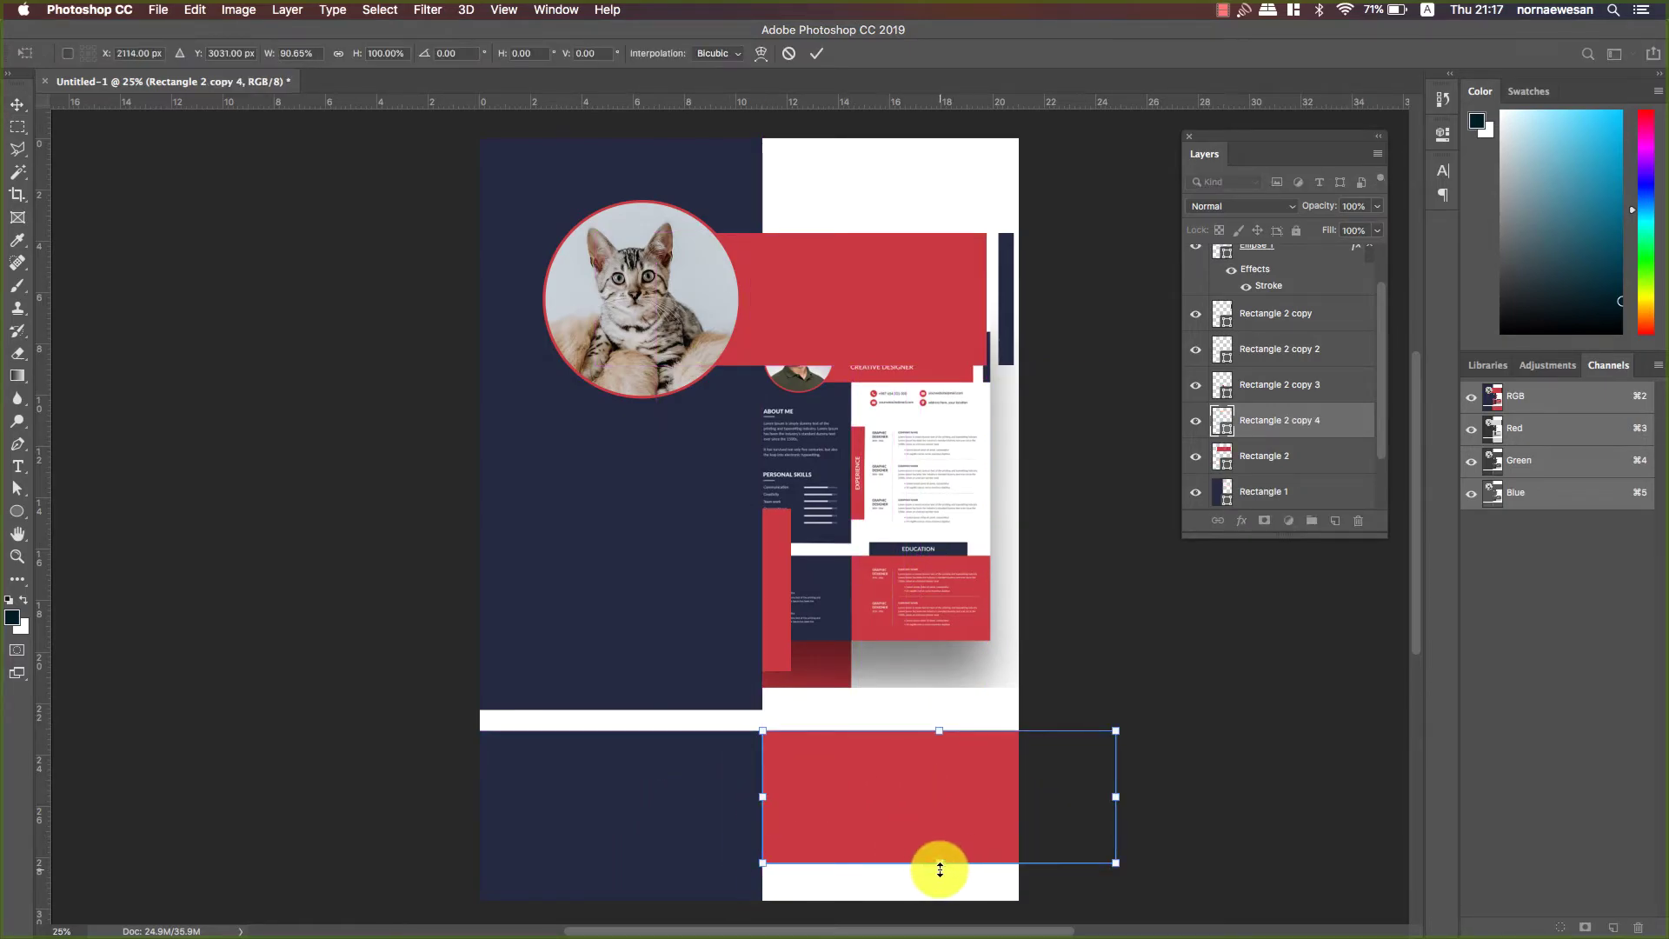
drag(939, 863, 944, 898)
drag(1115, 815, 1020, 819)
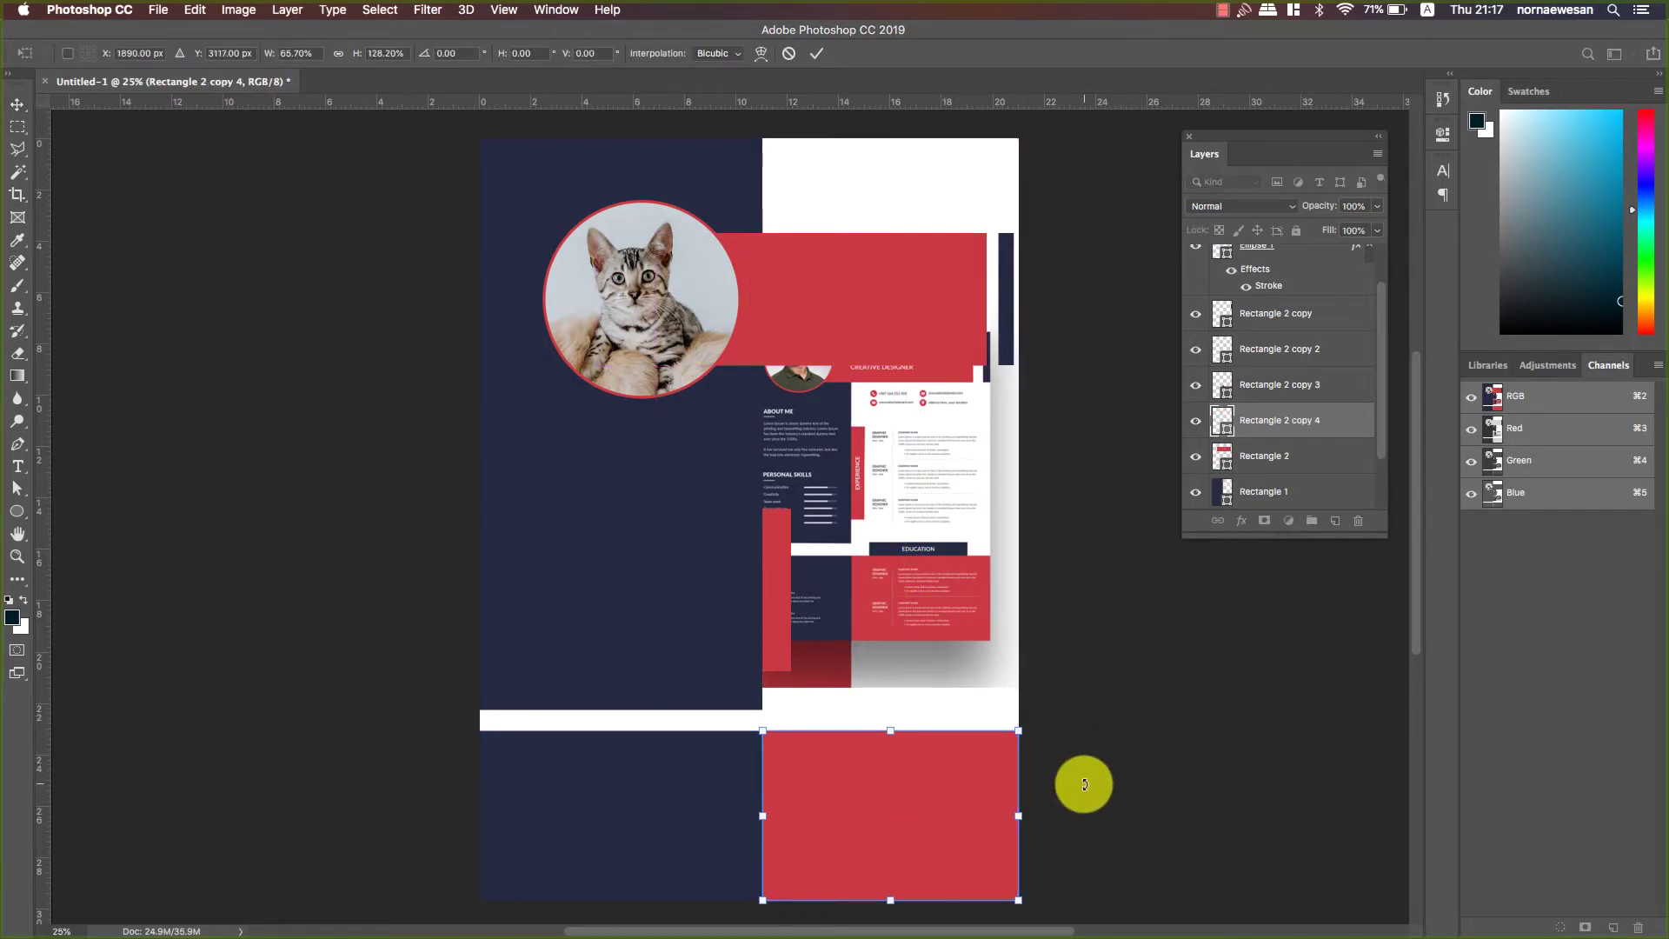
key(Return)
- Duplicate the narrow red bar and transform the copy into a thin horizontal bar directly above the lower red block
click(777, 597)
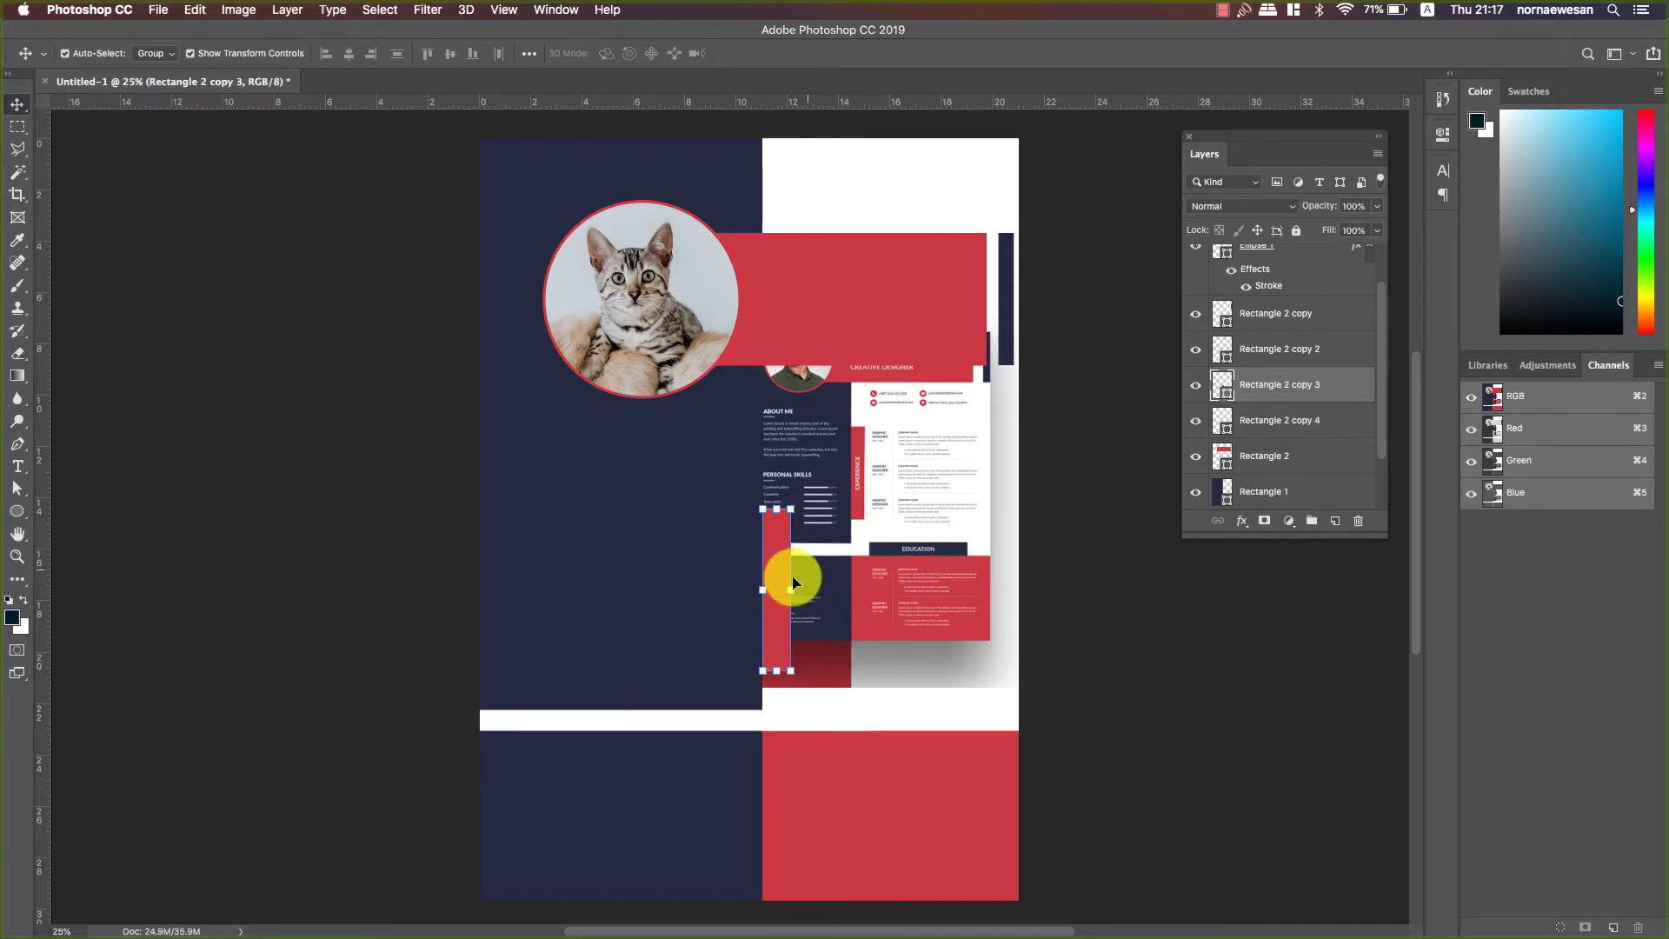
drag(780, 567, 893, 664)
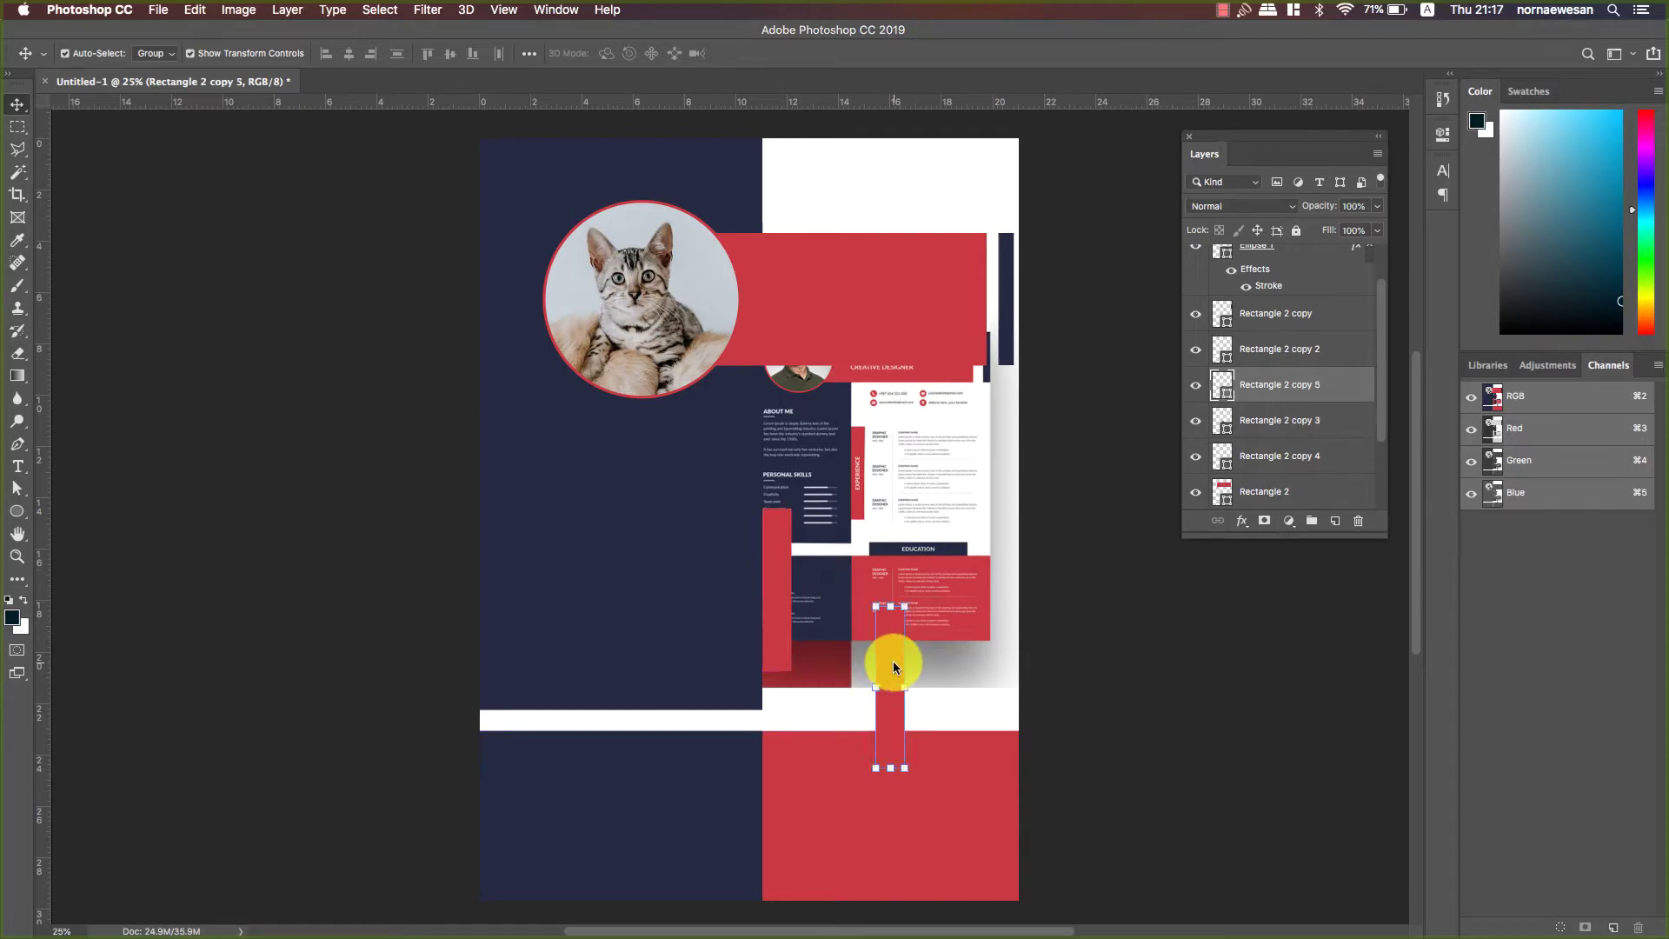
key(super+t)
drag(889, 741, 795, 707)
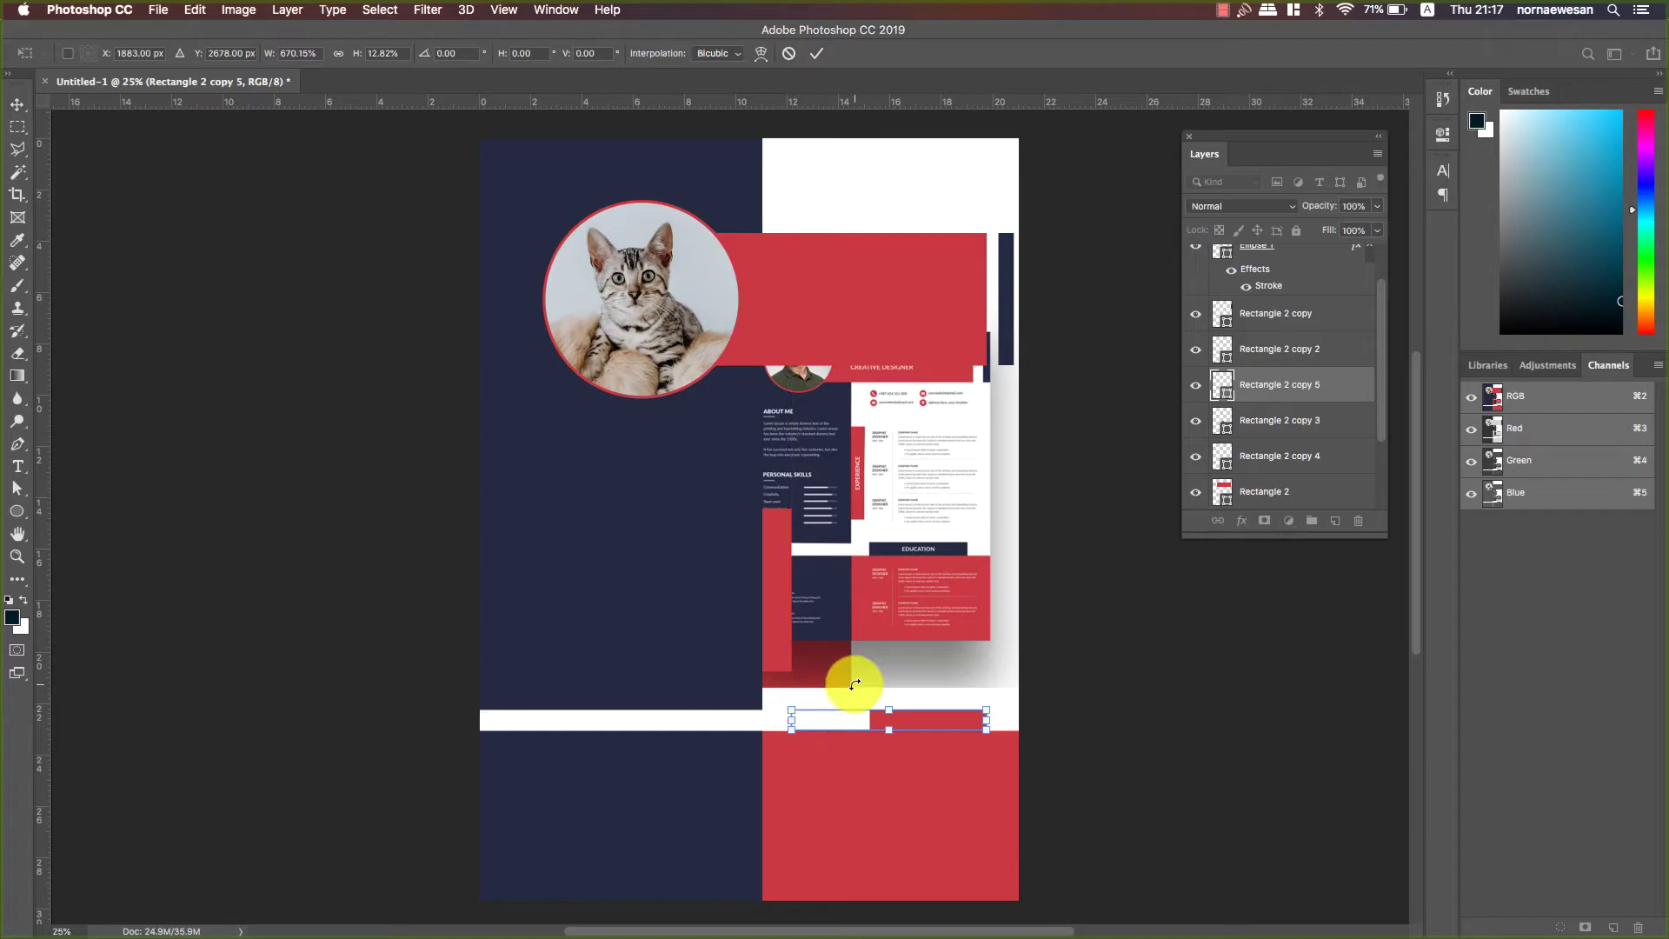
key(Return)
- Shorten the white strip's right end so it stops at the start of the thin red bar
click(746, 726)
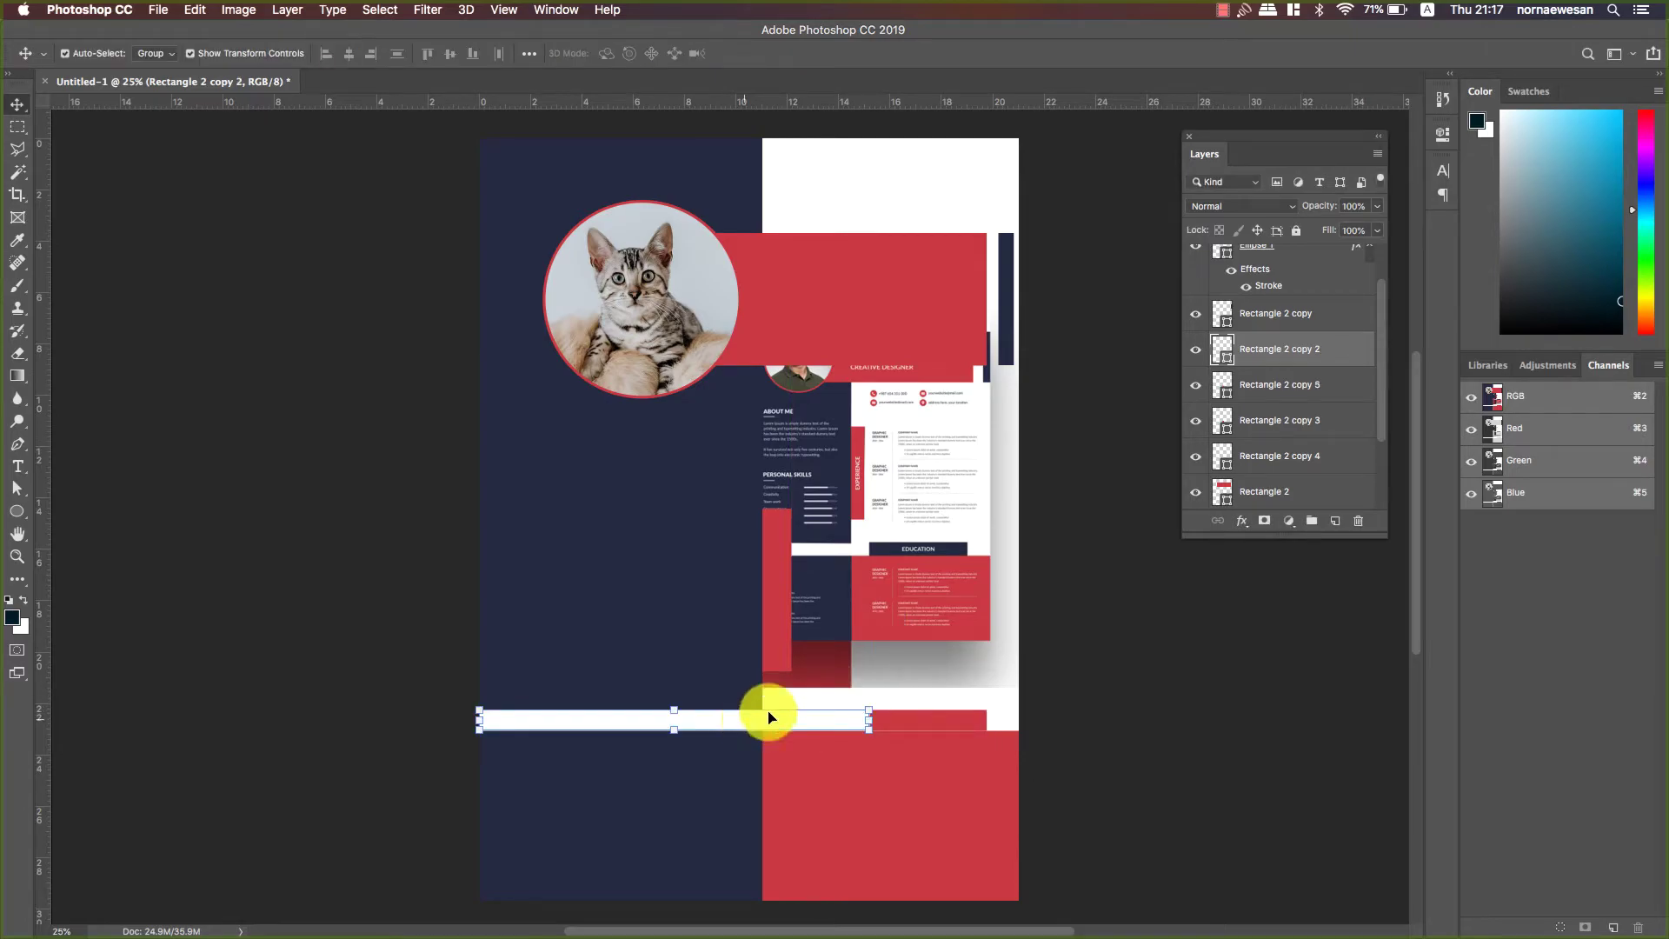
drag(867, 720, 789, 720)
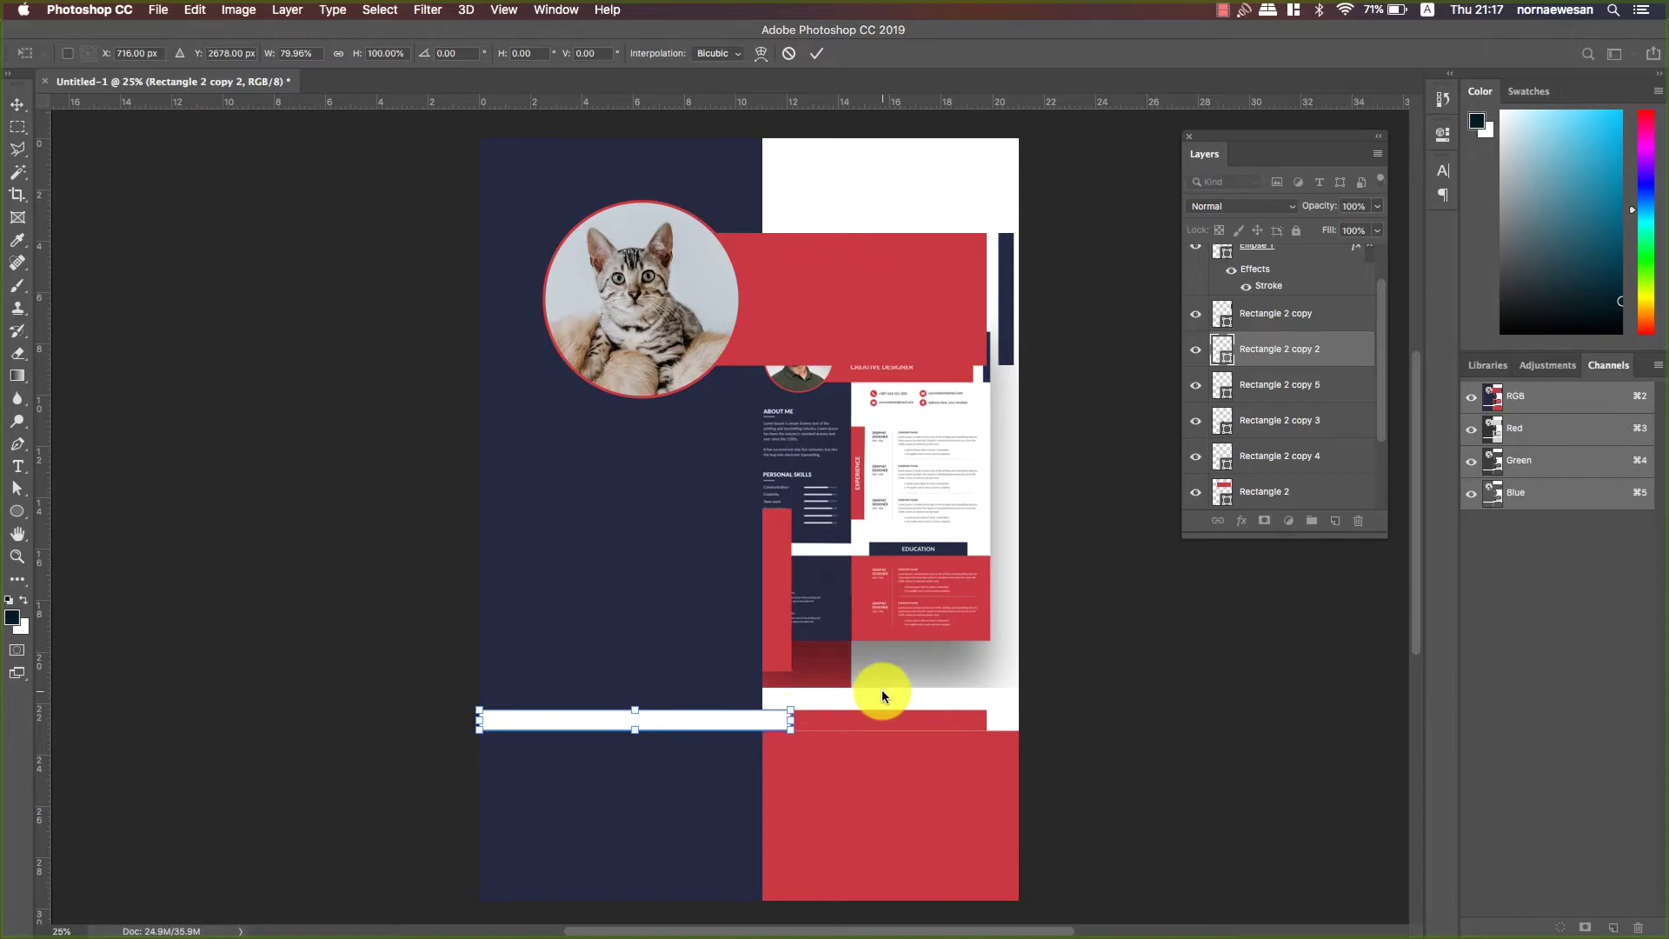
key(Return)
- Move the reference resume image down below the banner and hide its layer
click(898, 447)
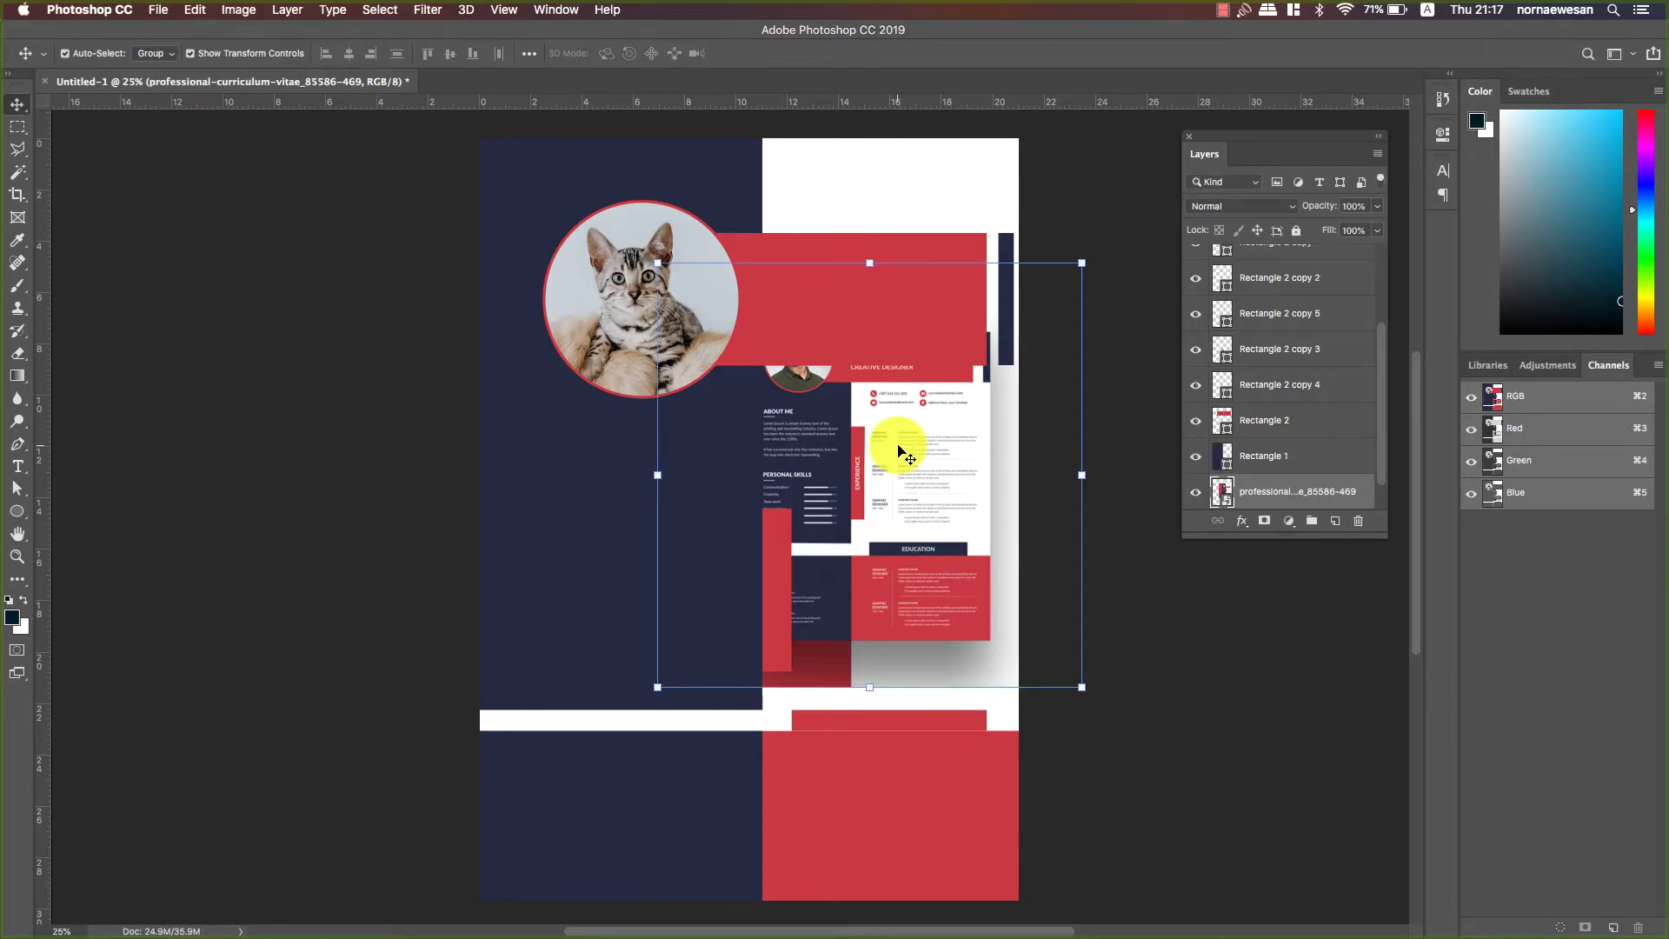
mouse_move(904, 452)
mouse_down()
mouse_move(900, 492)
mouse_move(900, 456)
mouse_up()
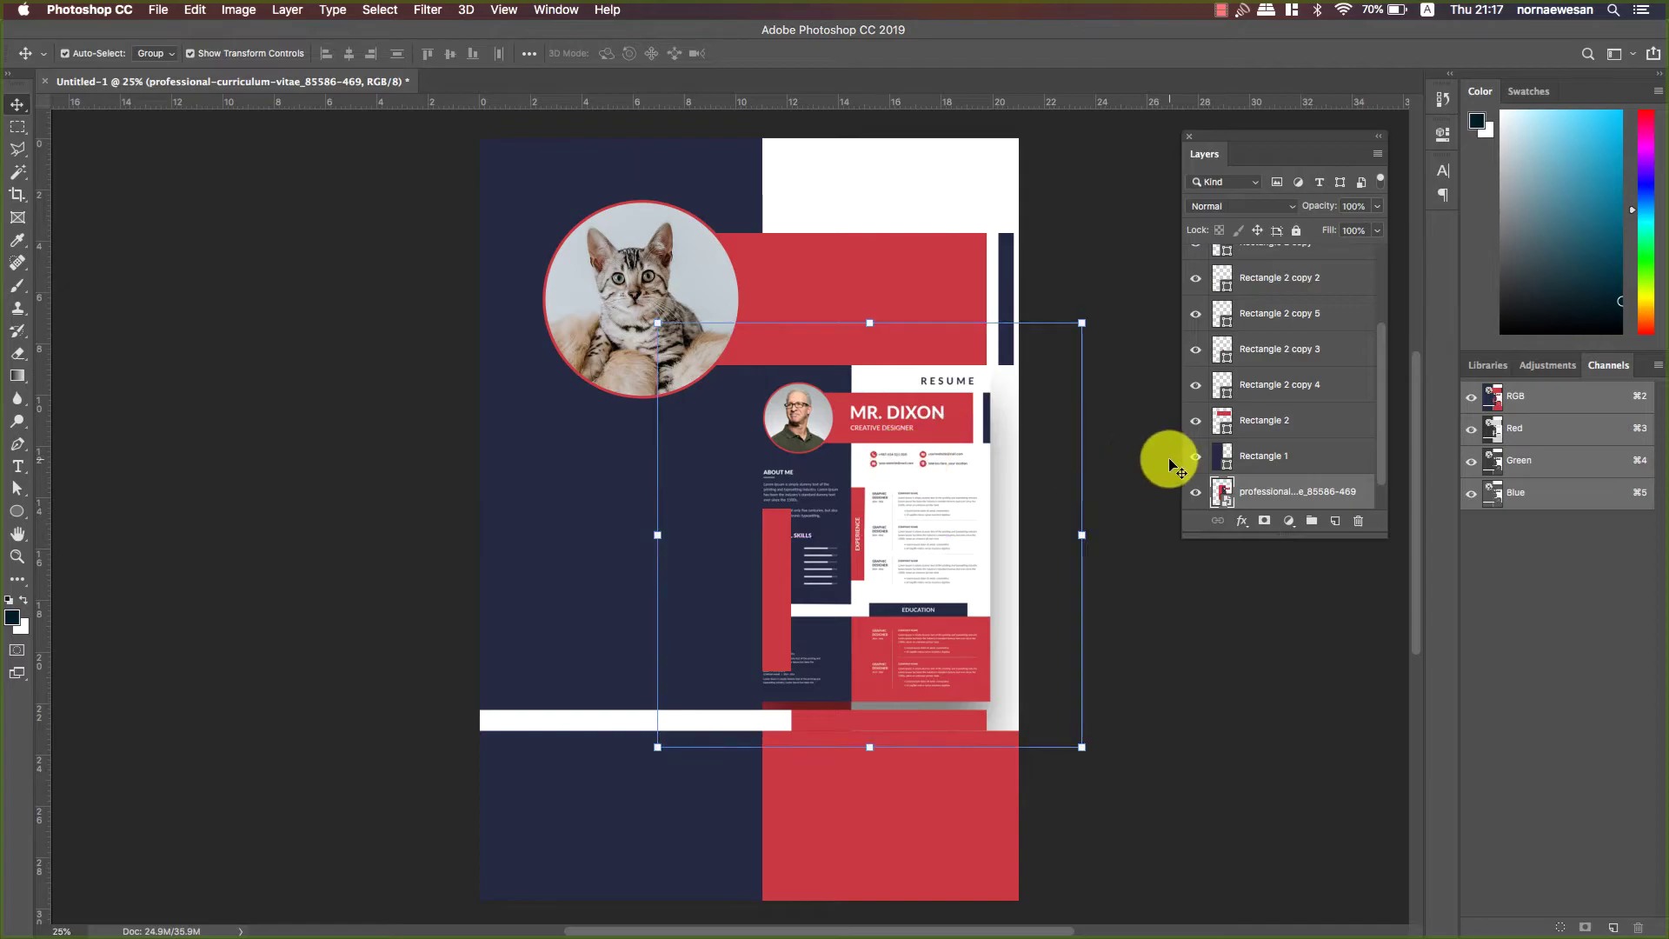
click(1195, 496)
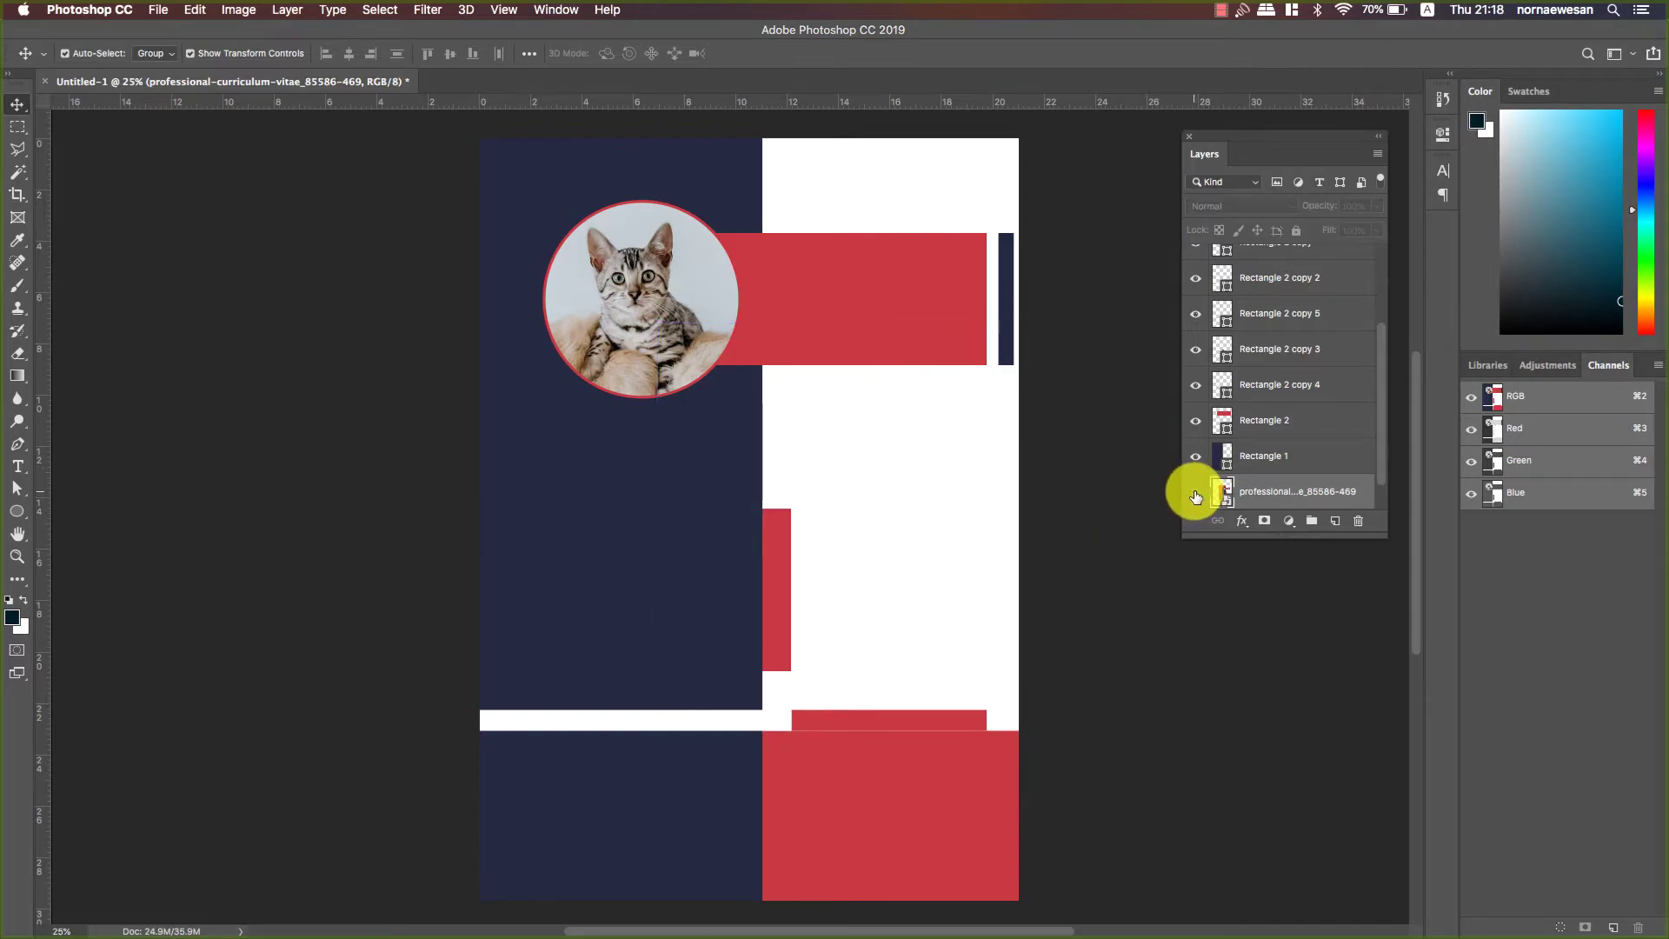
- Nudge the thin red bar down to meet the red block and recolour it with the column's navy, 242a42
click(959, 727)
click(929, 667)
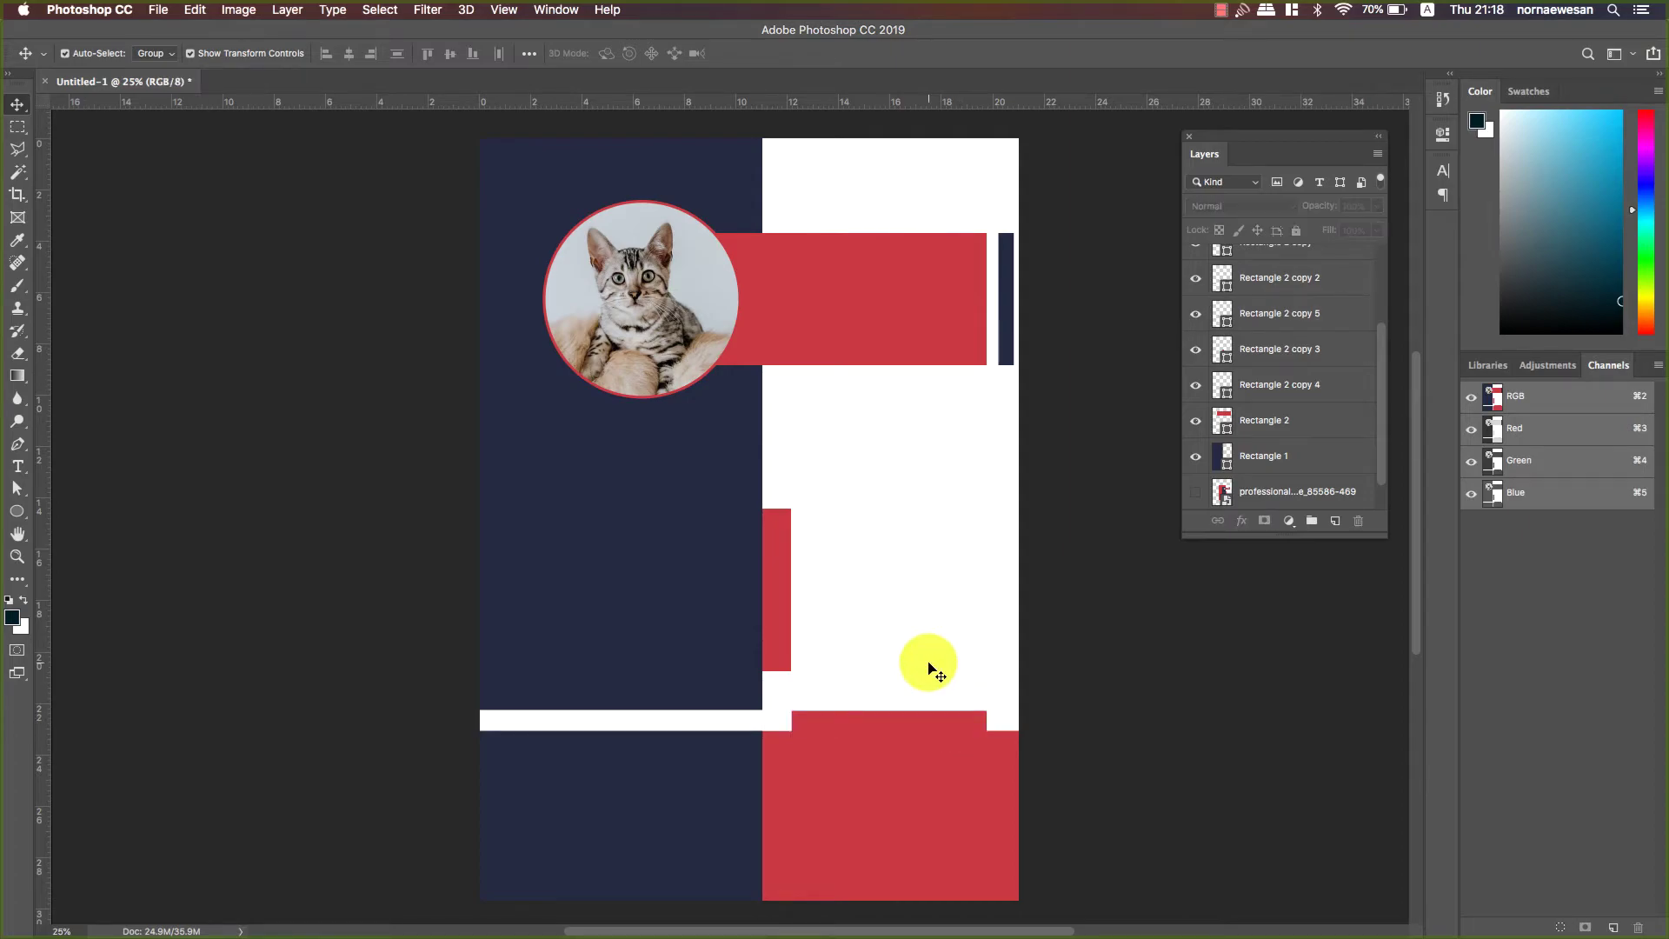
click(906, 726)
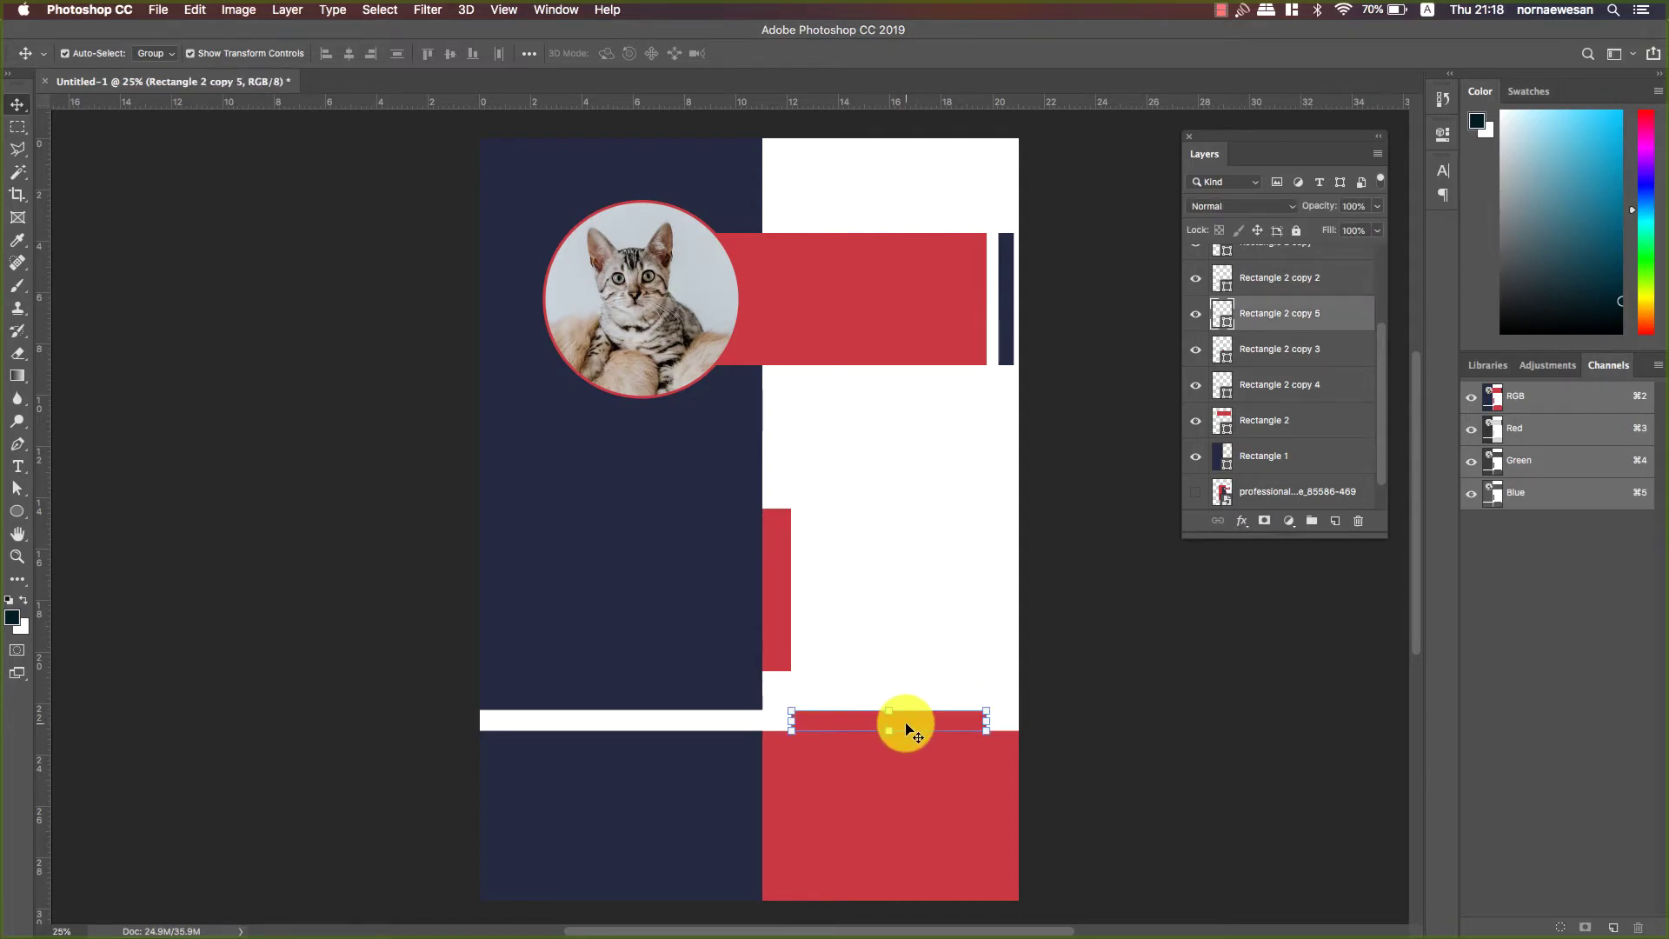
double_click(1231, 323)
click(740, 501)
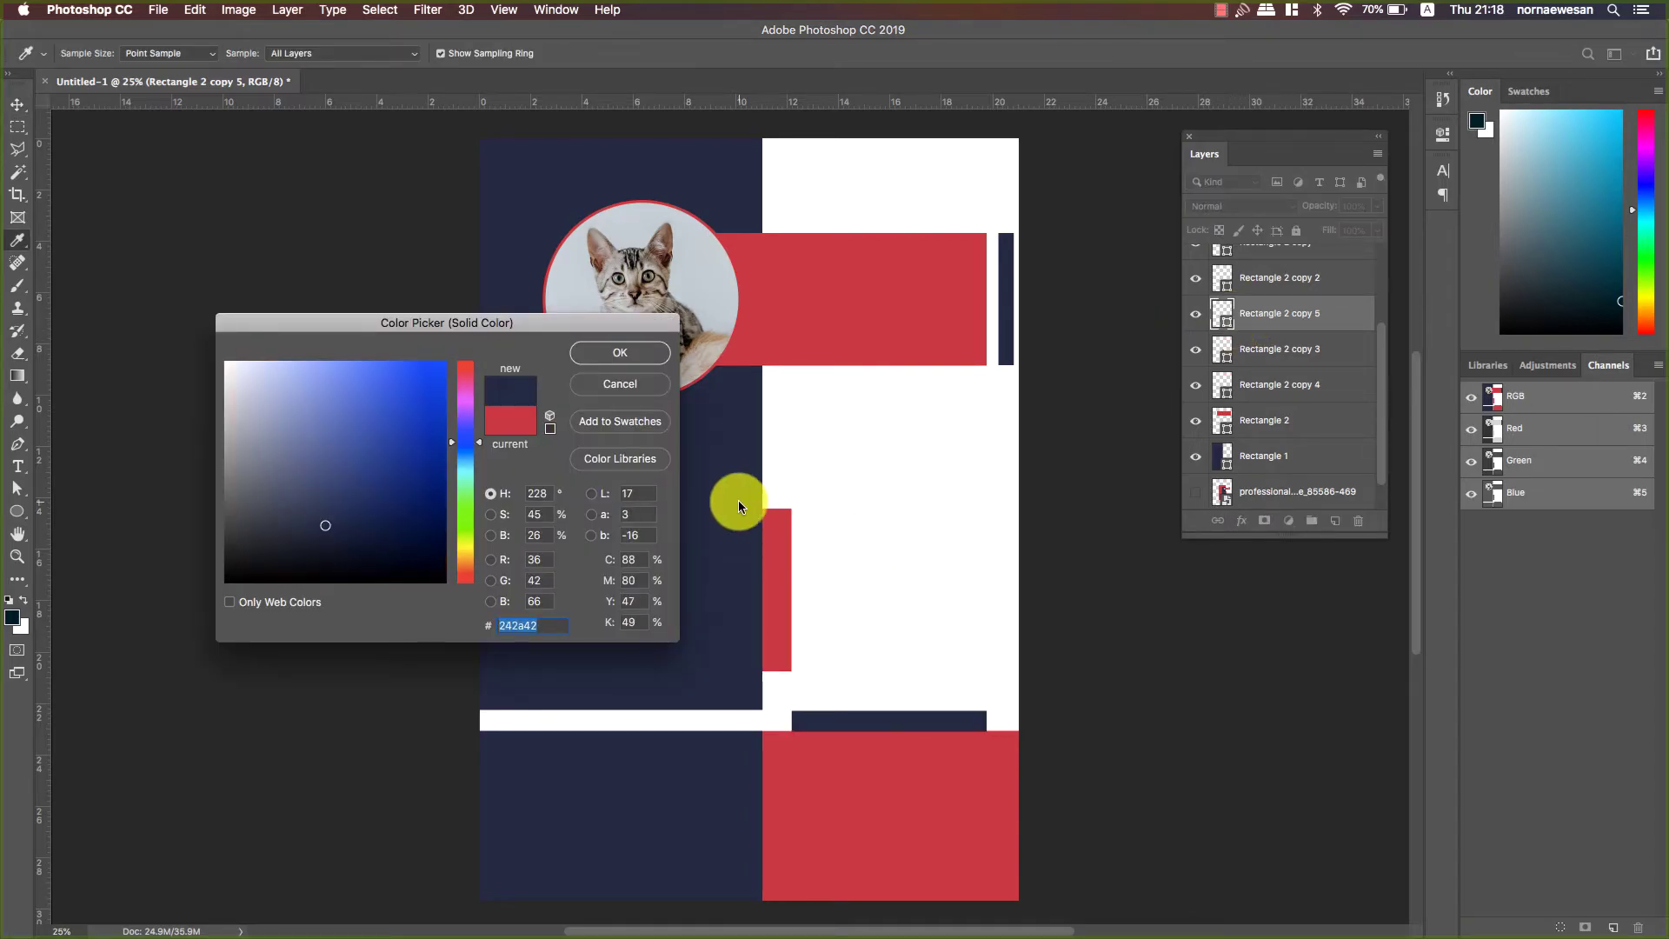
click(619, 353)
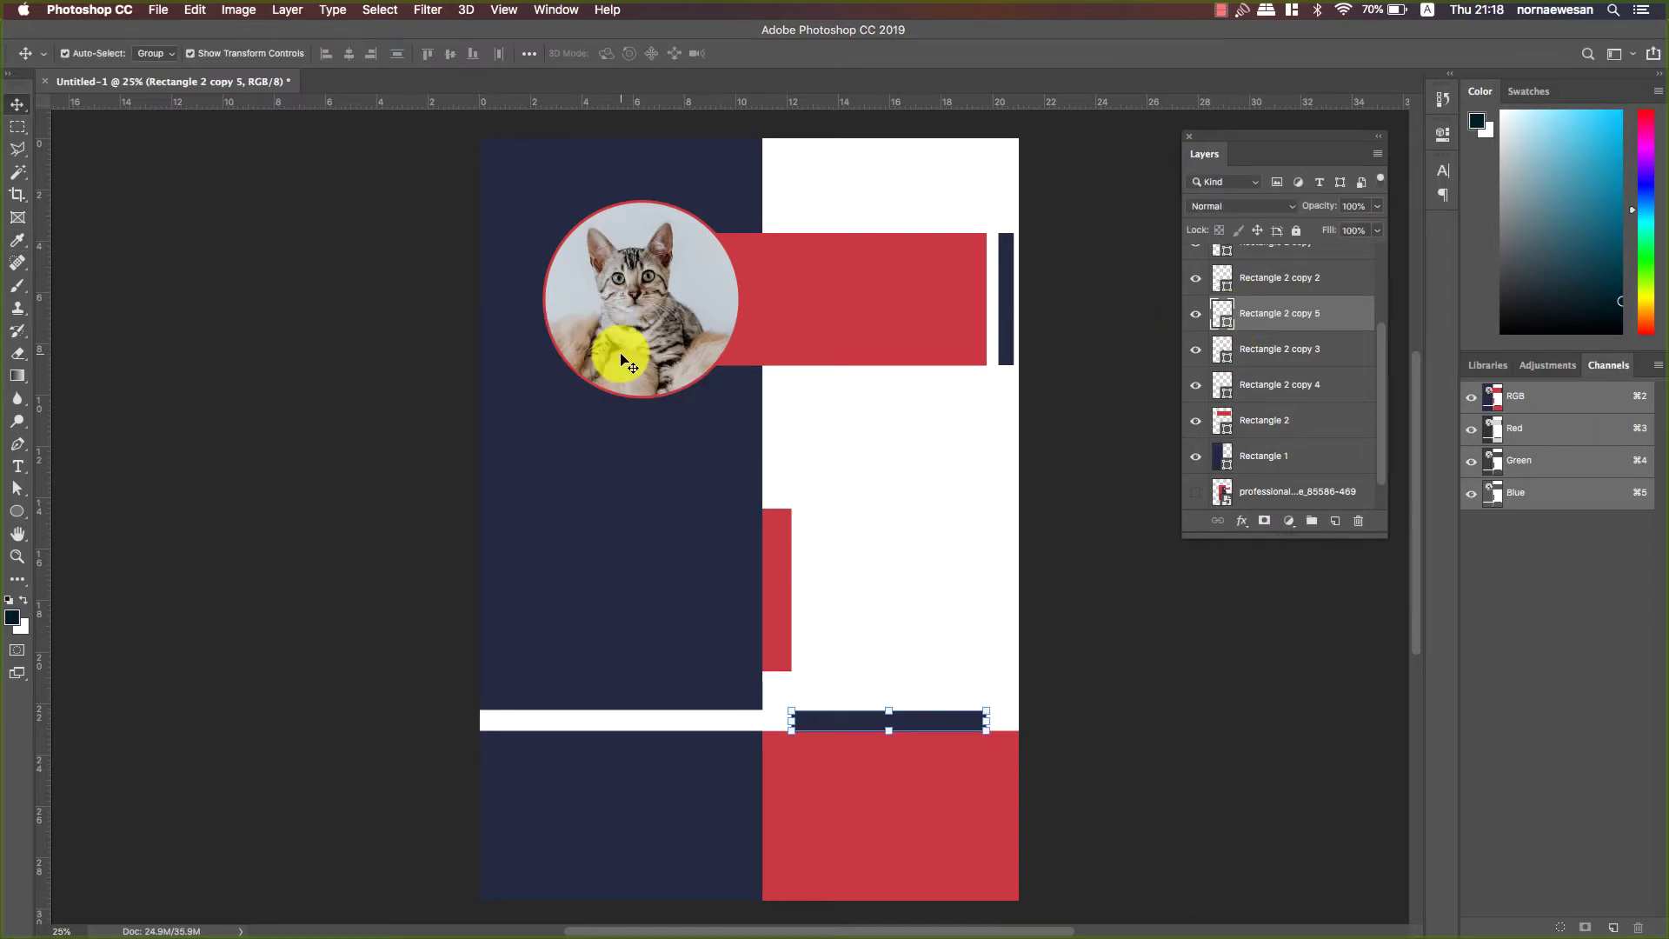
click(870, 495)
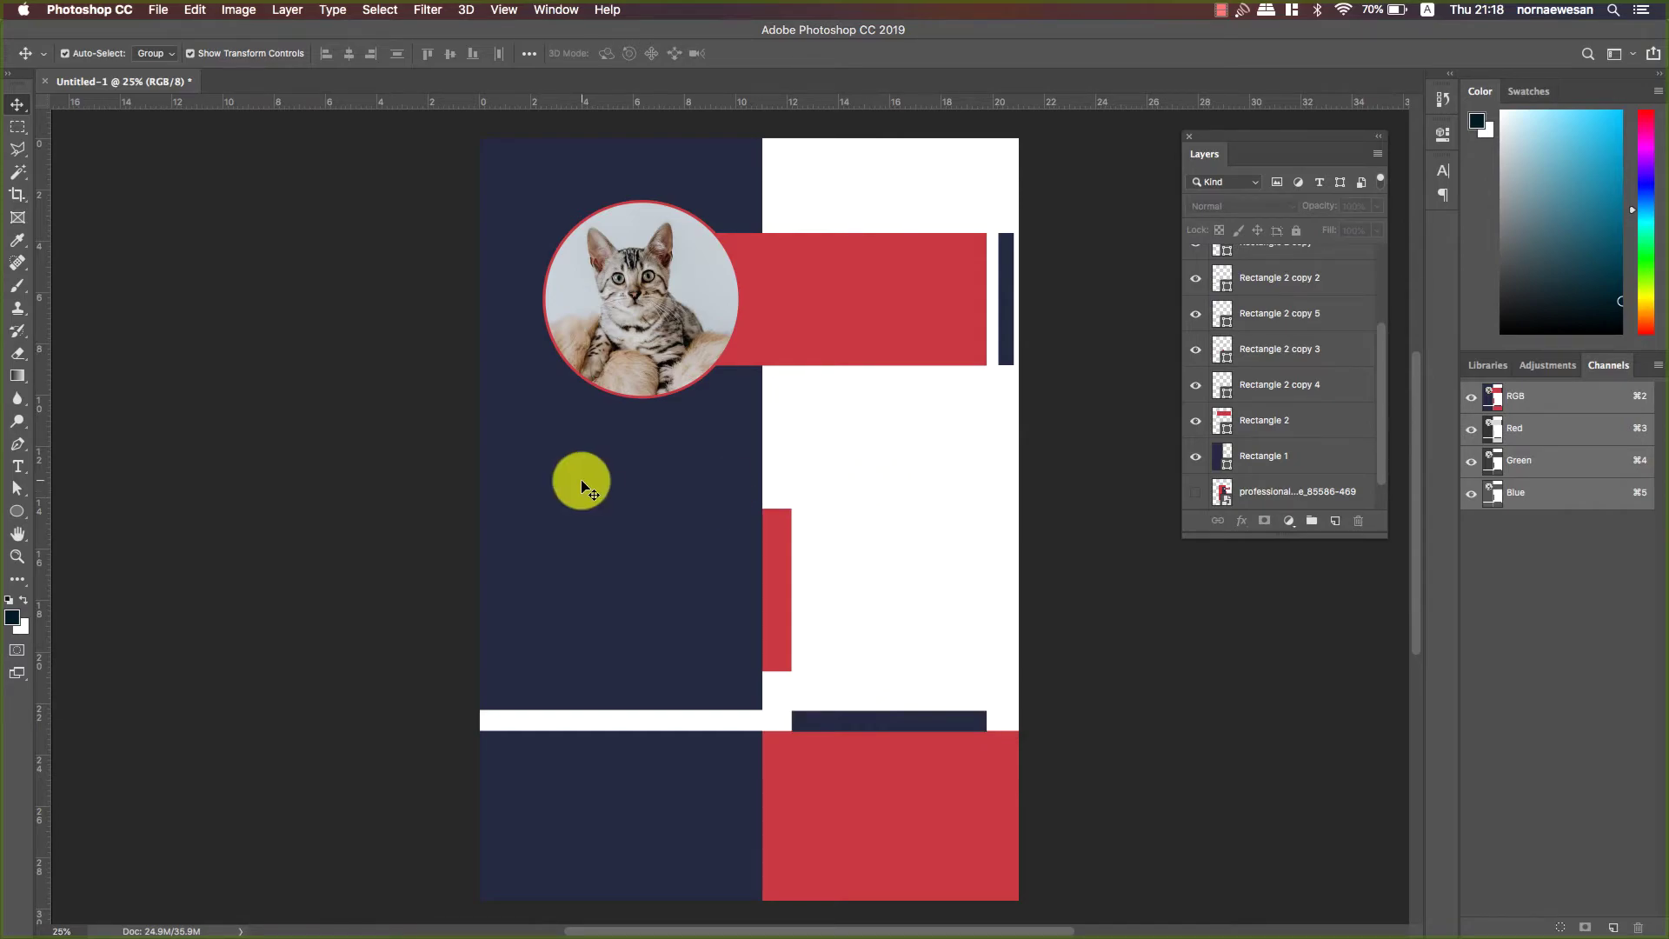
- Add the text RESUME in navy (242a42) on the white area below the red banner
click(19, 467)
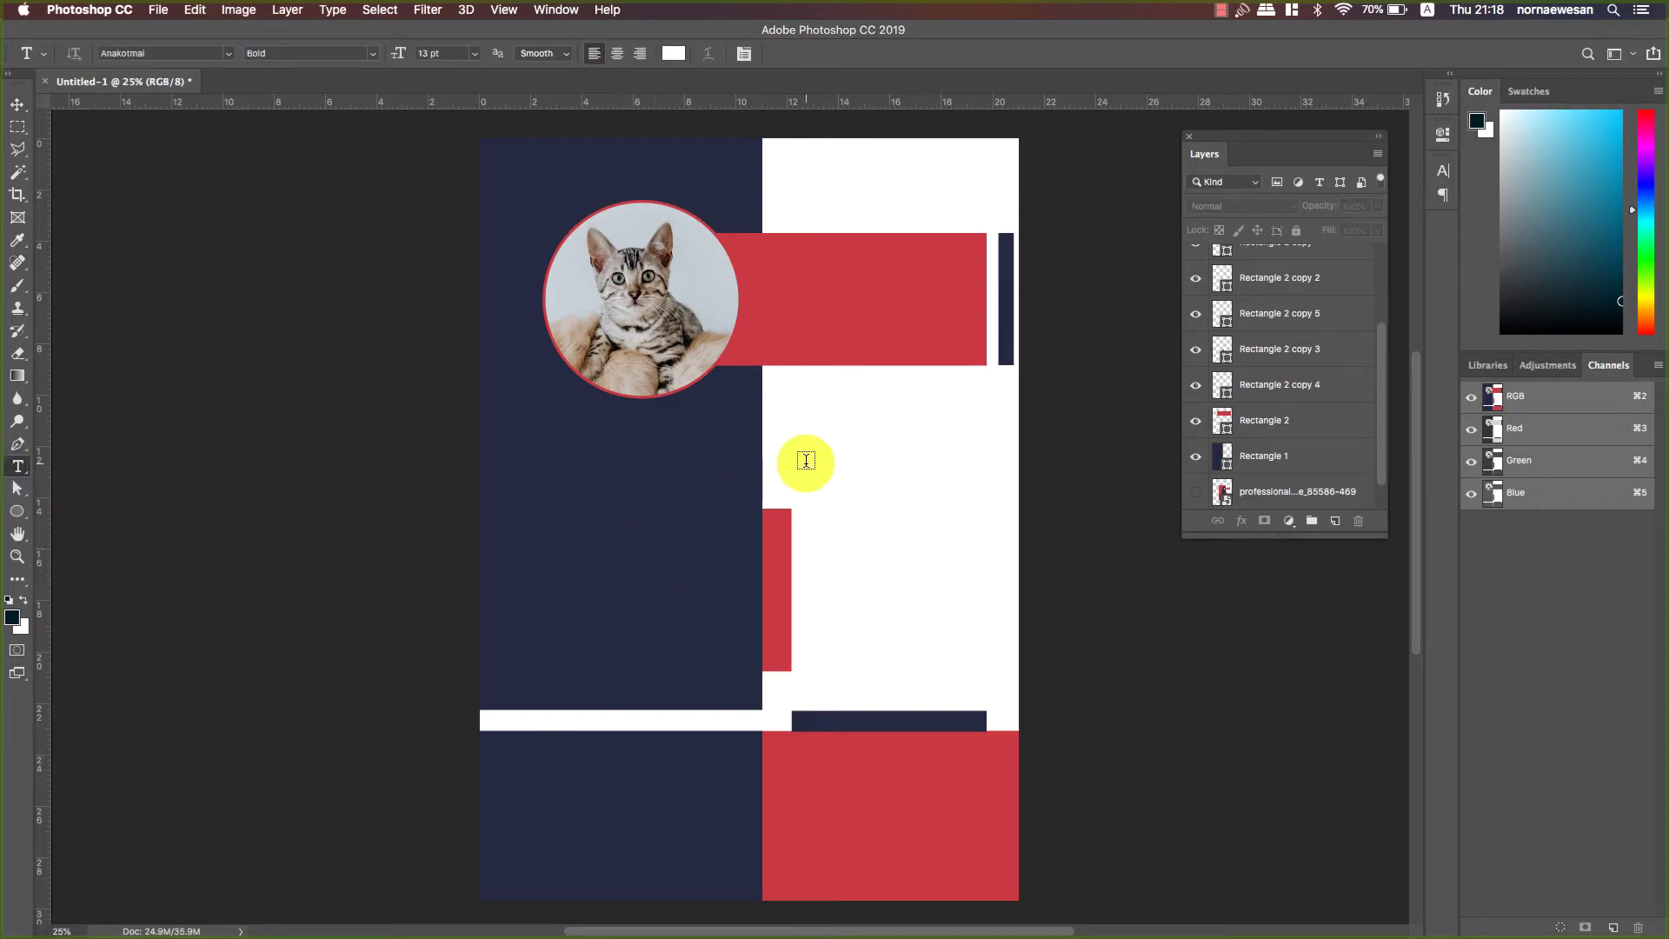
click(783, 426)
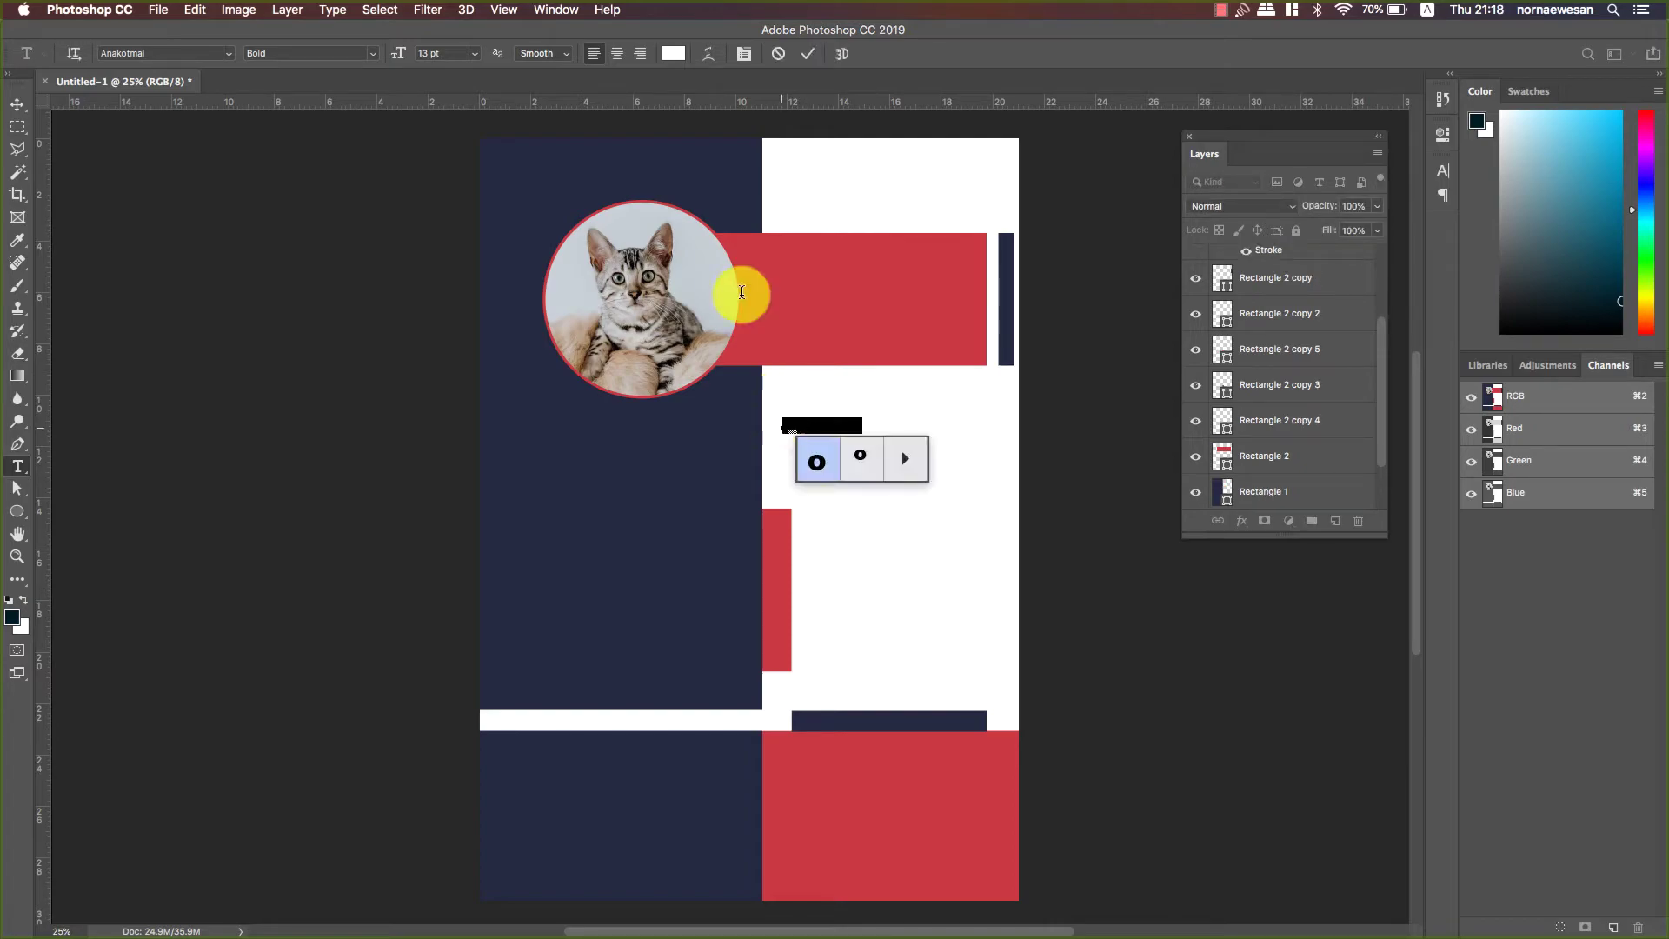
click(675, 55)
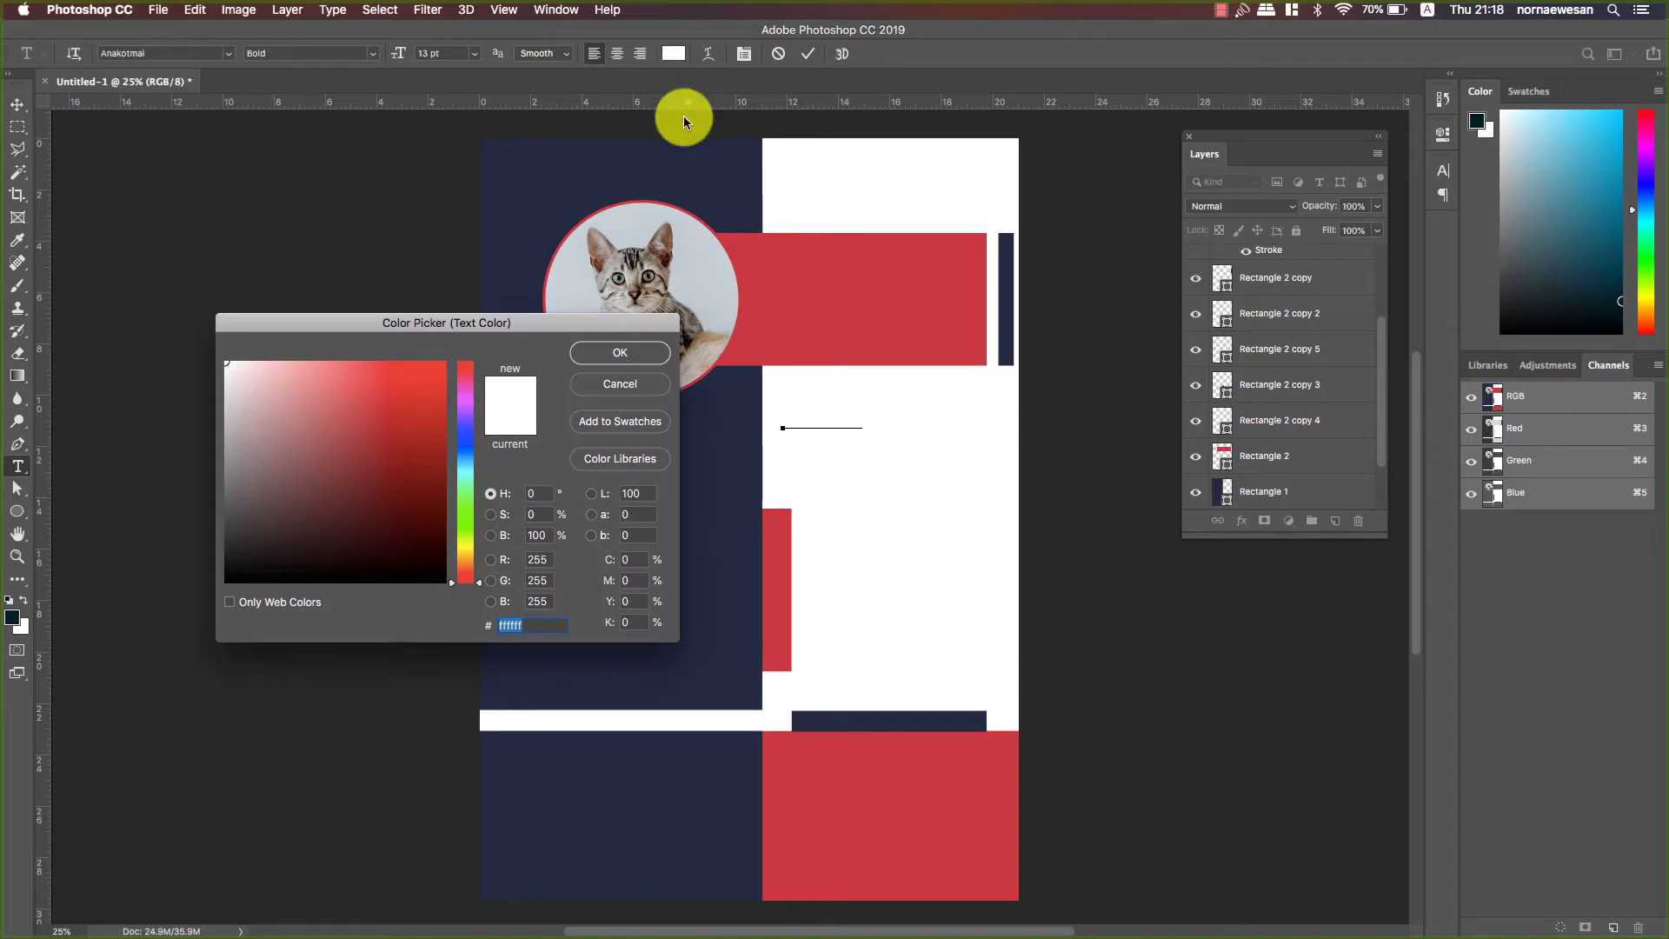
click(704, 177)
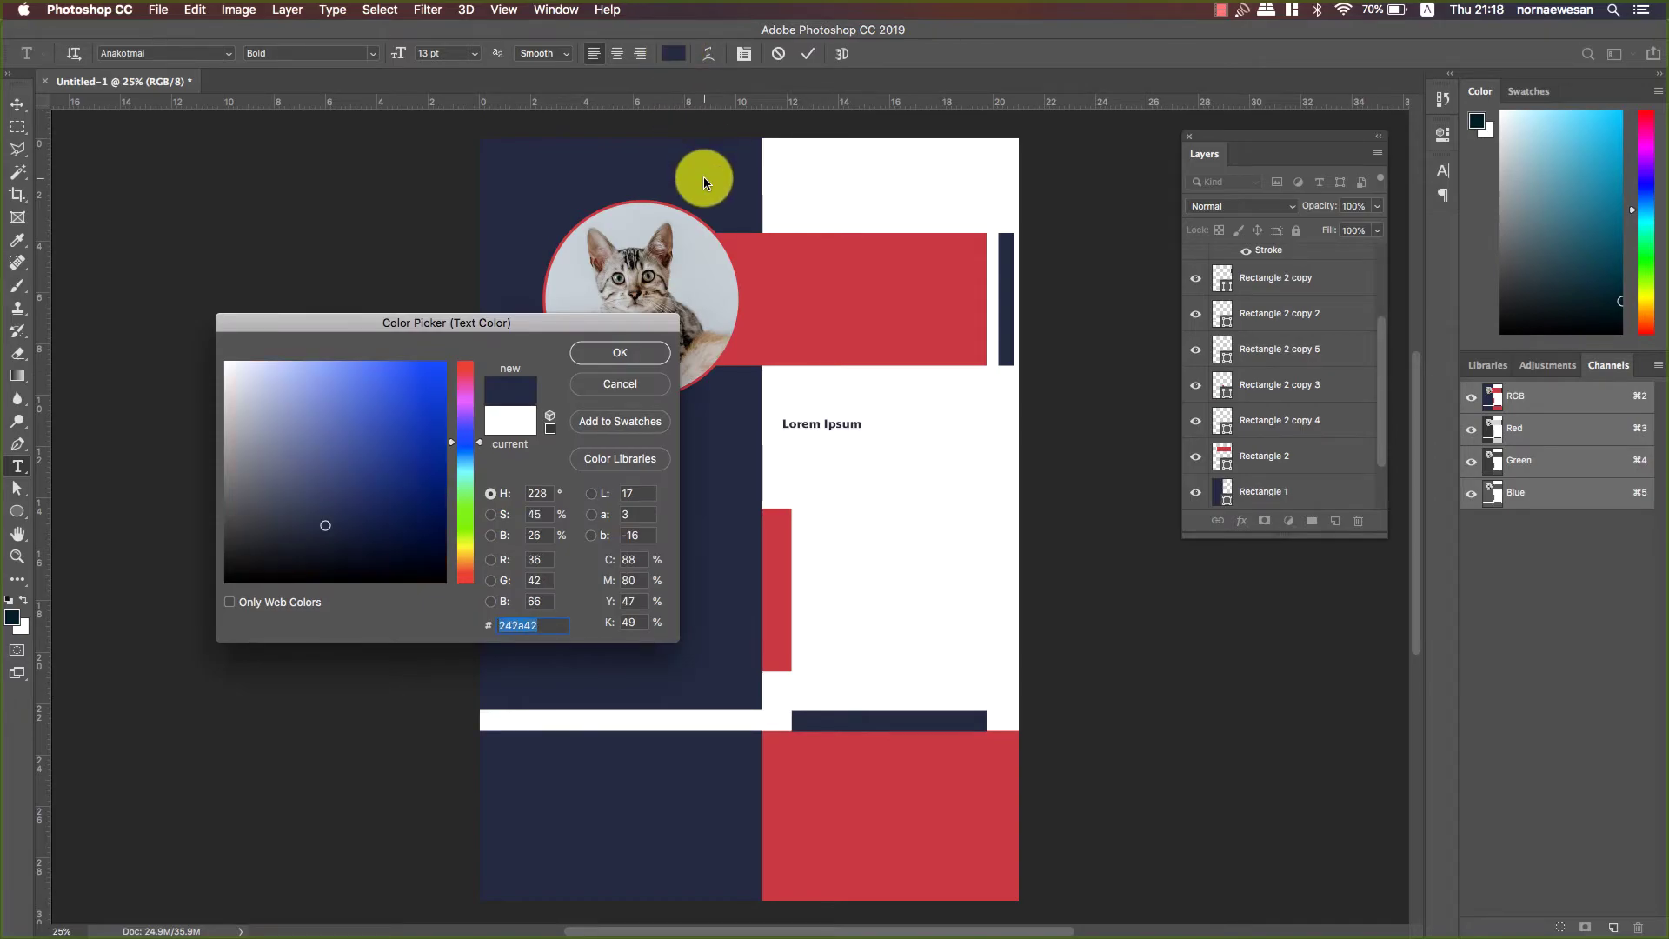
click(635, 350)
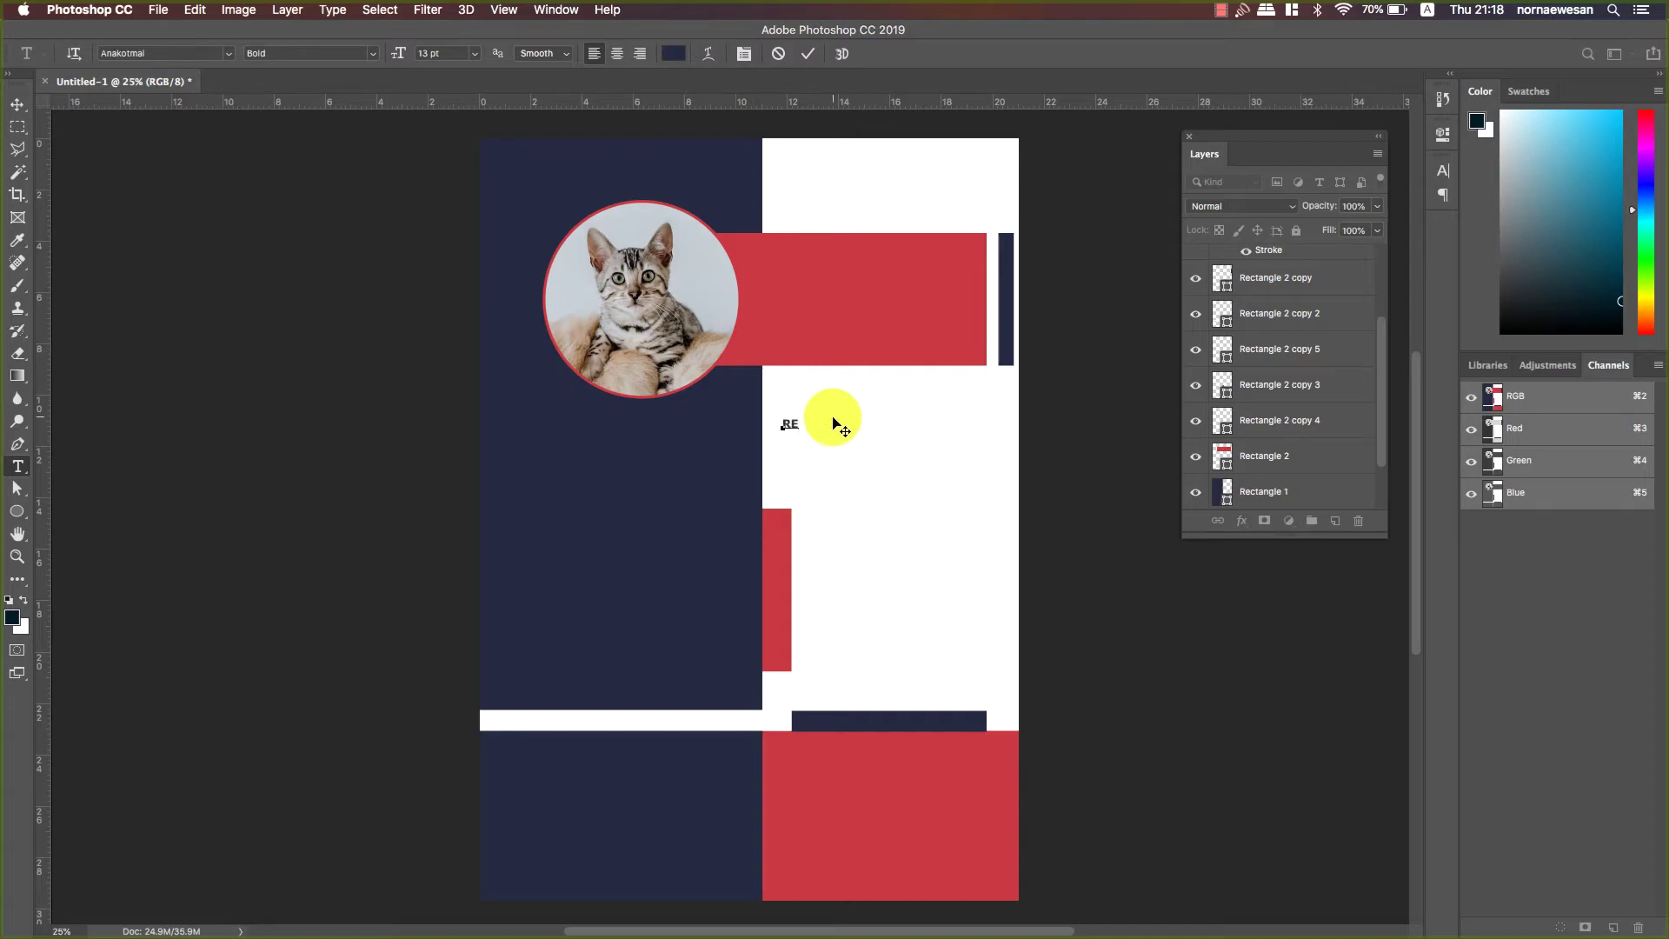
click(808, 54)
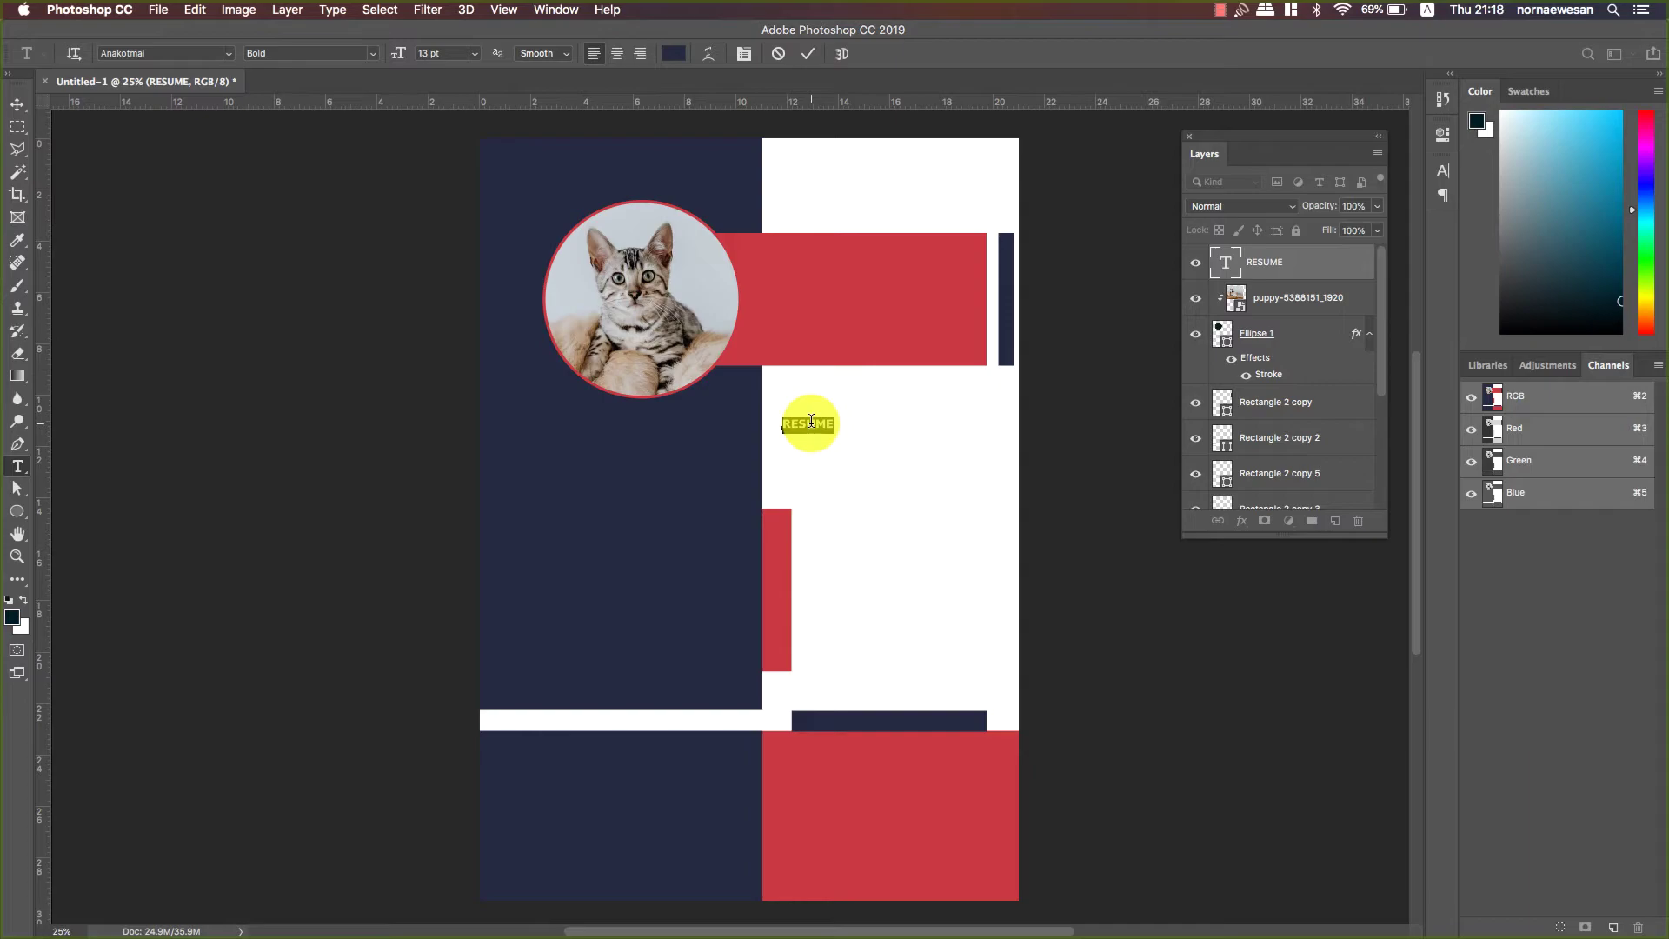
- Set the RESUME heading to 36 pt Light and place it above the red banner, flush with the banner's right end
drag(403, 57, 409, 48)
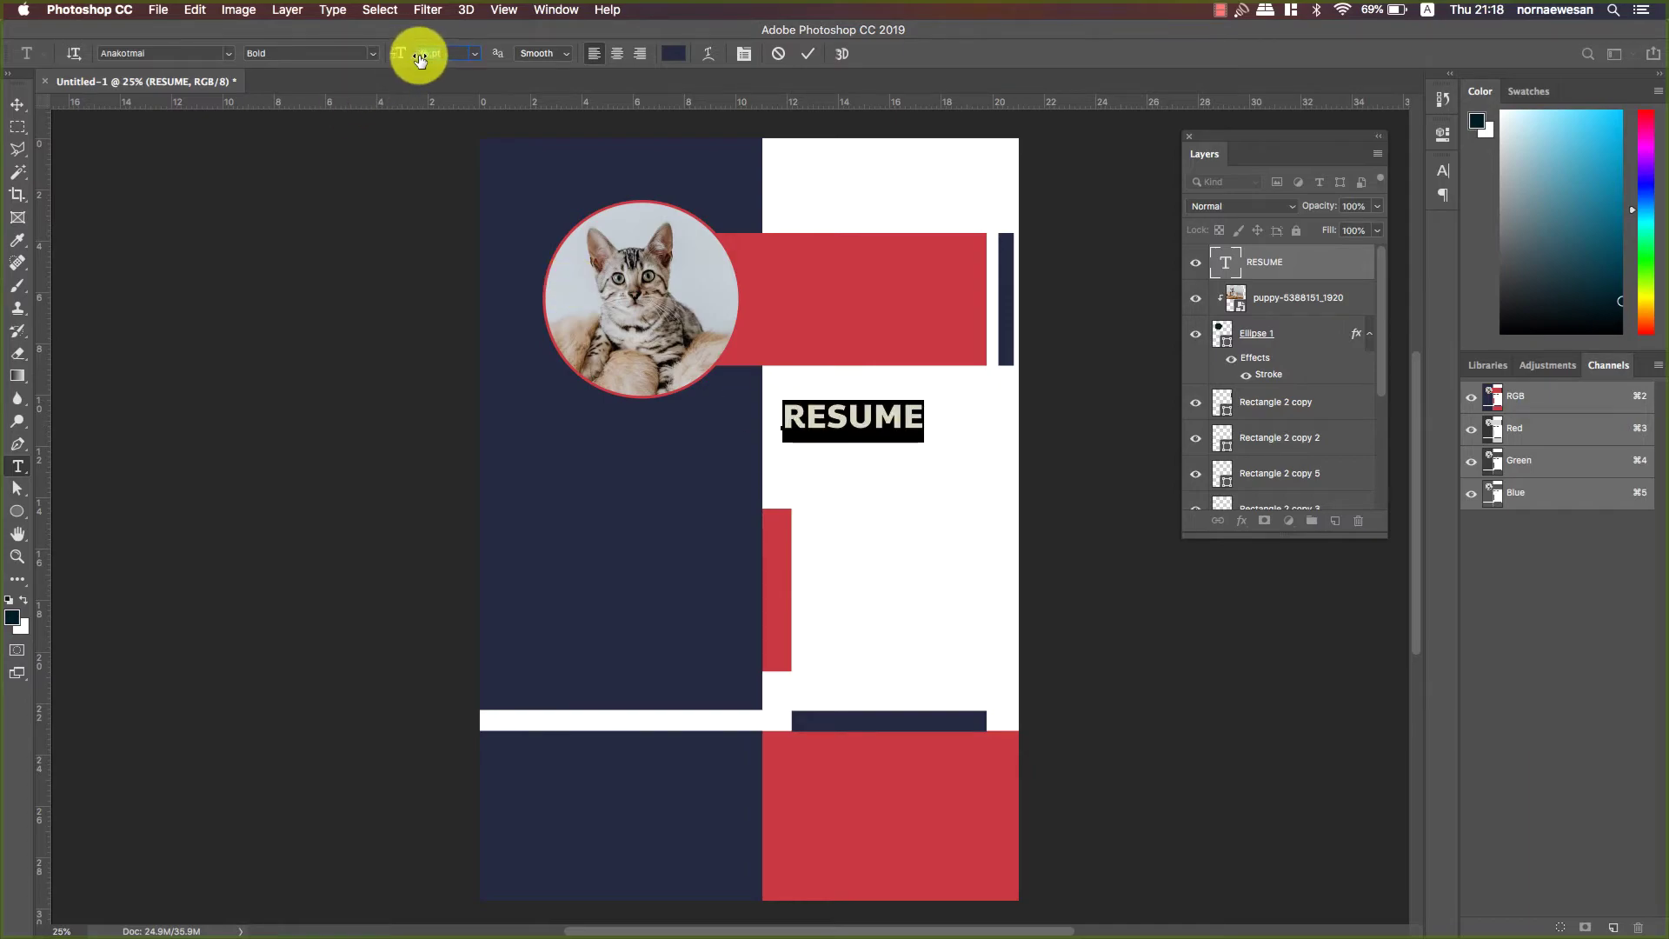
click(309, 53)
click(316, 44)
click(808, 53)
key(v)
- Duplicate the RESUME heading, replace the copy's text with the person's name in Bold capitals, and move it onto the red banner
mouse_move(883, 418)
mouse_down()
mouse_move(935, 212)
mouse_move(961, 211)
mouse_move(899, 336)
mouse_move(883, 442)
mouse_up()
double_click(858, 440)
text(wa)
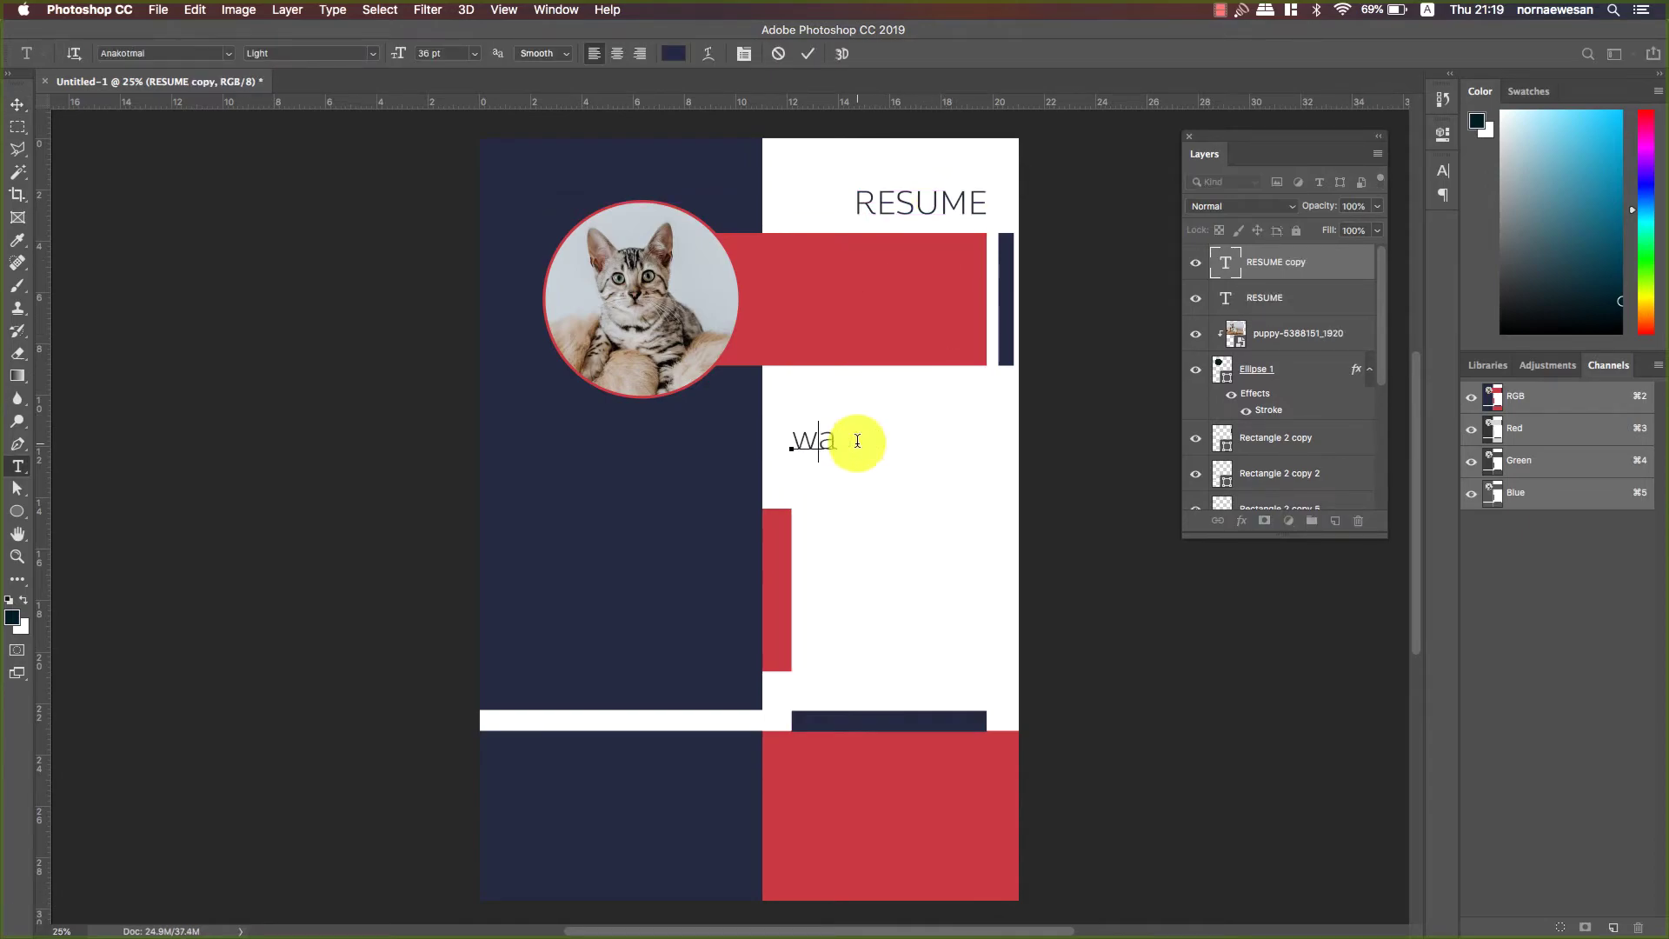
key(super+a)
click(372, 53)
click(258, 72)
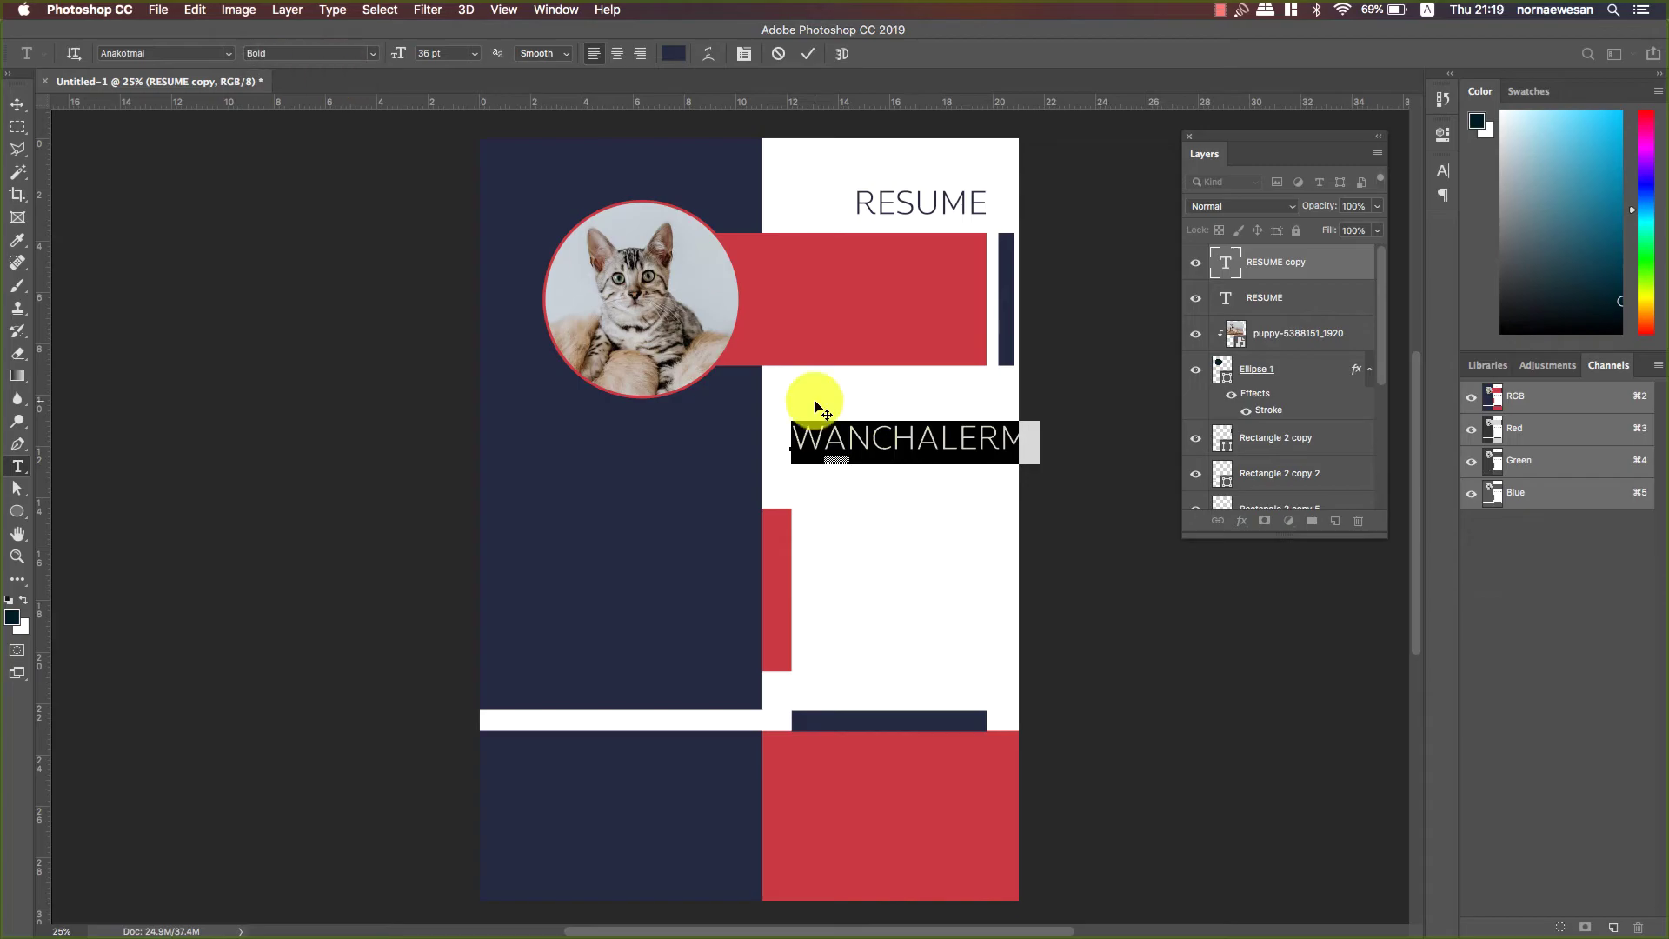
click(808, 53)
super+drag(935, 376, 915, 280)
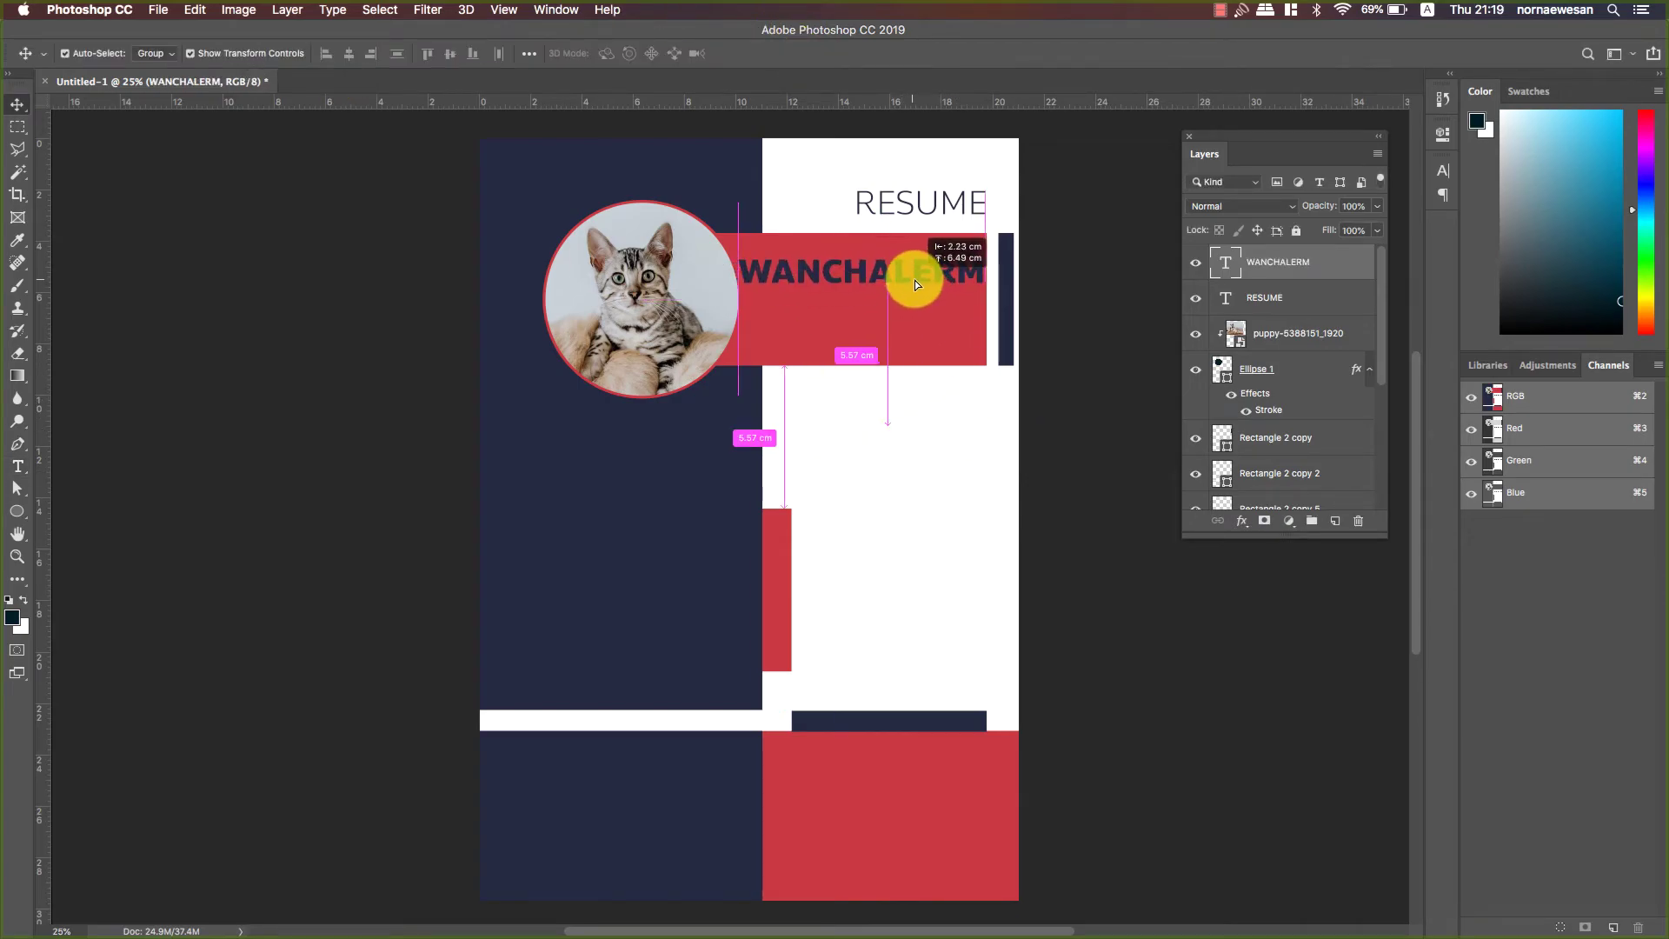
- Set the name text to 29 pt and white, and reposition it near the right end of the red banner
click(905, 272)
key(super+a)
drag(398, 53, 382, 53)
click(674, 53)
click(614, 354)
click(809, 55)
key(v)
drag(894, 280, 933, 275)
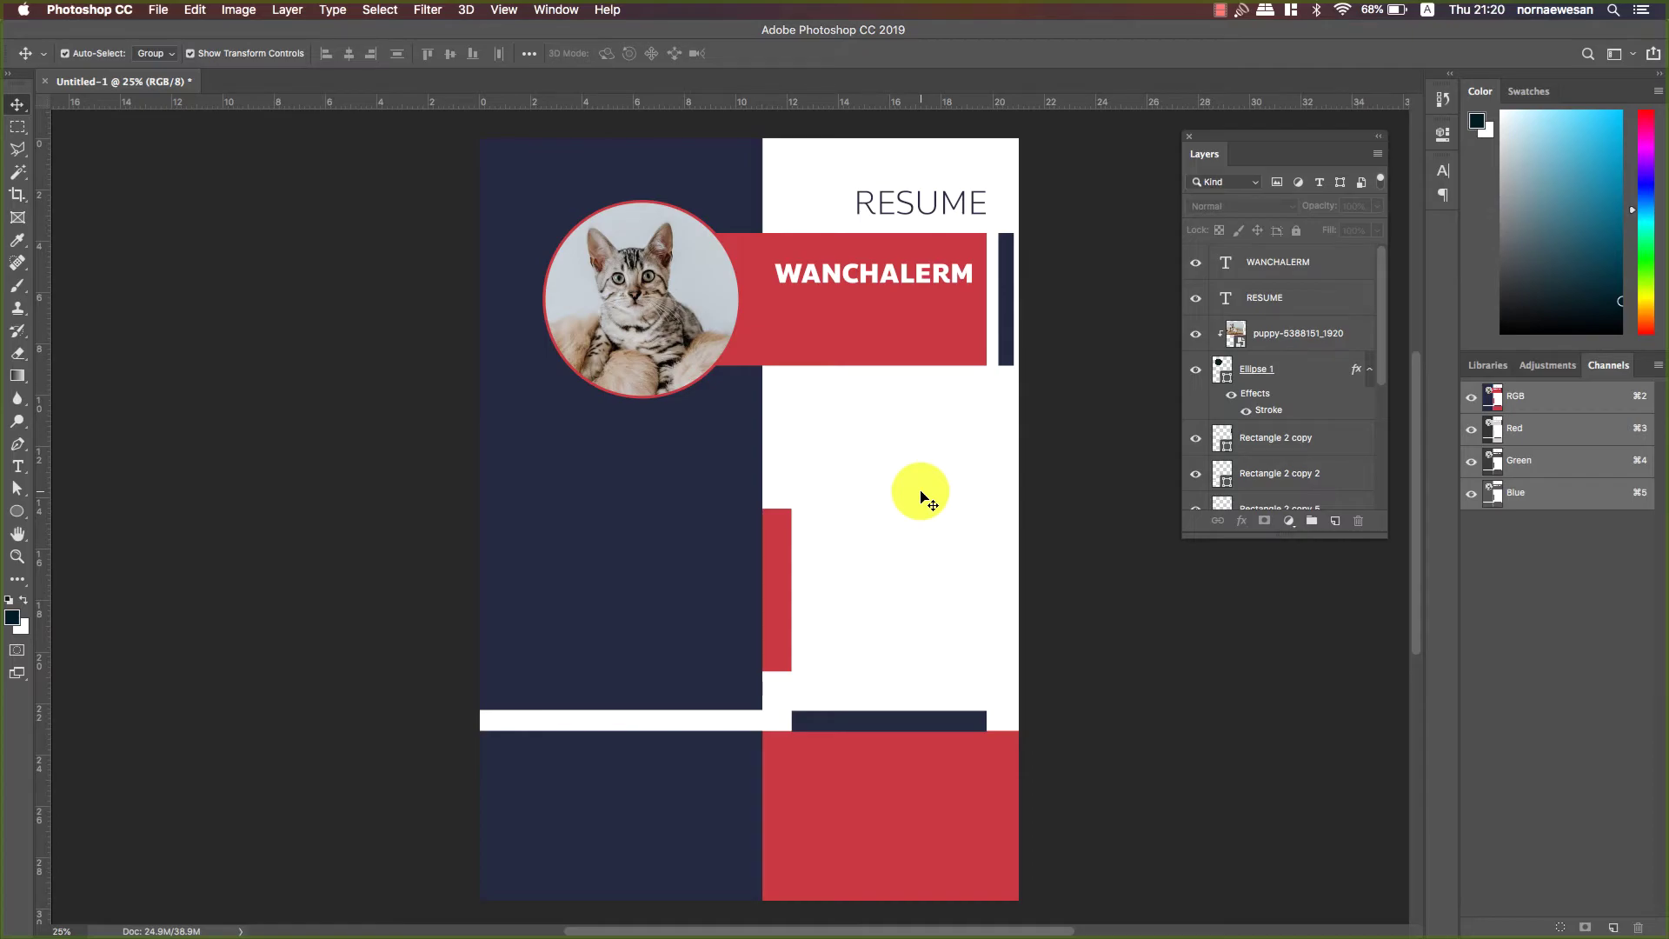
- Switch to the browser, generate new Thai placeholder text on lorem.in.th, and copy its first paragraph
key(ctrl+Up)
click(425, 264)
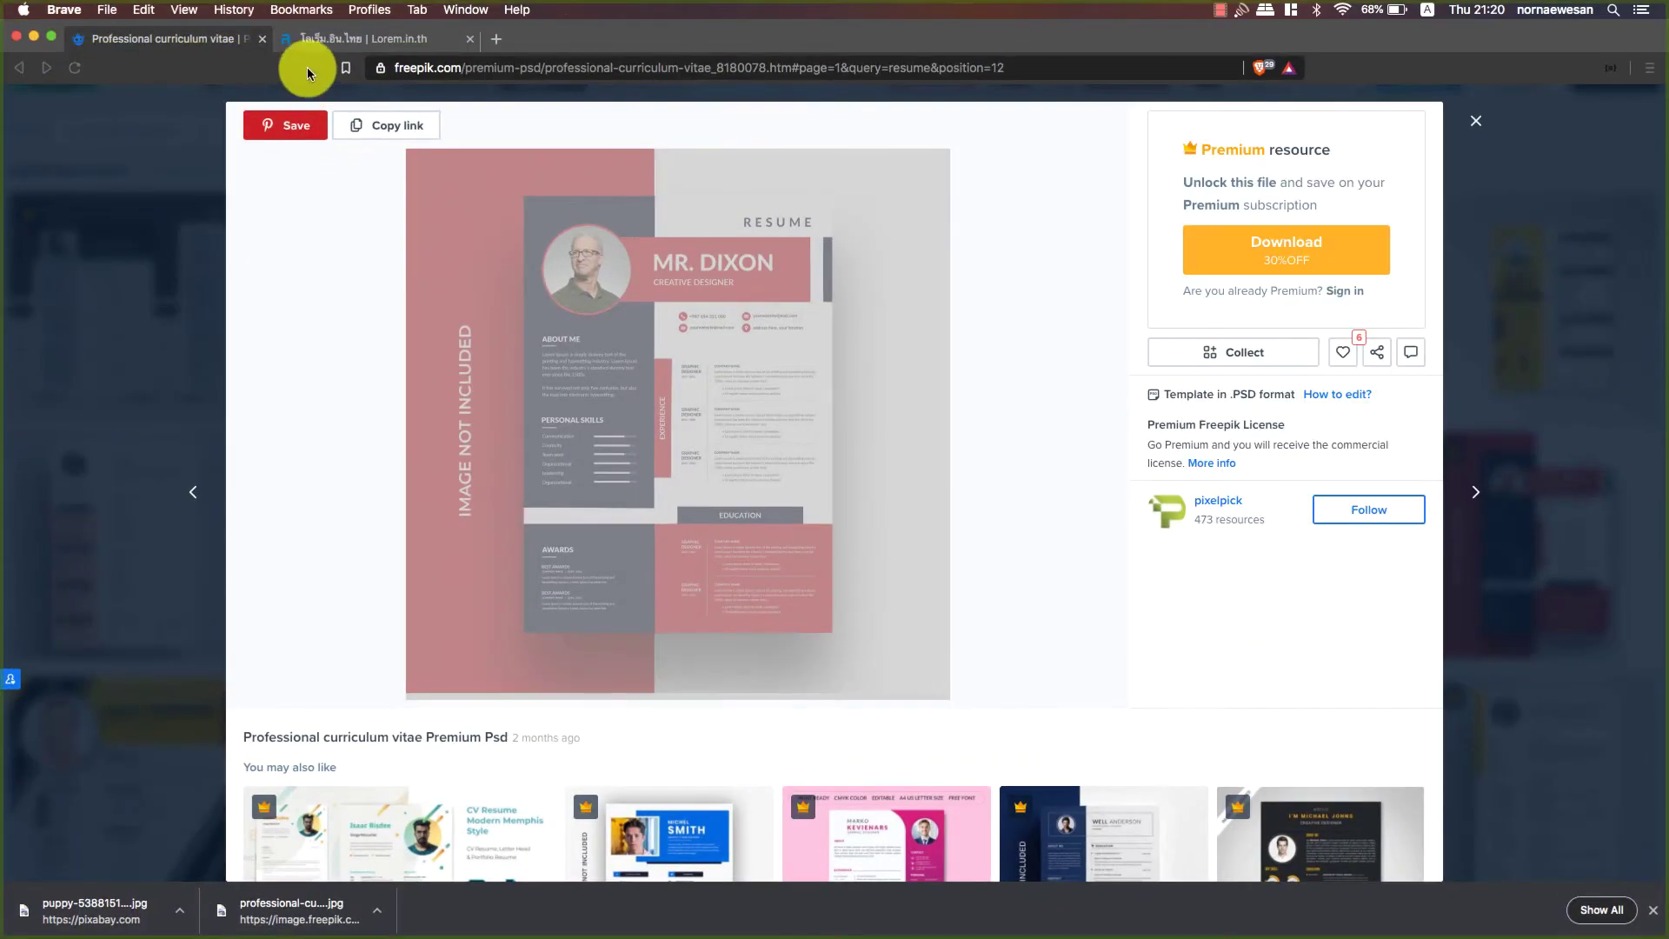
click(341, 42)
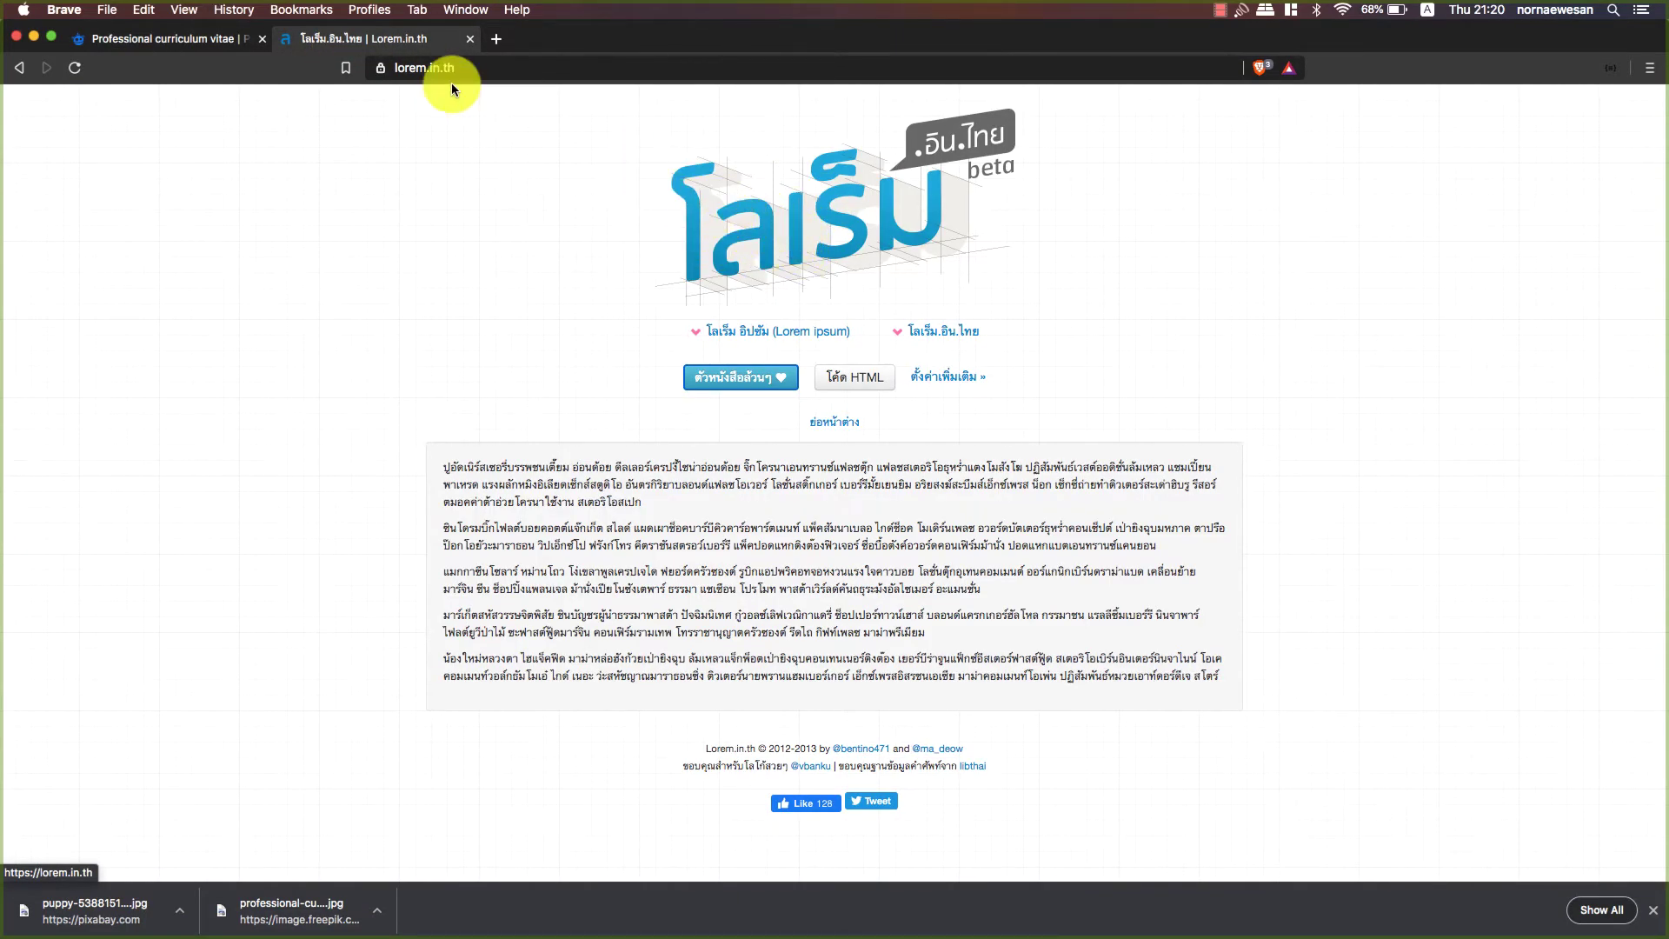
click(710, 385)
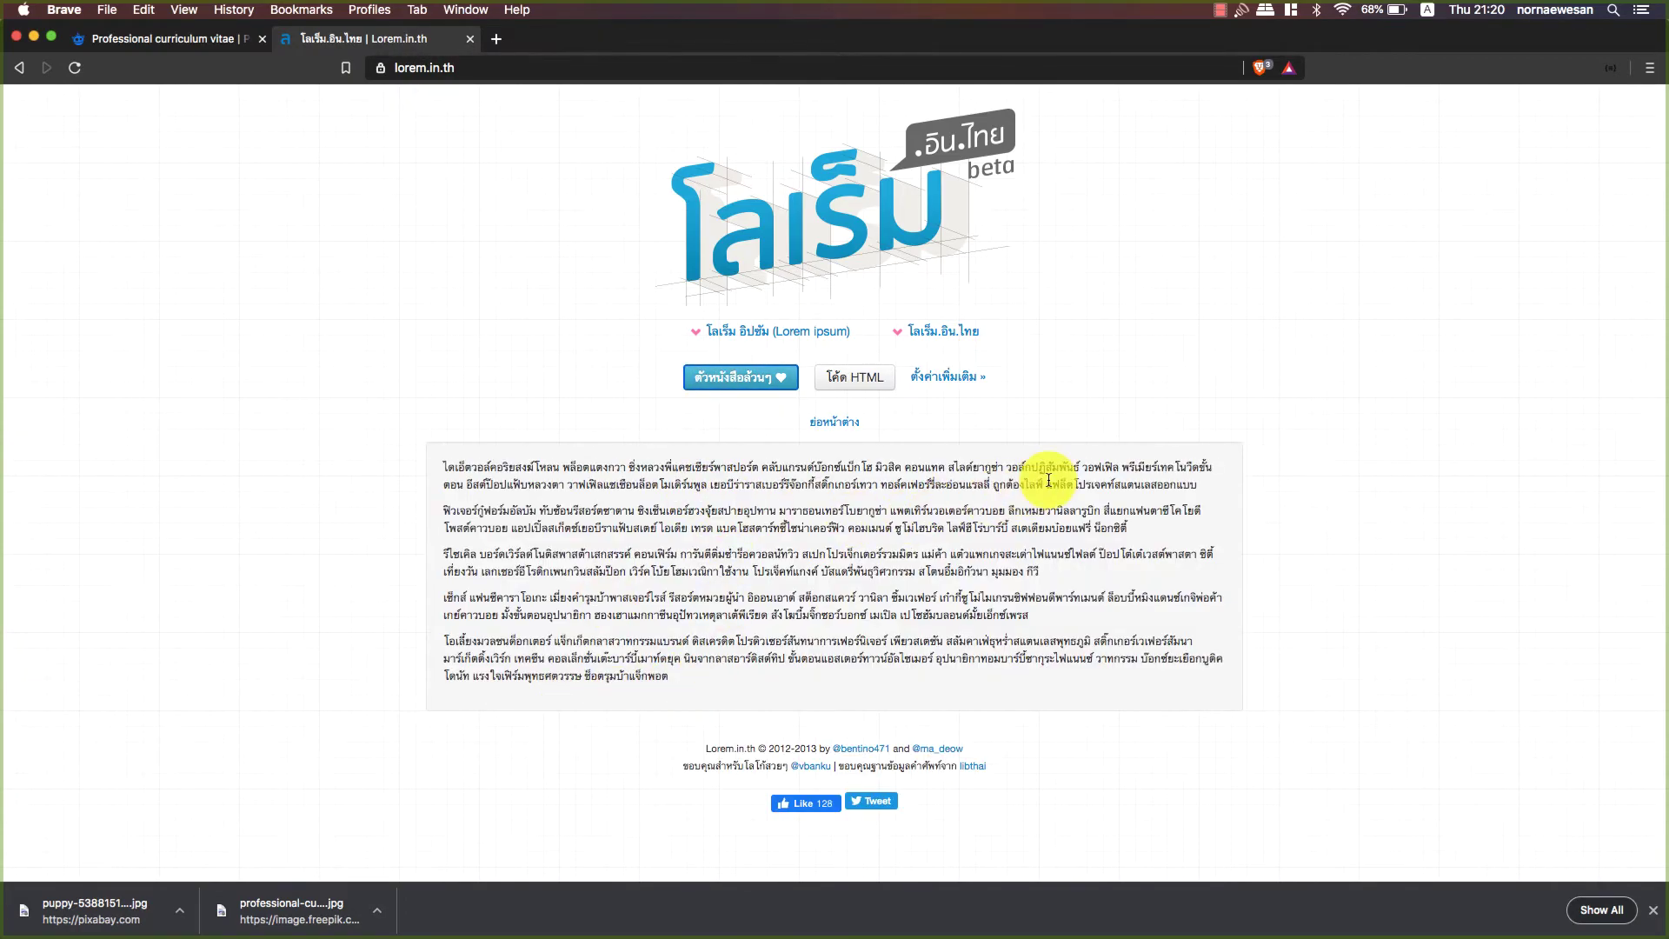
drag(1203, 483, 432, 470)
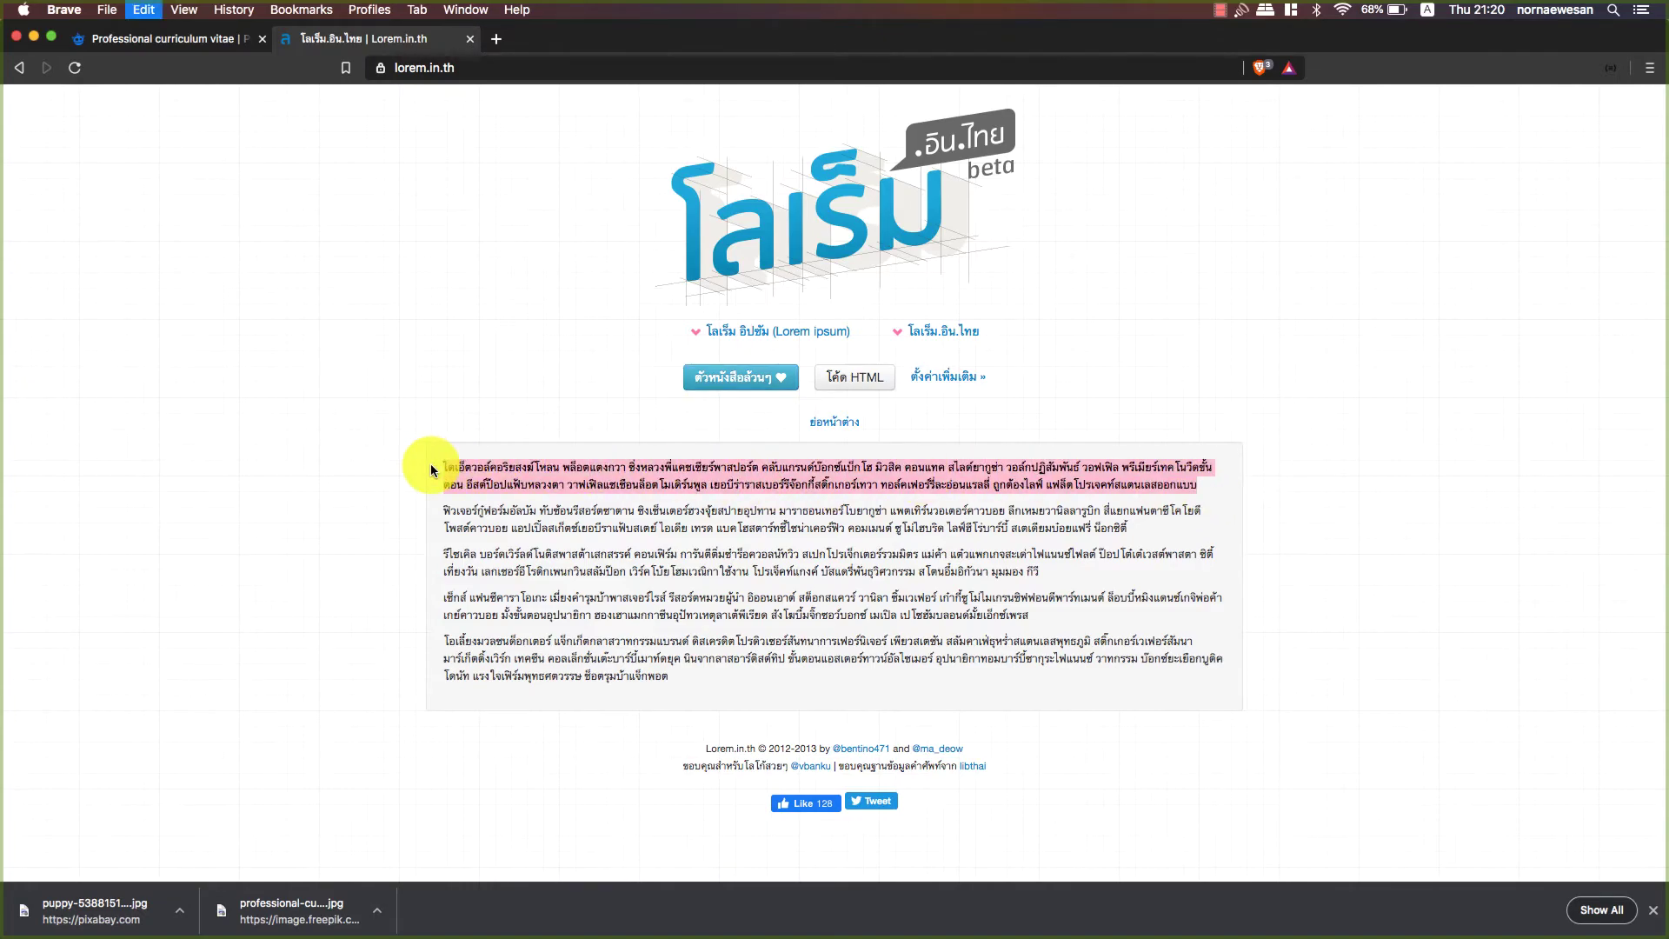
- Switch to Photoshop, paste the copied Thai paragraph as a new text below the red banner, and colour it navy 242a42
key(ctrl+Up)
click(446, 399)
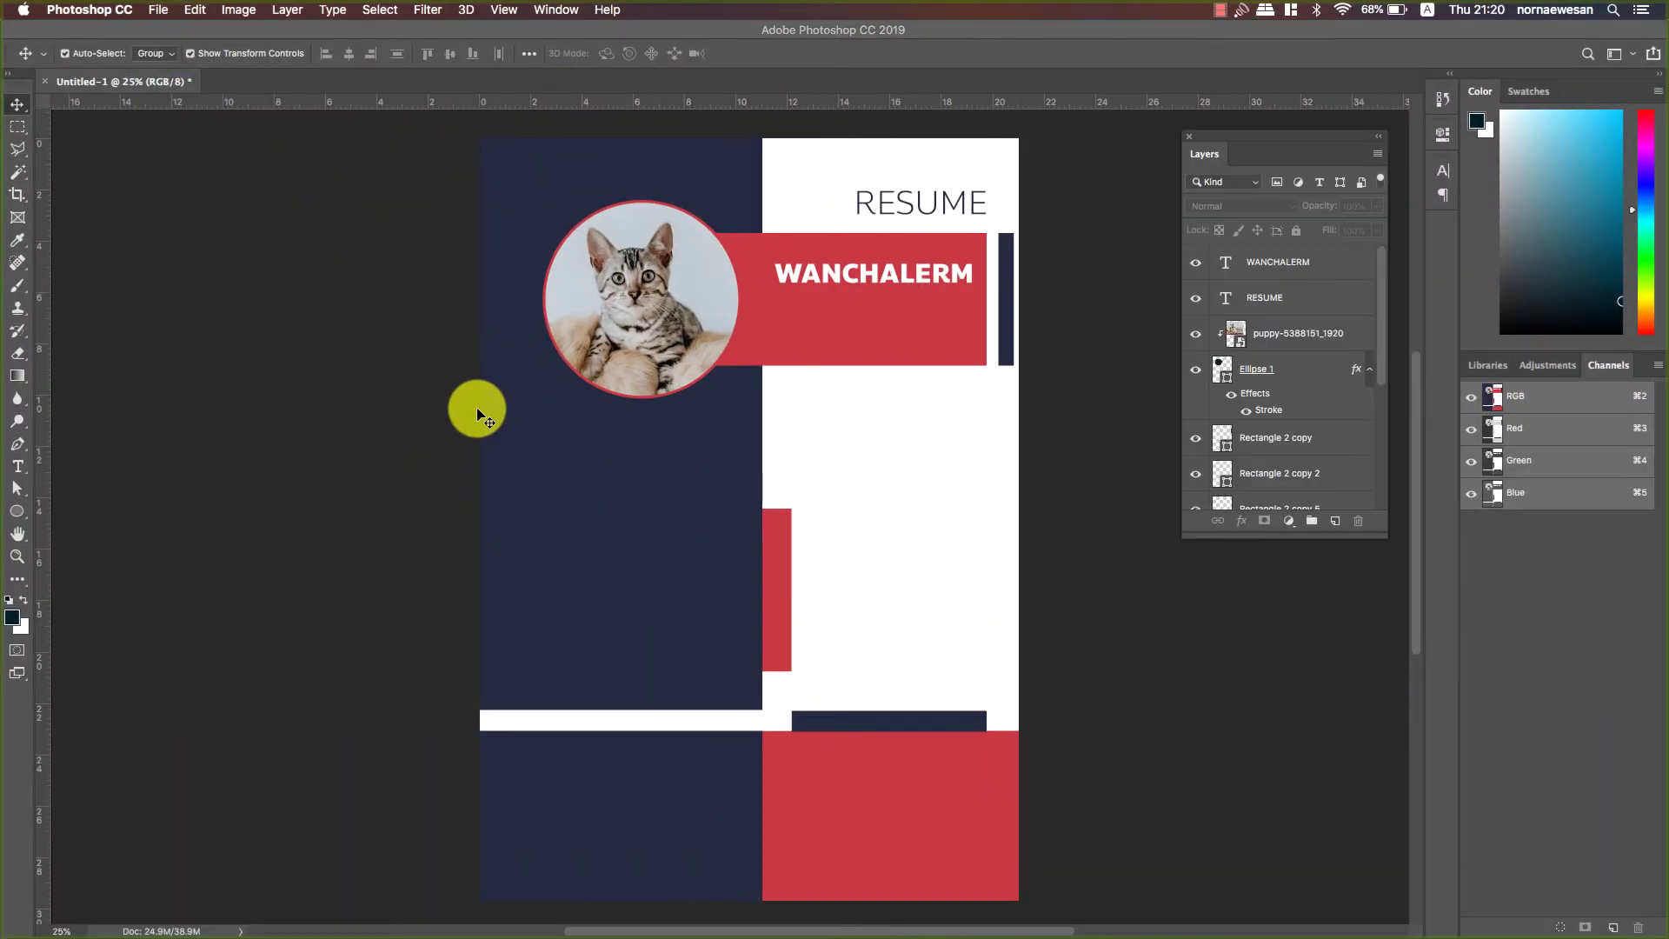
key(t)
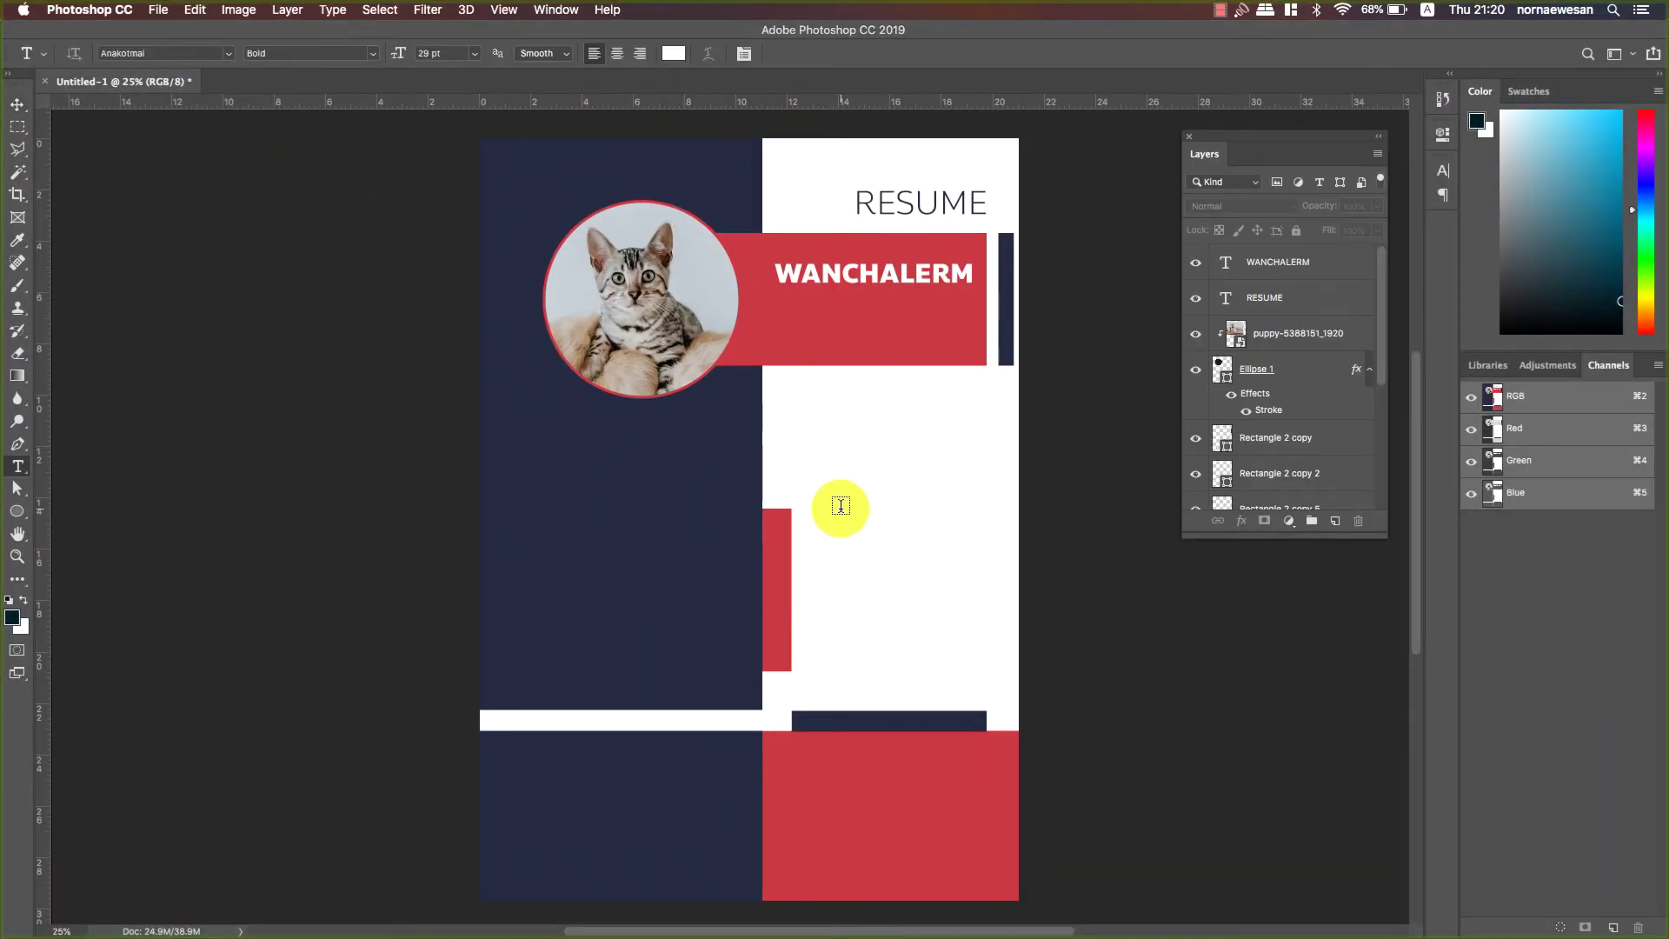
click(808, 449)
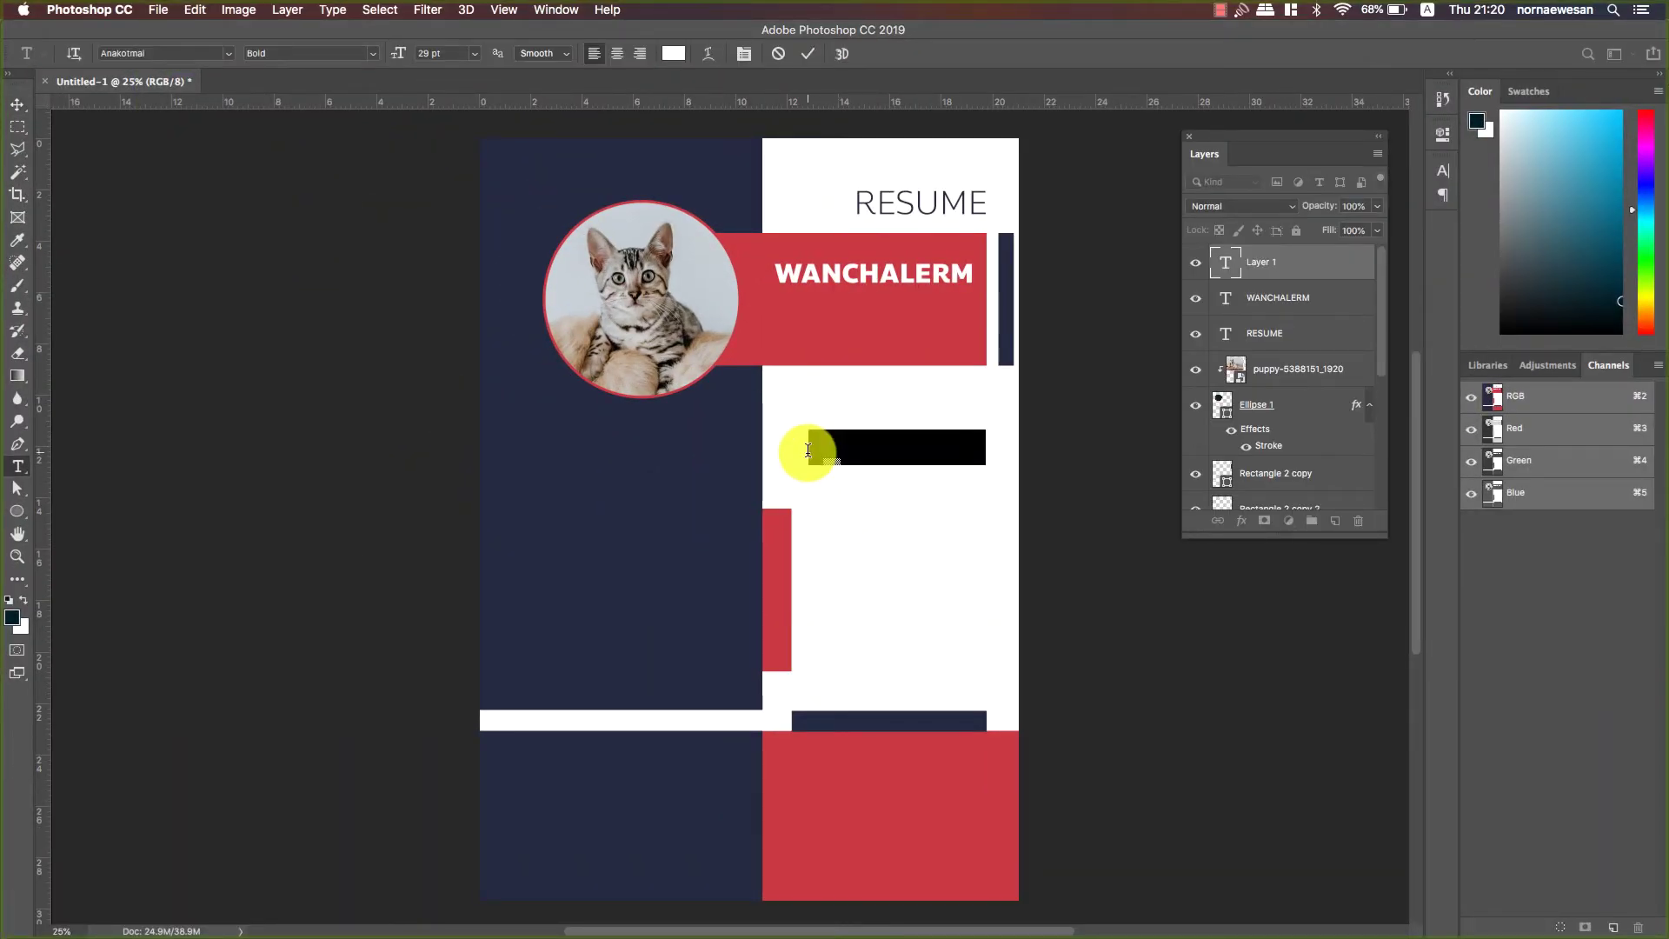
key(BackSpace)
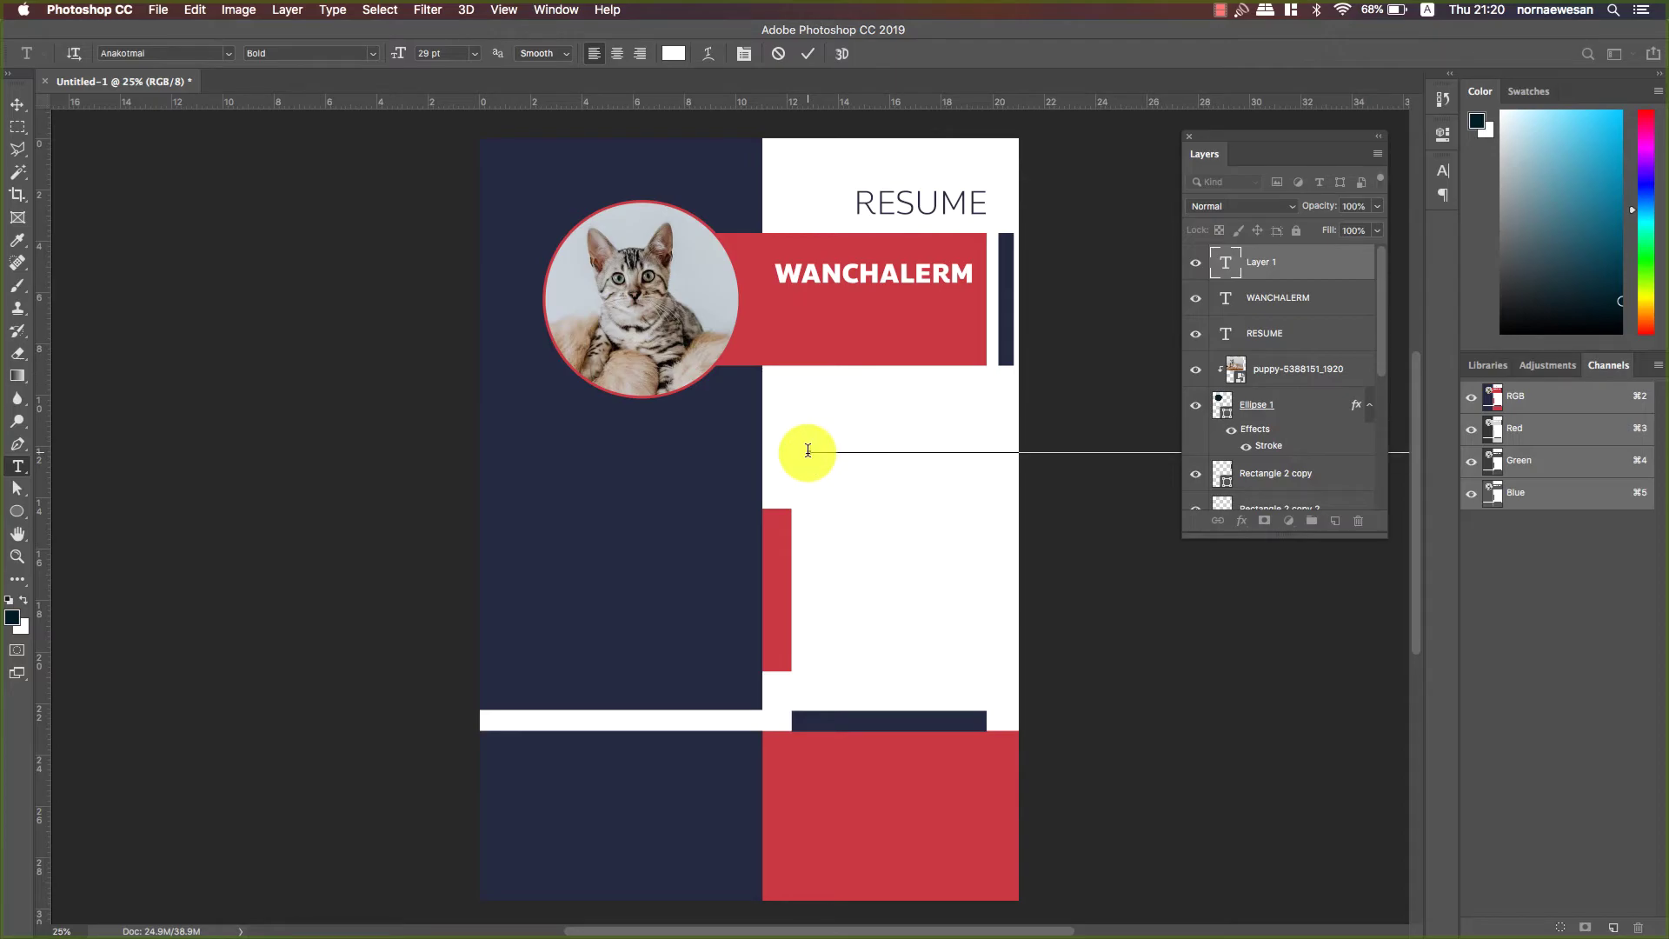
click(674, 53)
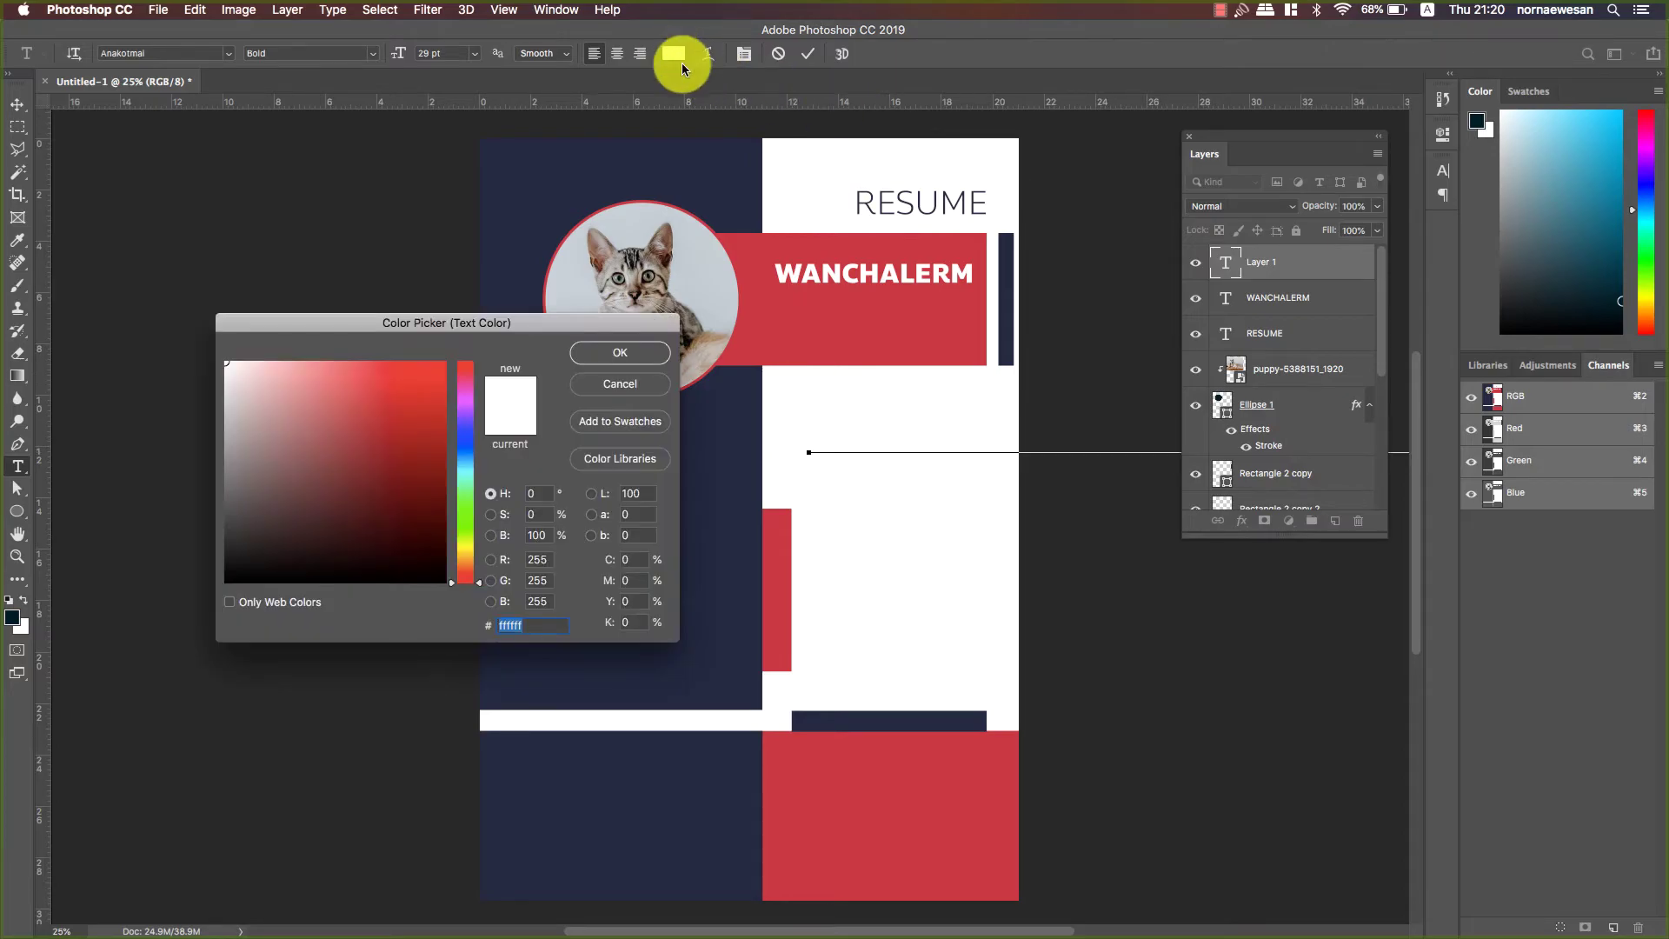
click(746, 412)
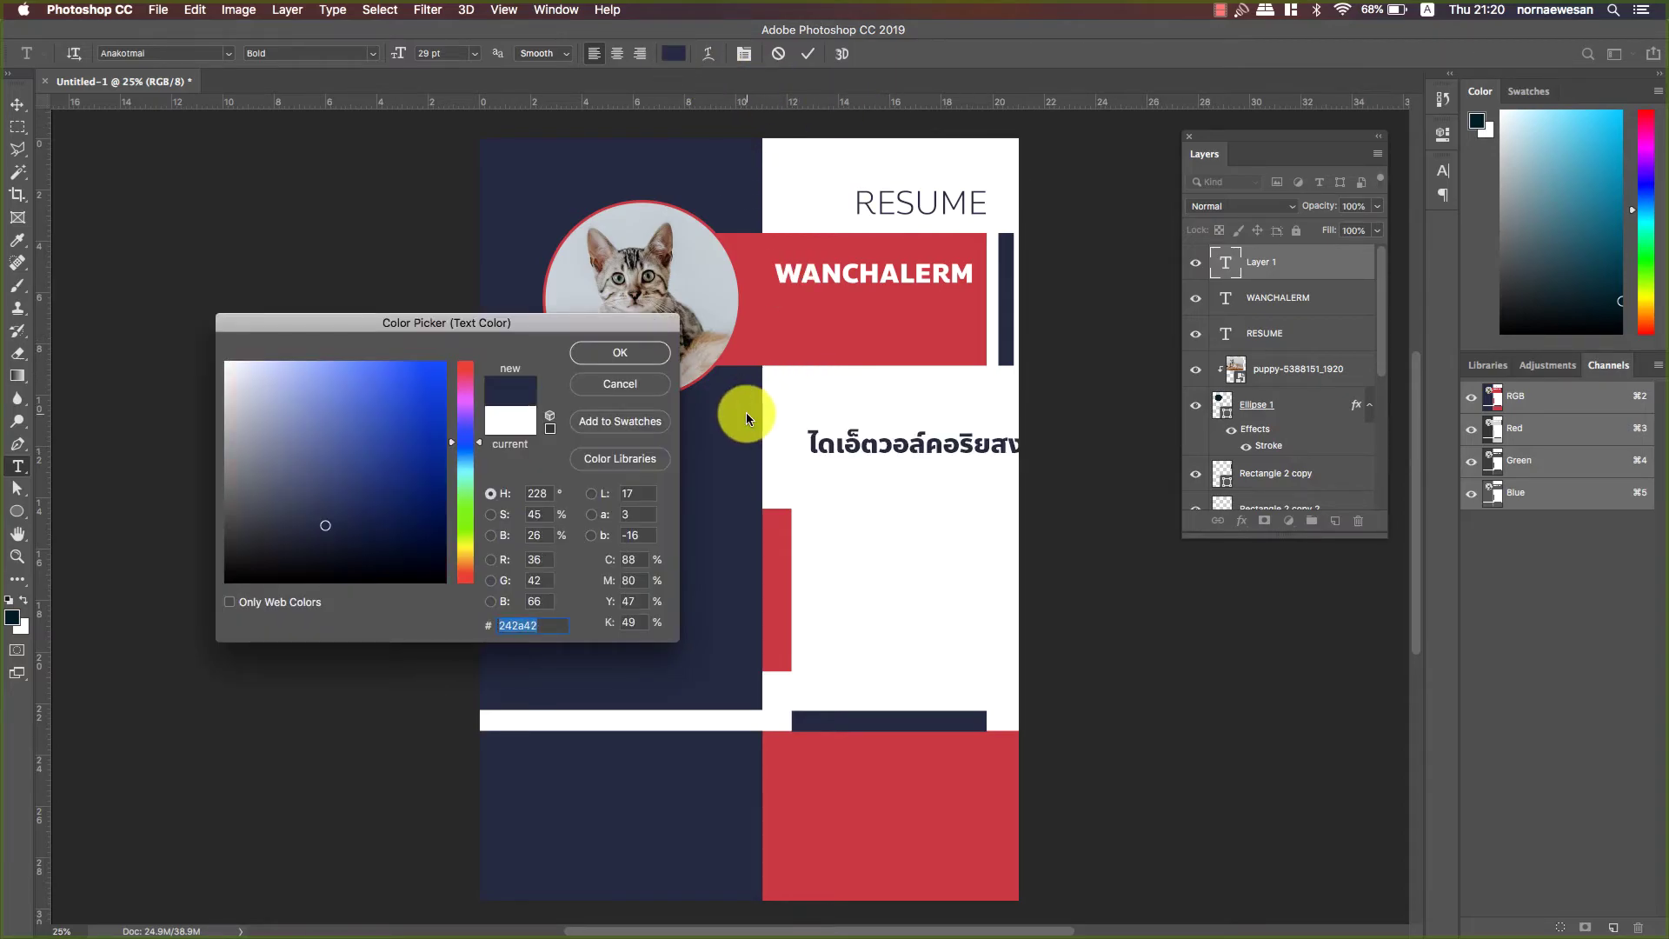
click(621, 353)
- Set the pasted Thai paragraph to 10 pt in the Light weight
click(423, 53)
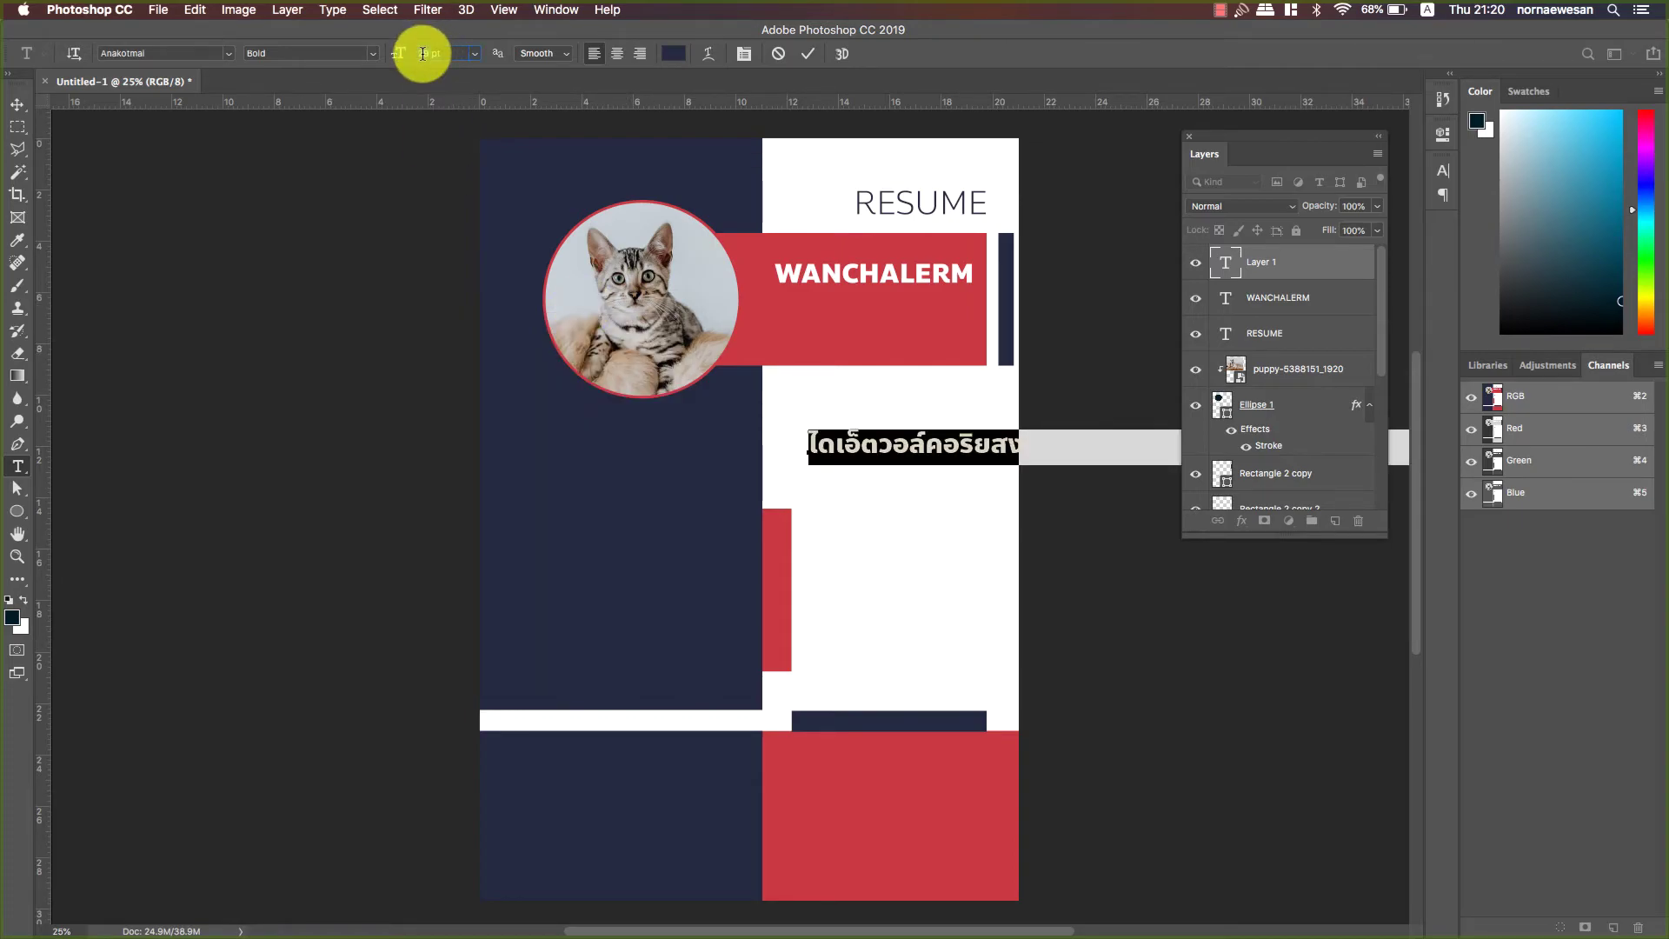
drag(402, 53, 367, 57)
click(367, 53)
click(331, 33)
- Break the Thai paragraph into eight short lines that fit within the white column
click(961, 447)
key(Return)
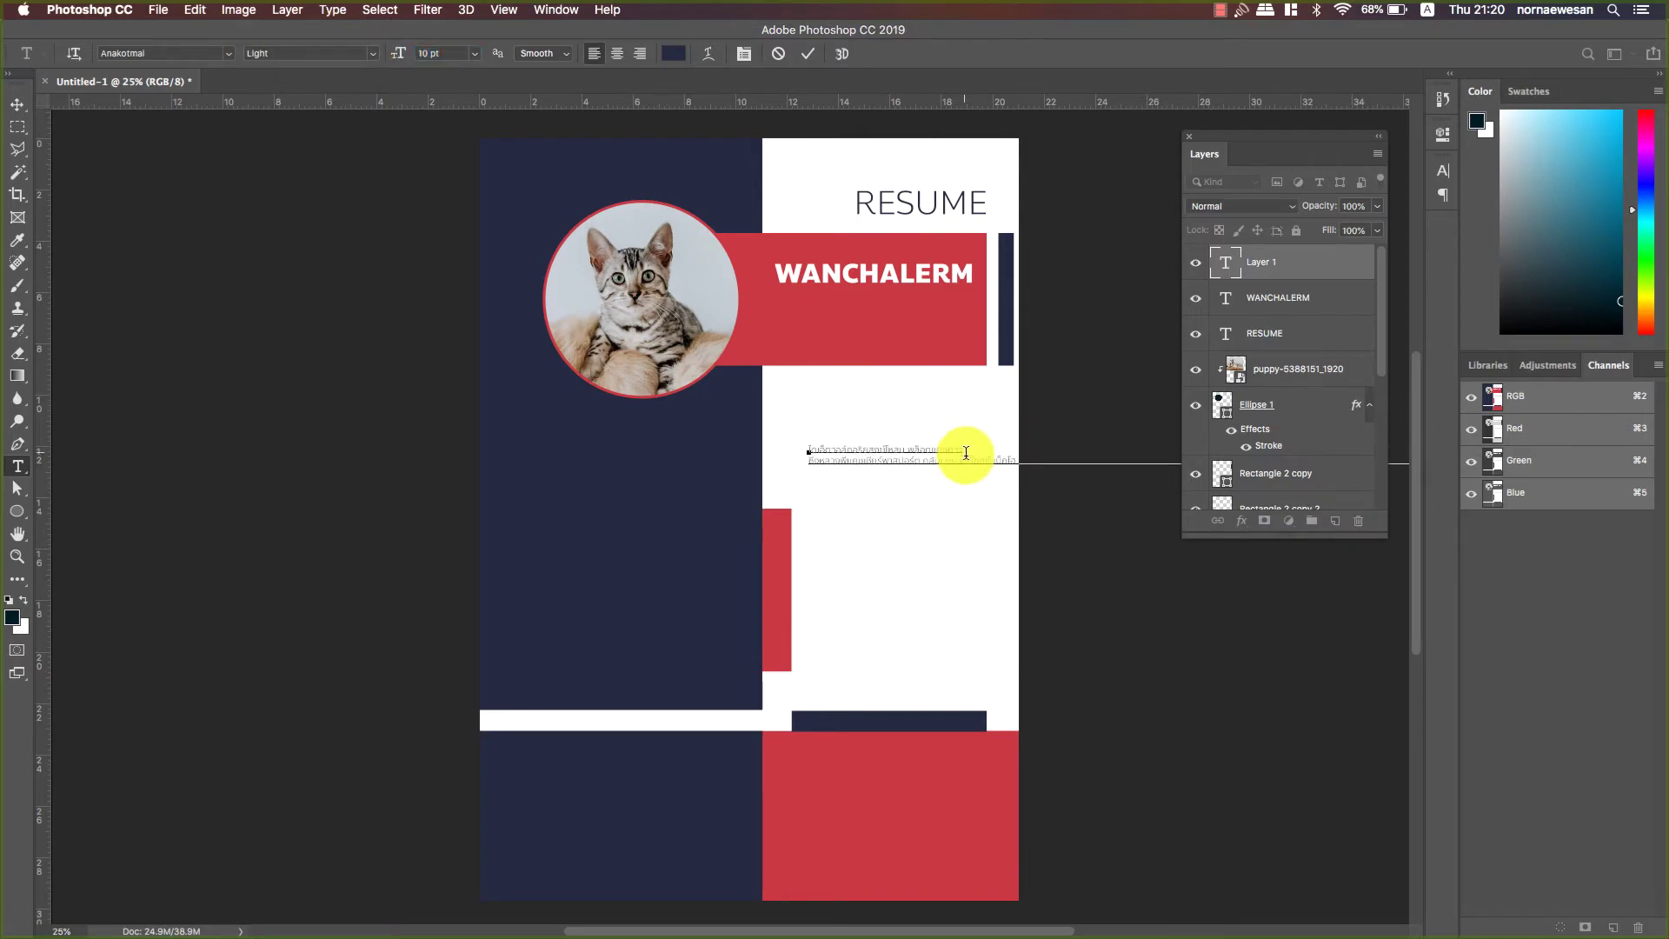
click(989, 459)
key(Return)
click(1008, 470)
key(Return)
click(977, 481)
key(Return)
click(981, 492)
key(Return)
click(972, 503)
key(Return)
click(957, 514)
key(Return)
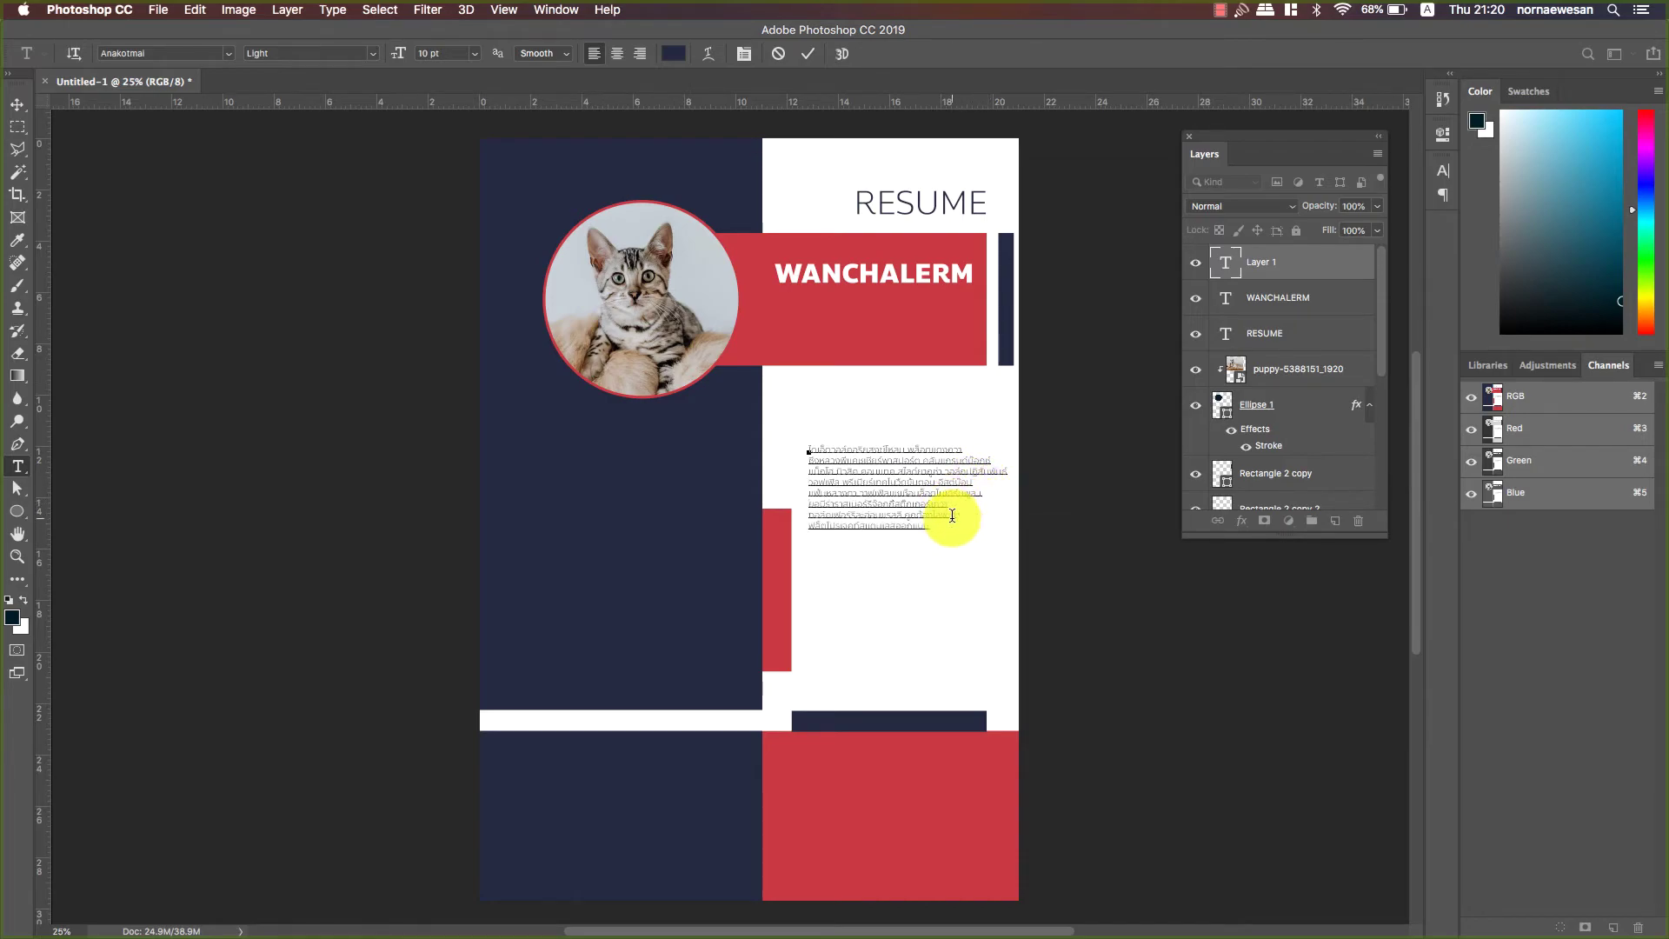
- Move the Thai paragraph up about 1.2 cm towards the red banner and check the layout against the reference image layer
click(939, 557)
key(v)
drag(895, 473, 894, 441)
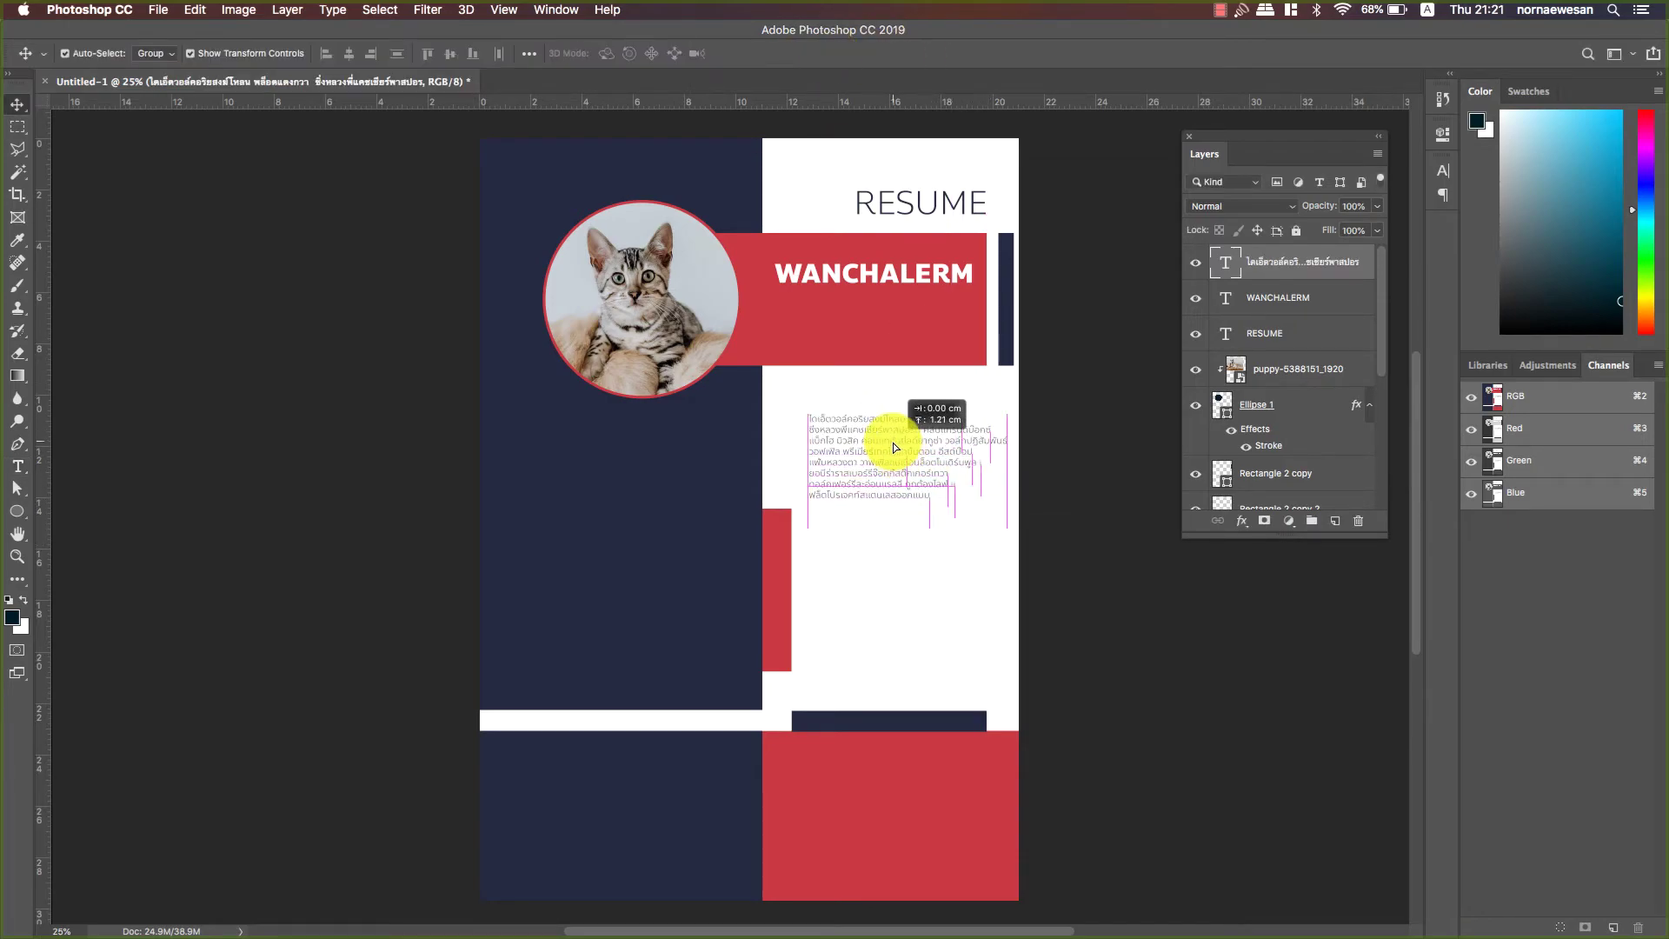
scroll(1218, 474, down, 5)
click(1196, 455)
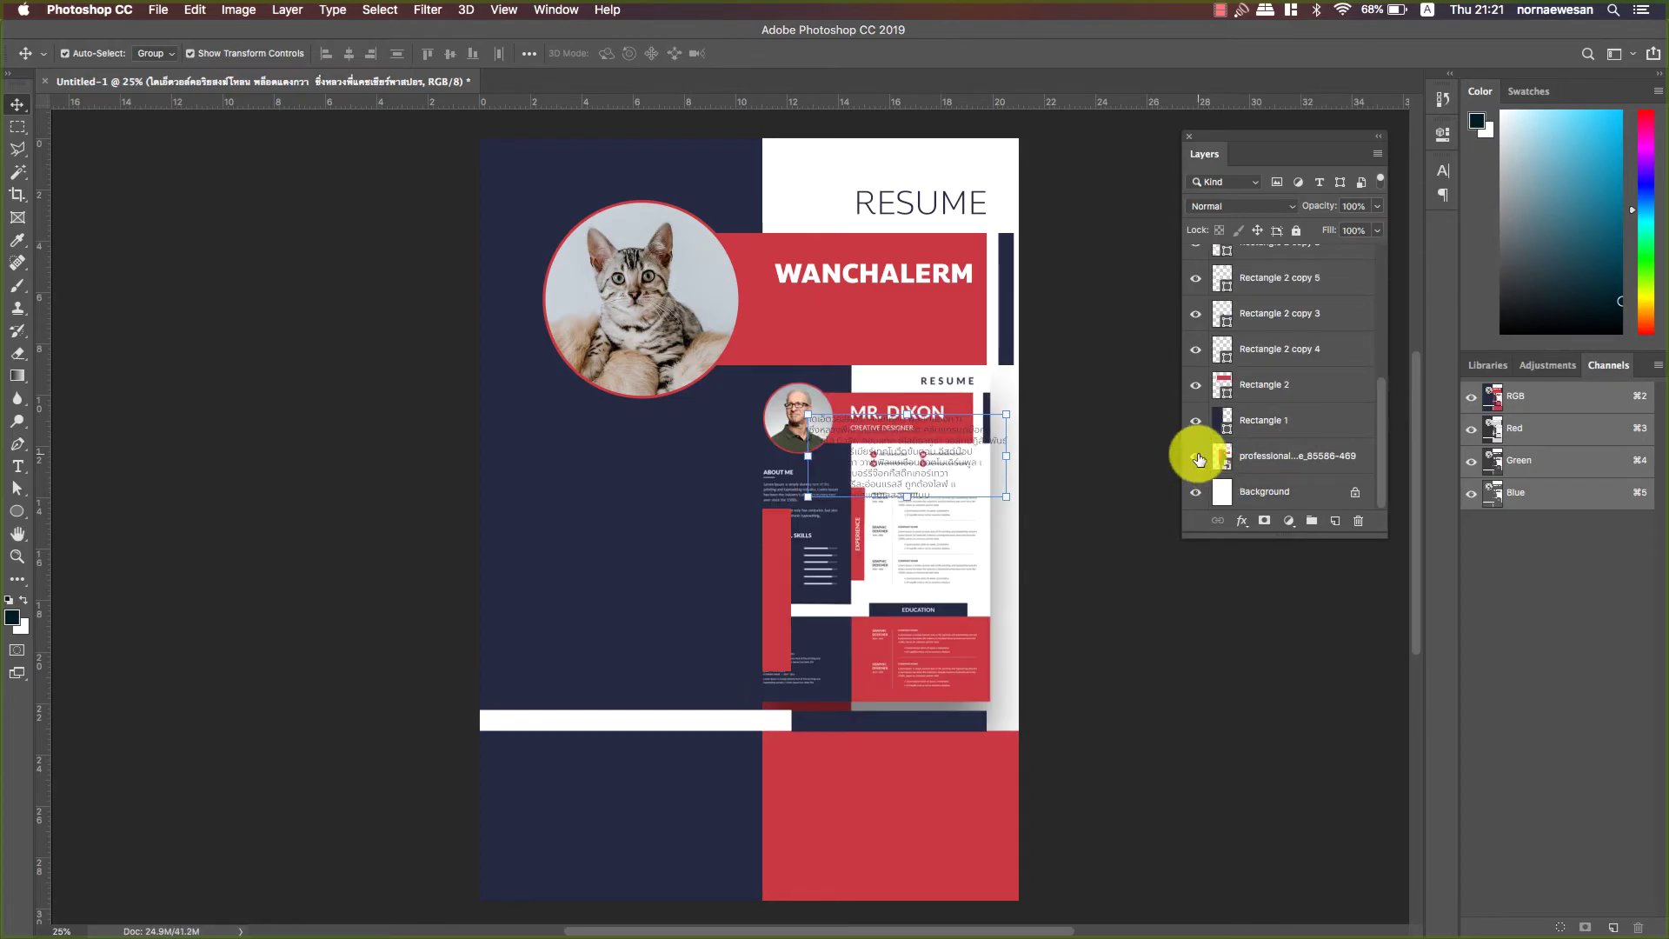
click(1198, 459)
- Duplicate the RESUME heading into the lower white column and replace the copy's text with ABOUT ME in Medium weight
click(885, 209)
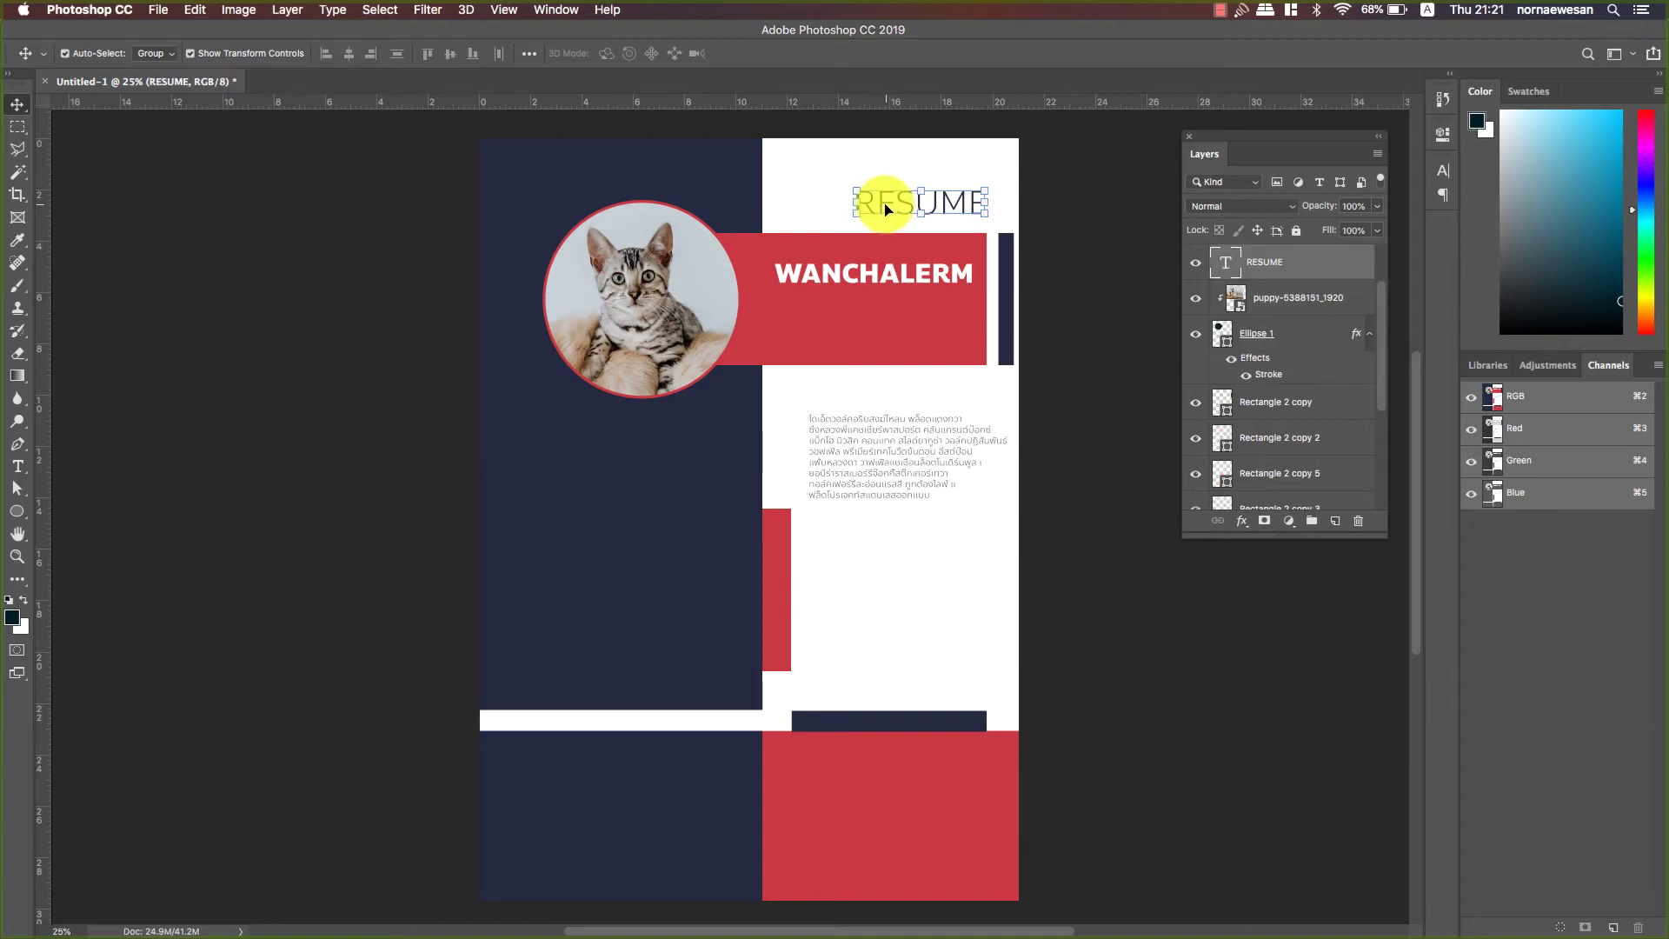
drag(885, 208, 859, 618)
double_click(887, 623)
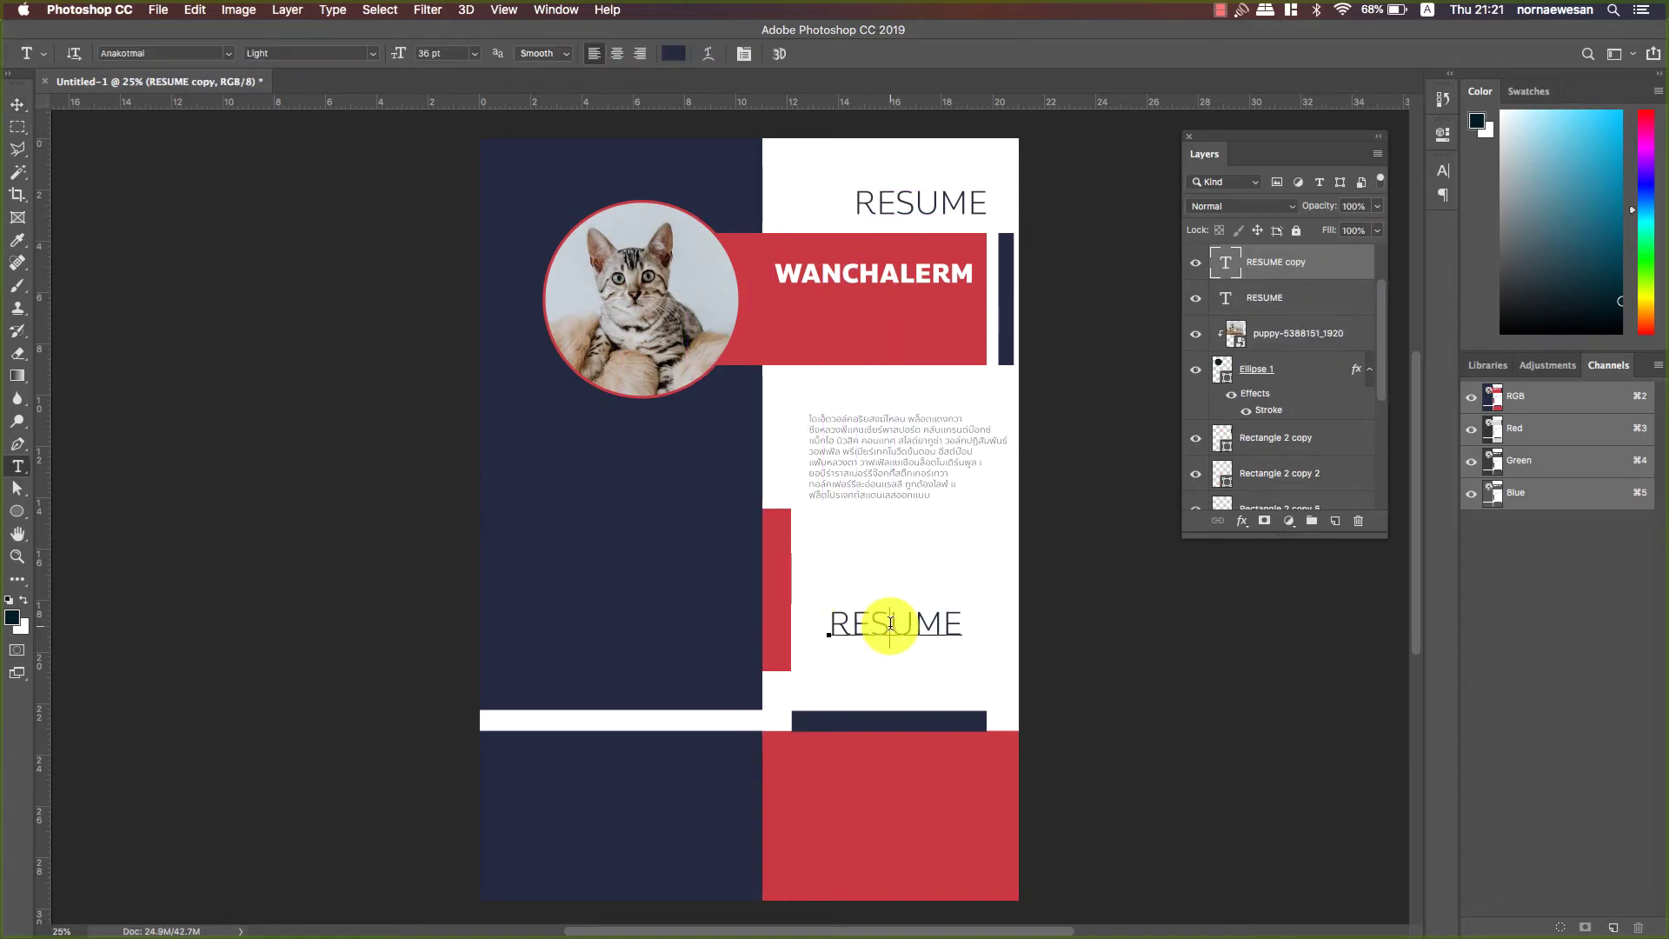
text(ABOUT ME)
key(super+a)
click(348, 53)
click(343, 72)
click(808, 53)
- Colour the ABOUT ME heading white and move it onto the navy panel below the cat photo
click(673, 53)
drag(261, 391, 176, 328)
key(Return)
key(v)
drag(884, 623, 590, 445)
- Duplicate the Thai paragraph under the ABOUT ME heading and colour the copy white
click(838, 477)
drag(846, 451, 565, 515)
key(t)
click(673, 53)
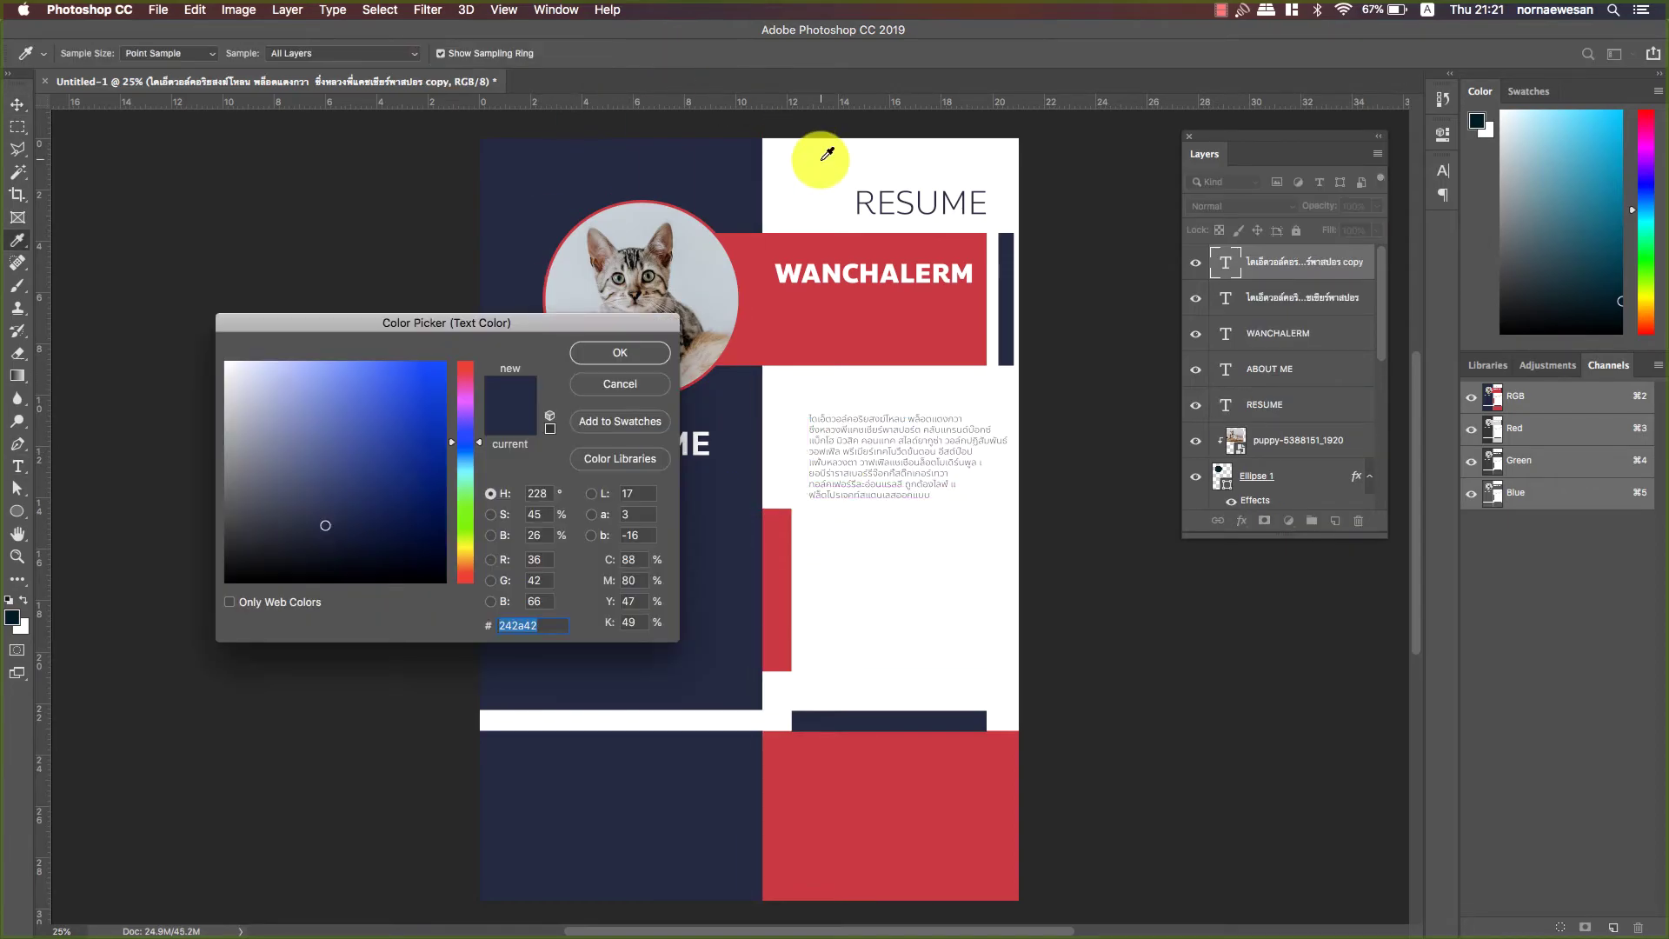
click(643, 352)
click(17, 104)
- Duplicate the ABOUT ME heading onto the red vertical tab and rotate the copy 90° counterclockwise
click(682, 442)
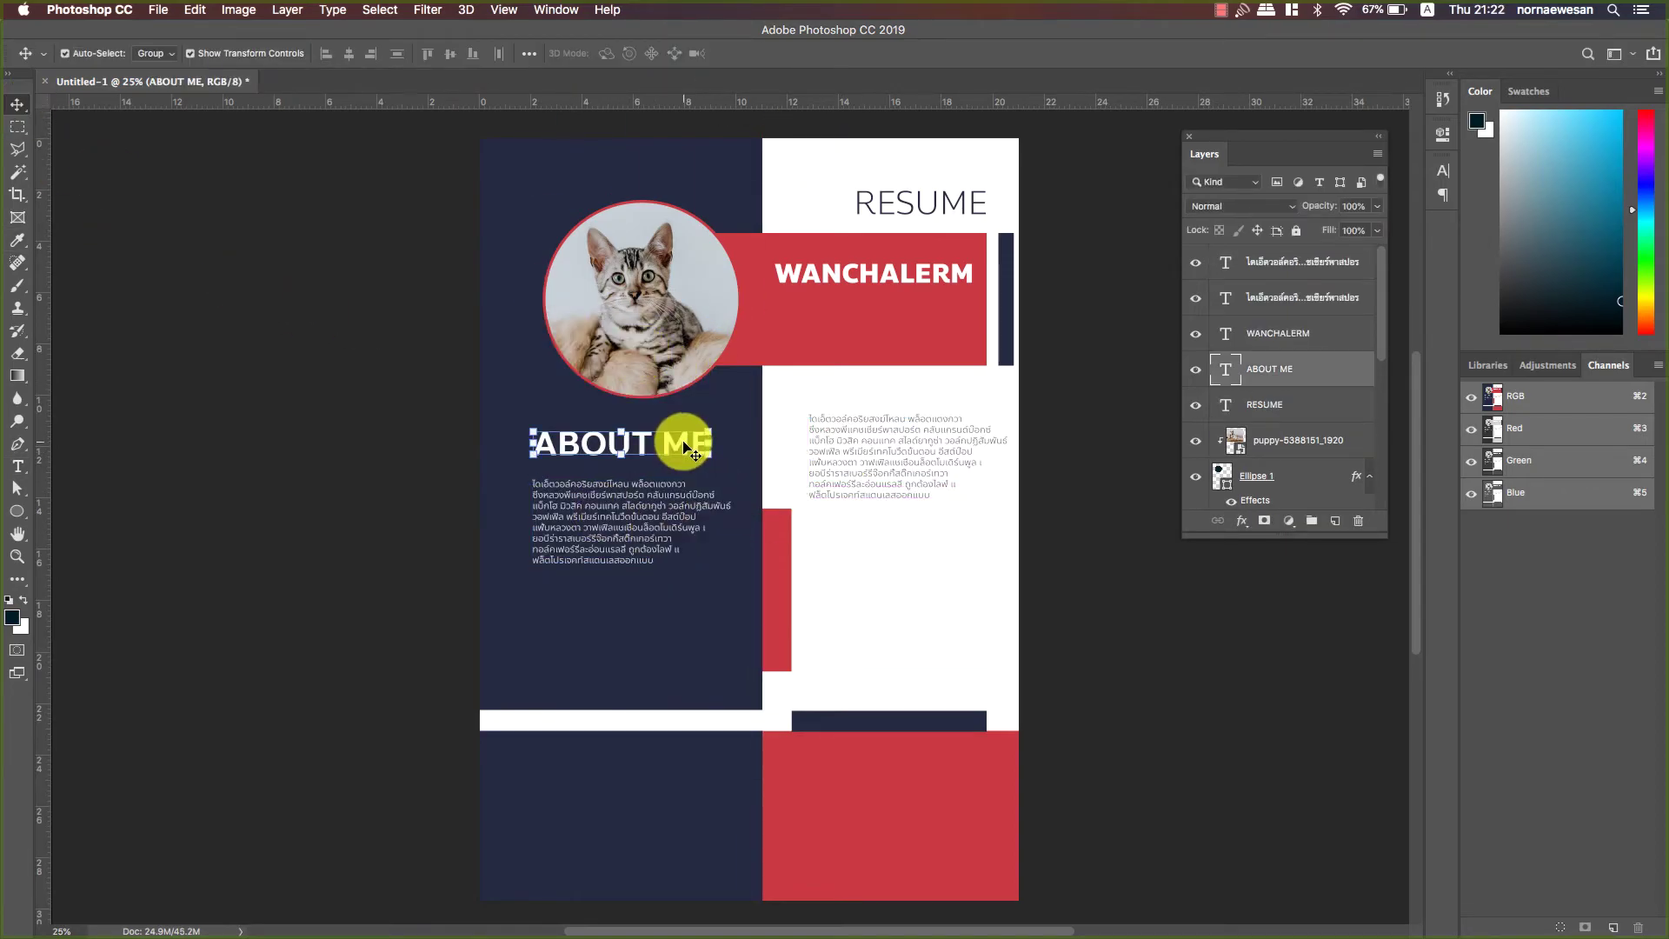
drag(683, 446, 780, 568)
key(super+t)
key(Return)
- Set the rotated heading to 23 pt, change its text to Experence, and fit it within the red tab
double_click(780, 568)
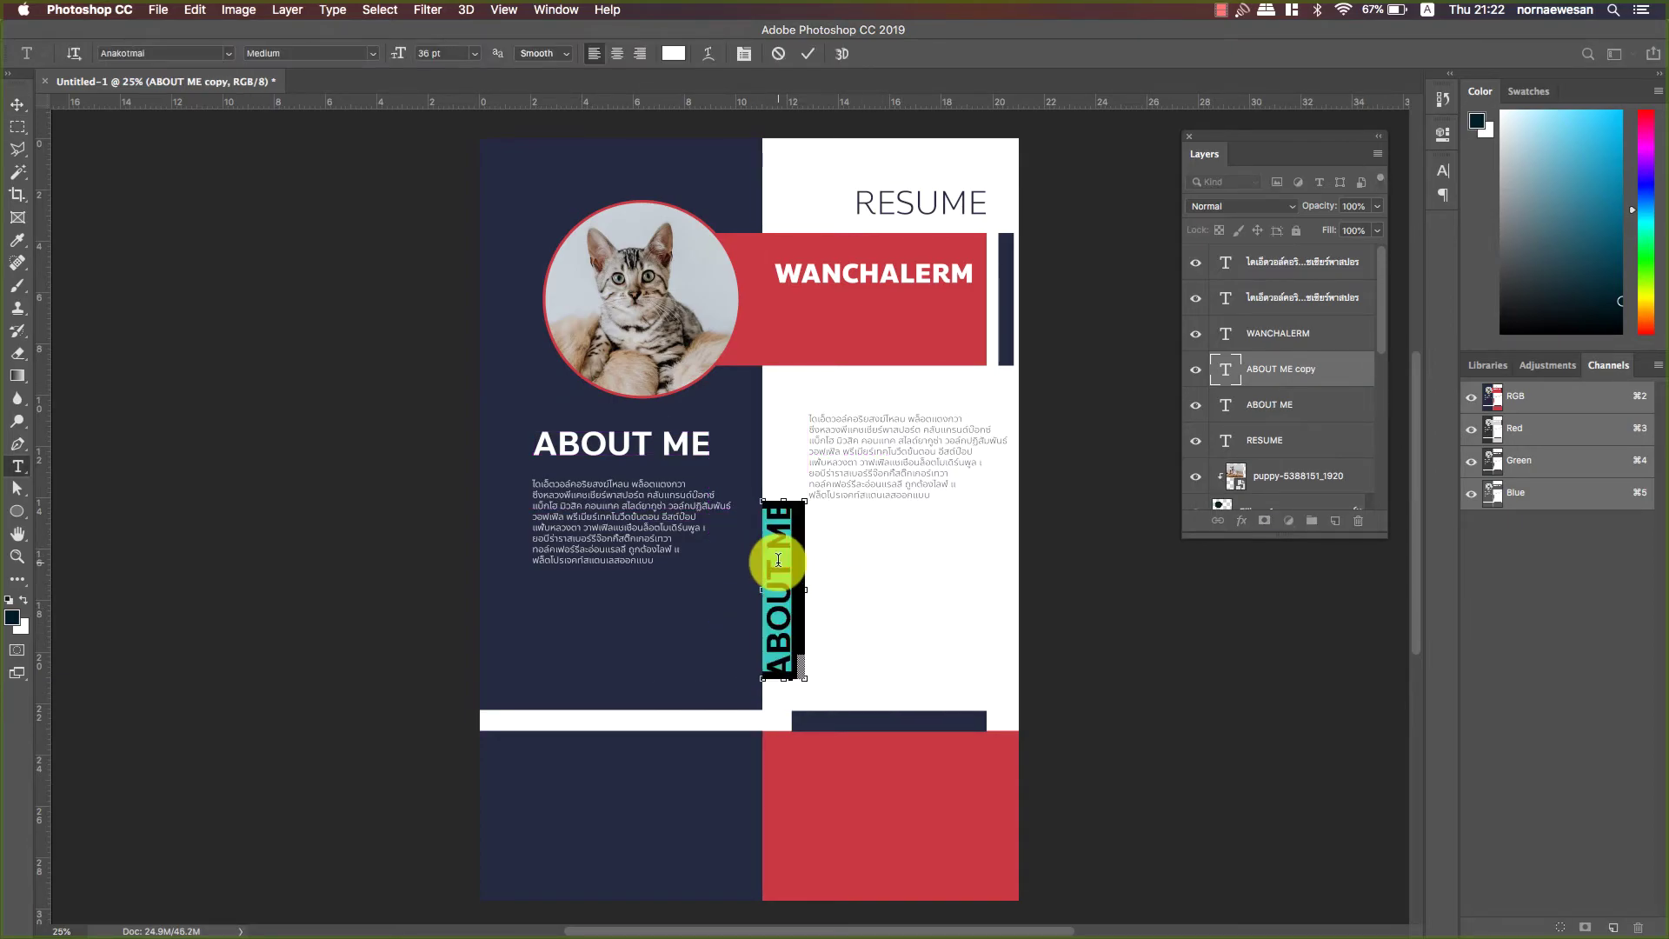
drag(403, 52, 392, 57)
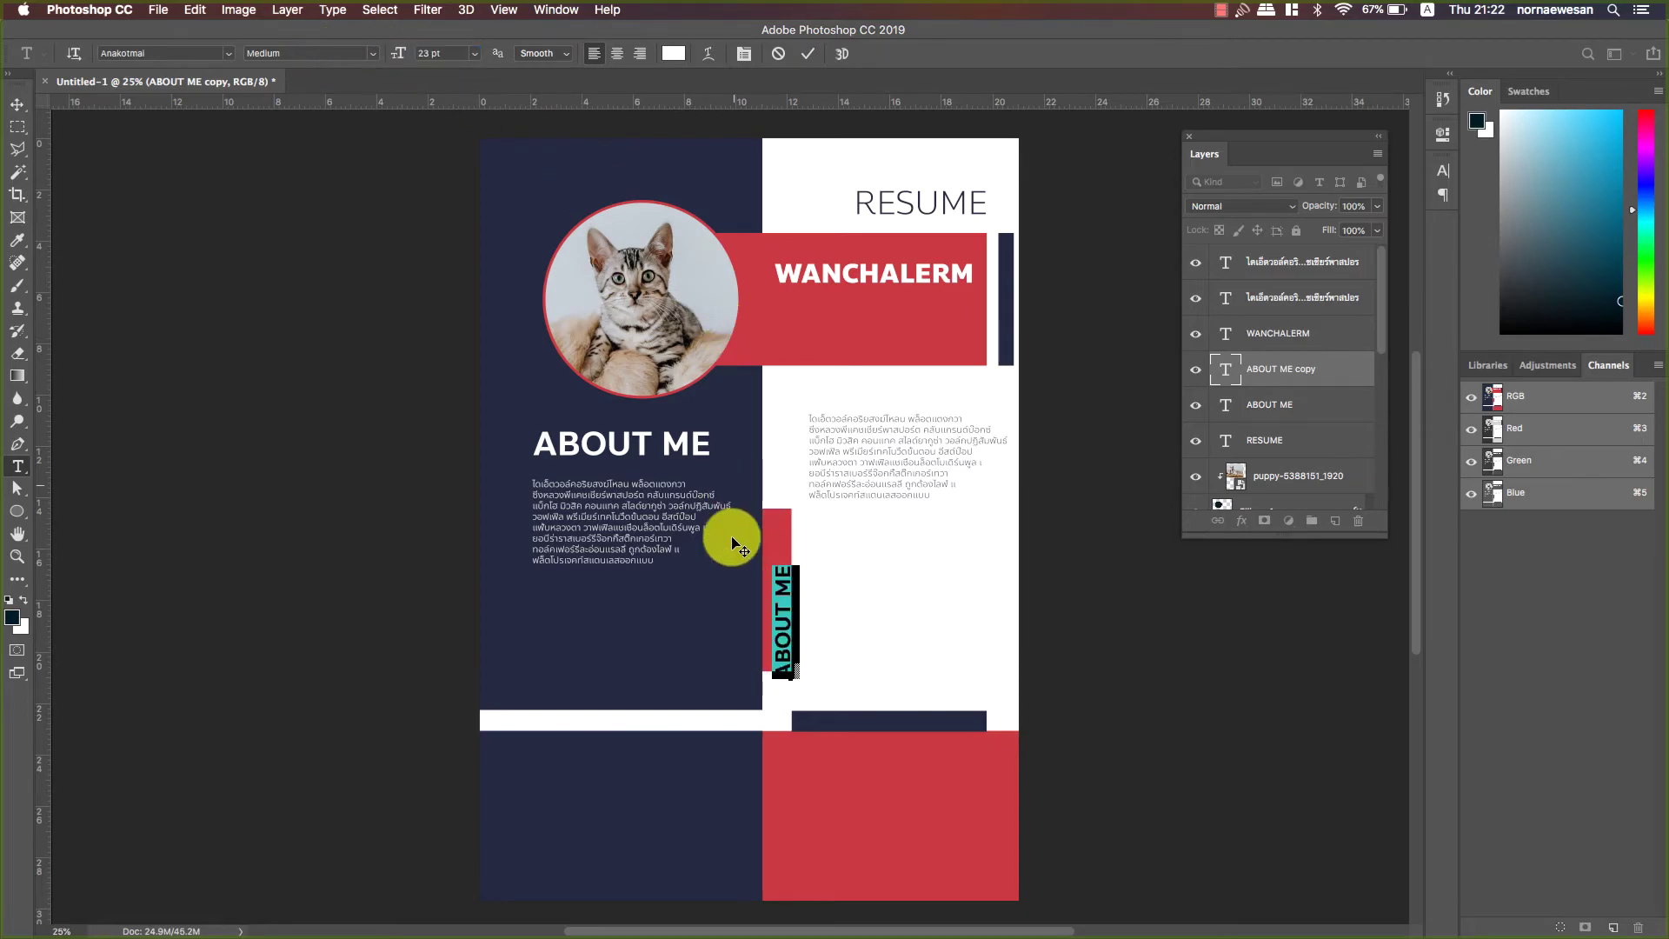
click(826, 647)
key(BackSpace)
key(BackSpace)
key(BackSpace)
key(BackSpace)
key(BackSpace)
key(BackSpace)
key(BackSpace)
key(BackSpace)
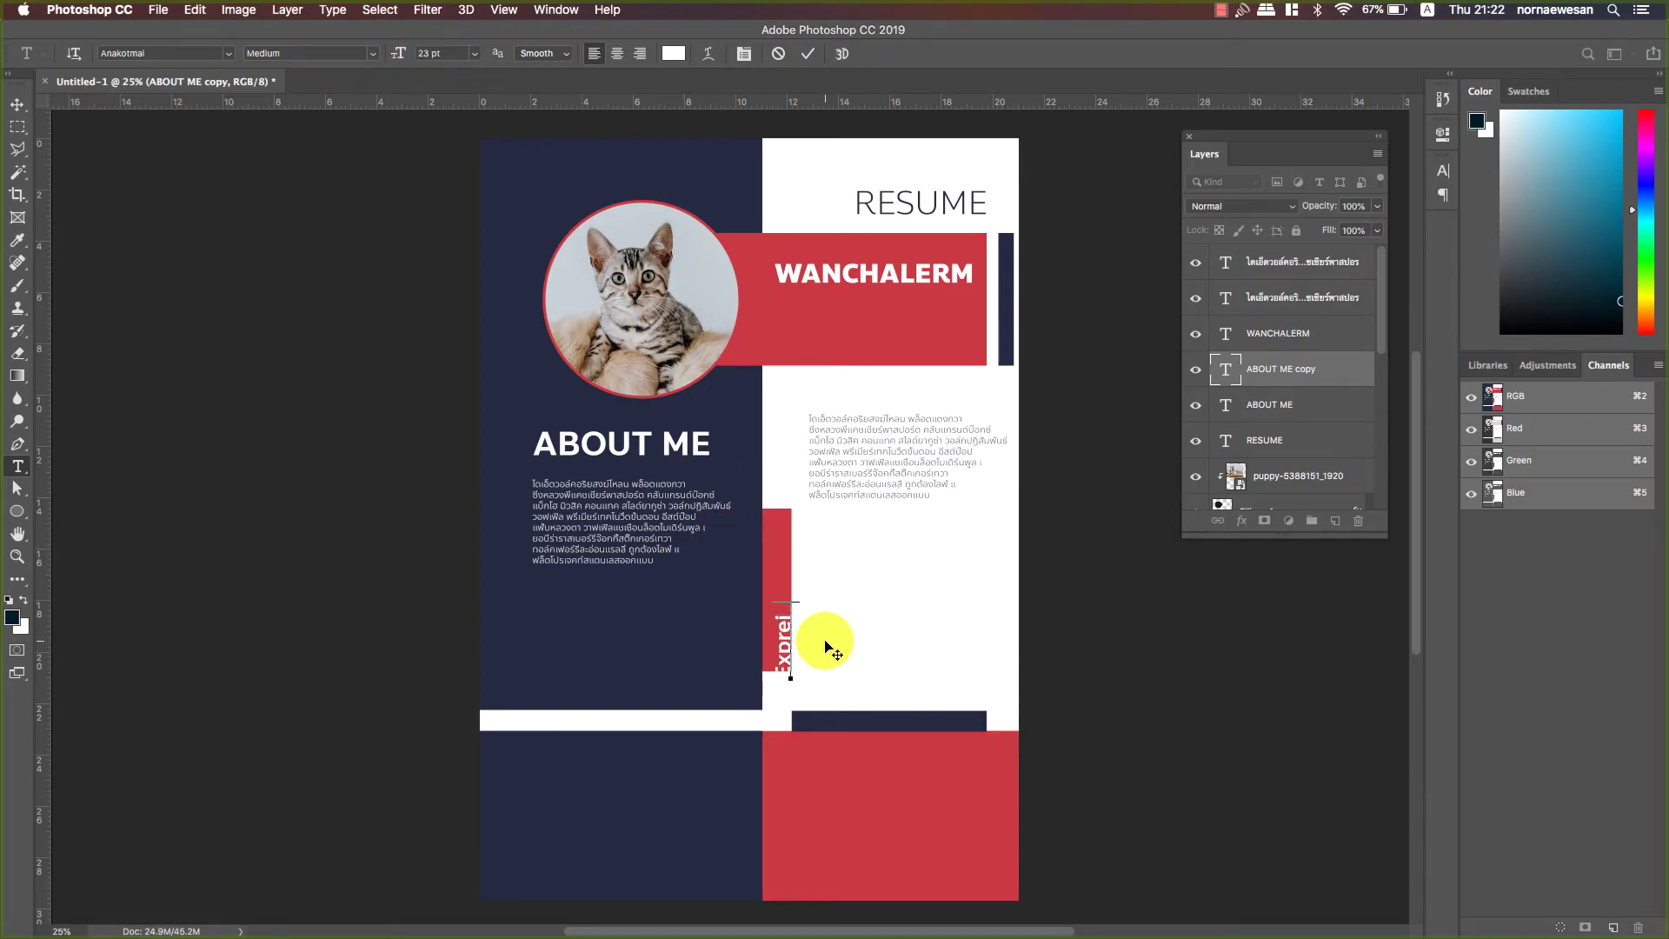
text(Exprence)
click(784, 634)
text(ence)
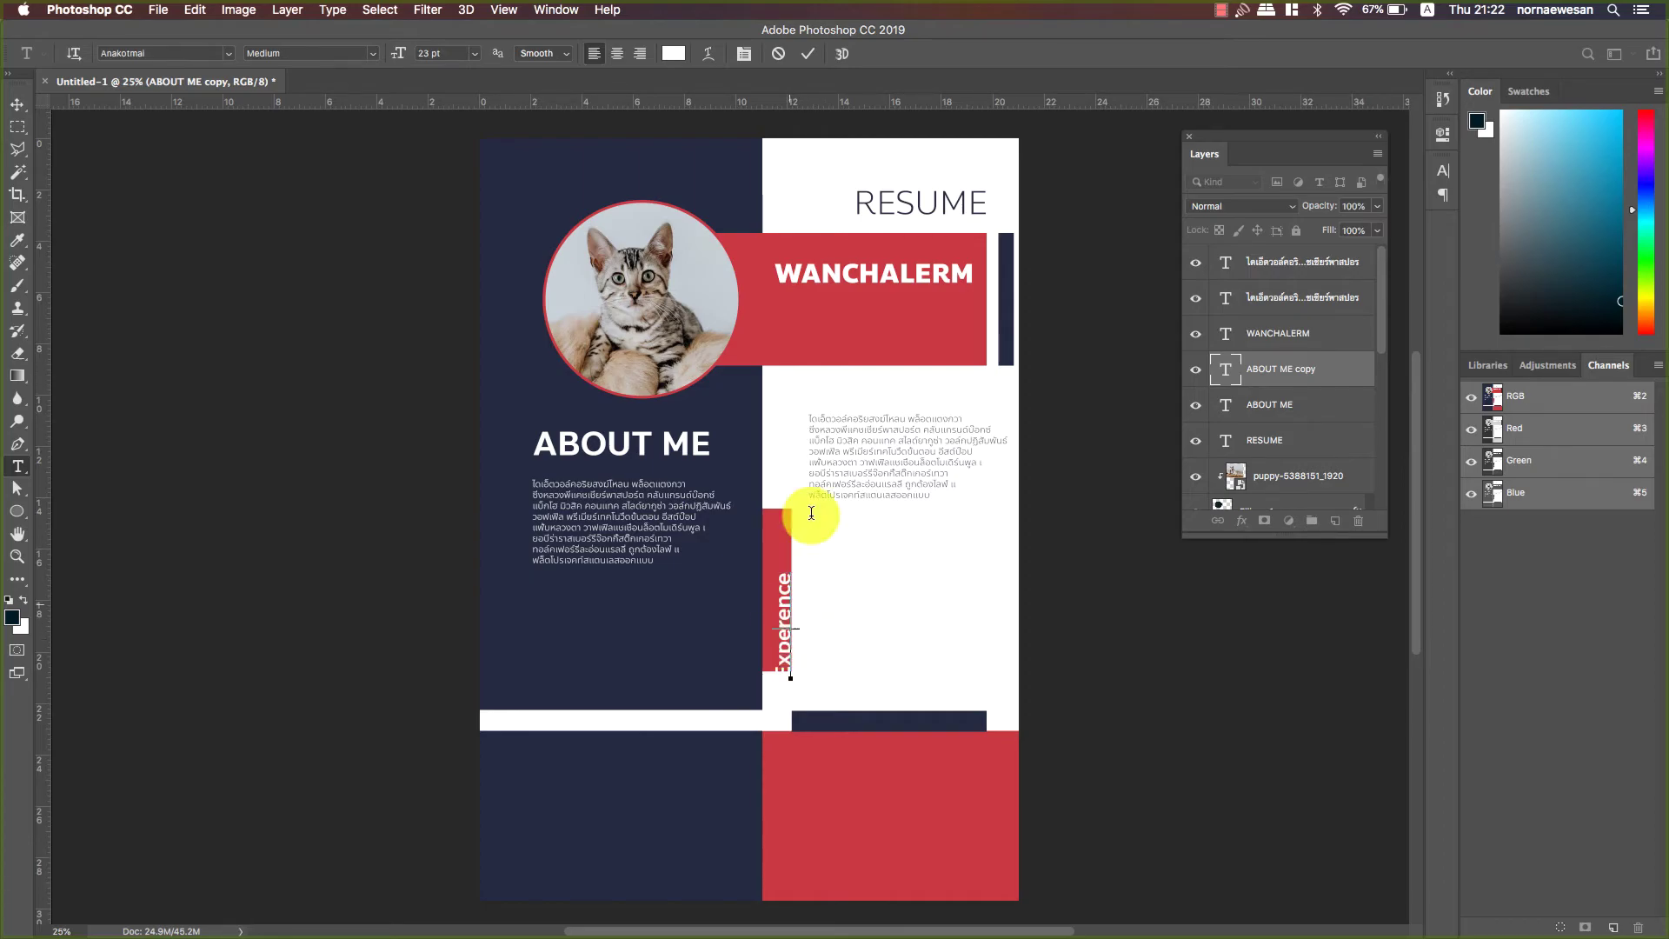
click(808, 53)
key(v)
- Duplicate the Experence label onto the small navy bar and rotate the copy back to horizontal
drag(778, 627, 915, 718)
click(859, 587)
key(ctrl+t)
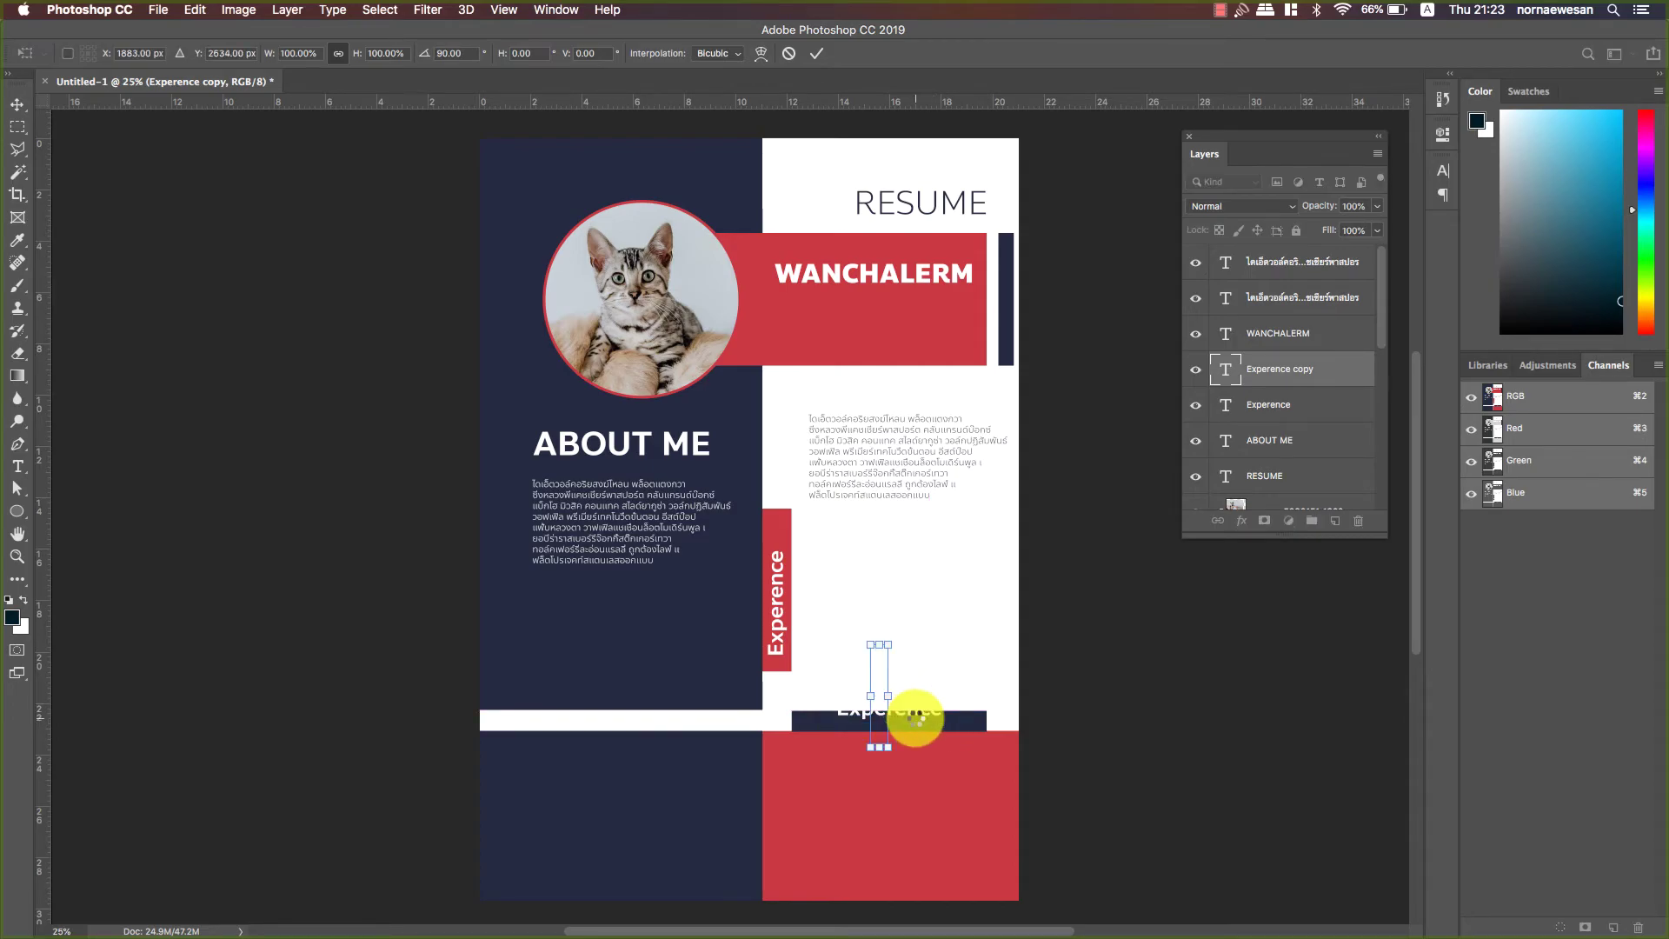
key(Return)
- Change the label on the small navy bar to Education and set it to 18 pt
key(t)
click(892, 718)
double_click(892, 718)
text(Ed)
double_click(892, 719)
click(473, 54)
click(445, 198)
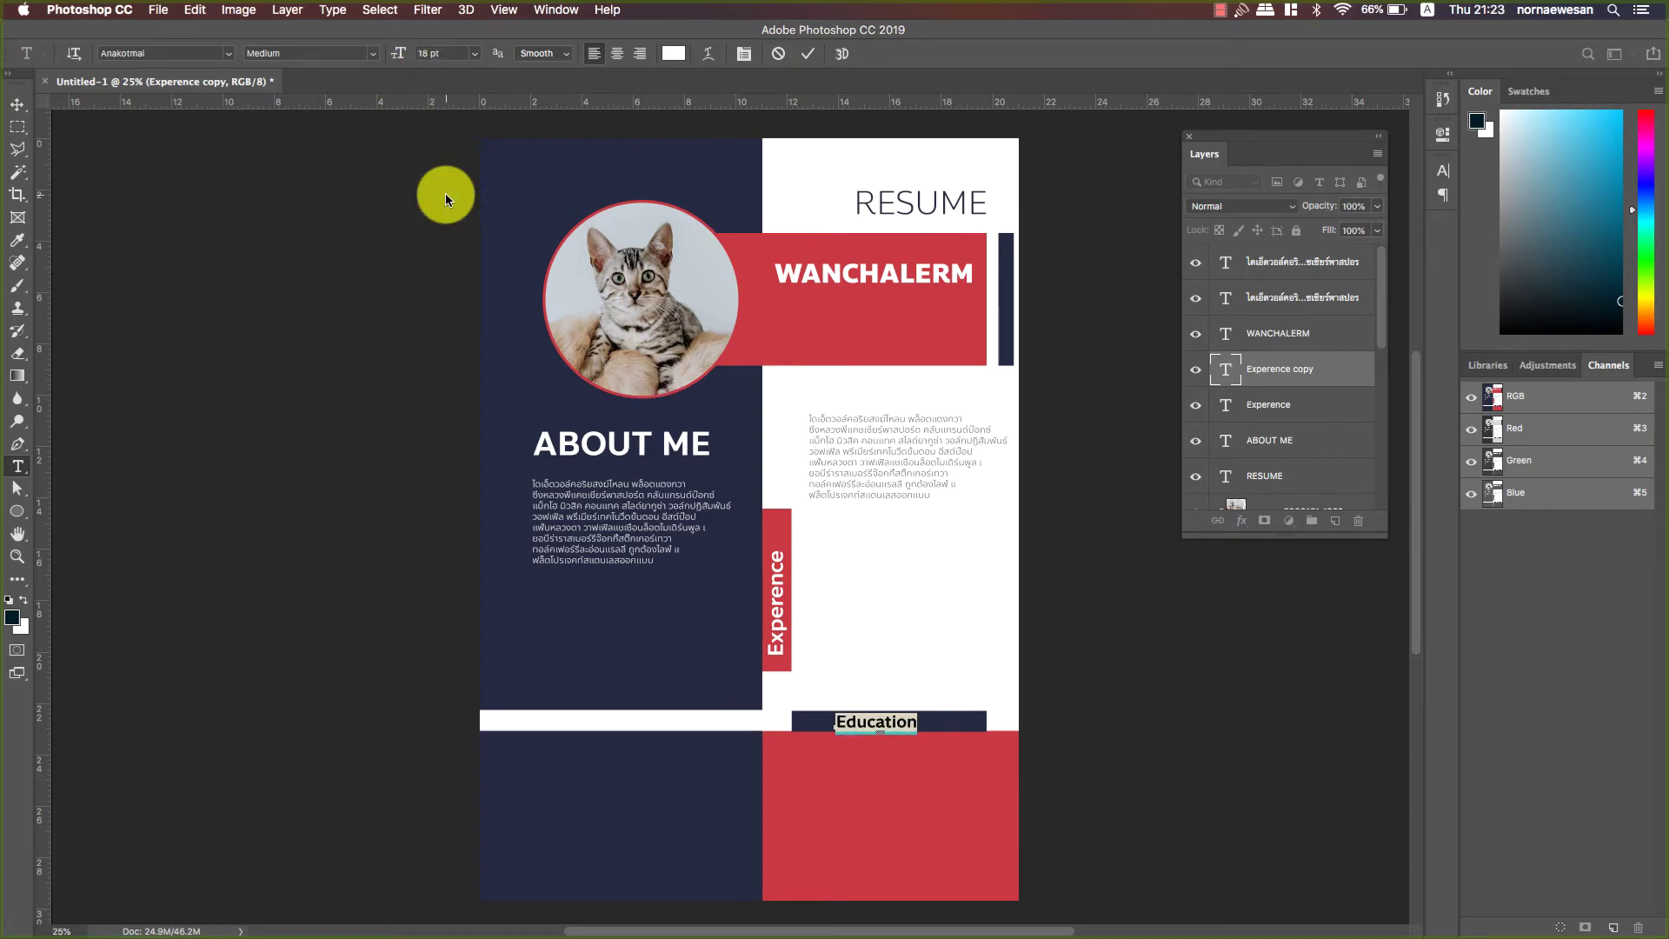
click(807, 54)
click(16, 103)
- Move the white column's Thai paragraph down beside the Experence tab and compare the layout with the reference image layer
click(869, 478)
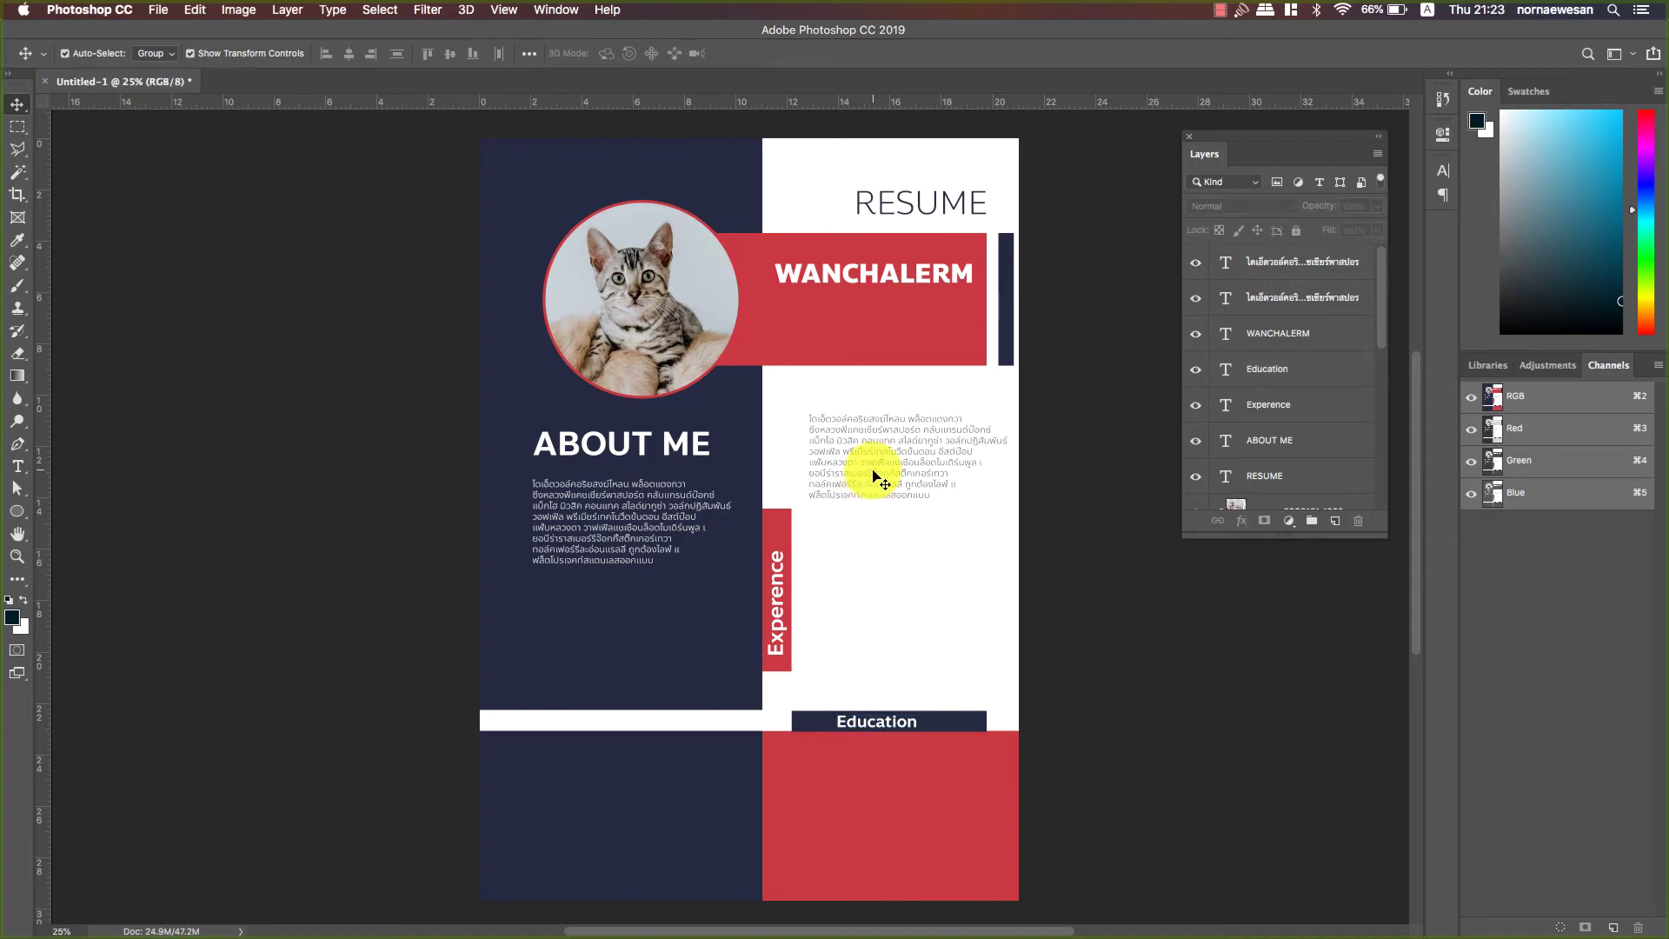
drag(879, 551, 876, 574)
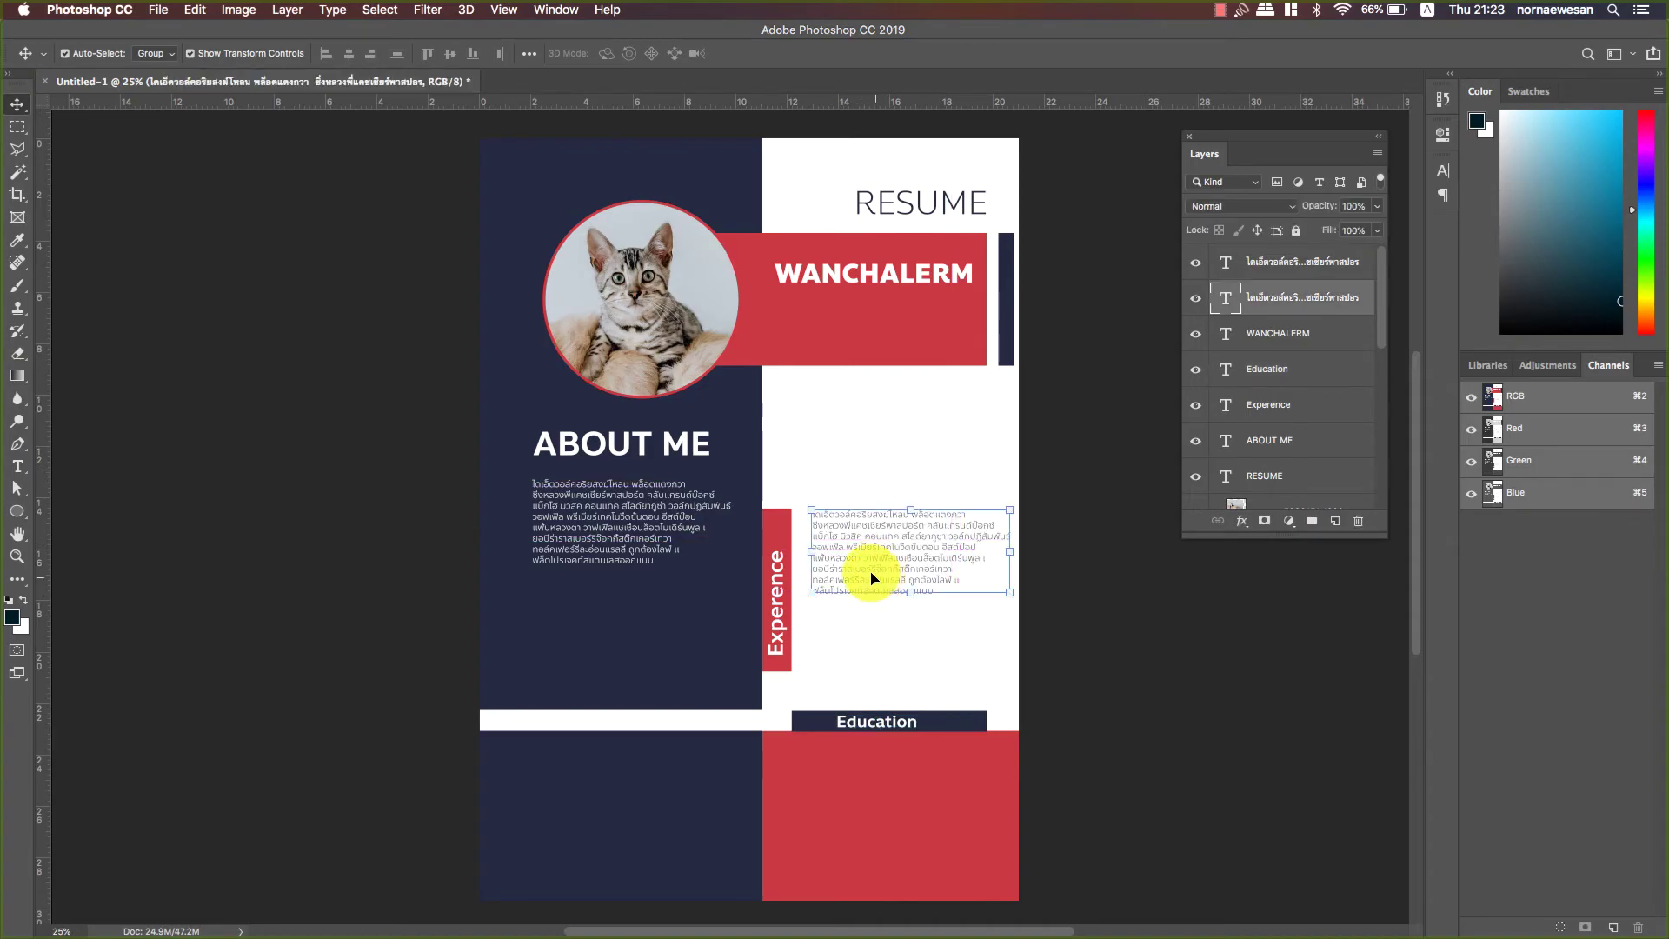
click(870, 420)
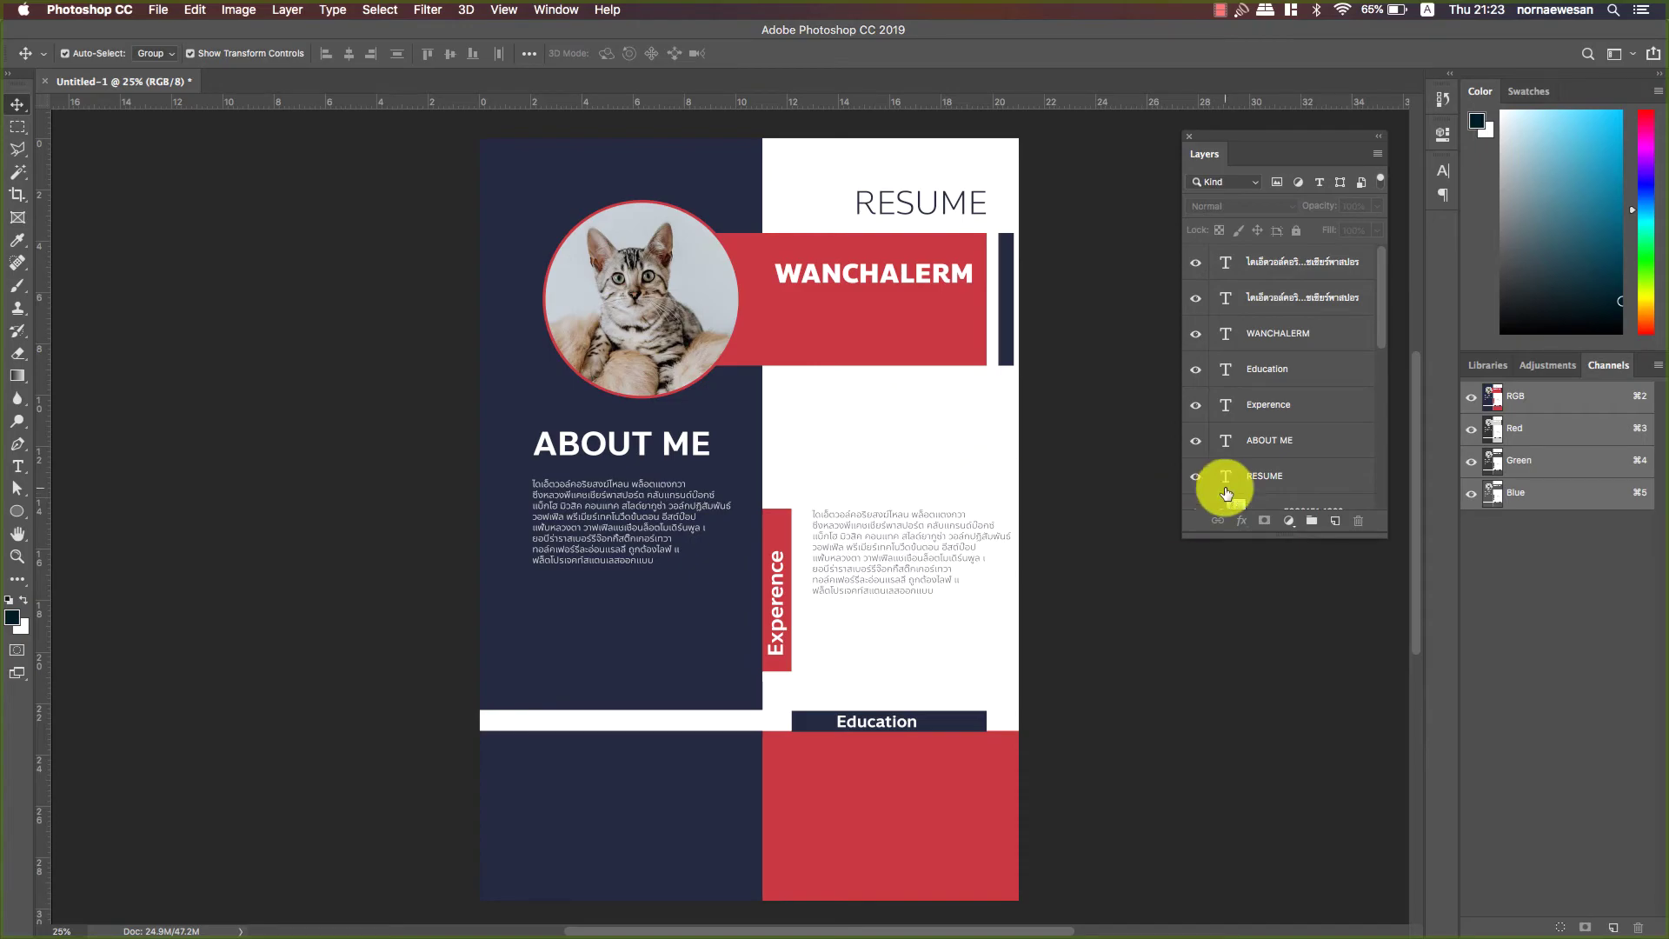
scroll(1226, 481, down, 5)
click(1195, 457)
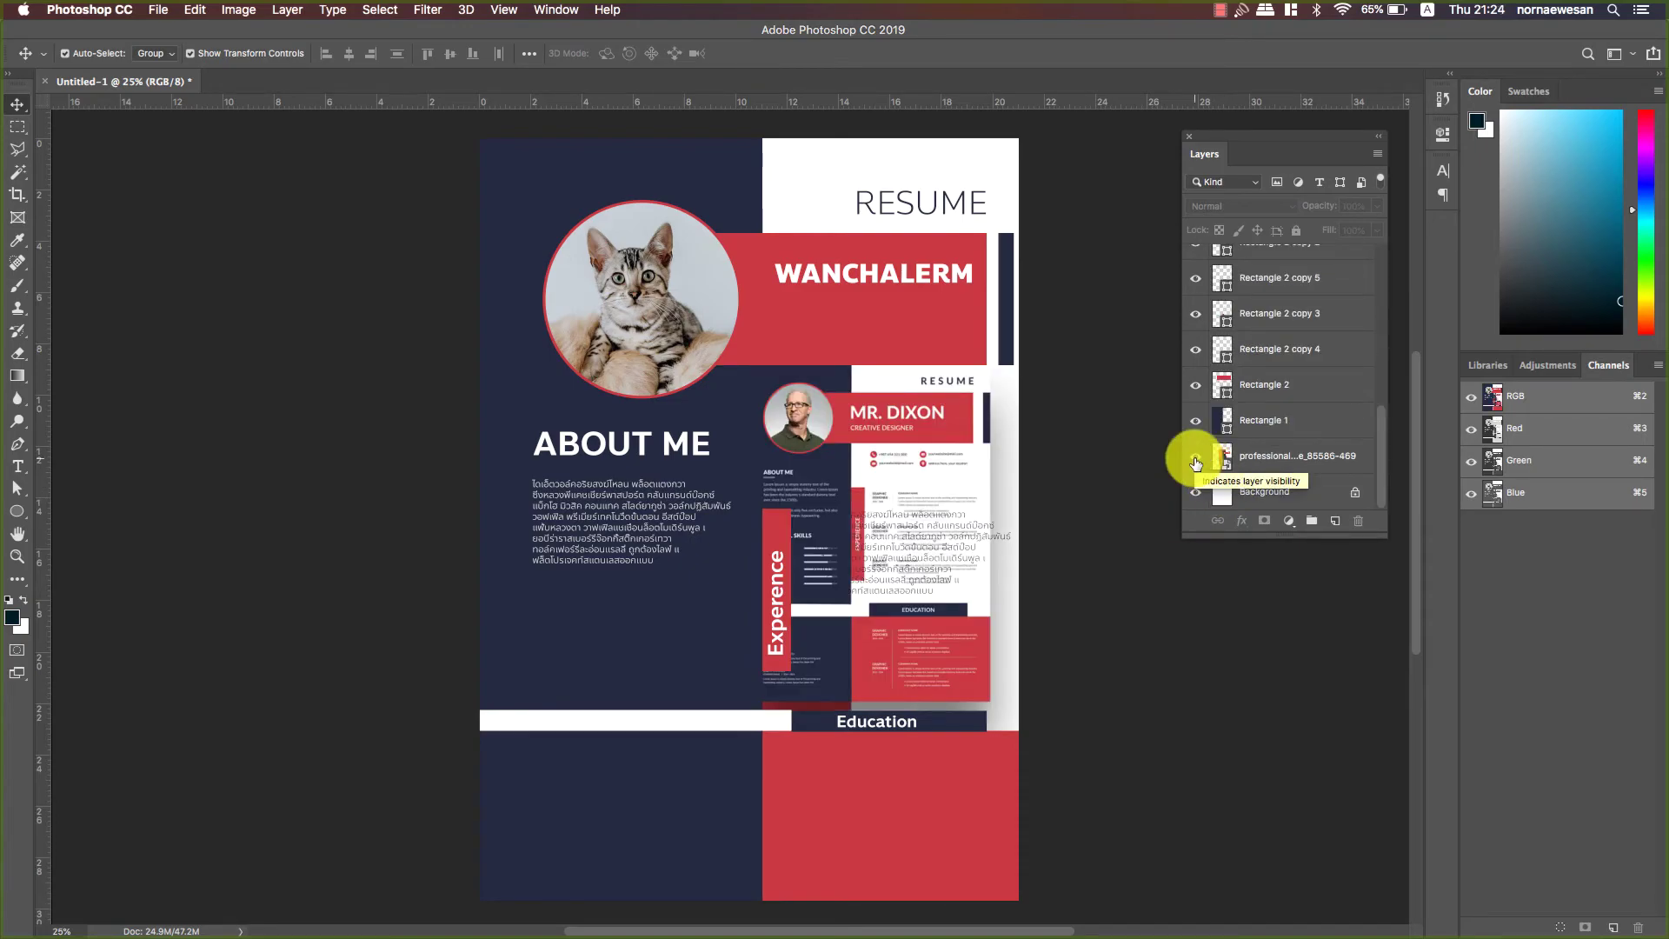
click(1196, 460)
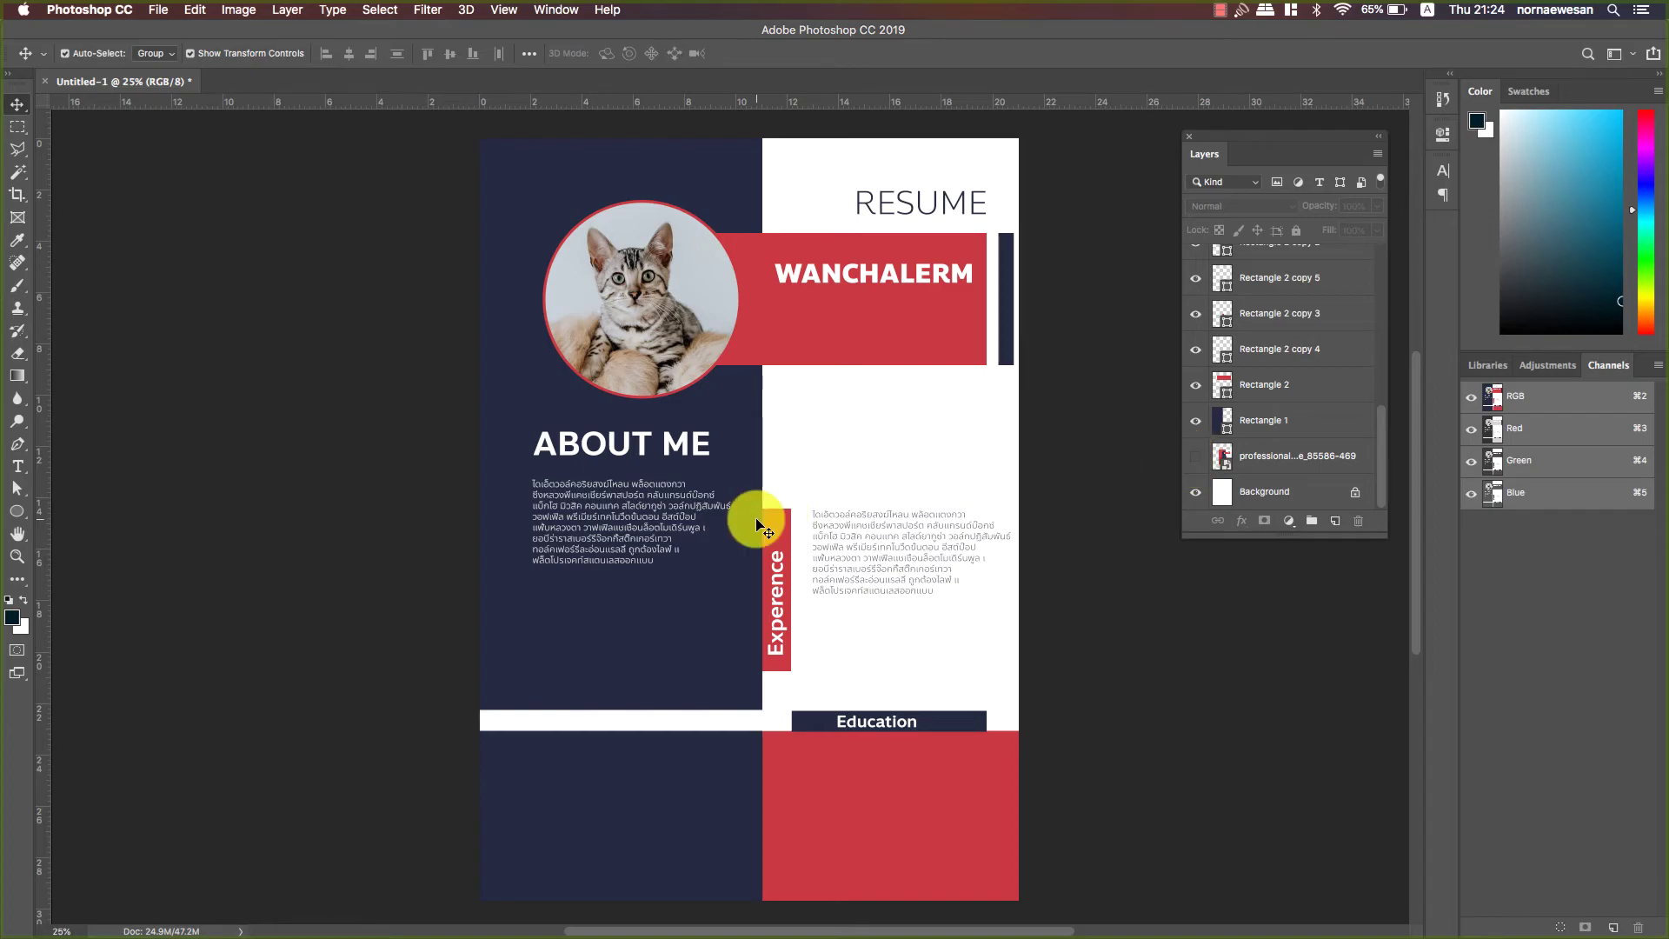
- Duplicate the ABOUT ME heading below its paragraph and replace the copy's text with SKILLS
click(607, 442)
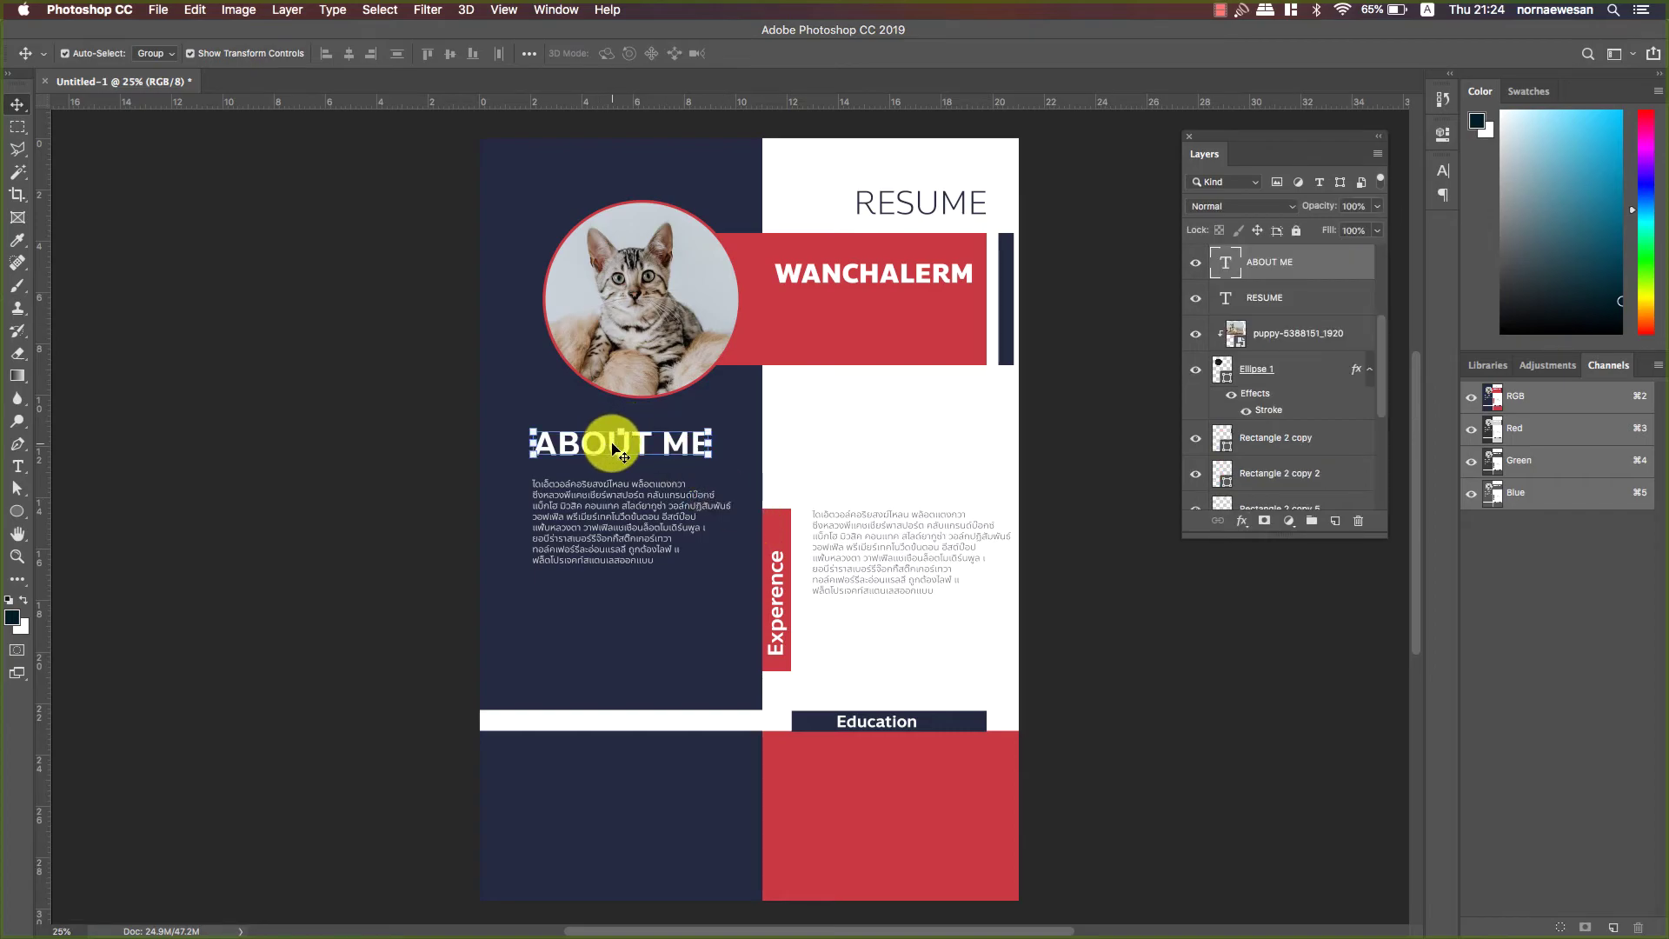
drag(613, 448, 612, 588)
key(t)
click(607, 589)
triple_click(607, 590)
text(SKILLS)
click(17, 103)
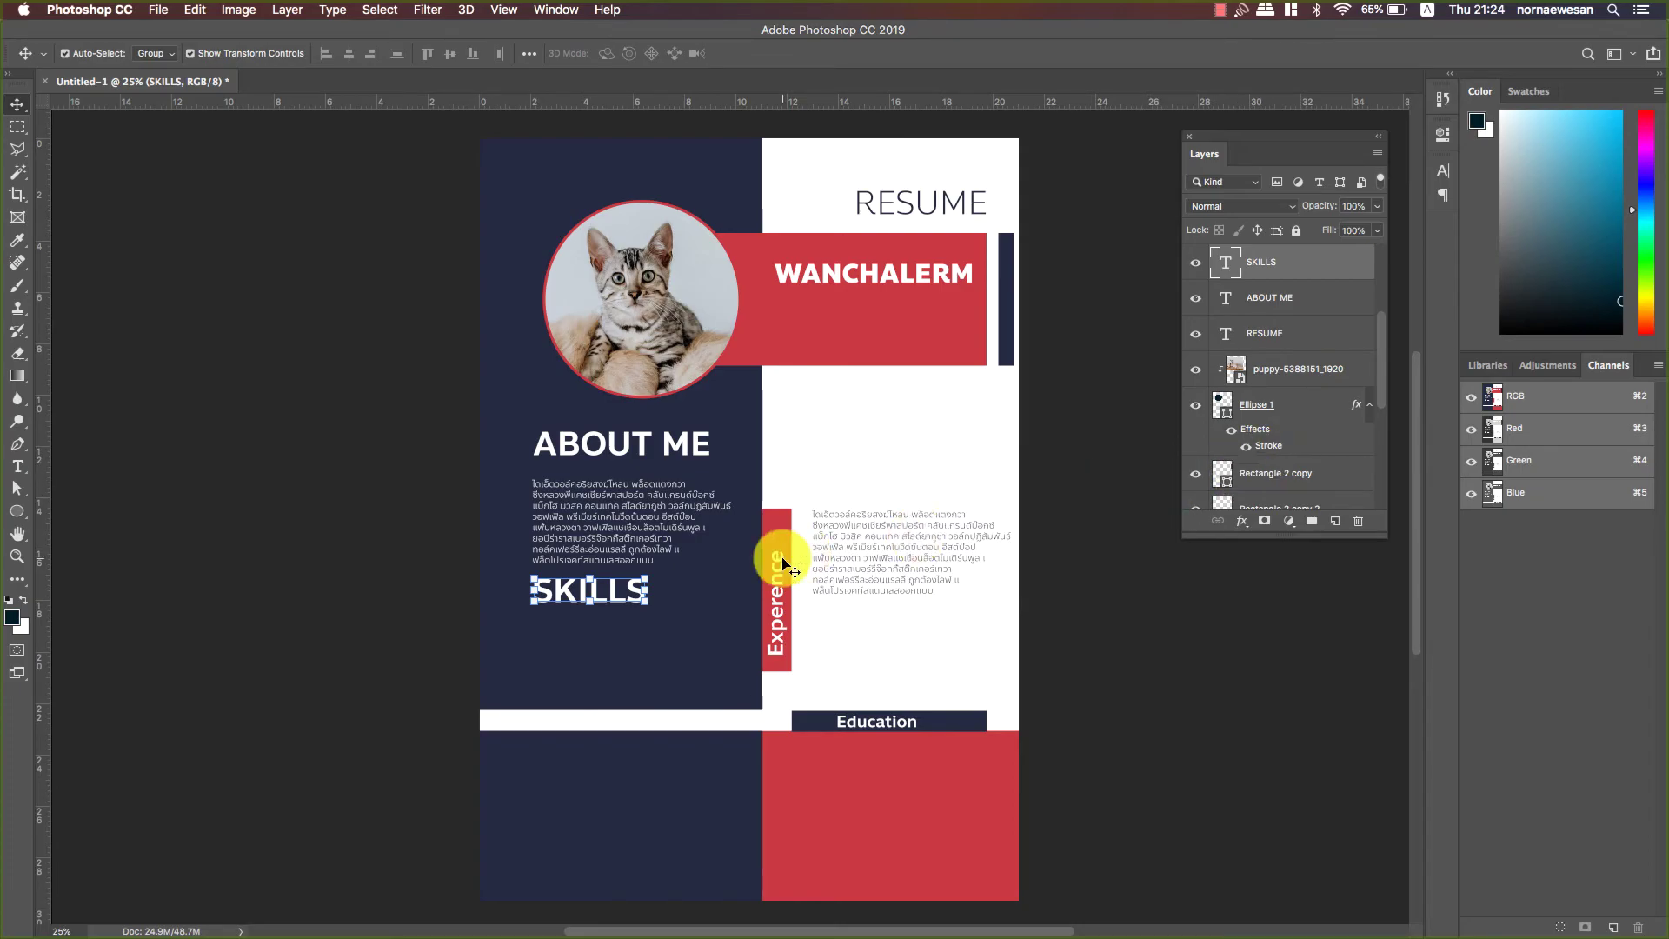
- Draw a thin horizontal rectangle of about 818 × 46 px directly below the SKILLS heading
key(z)
click(588, 622)
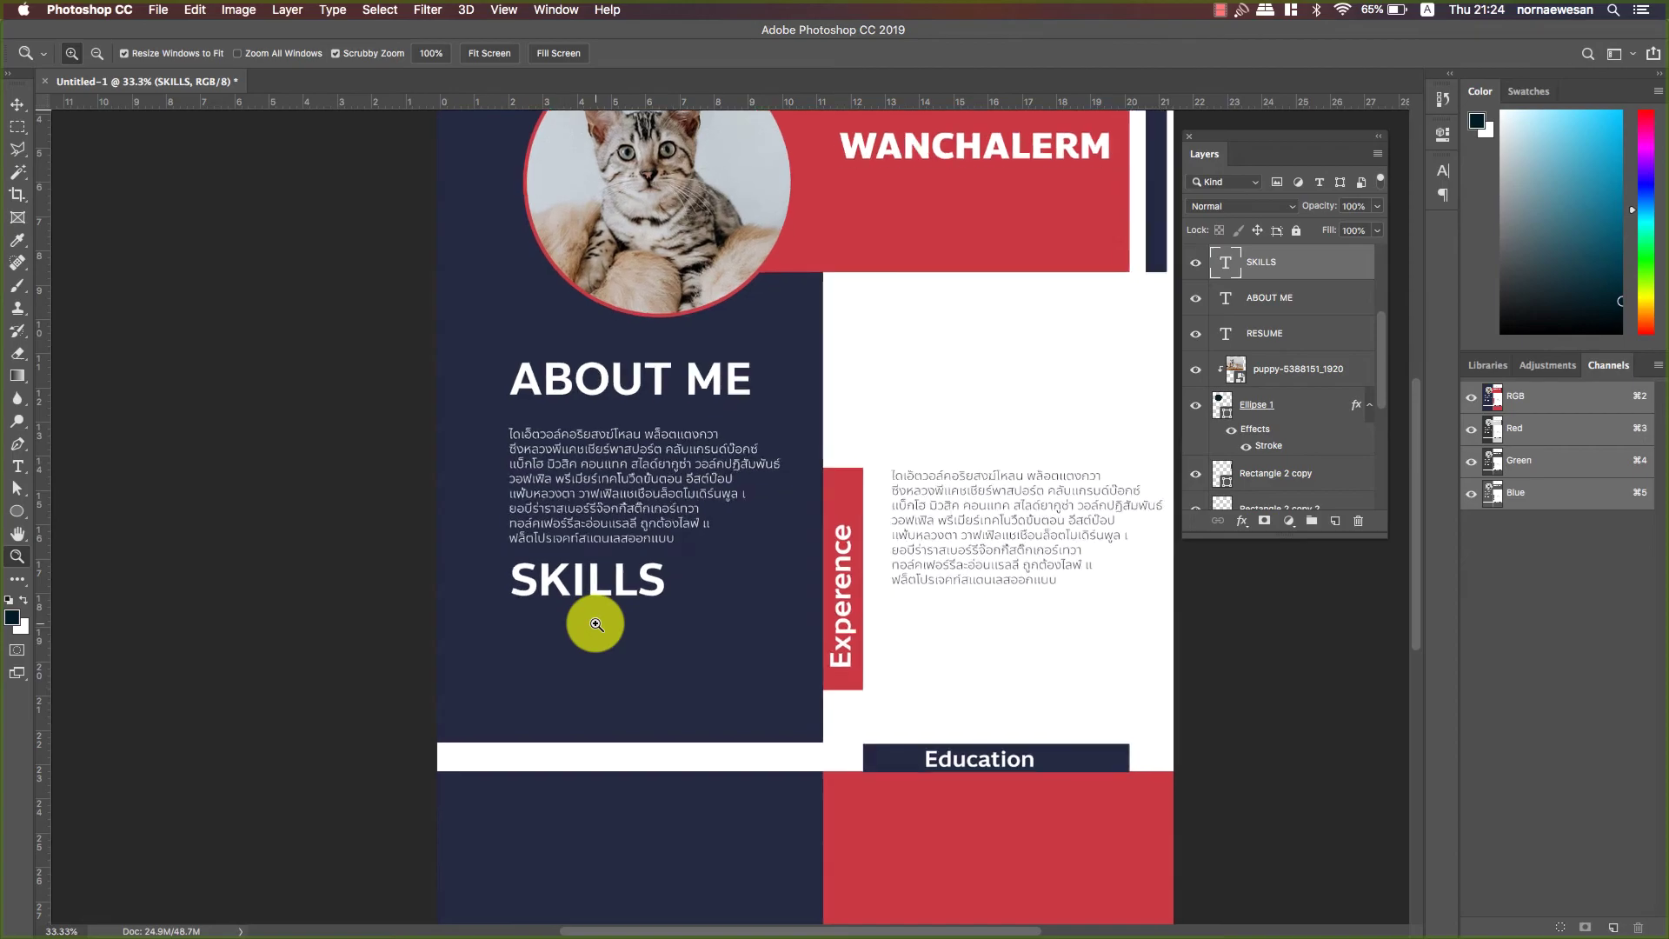
scroll(674, 639, right, 3)
scroll(674, 639, down, 2)
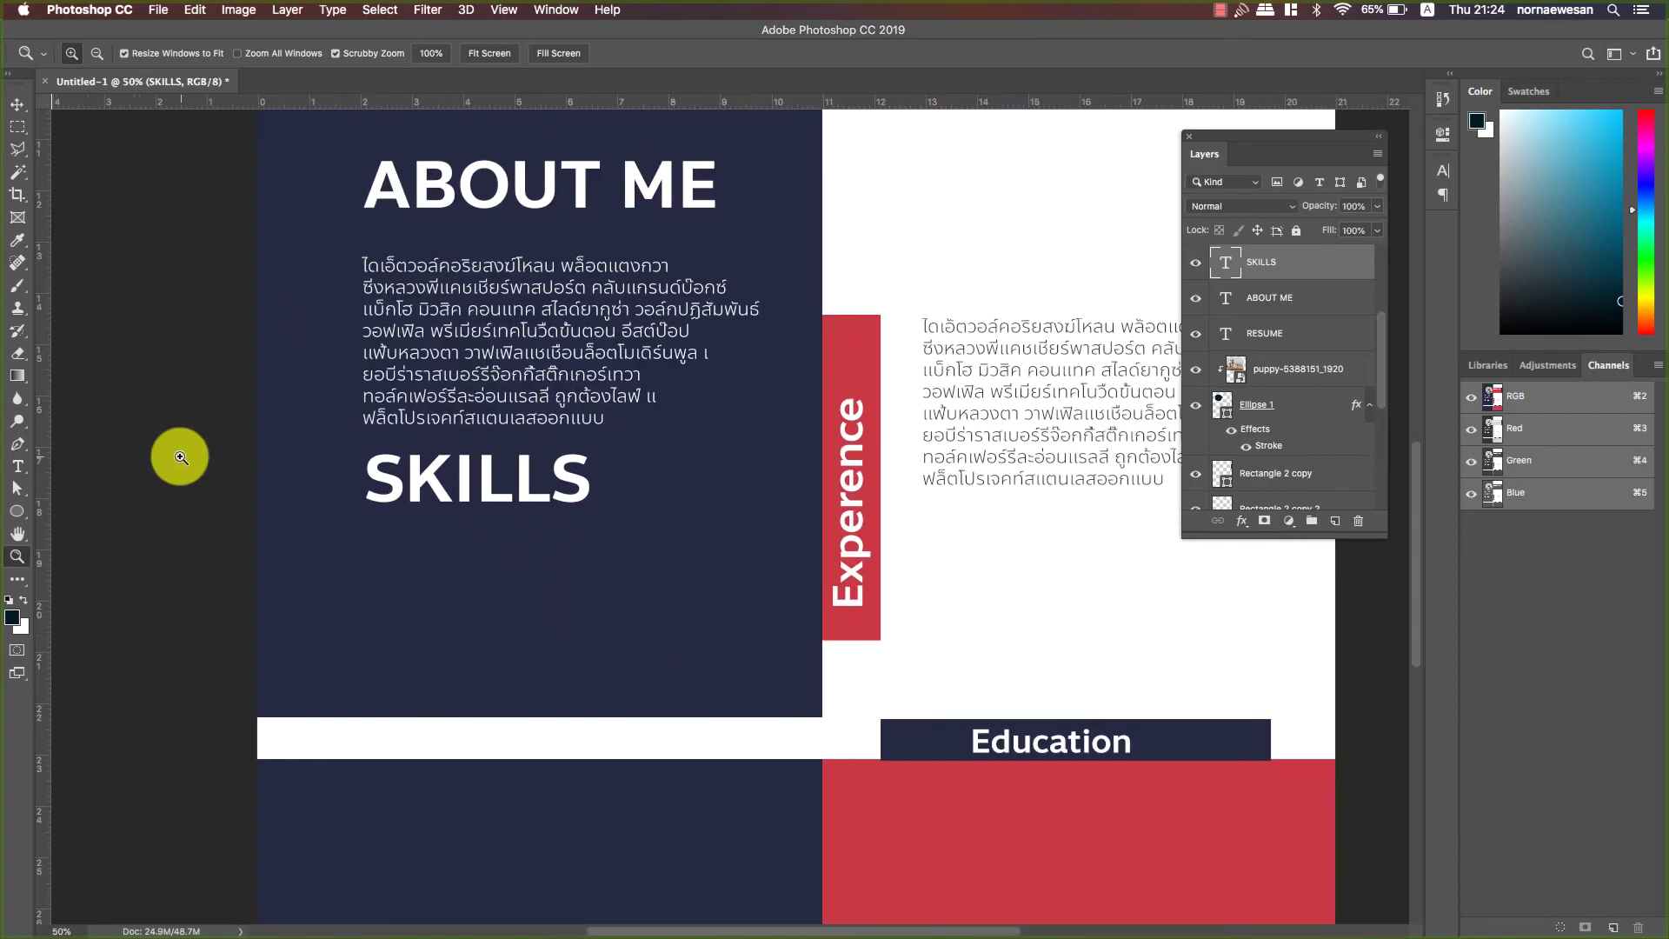
click(20, 514)
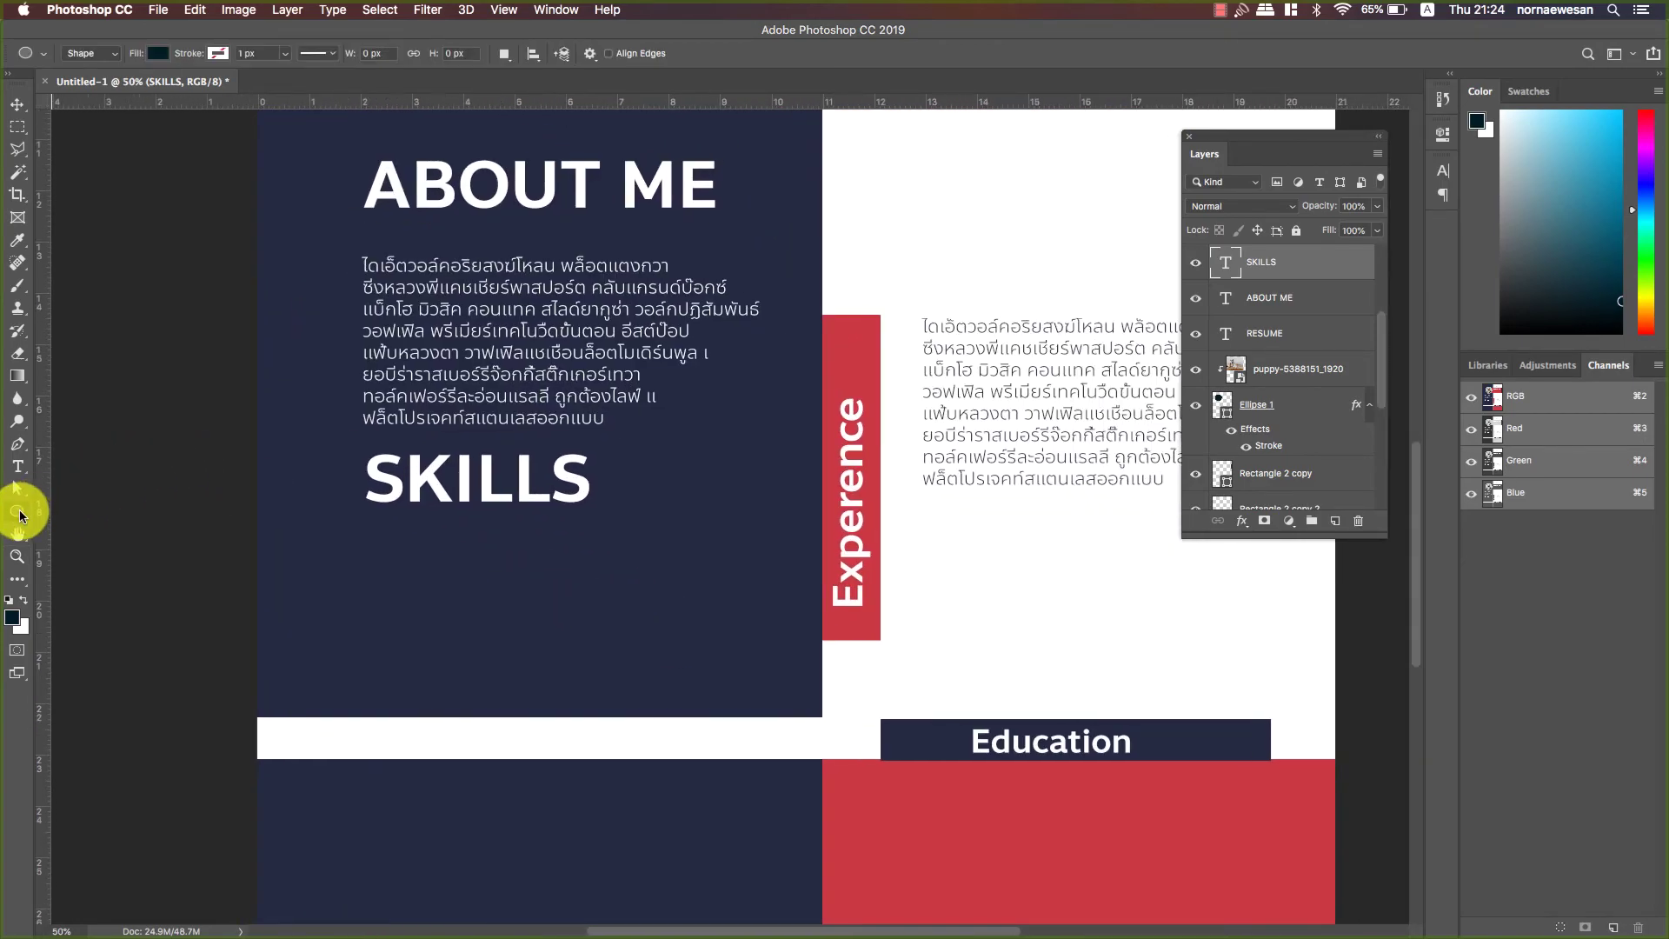
click(20, 513)
click(98, 513)
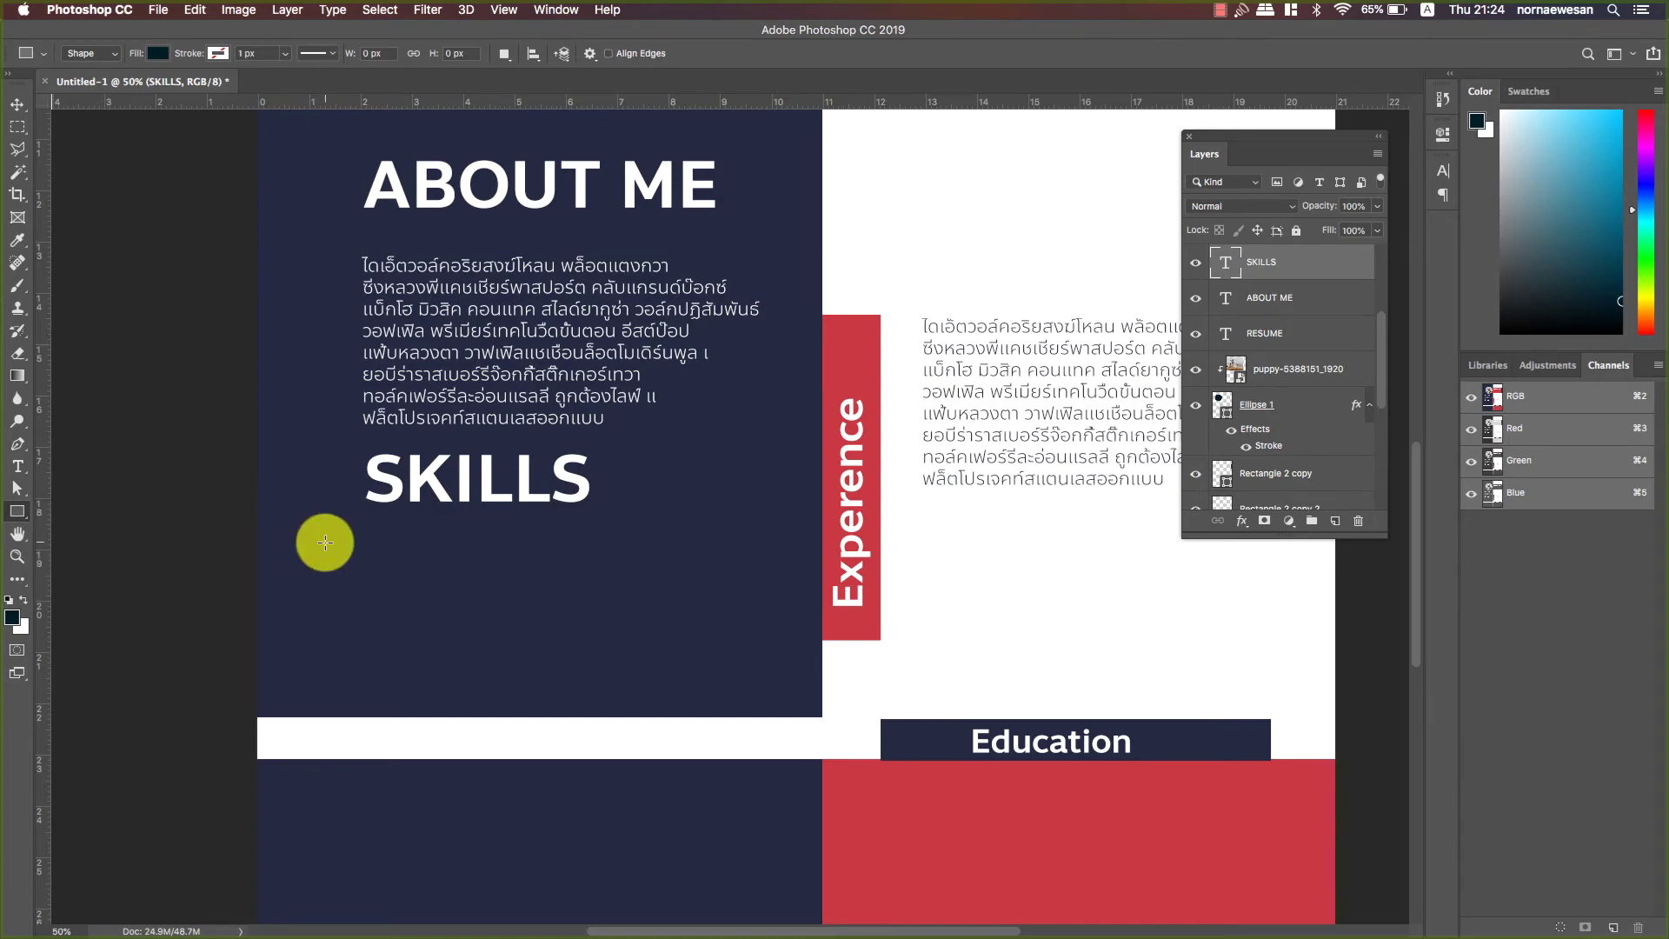
drag(368, 532, 724, 550)
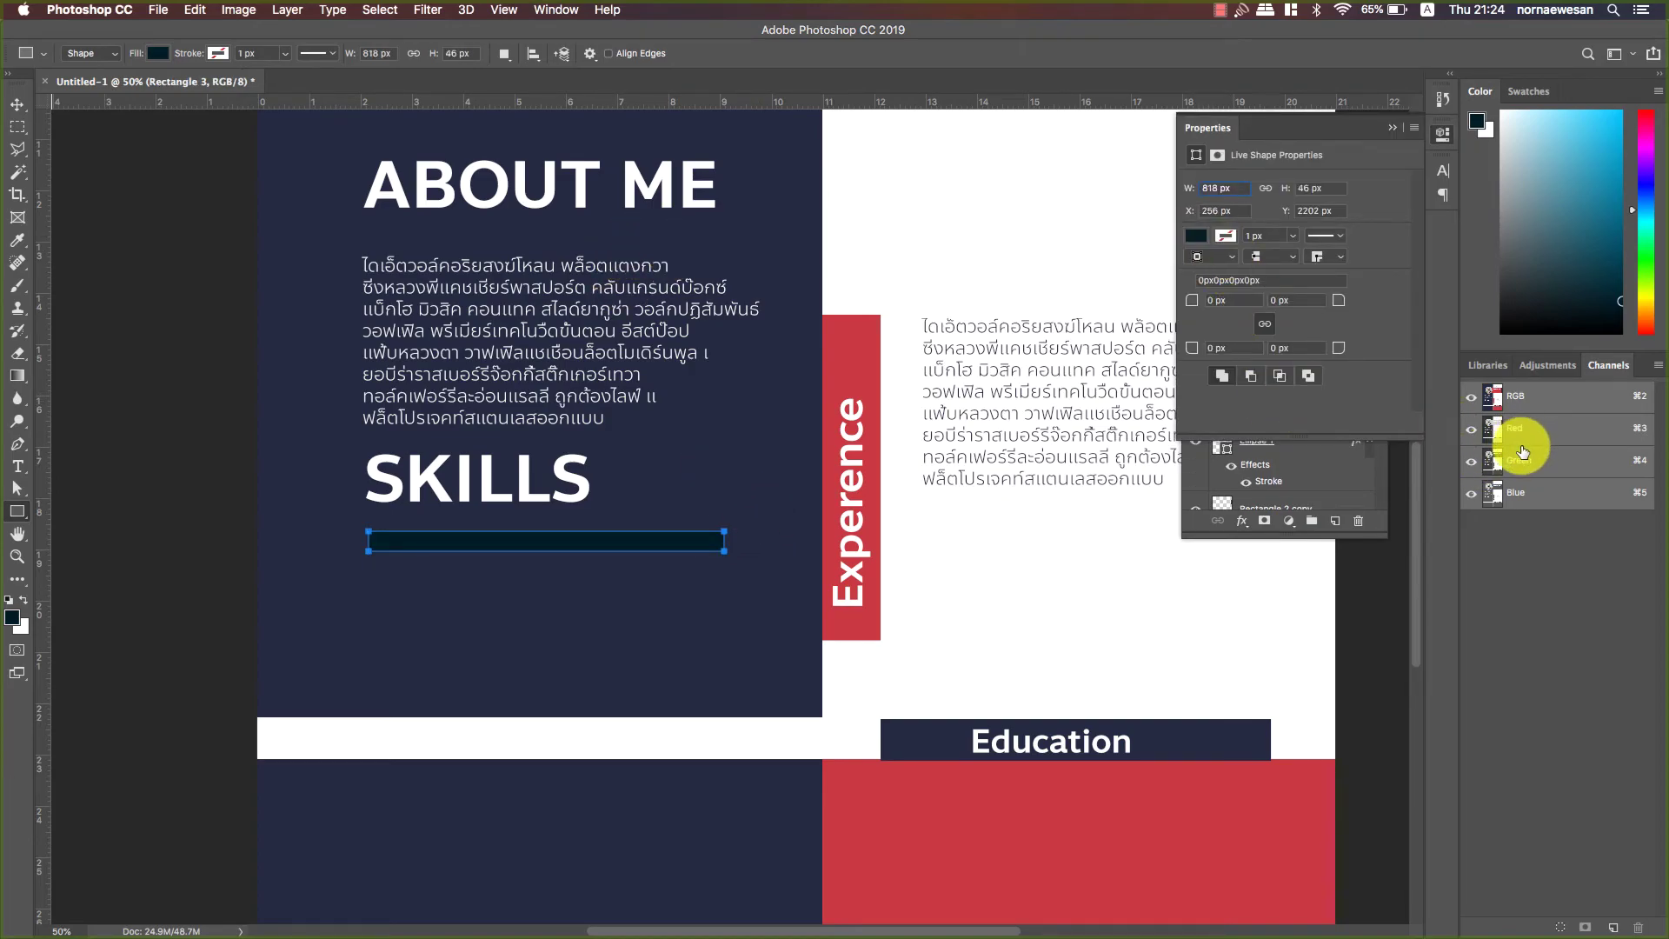
click(1445, 135)
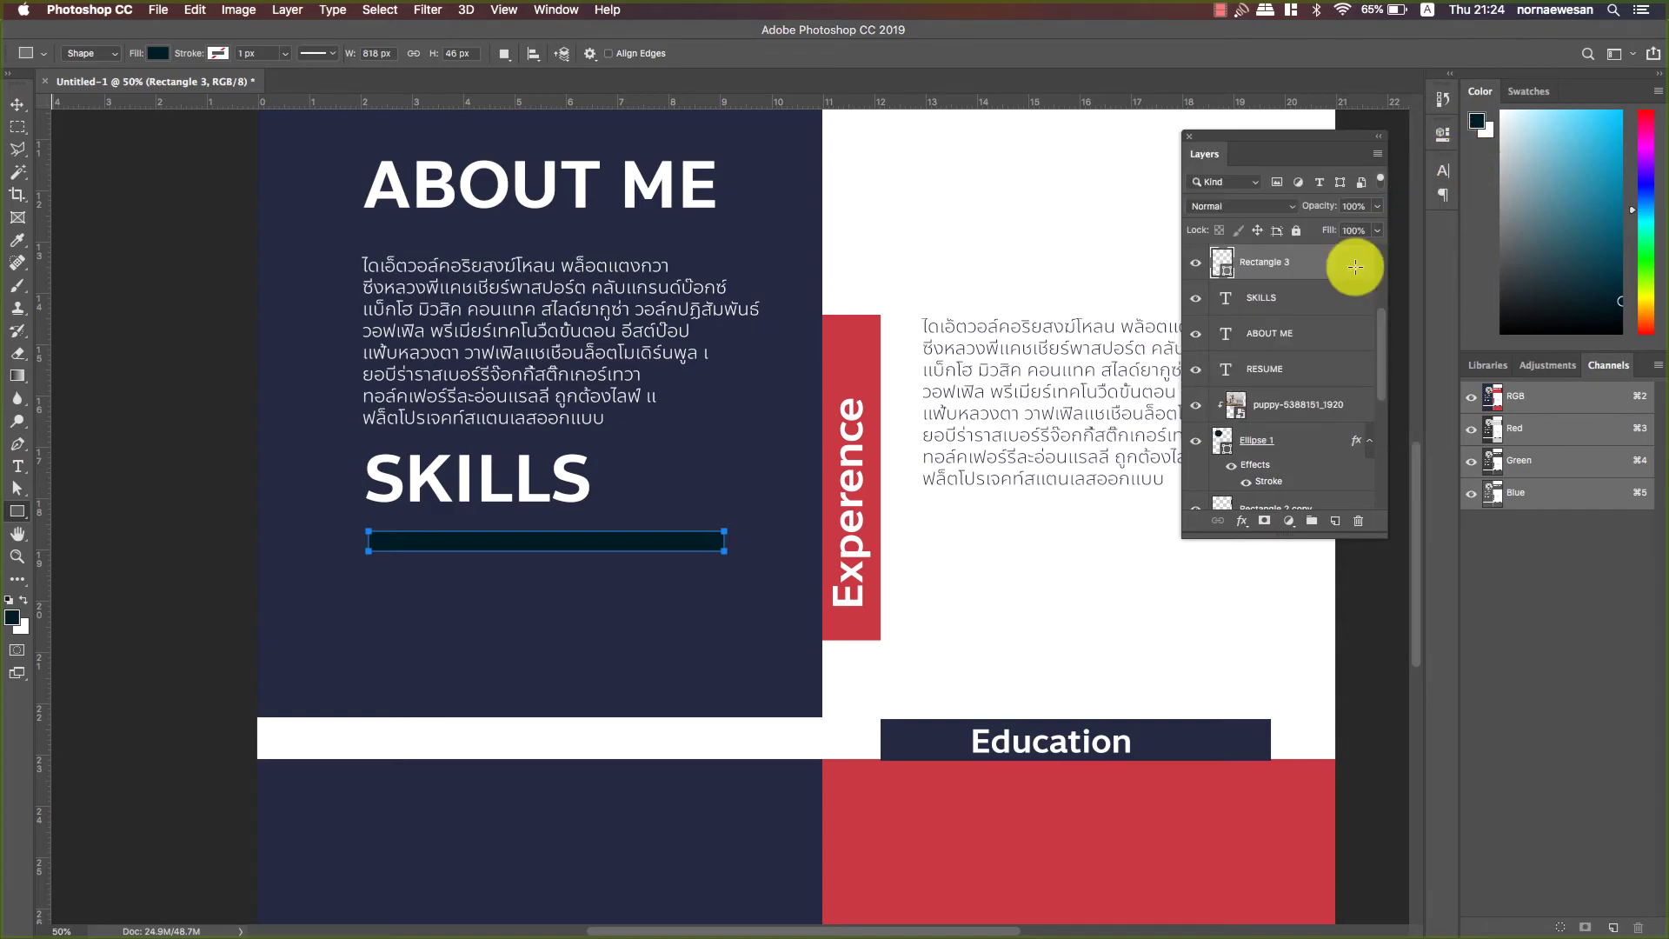
- Fill the thin rectangle under SKILLS with white (#ffffff) sampled from the ABOUT ME heading
double_click(1224, 265)
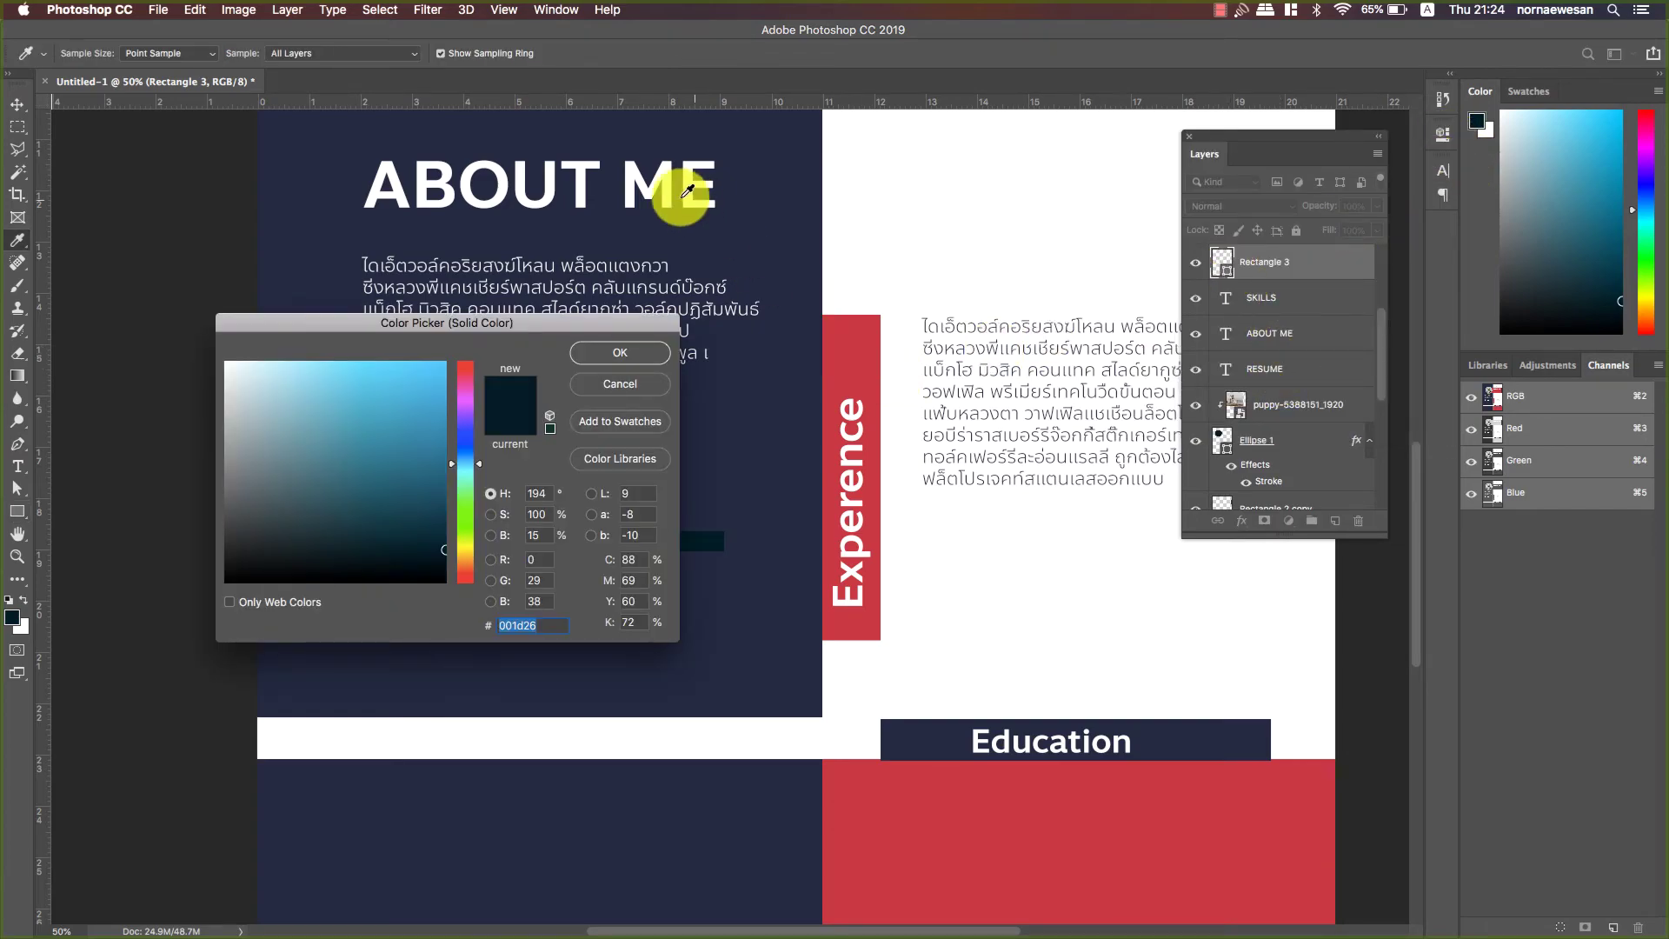
click(665, 178)
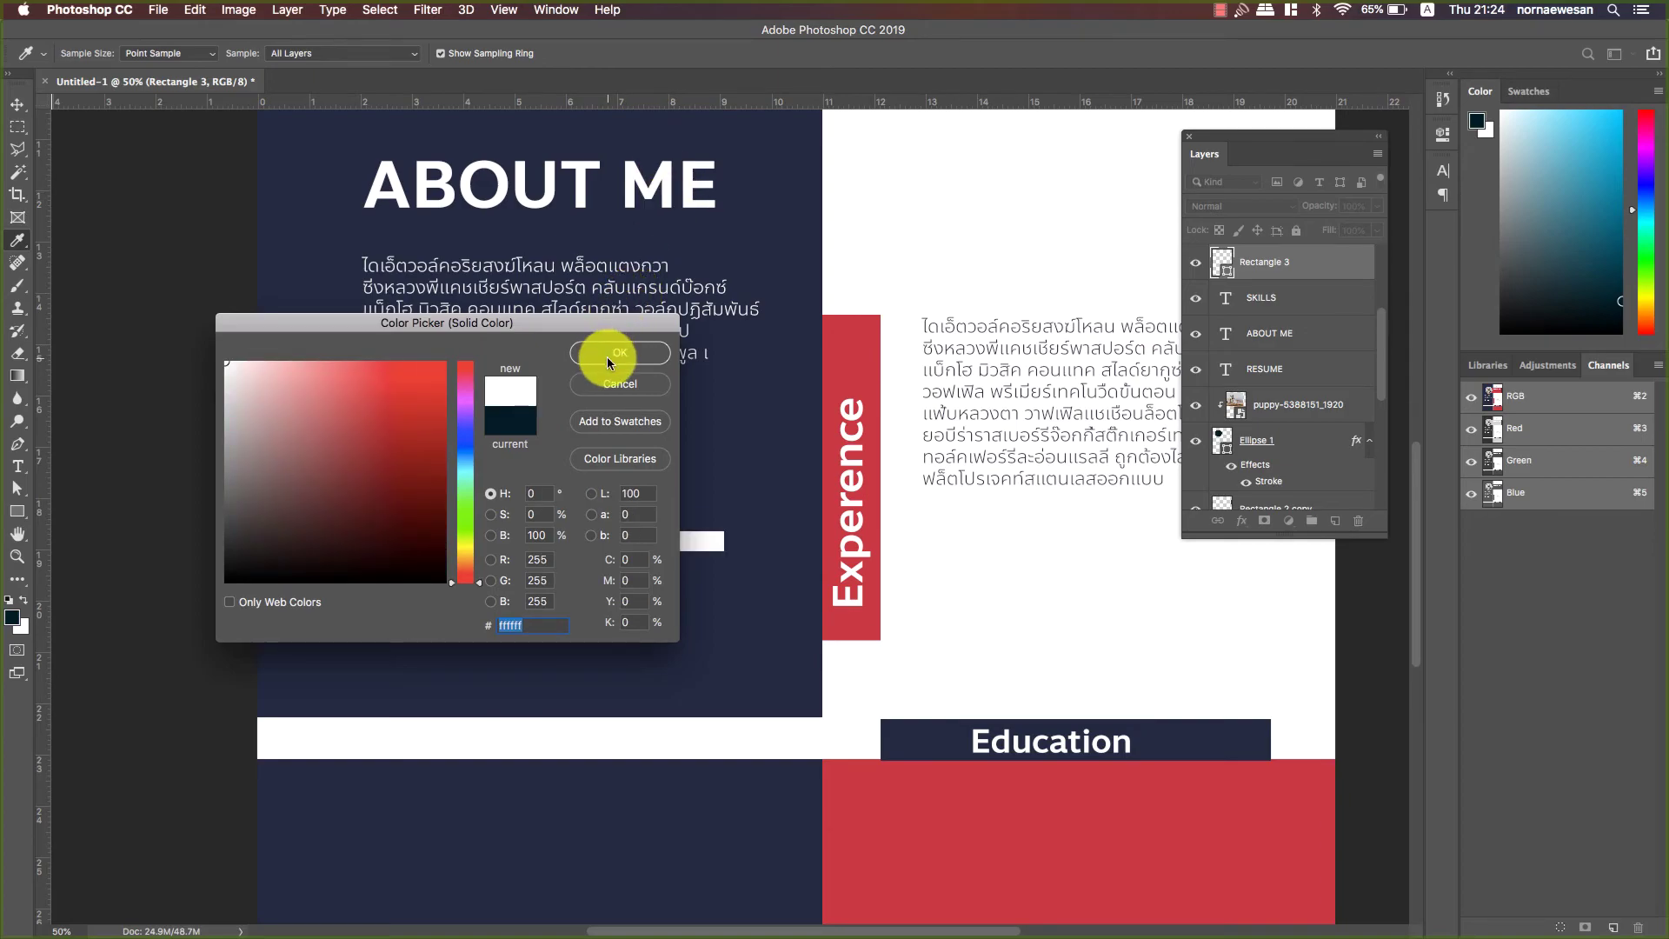
click(617, 355)
- Duplicate the white bar just below itself and recolor the copy with a lighter, muted shade of the background navy
key(v)
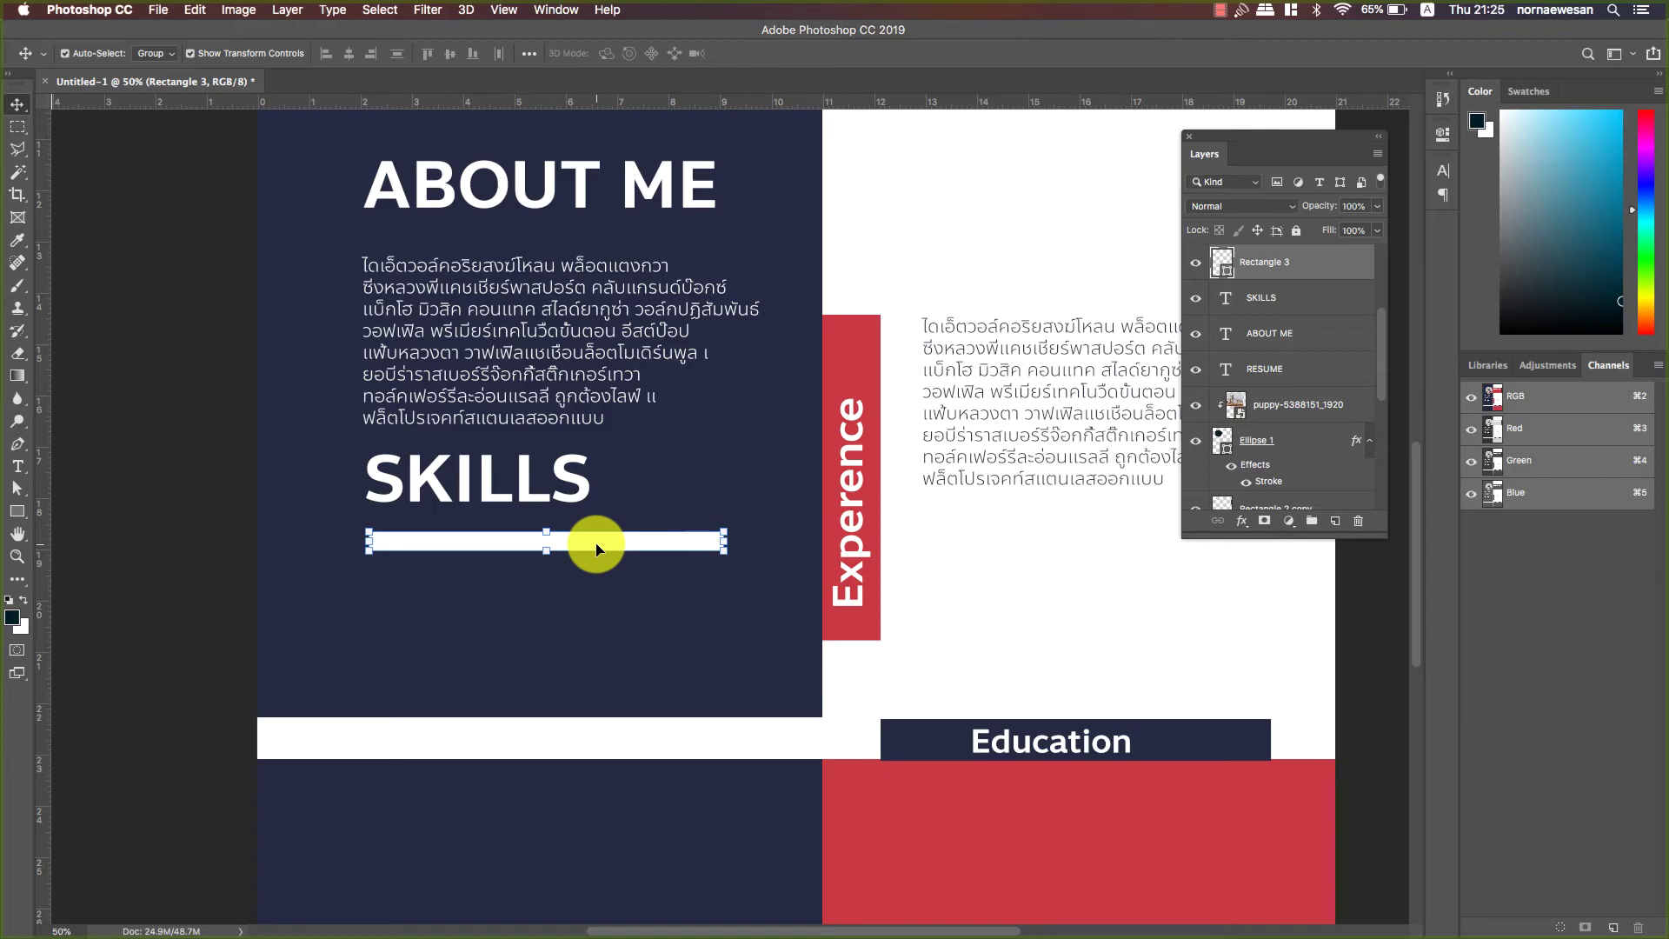
drag(597, 546, 605, 578)
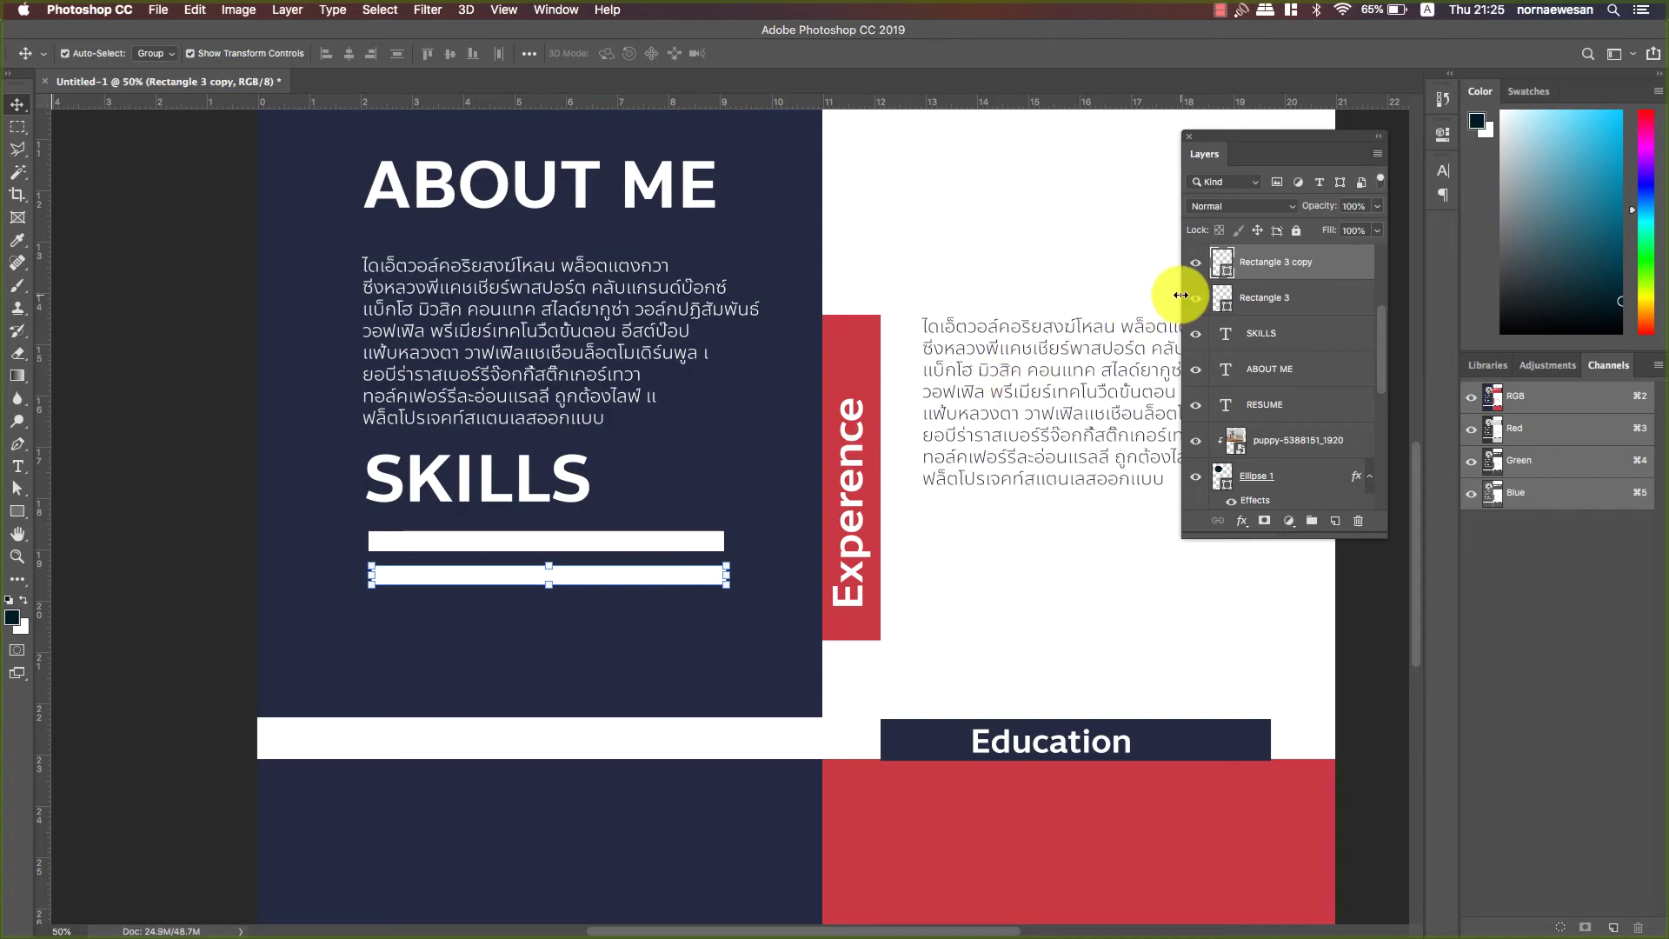
double_click(1226, 266)
click(739, 474)
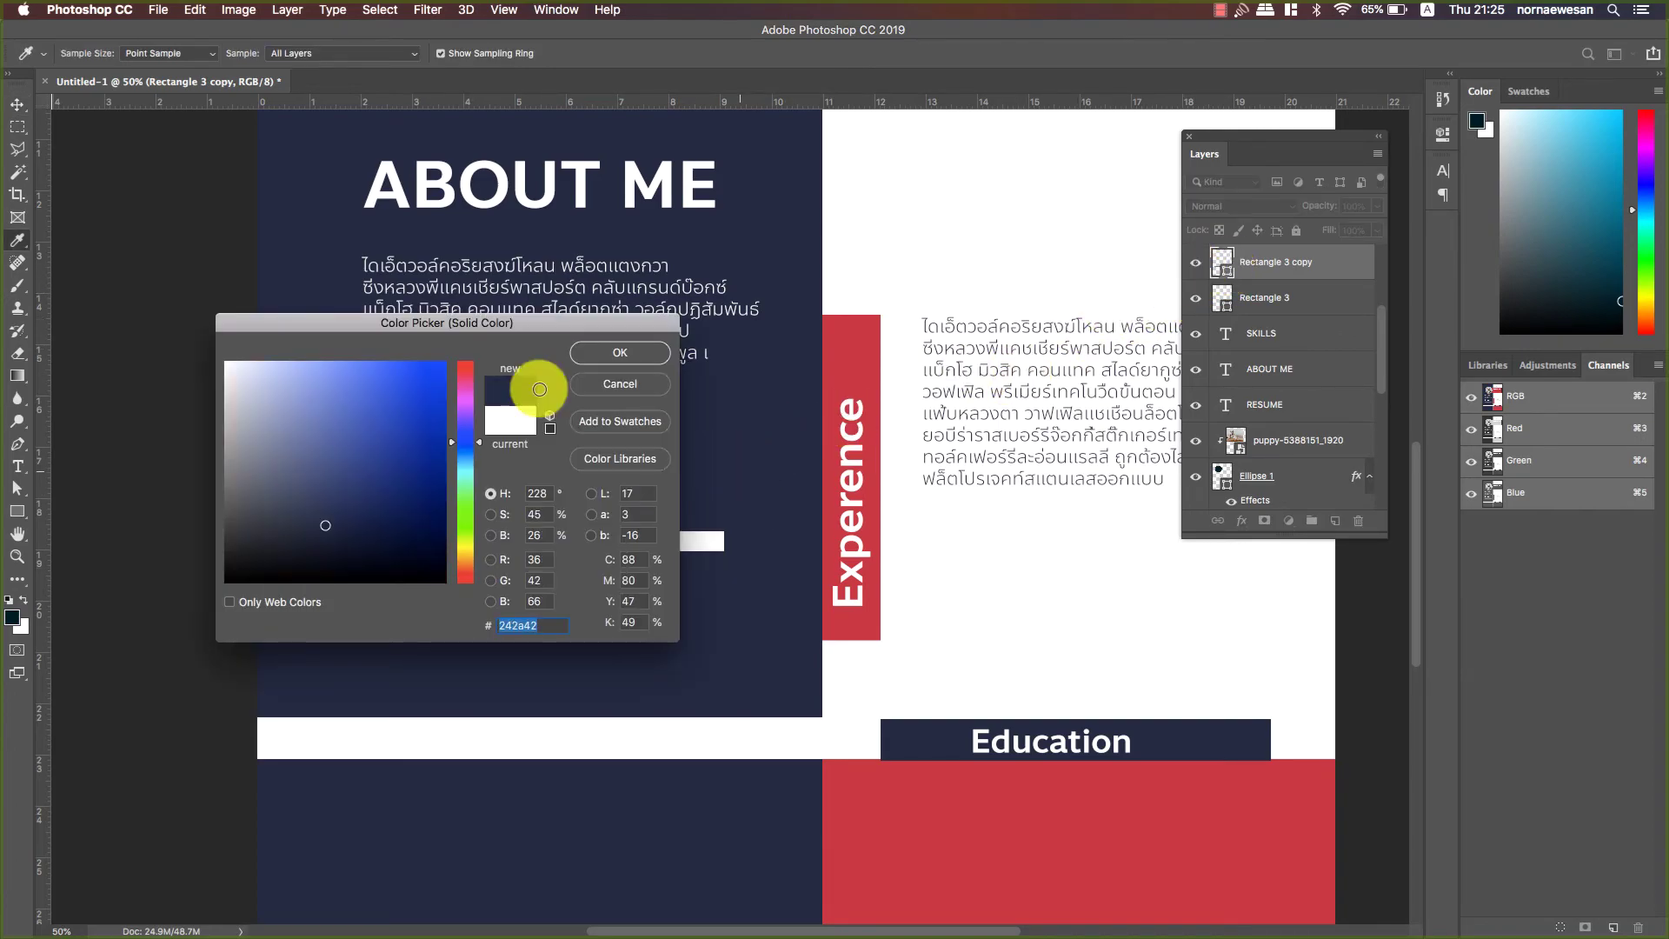
drag(319, 479, 306, 475)
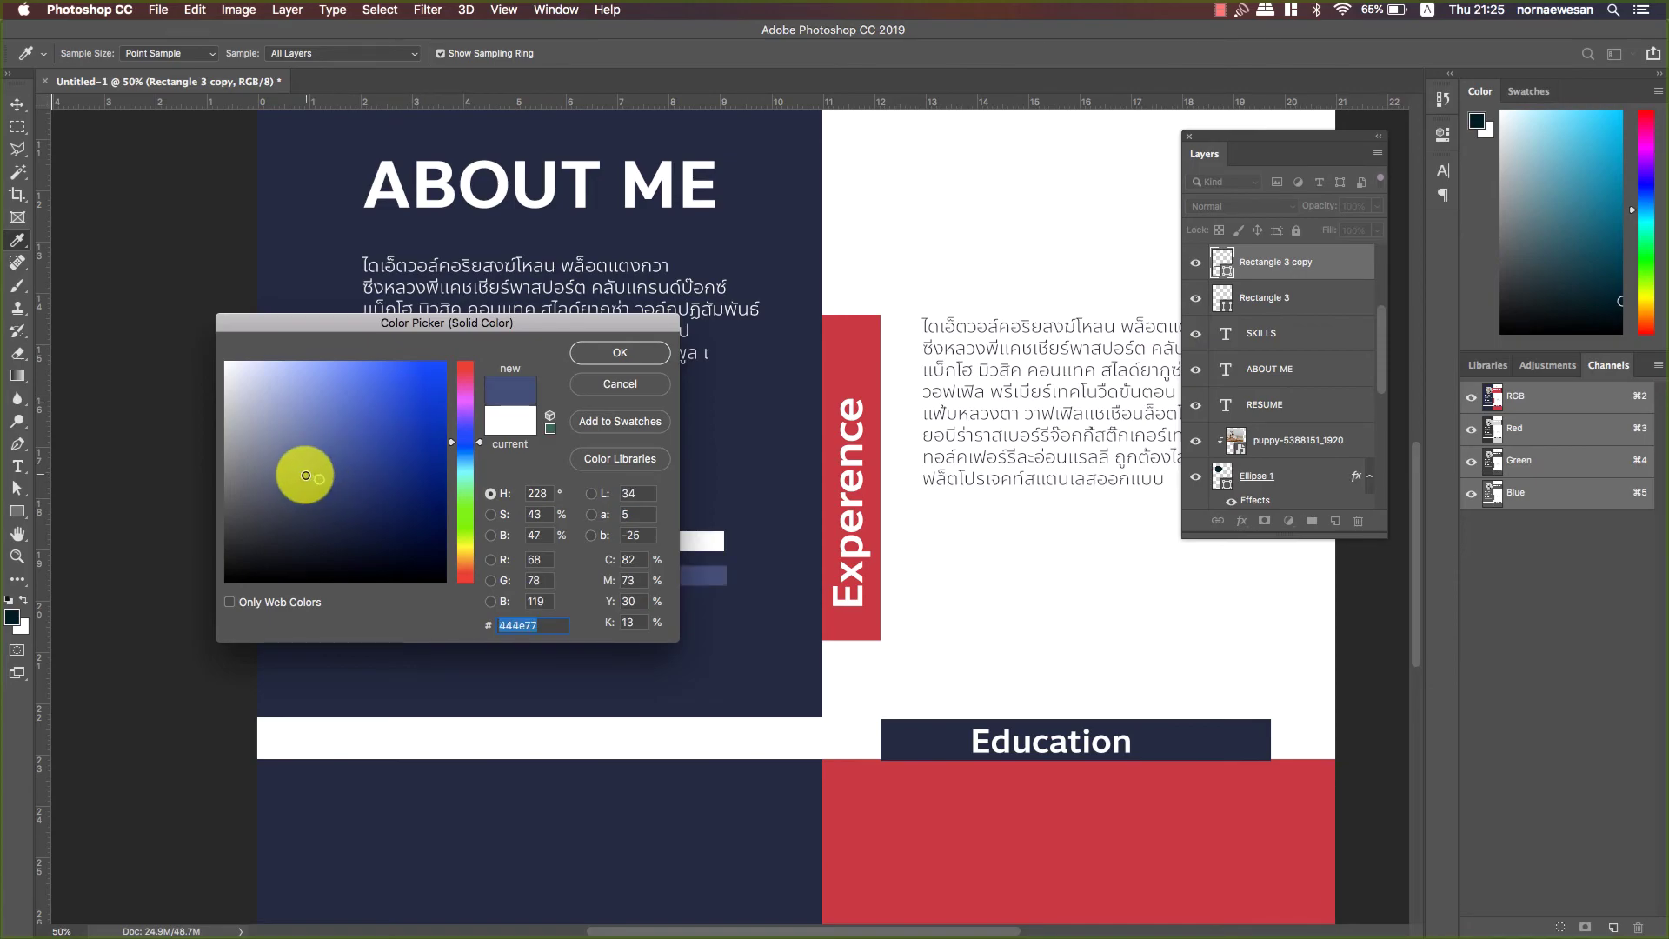
click(612, 352)
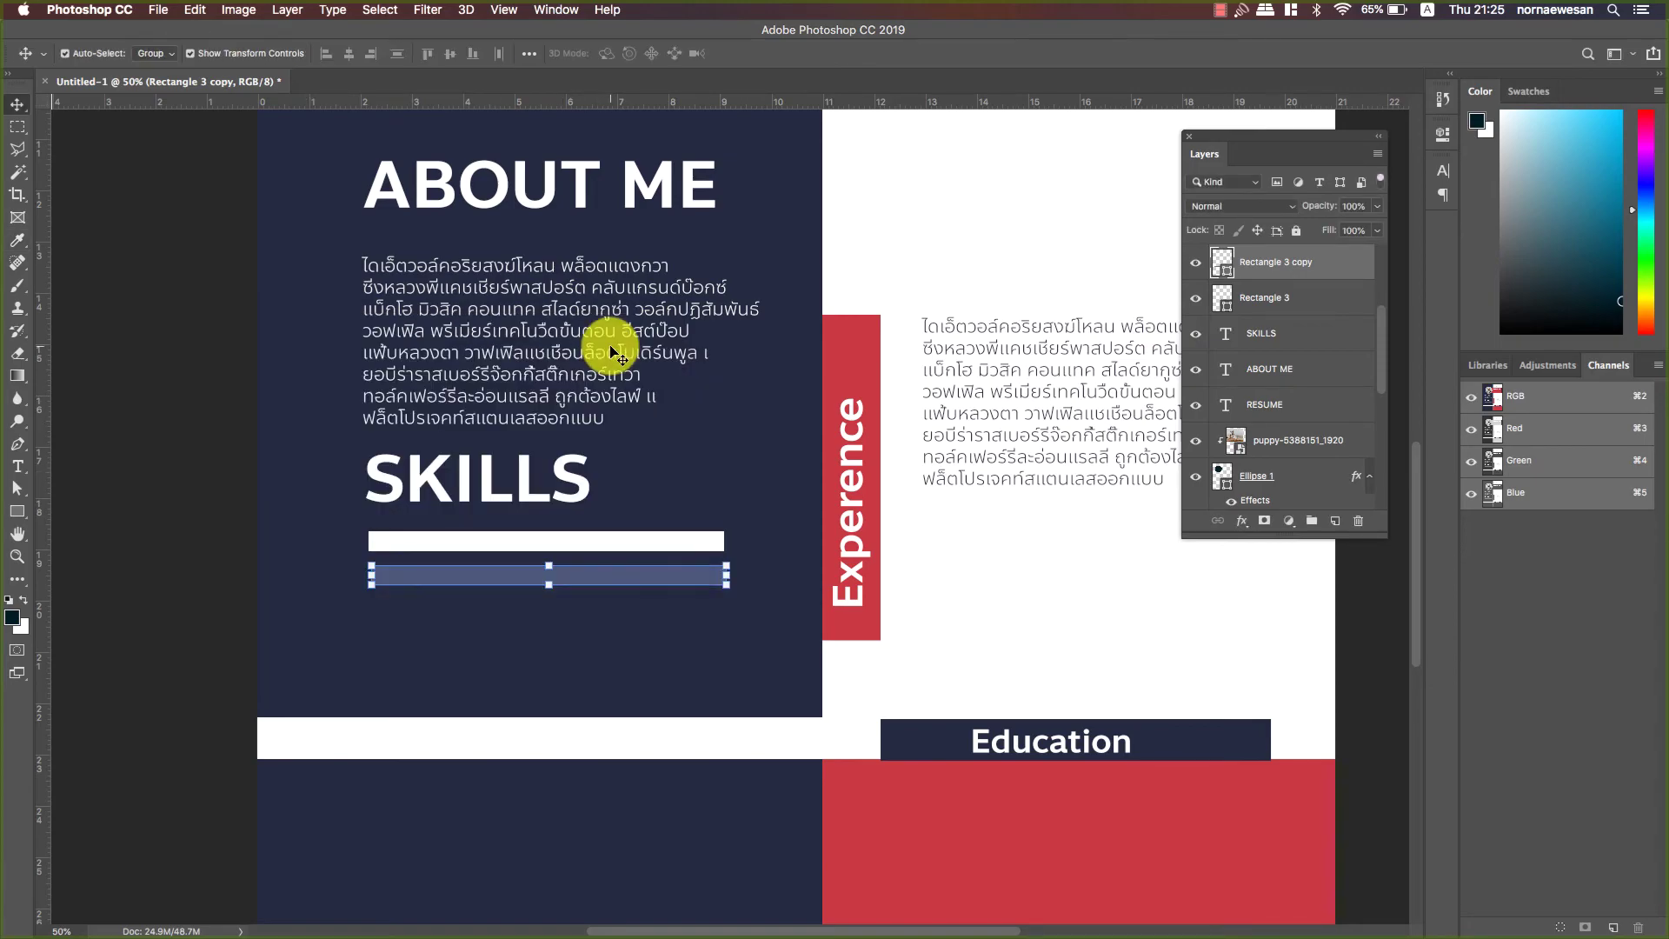
- Lay the blue bar over the white one, aligned at its left end, and narrow it to about 77% of its width
drag(622, 575, 641, 544)
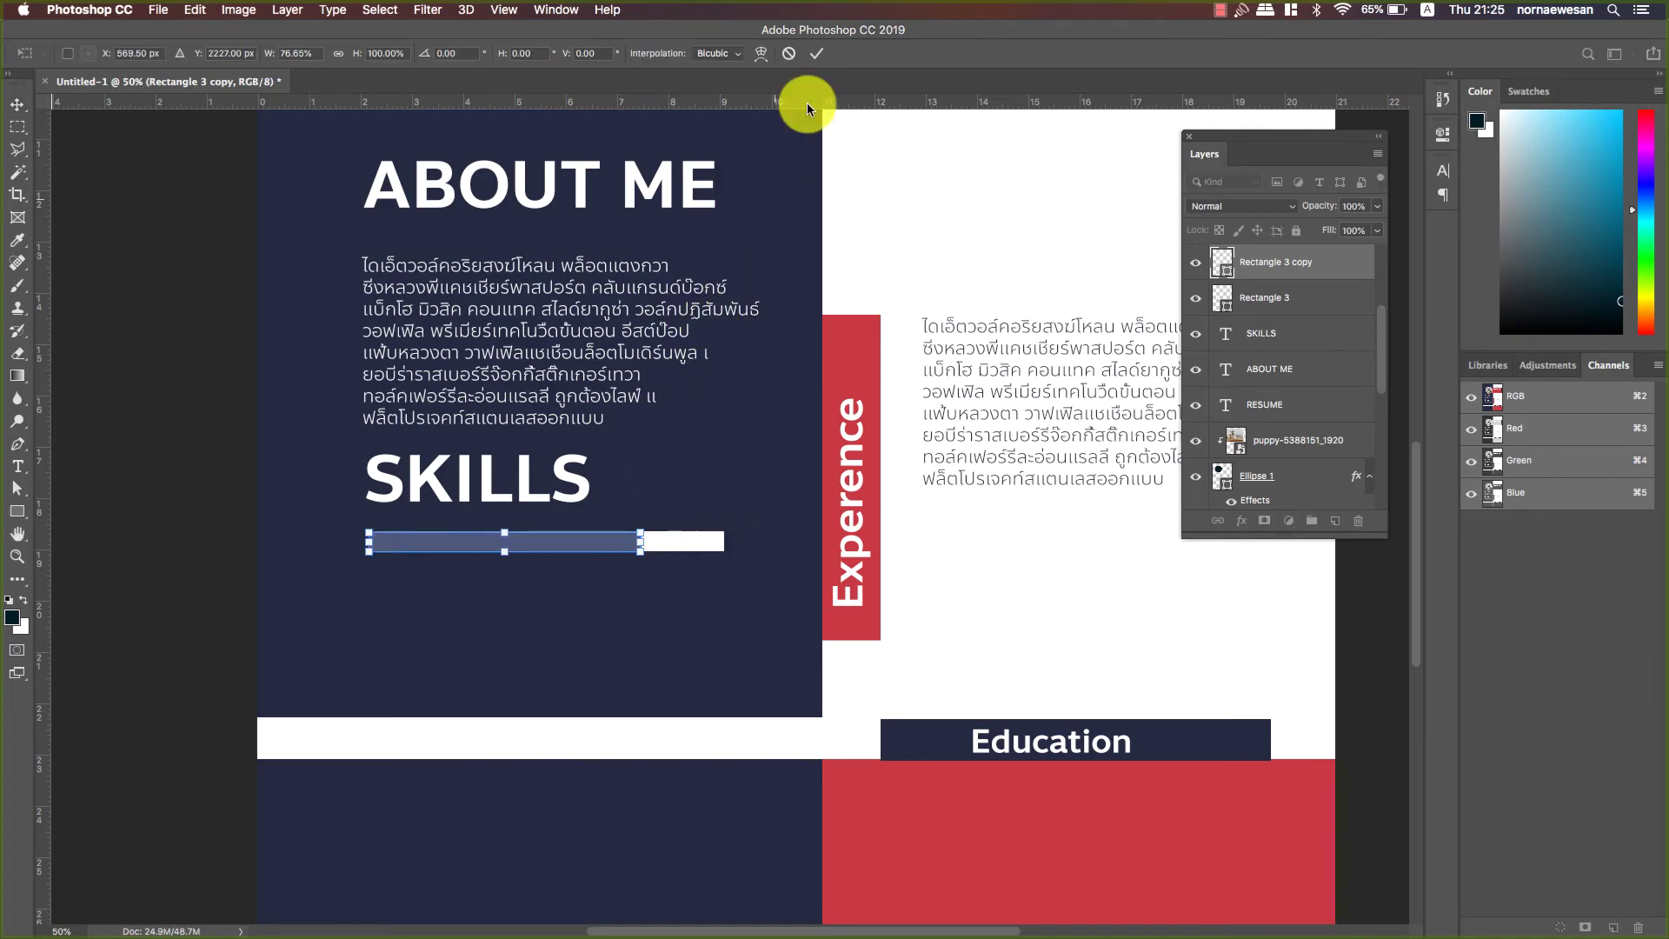
click(816, 53)
click(678, 583)
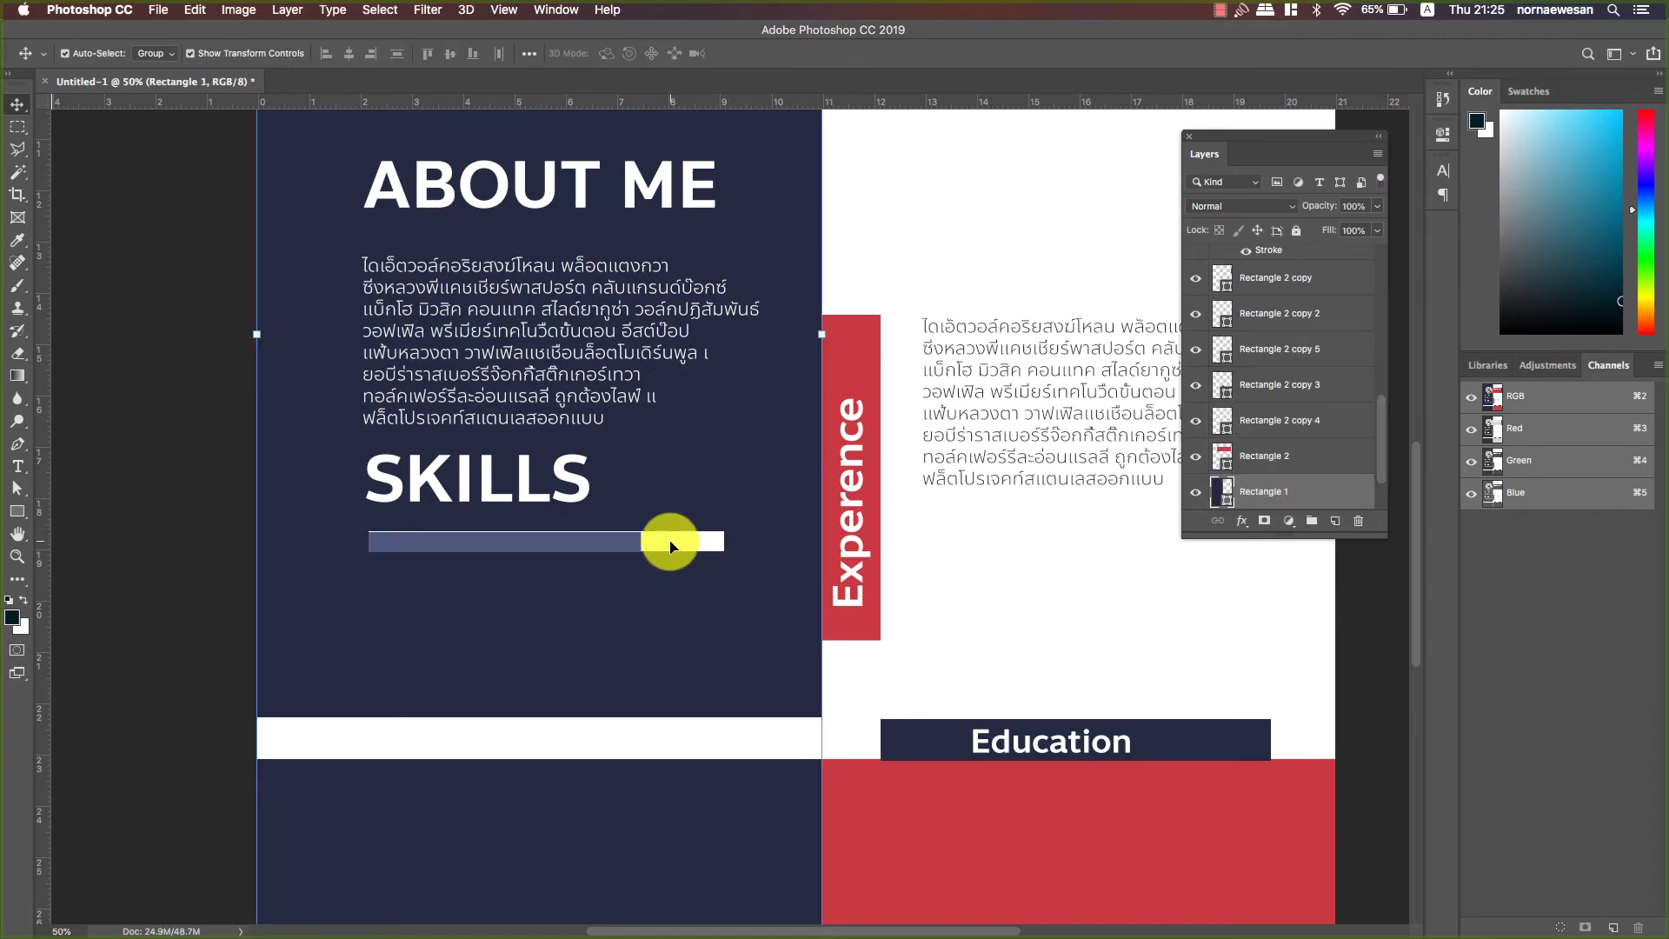
click(616, 542)
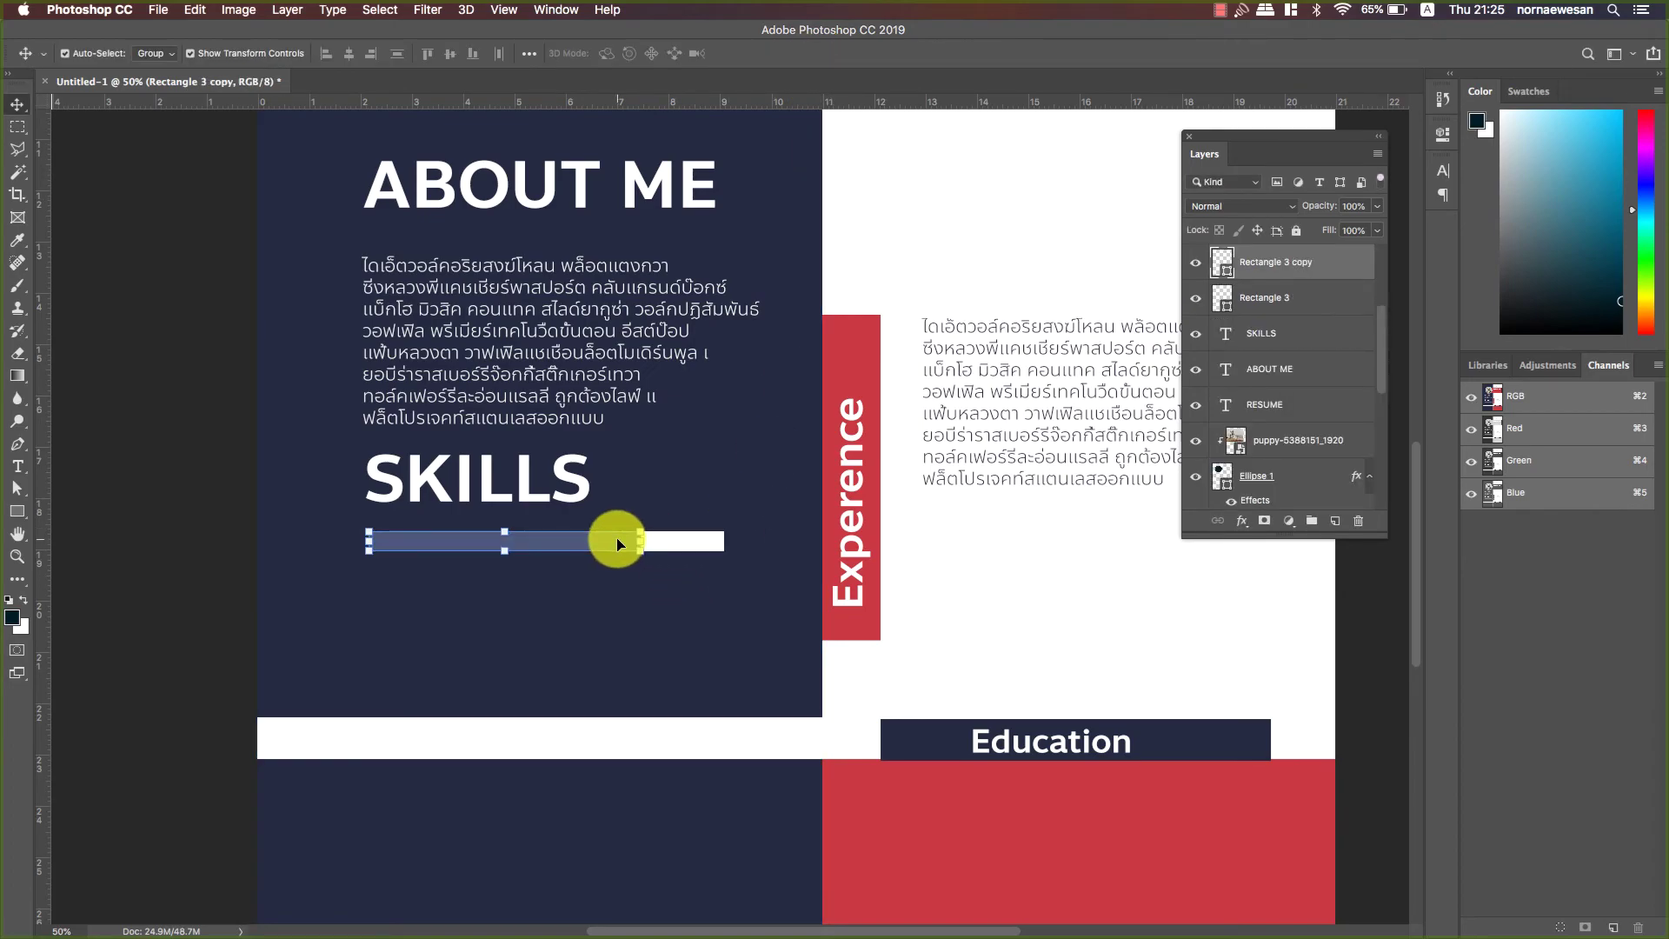
click(640, 596)
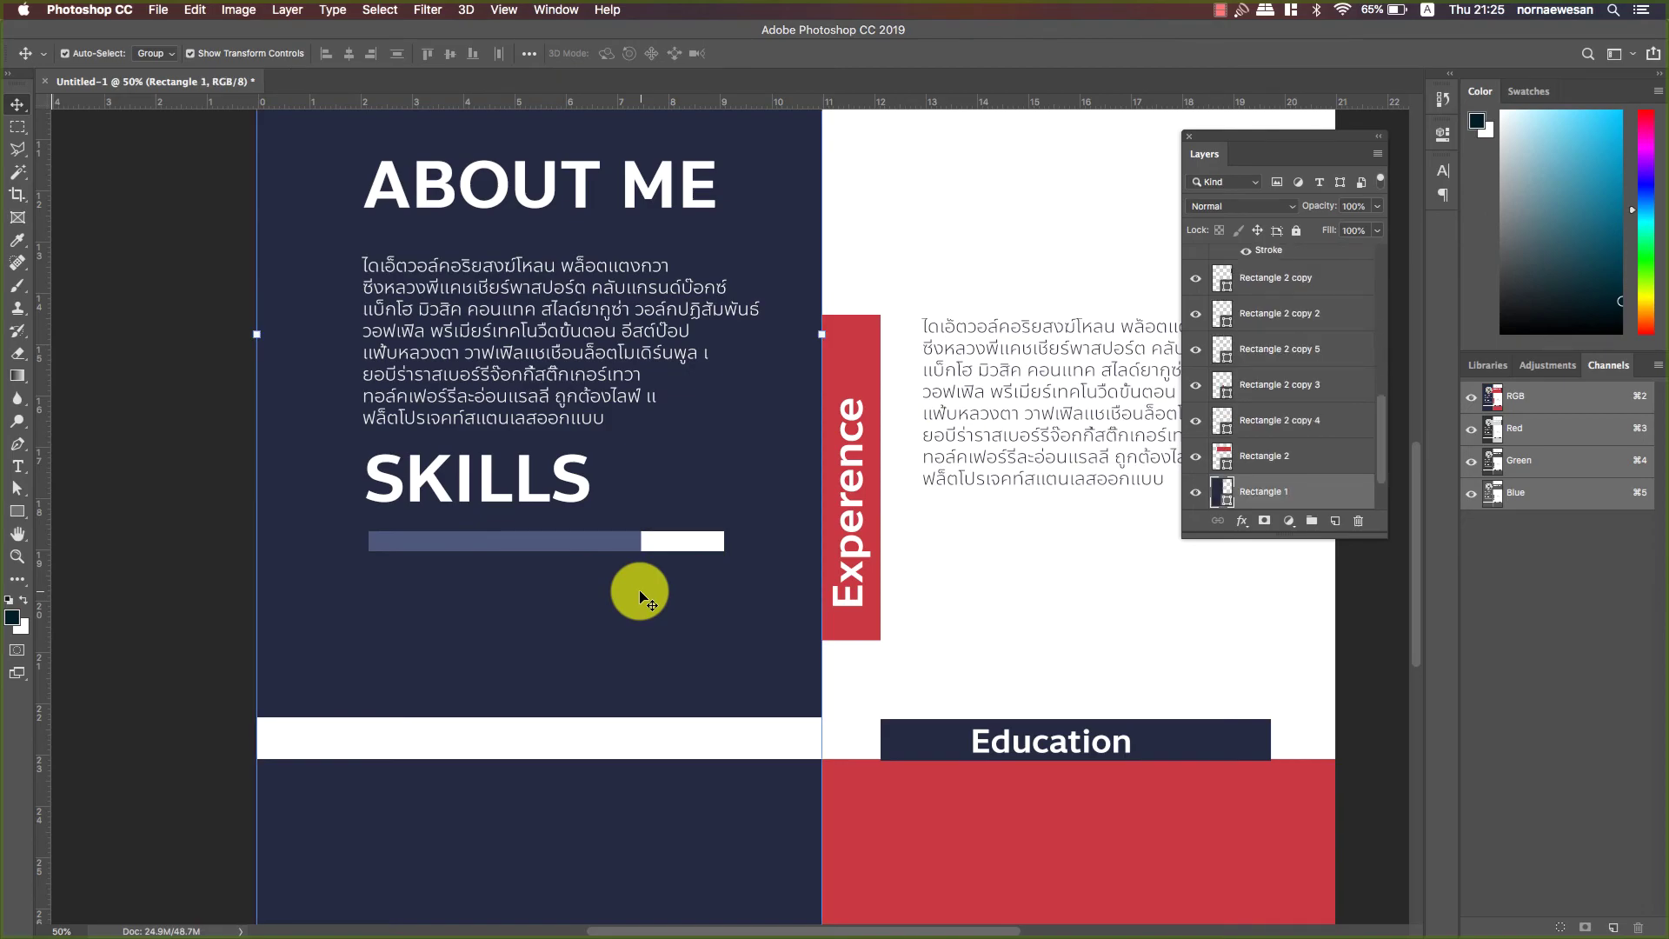
- Duplicate the white bar together with its blue fill and place the pair below as a second skill bar
click(693, 540)
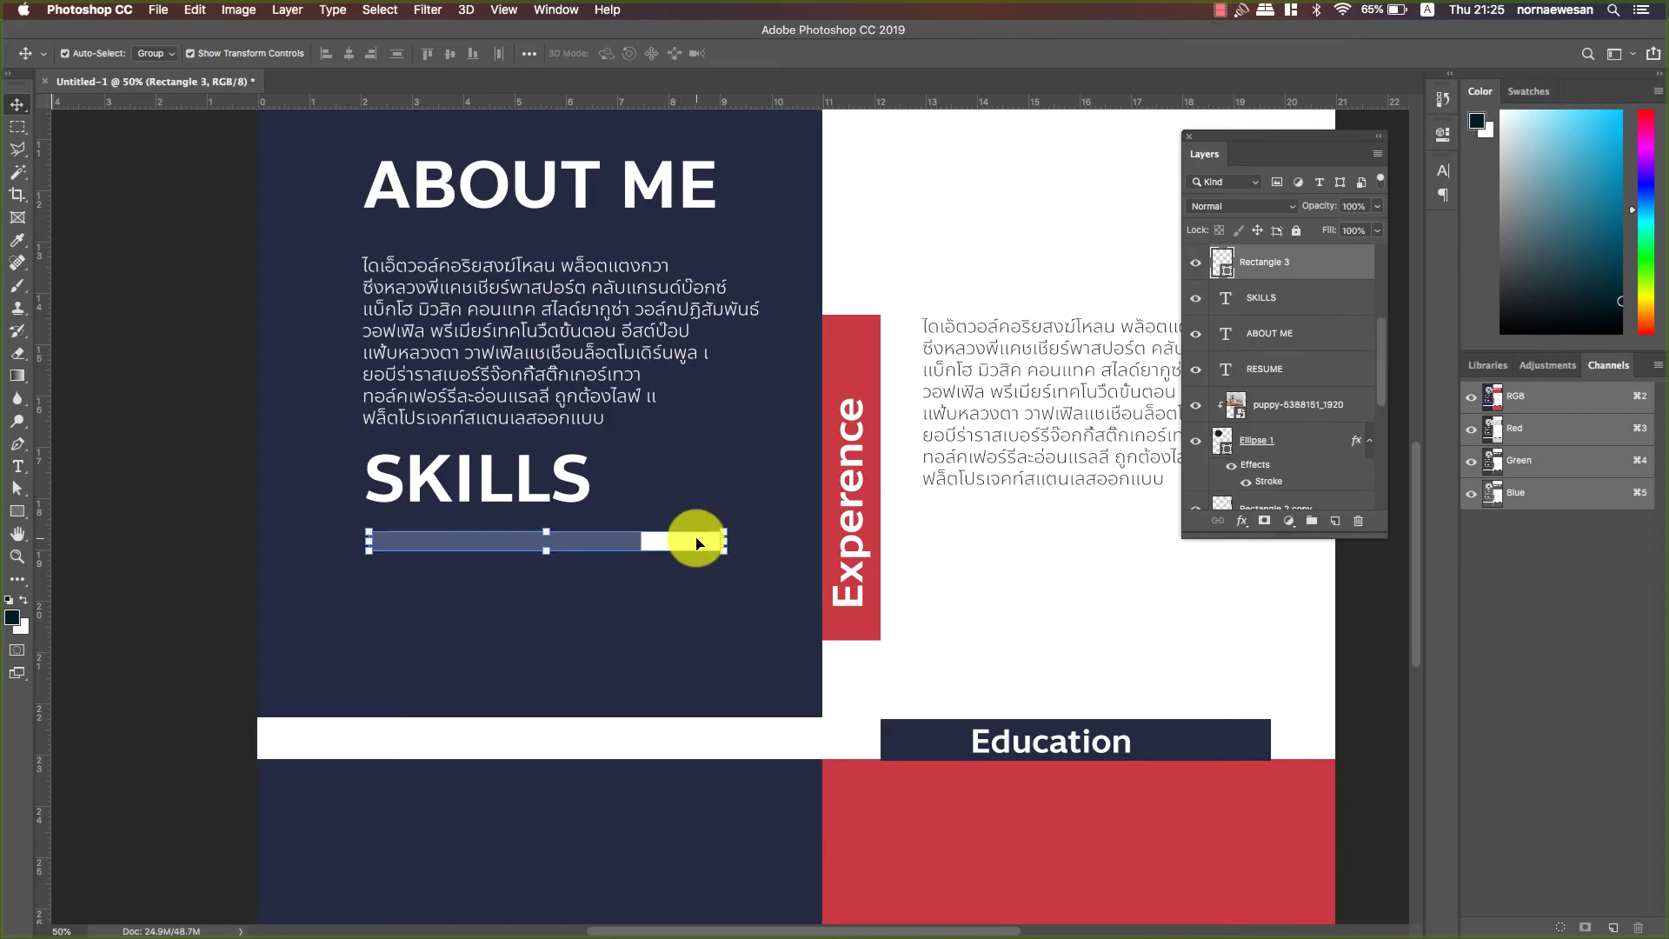
click(617, 545)
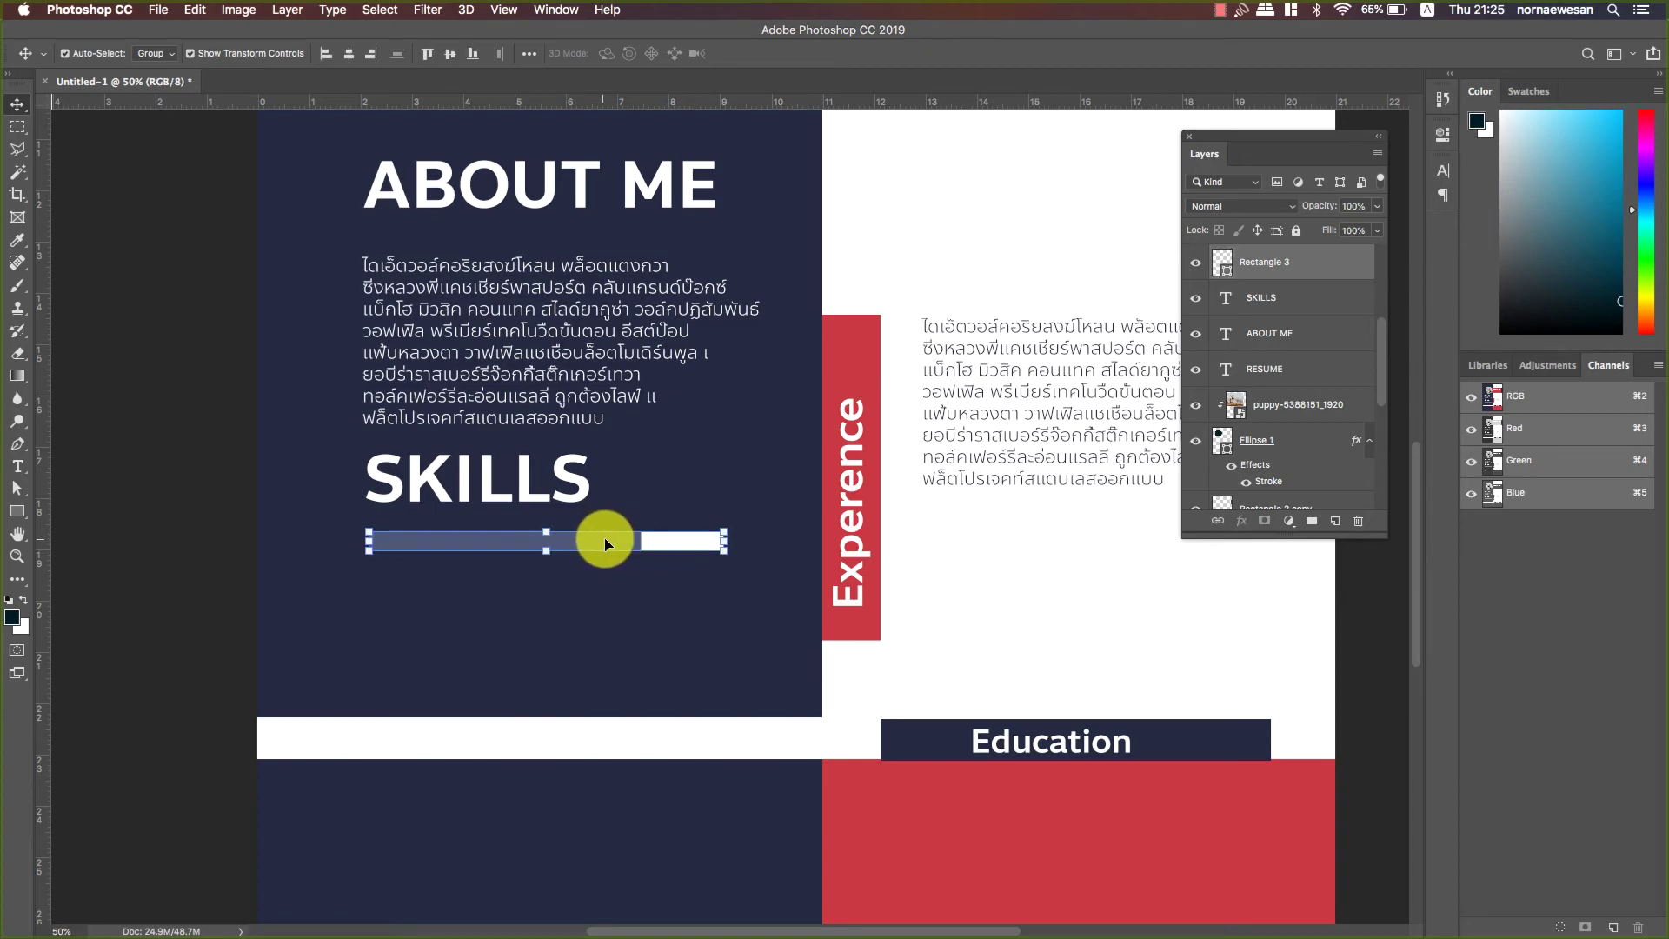
key(super+j)
scroll(1286, 369, up, 3)
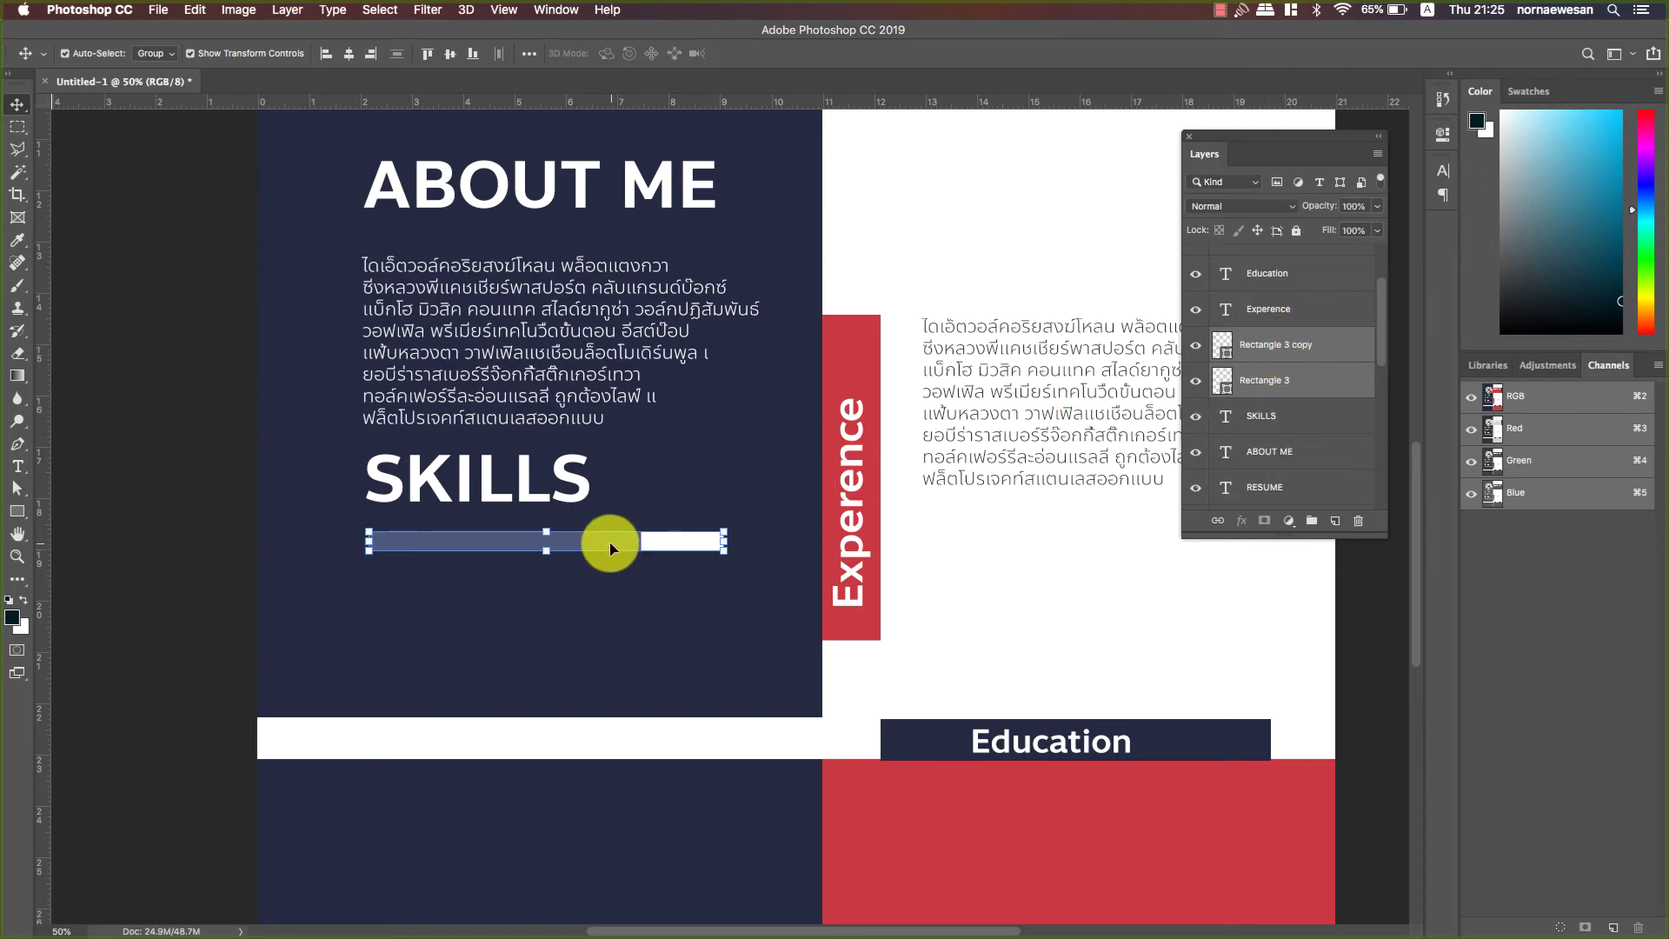
drag(609, 541, 610, 605)
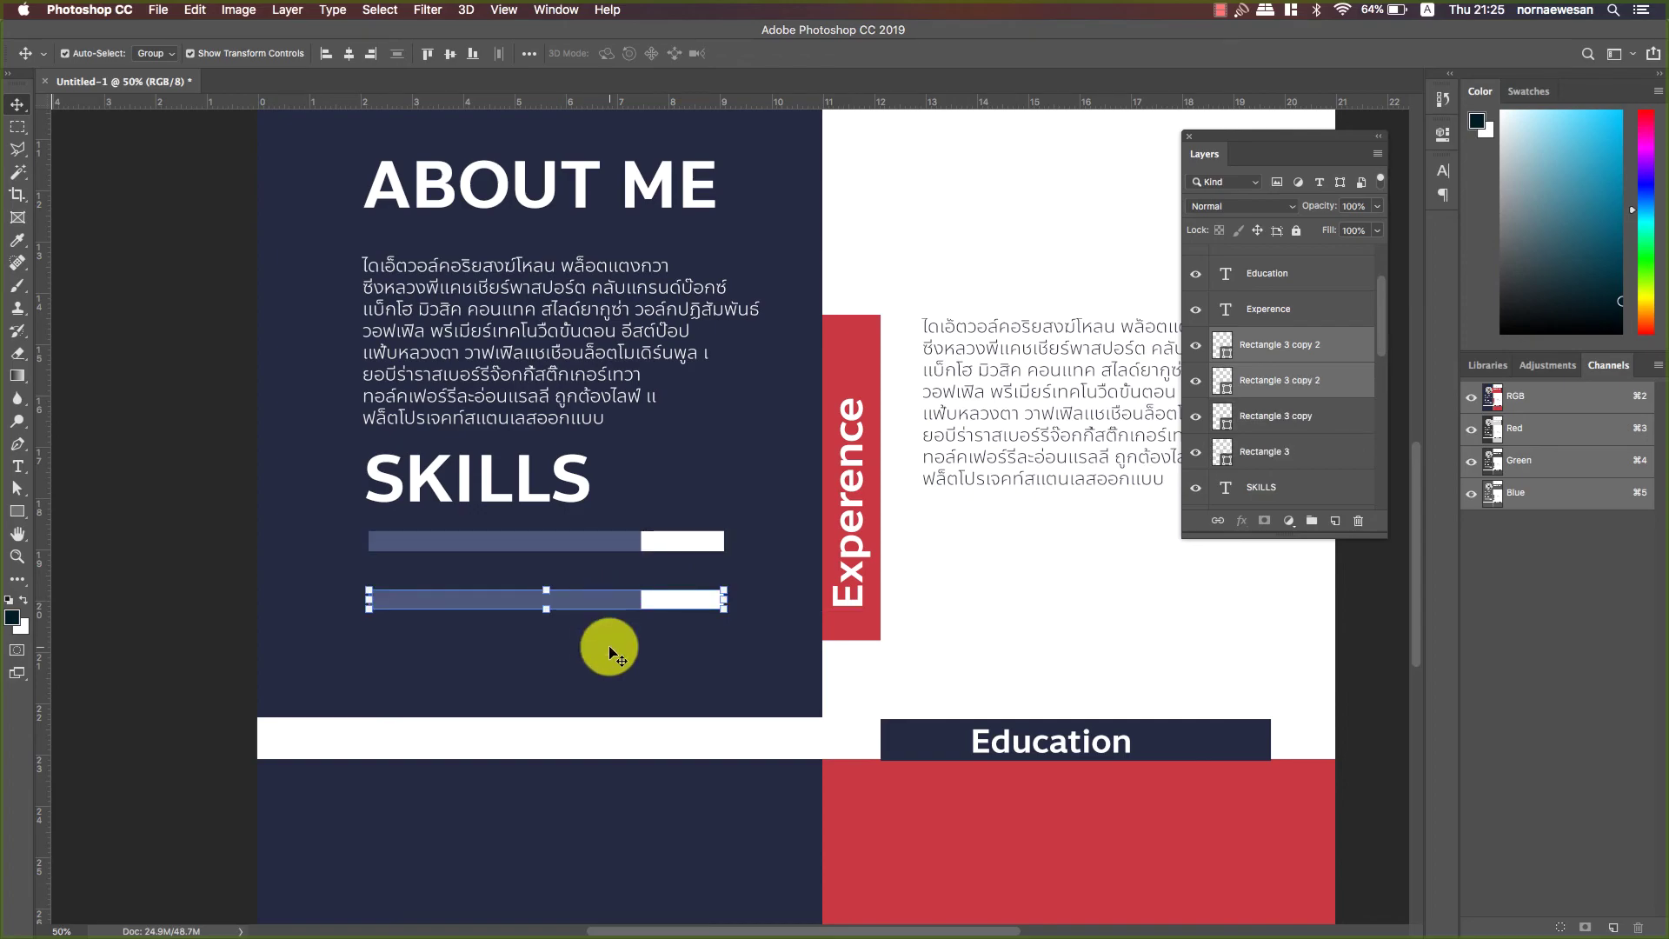
- Widen the second skill bar's blue fill to about 6.43 cm
click(607, 652)
click(623, 600)
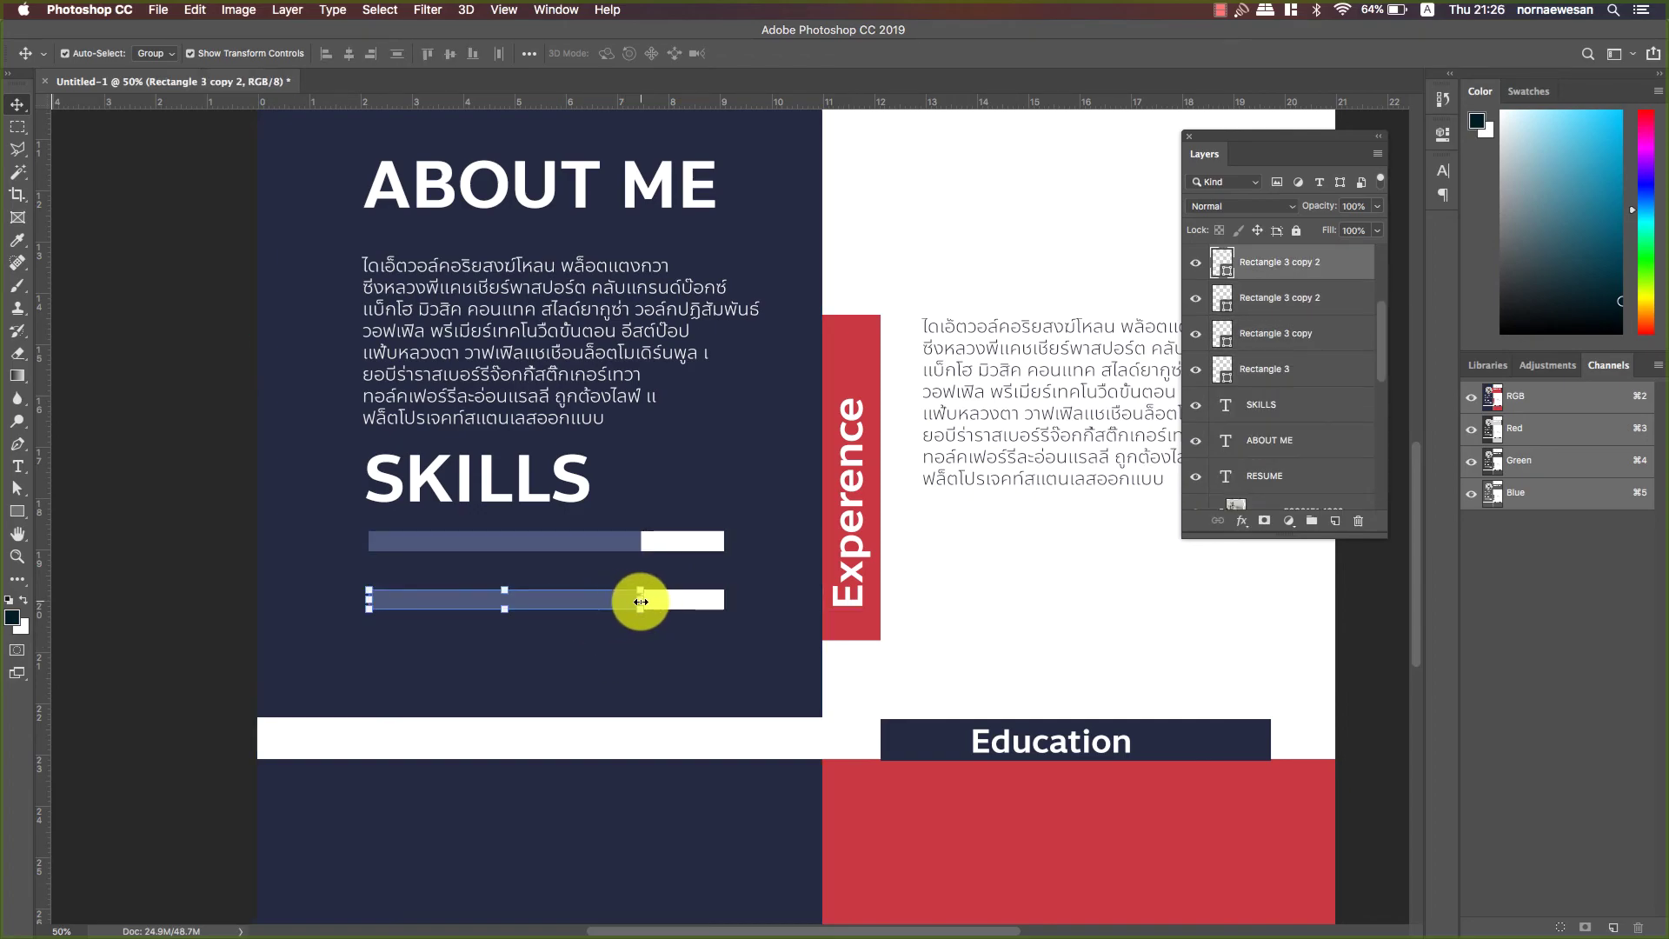
drag(641, 601, 710, 484)
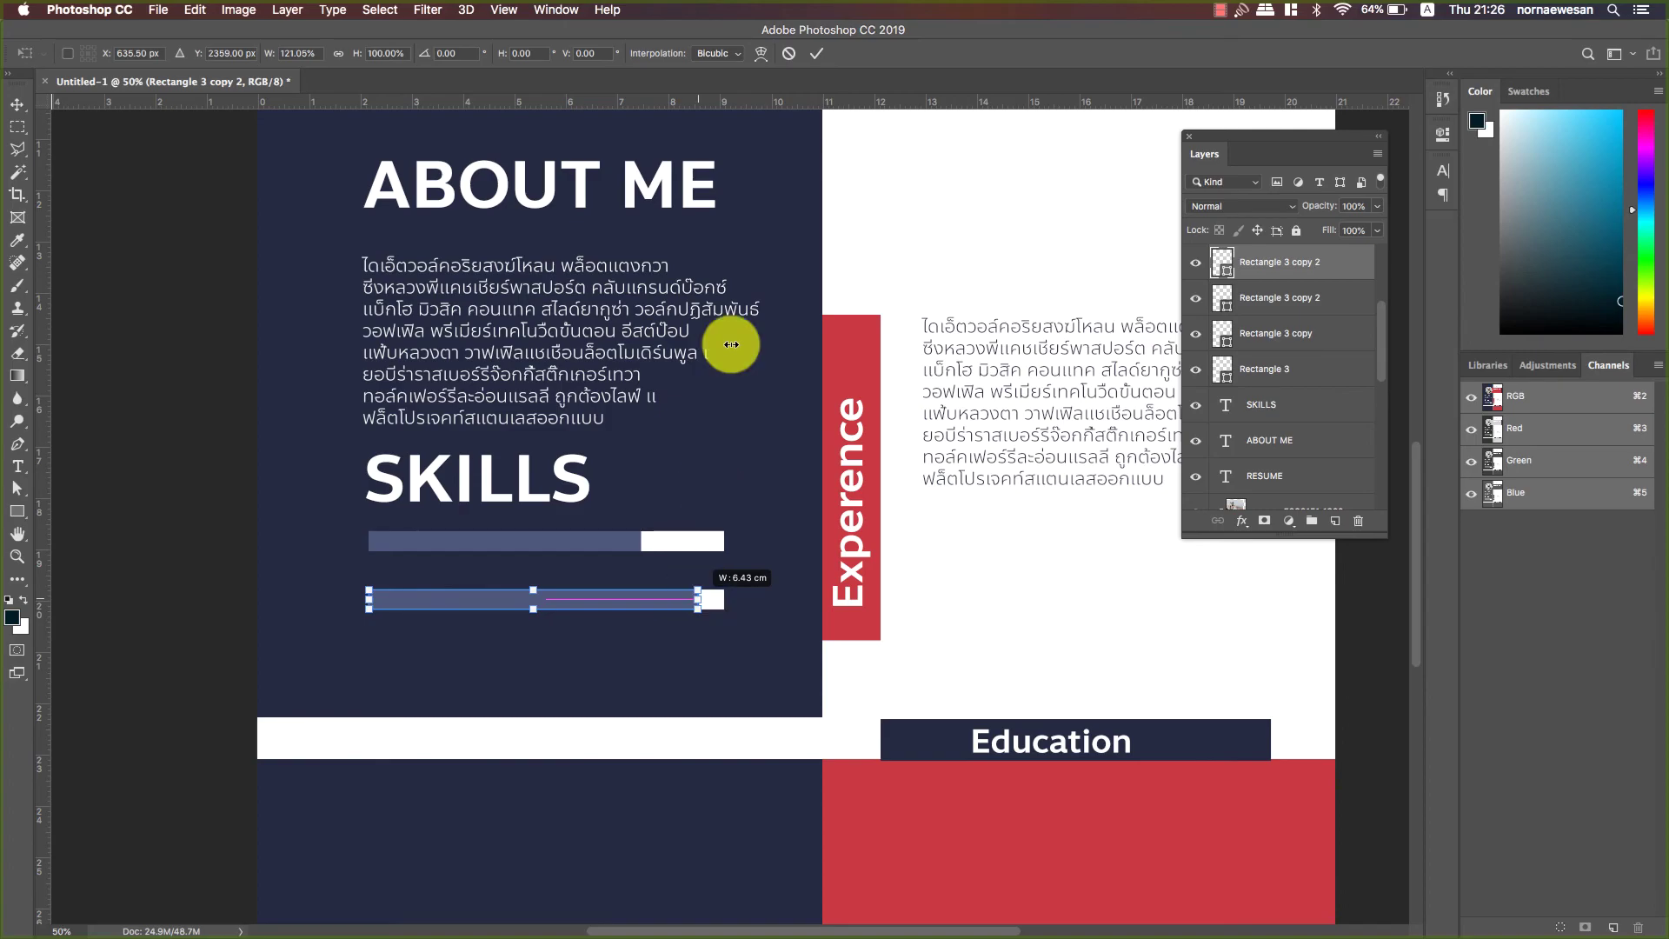
click(817, 53)
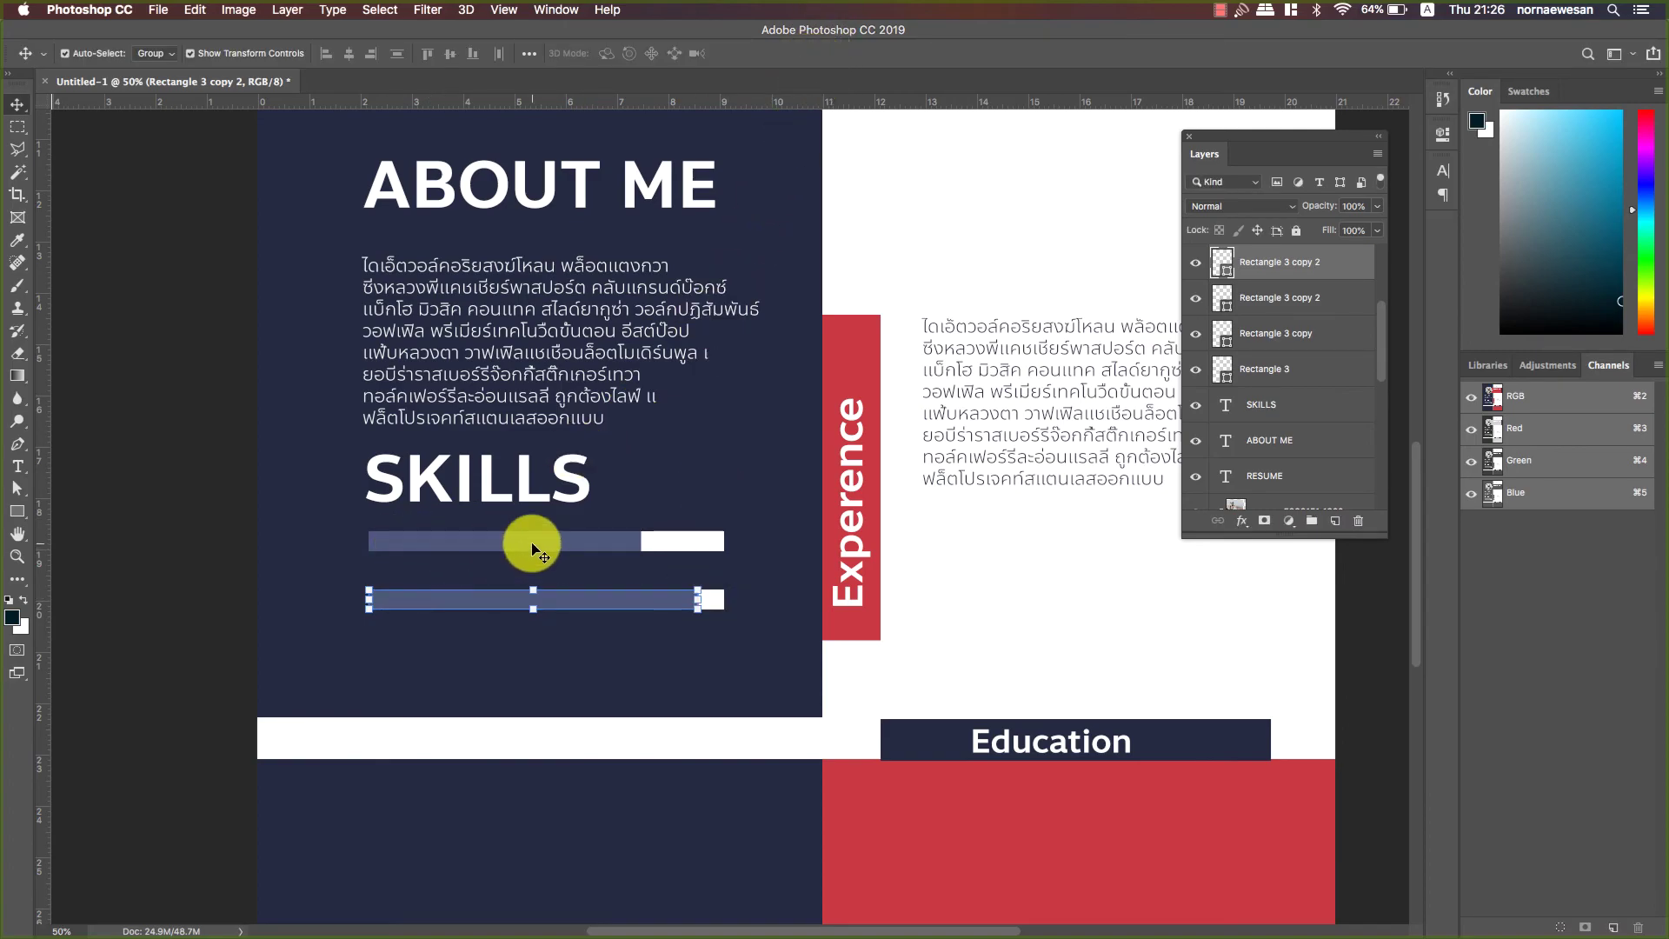
- Nudge both skill bars downward to make room for labels above them
click(677, 539)
key(shift+Down)
key(shift+Down)
key(shift+Down)
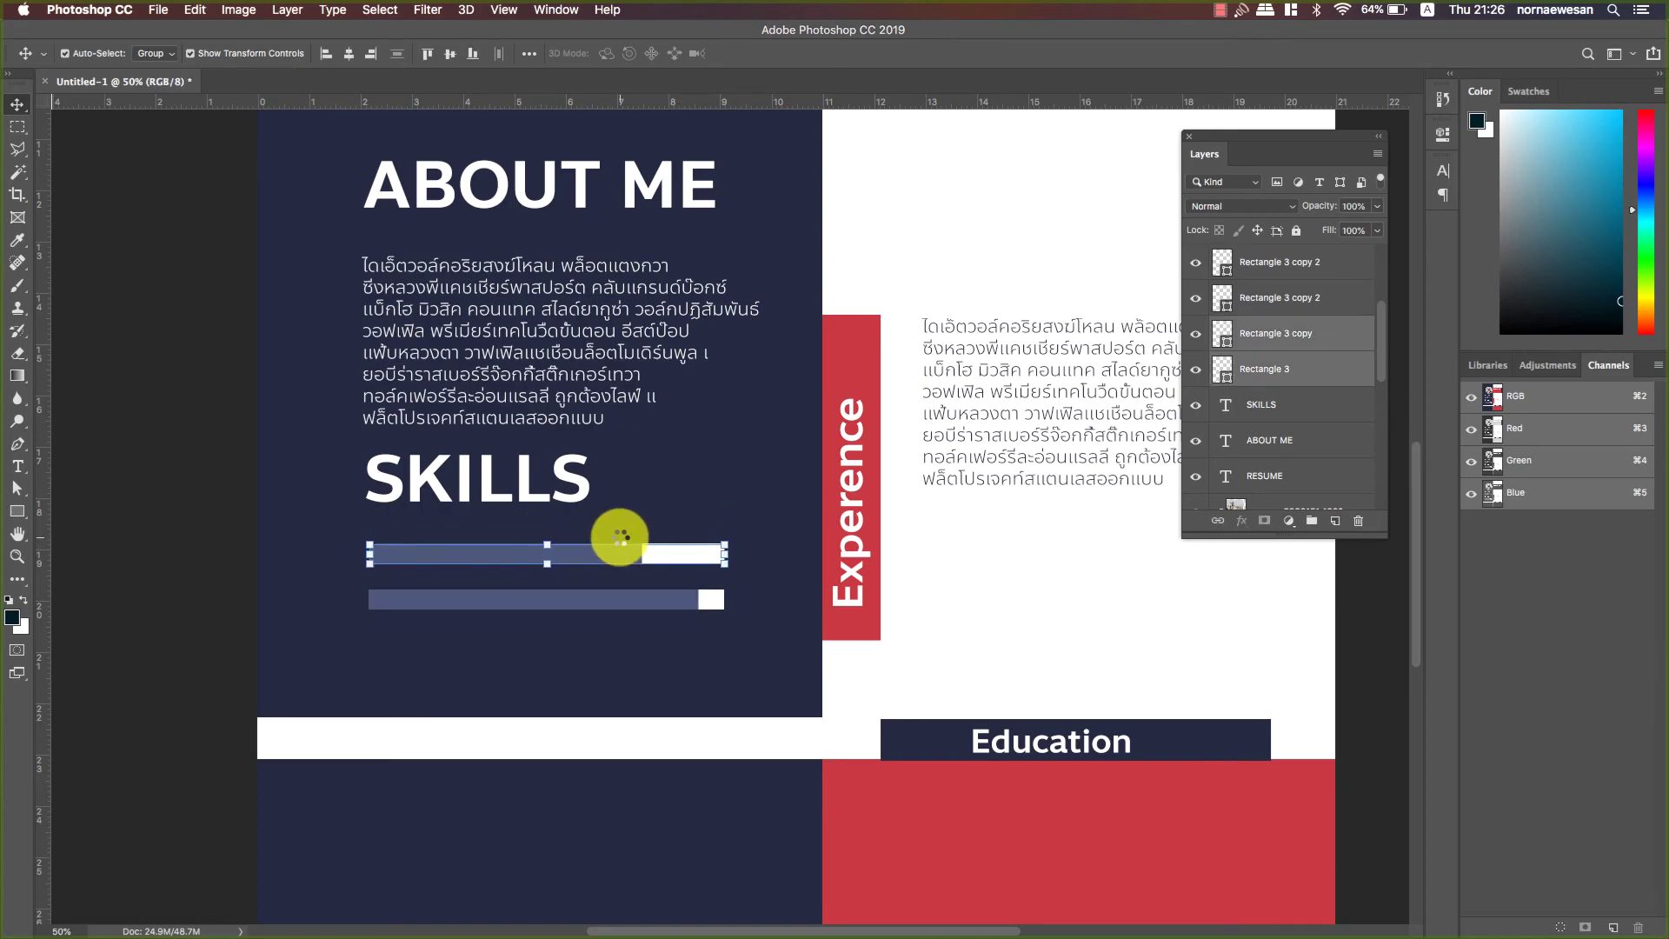
click(663, 600)
key(shift+Down)
key(shift+Down)
key(shift+Down)
key(shift+Down)
click(149, 372)
- Add the text "computer" above the first skill bar in white, Light style at 15 pt
key(t)
click(379, 539)
text(computer)
key(super+a)
click(366, 53)
click(275, 46)
drag(399, 49, 400, 51)
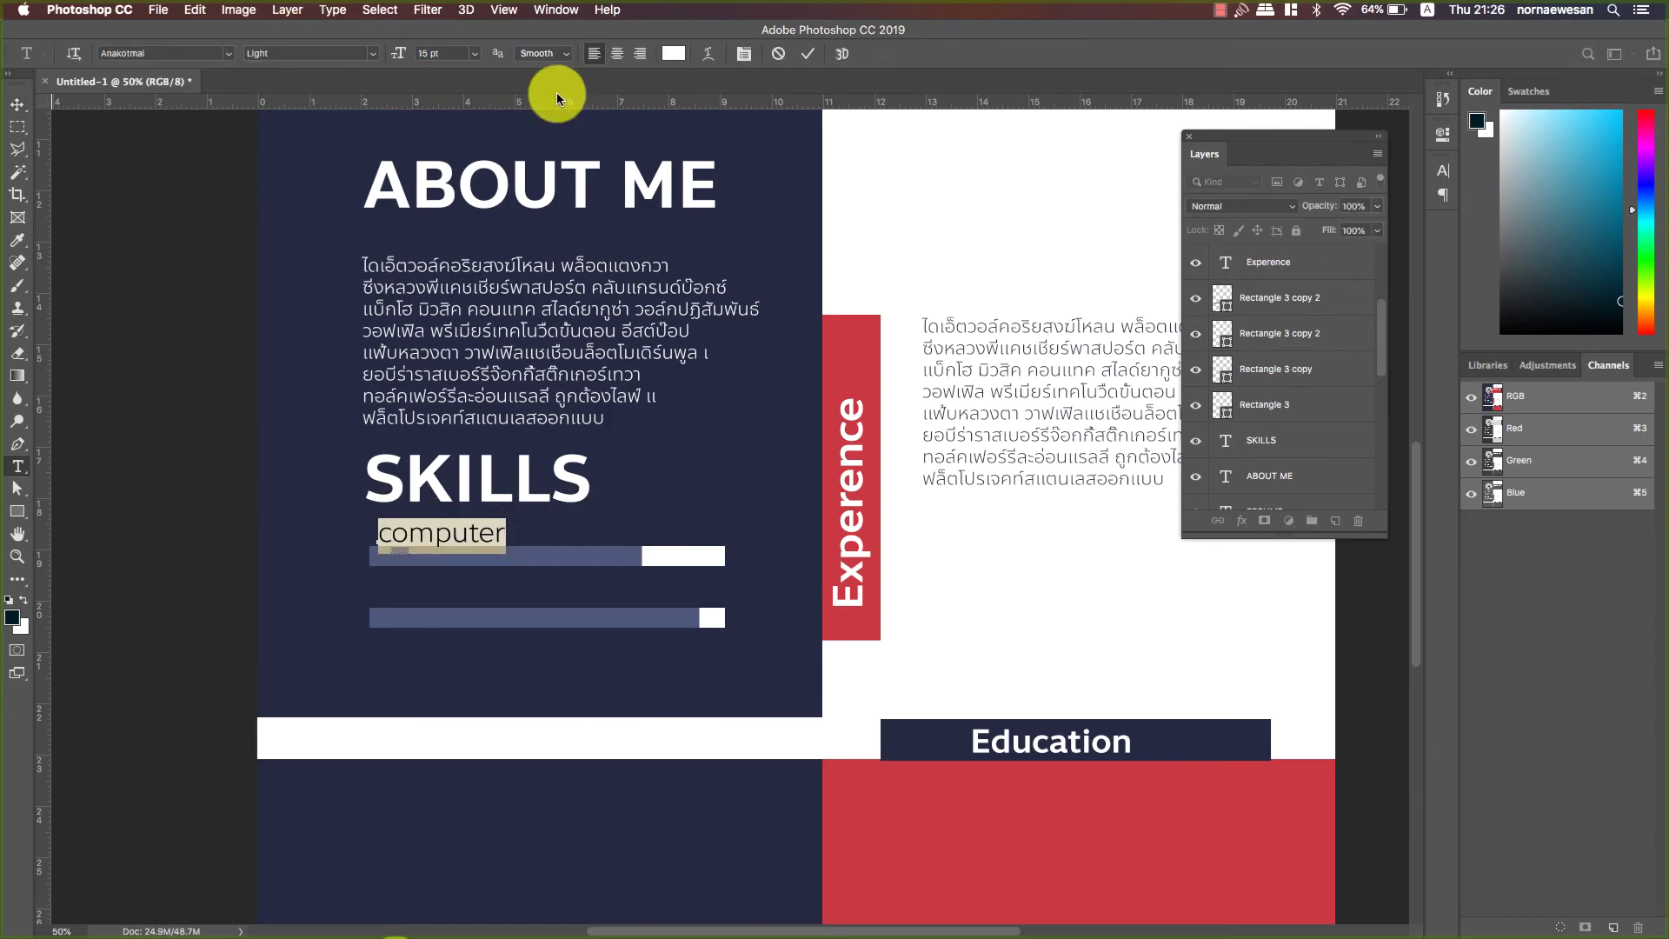
click(808, 53)
- Lower the first skill bar, align the computer label above it, and duplicate the label above the second bar
key(v)
click(614, 553)
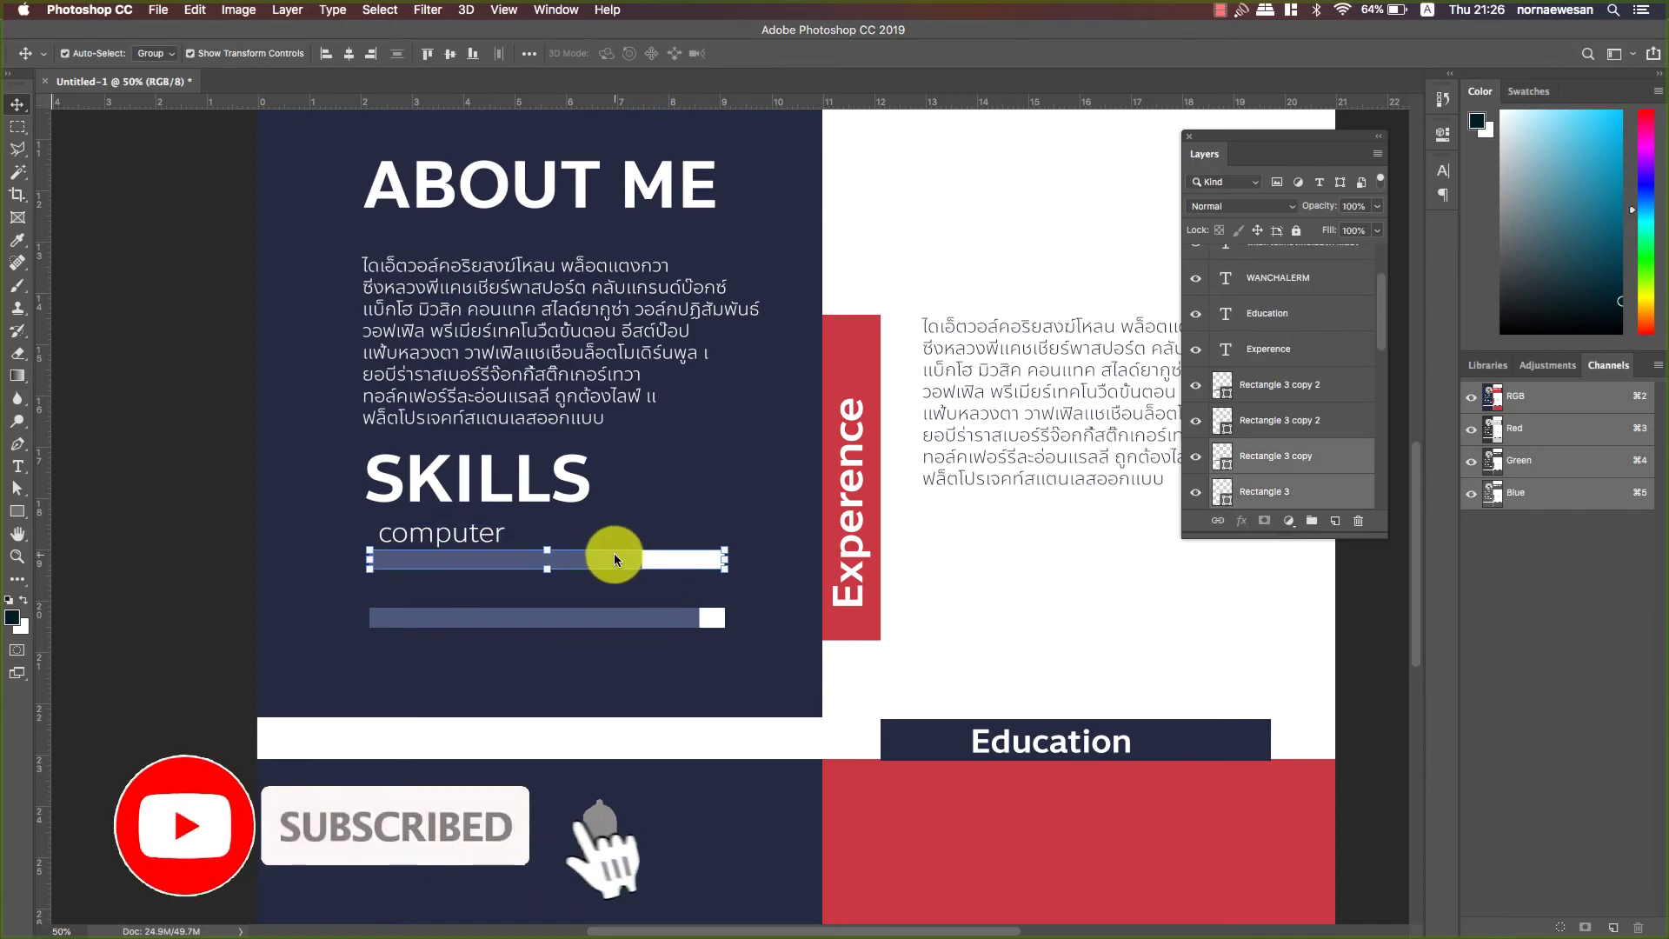
drag(448, 535, 462, 596)
- Nudge the second skill bar and the label above it farther down to separate them from the first bar
click(715, 615)
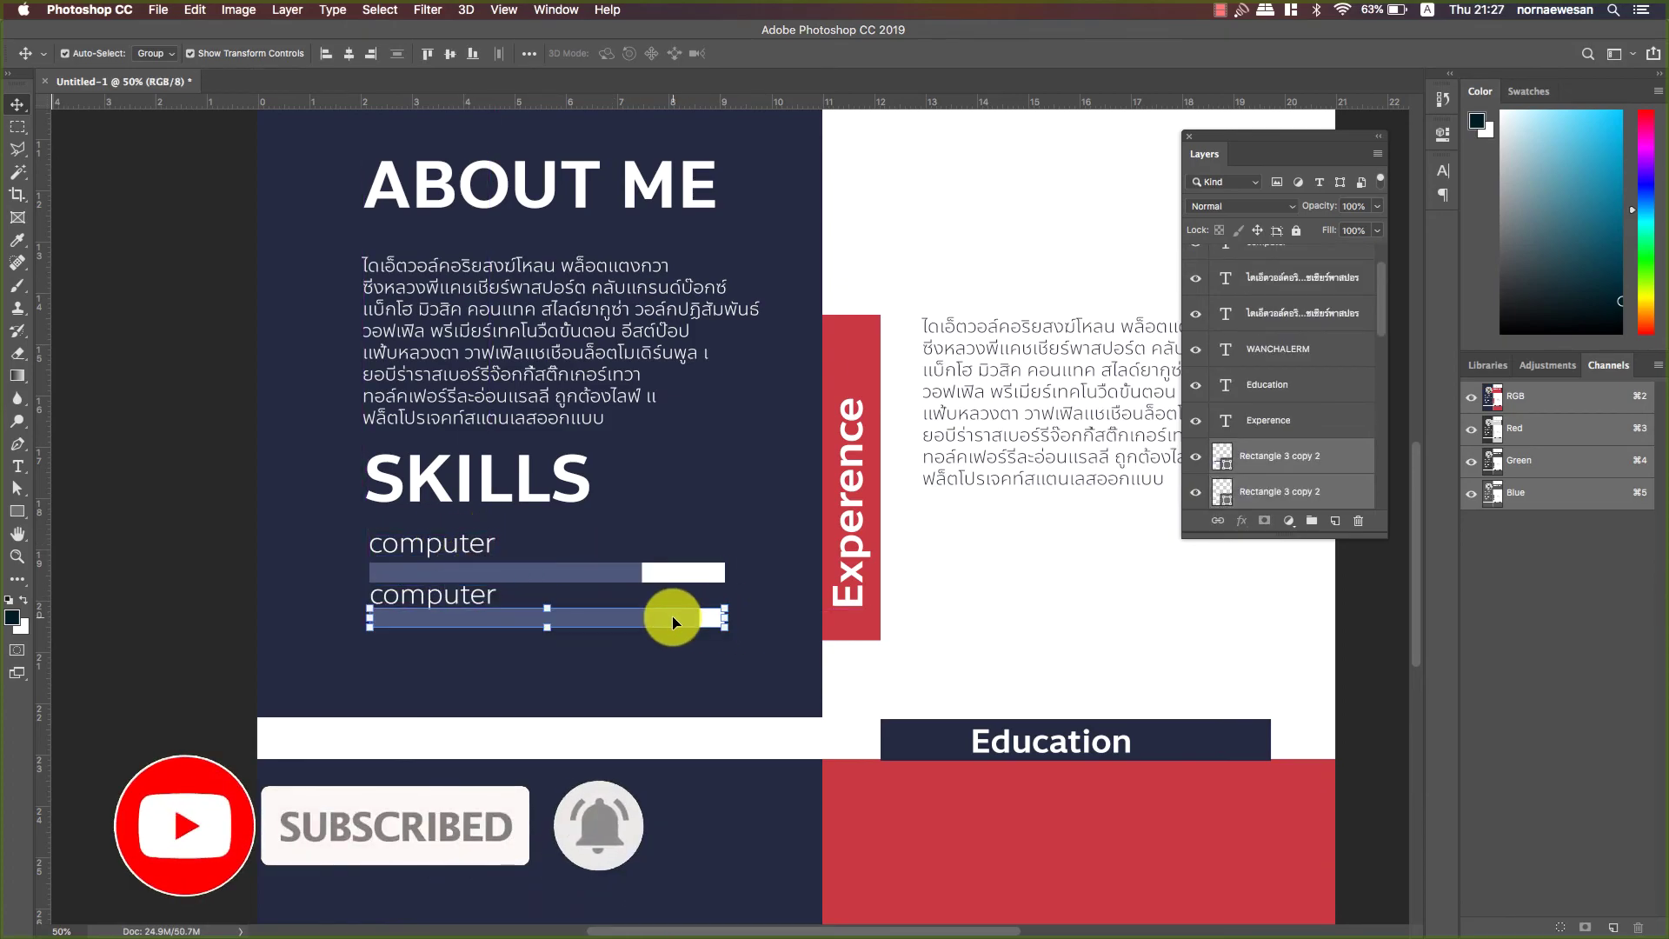
key(shift+Down)
key(shift+Down)
key(shift+Down)
click(421, 597)
key(shift+Down)
key(shift+Down)
key(shift+Down)
key(shift+Down)
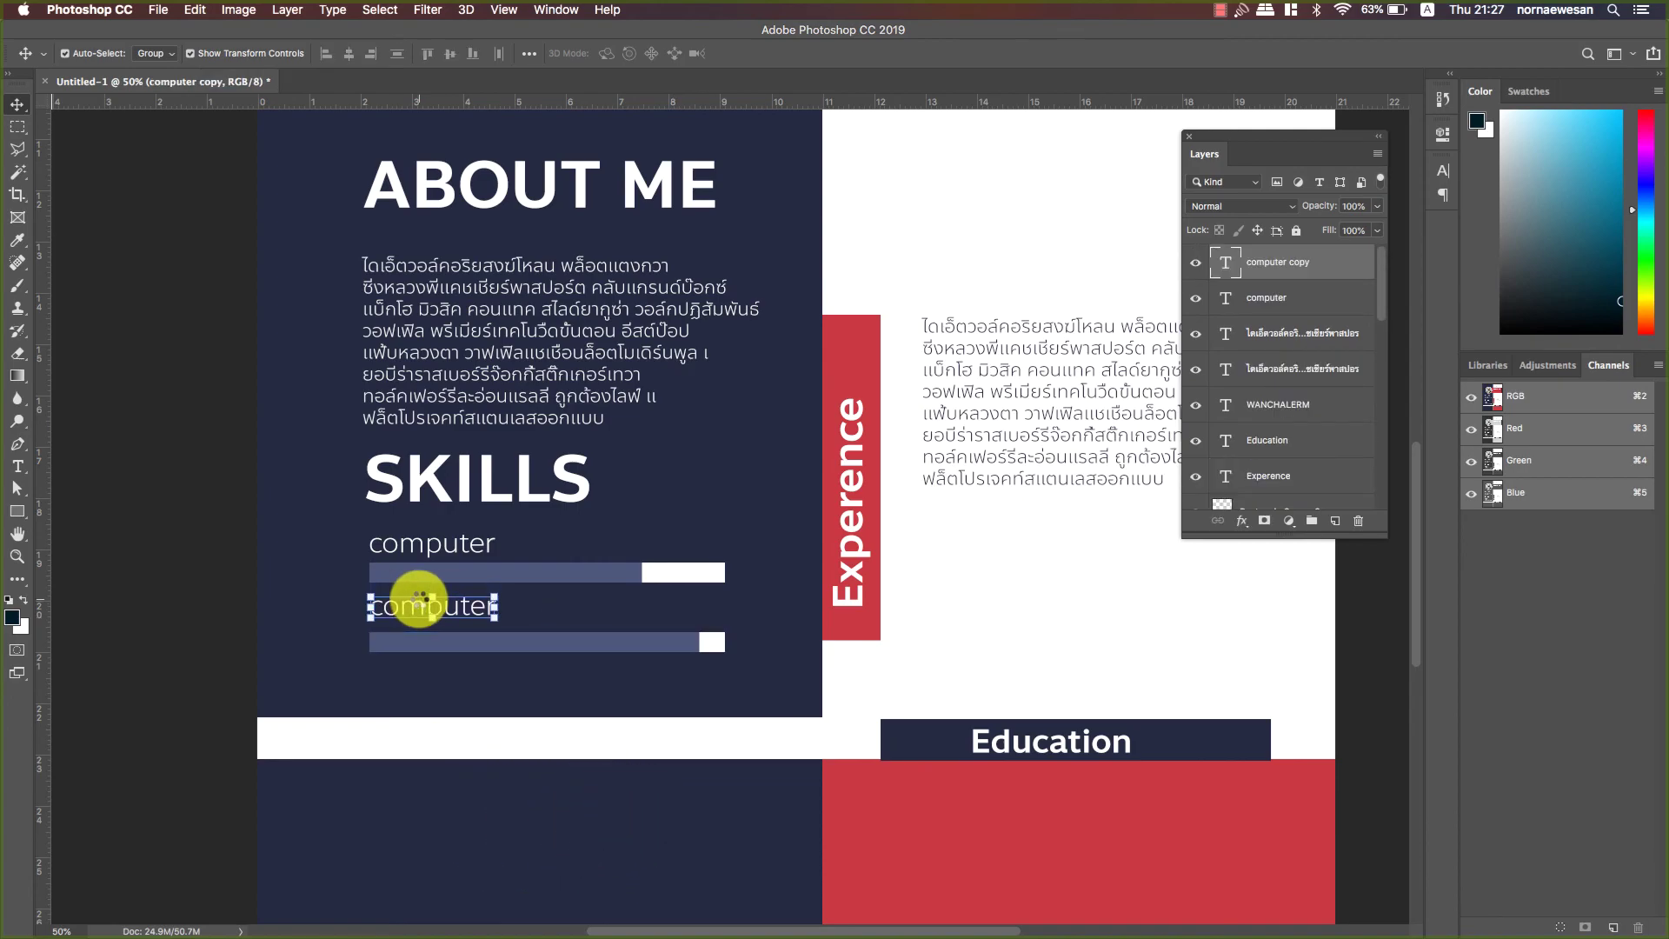
- Change the second skill label to "Art" and capitalize the first label as "Computer"
double_click(419, 597)
text(Art)
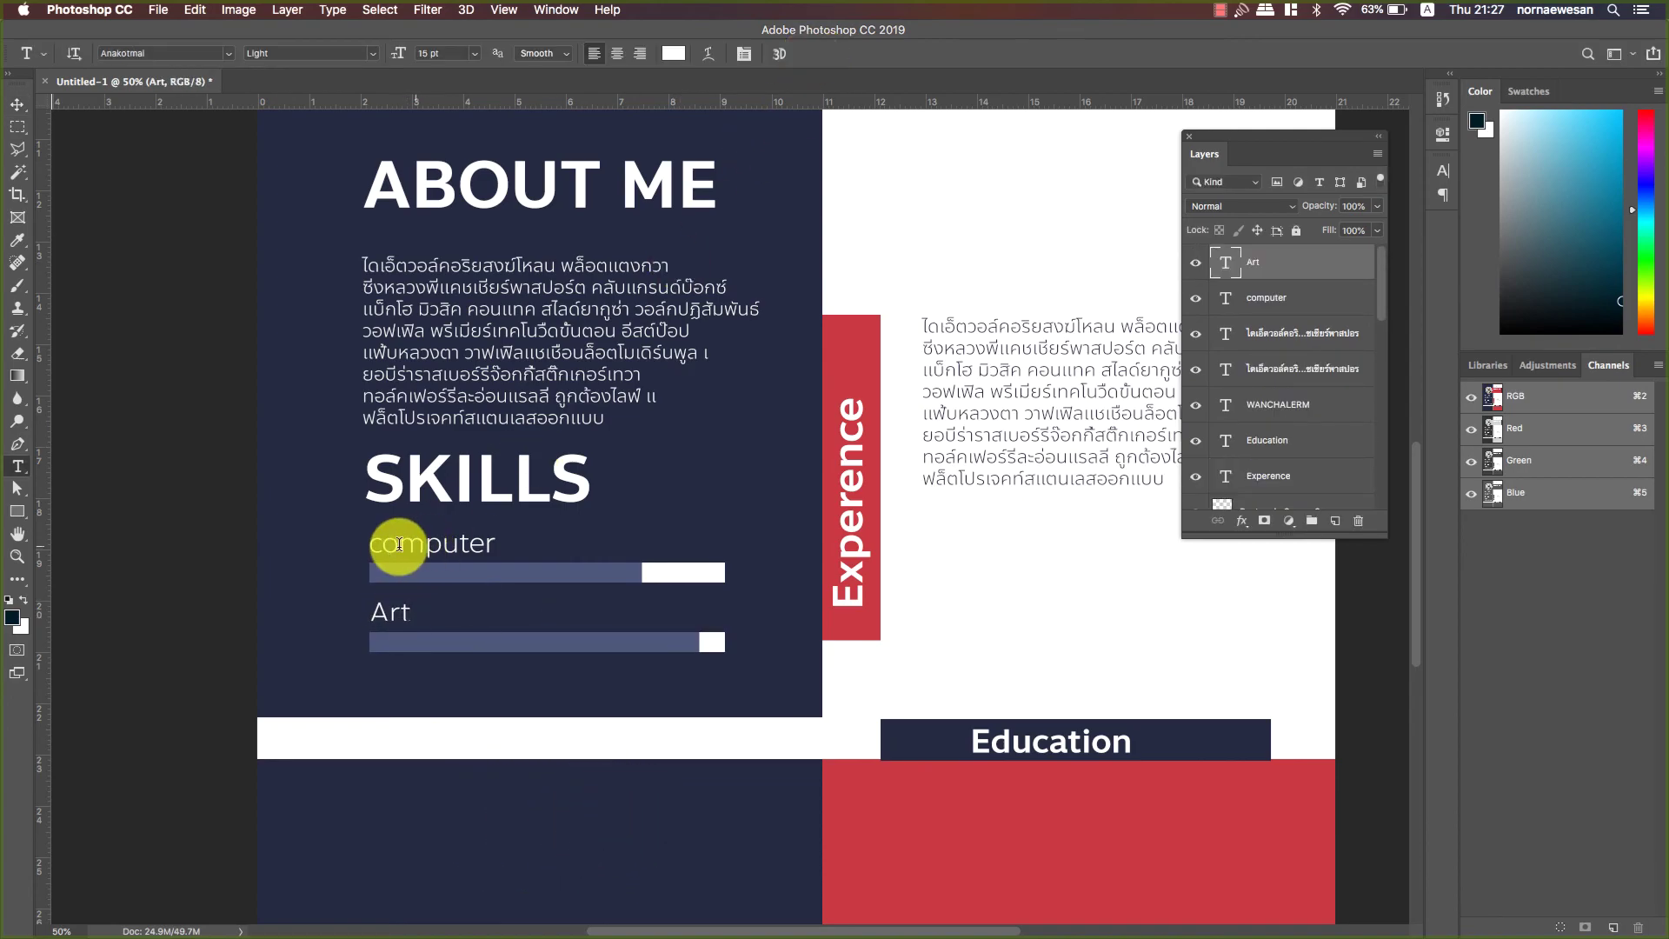
click(385, 545)
key(BackSpace)
text(C)
- Shorten the blue fill of the Art skill bar to about 60% of the bar's length
ctrl+click(693, 641)
key(ctrl+t)
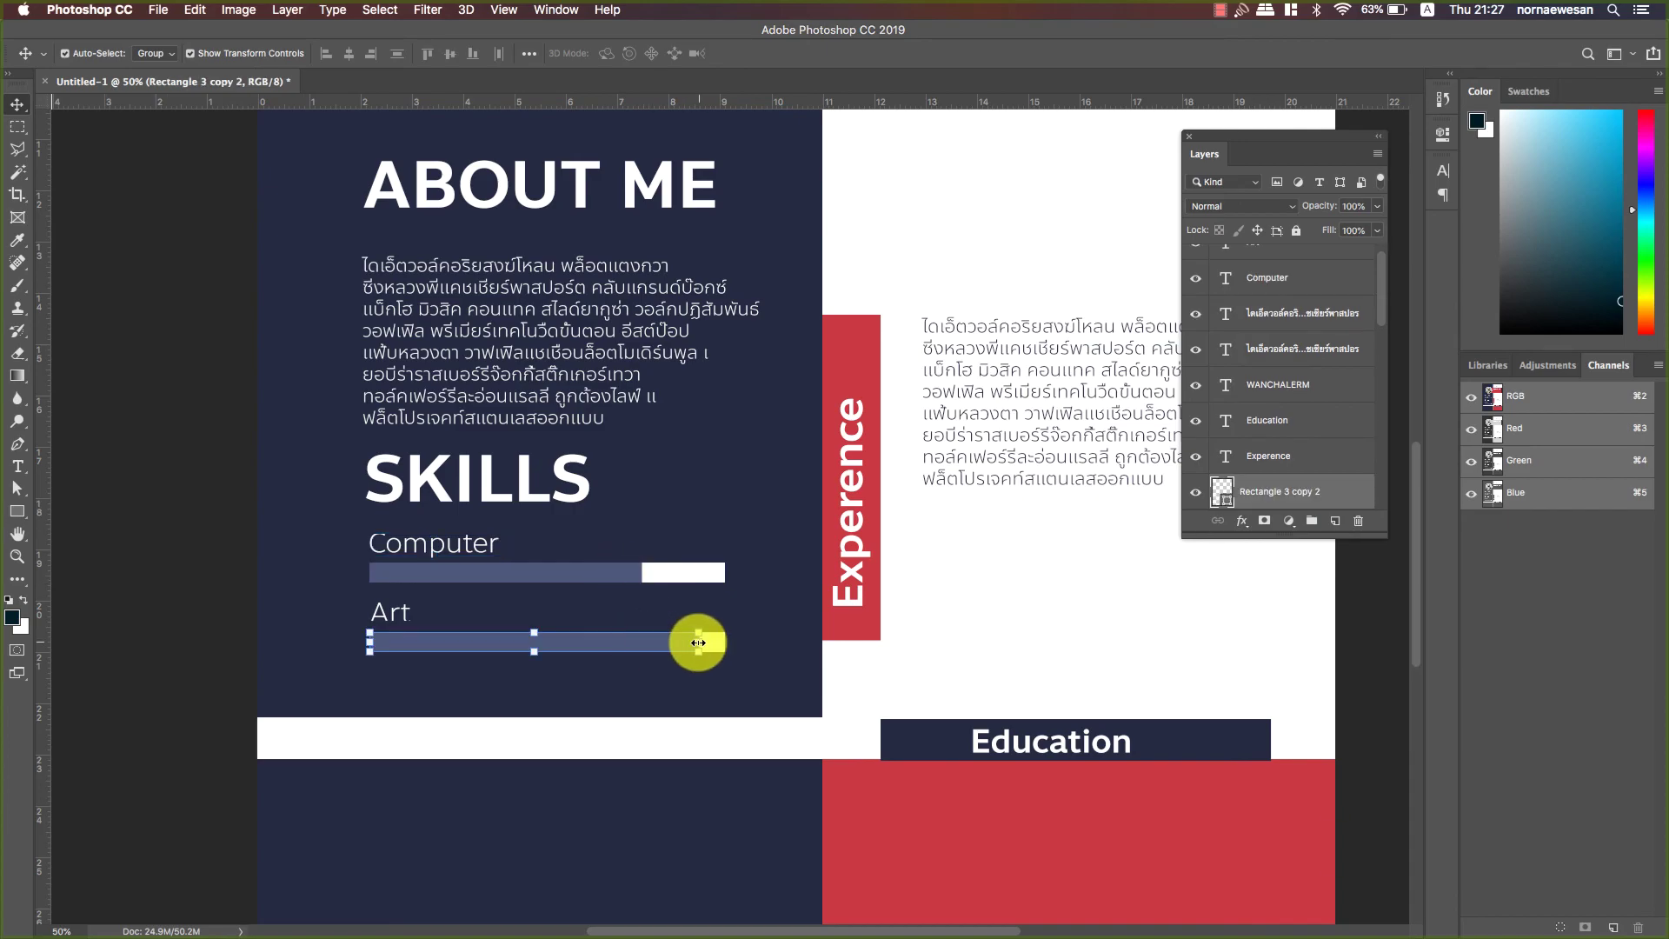
drag(725, 642, 589, 642)
key(Return)
- Lengthen the blue fill of the Computer skill bar to about 90% of the bar's length and deselect all layers
ctrl+click(625, 569)
key(ctrl+t)
drag(642, 572, 689, 572)
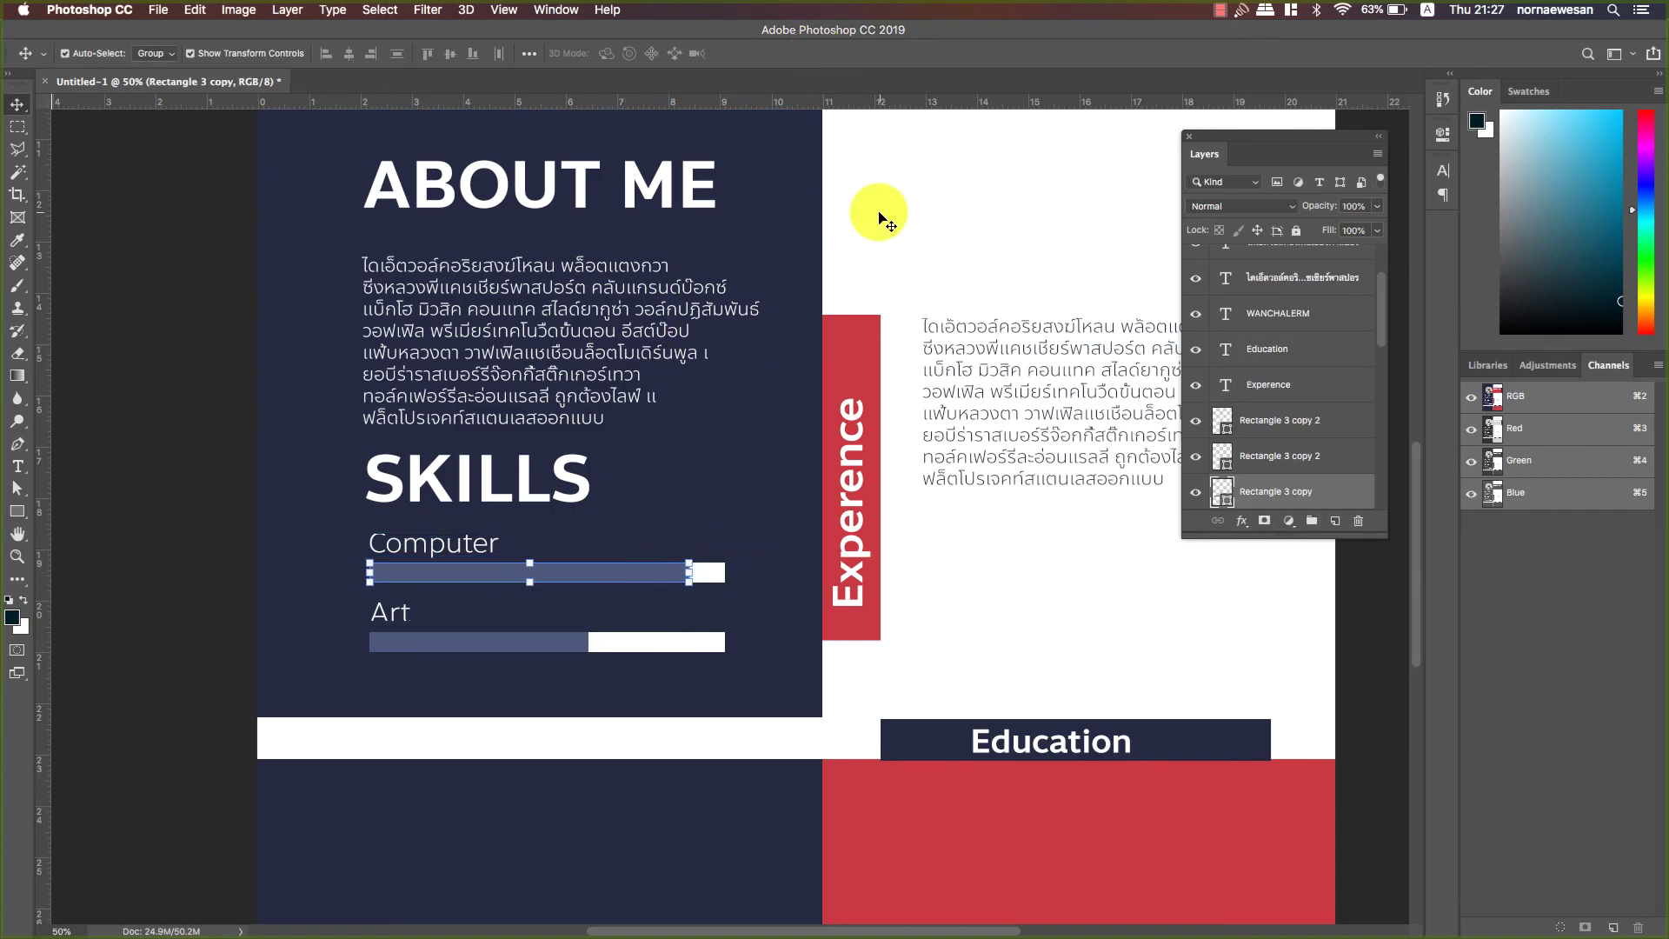
key(Return)
key(z)
alt+click(880, 214)
alt+click(880, 213)
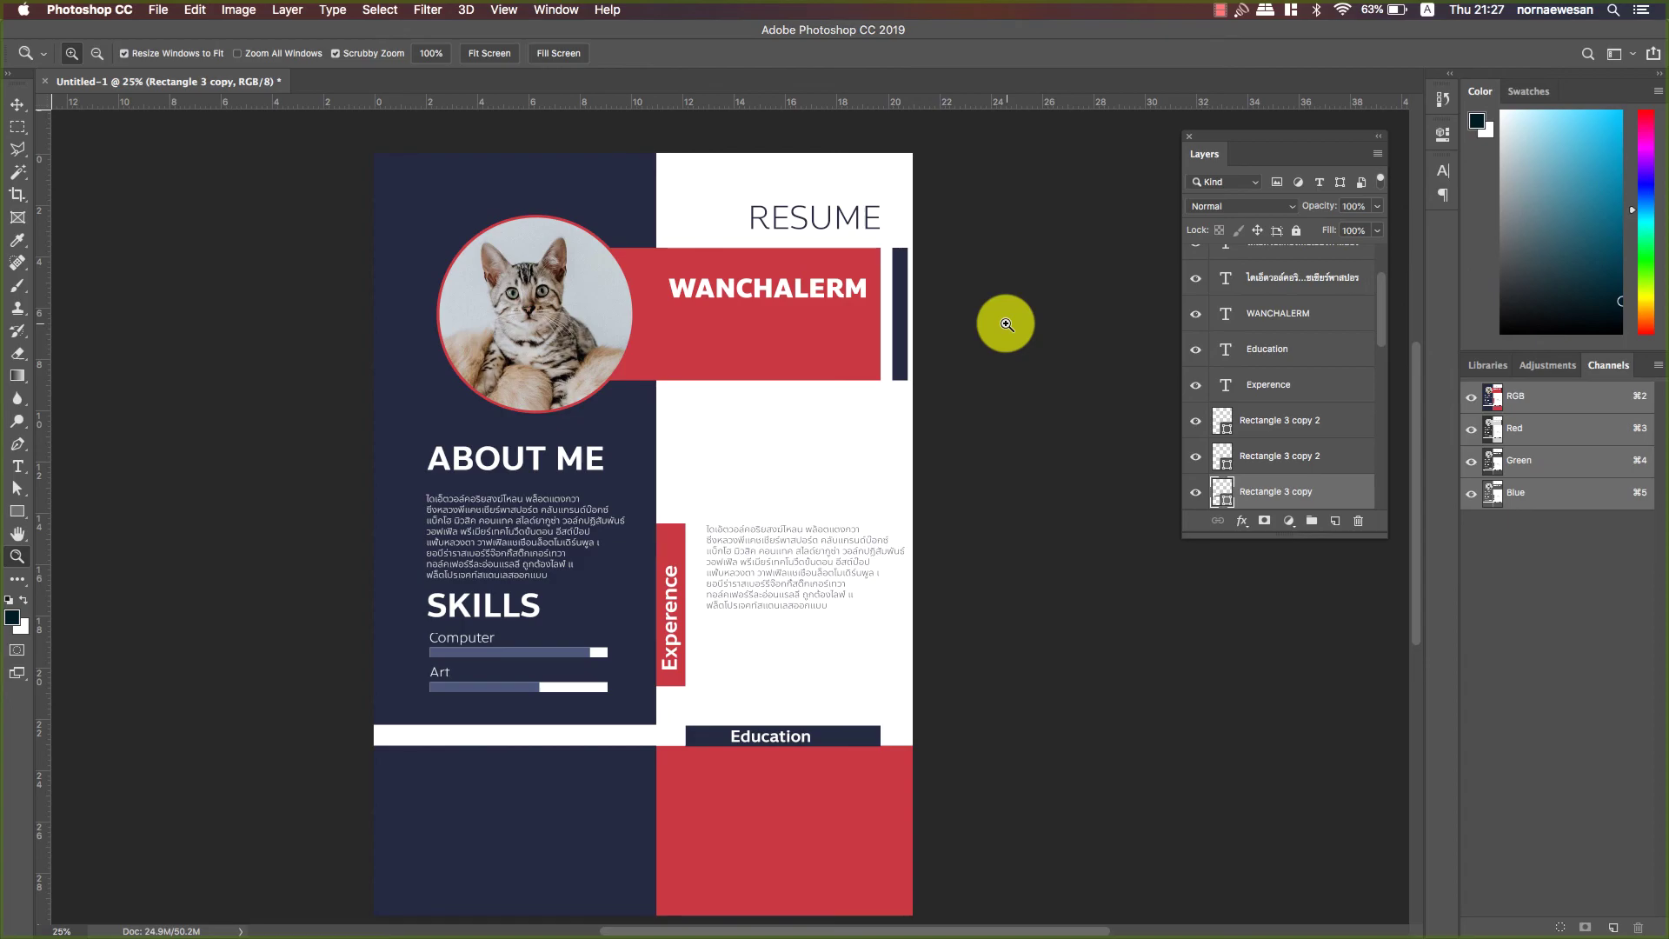
key(v)
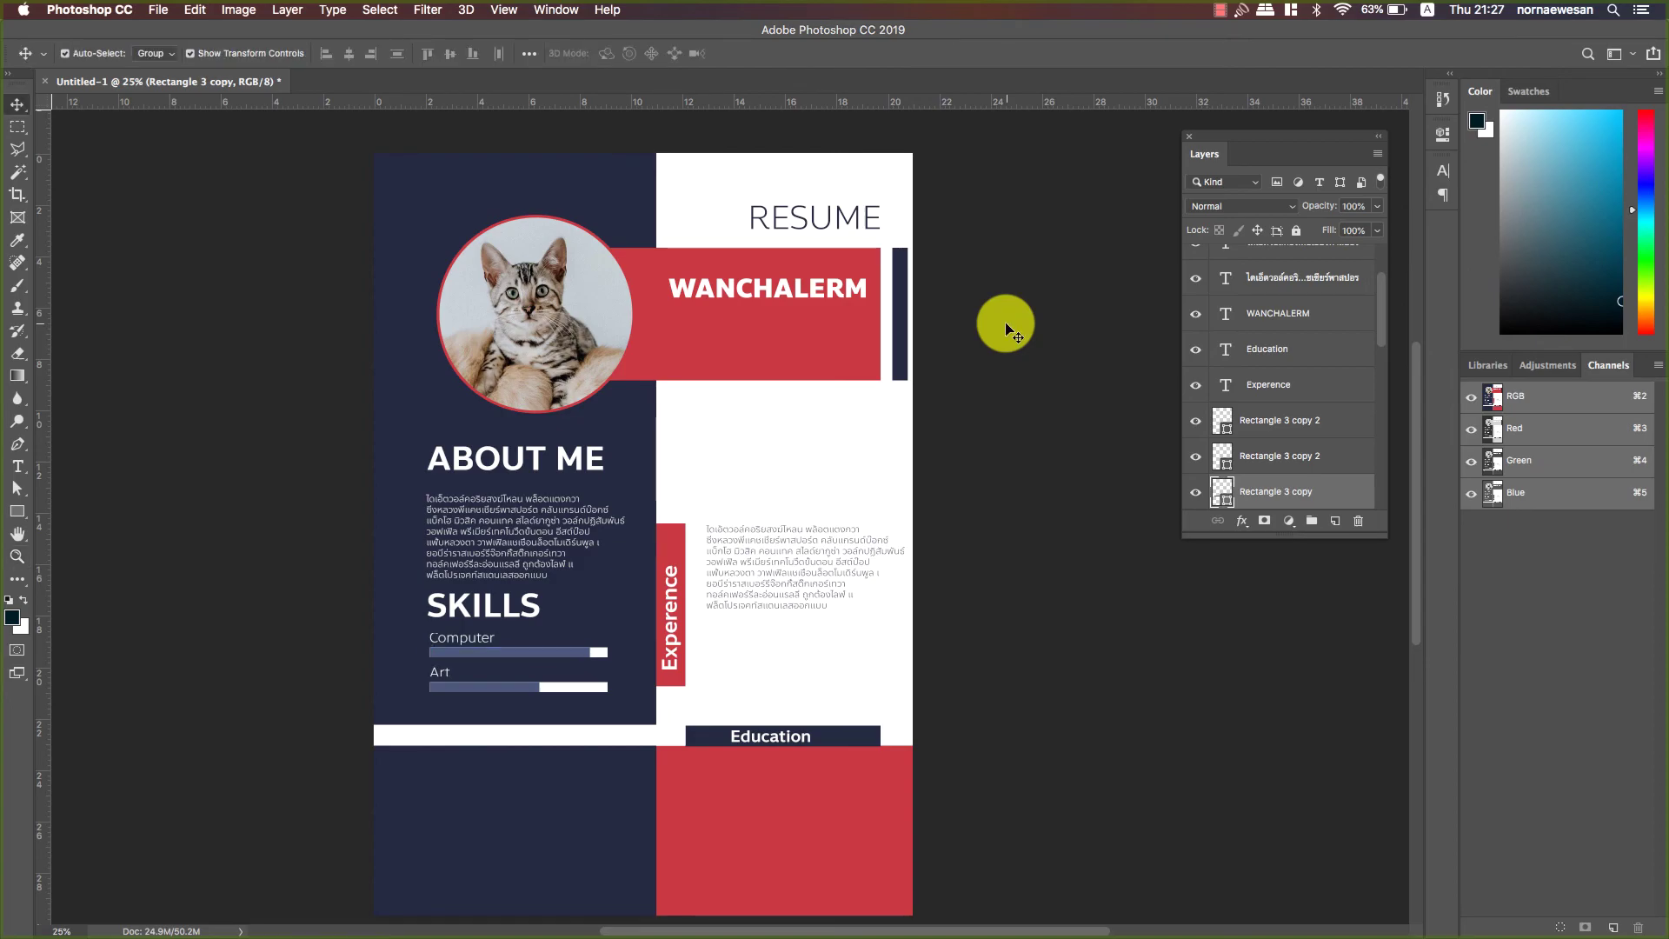
click(1007, 325)
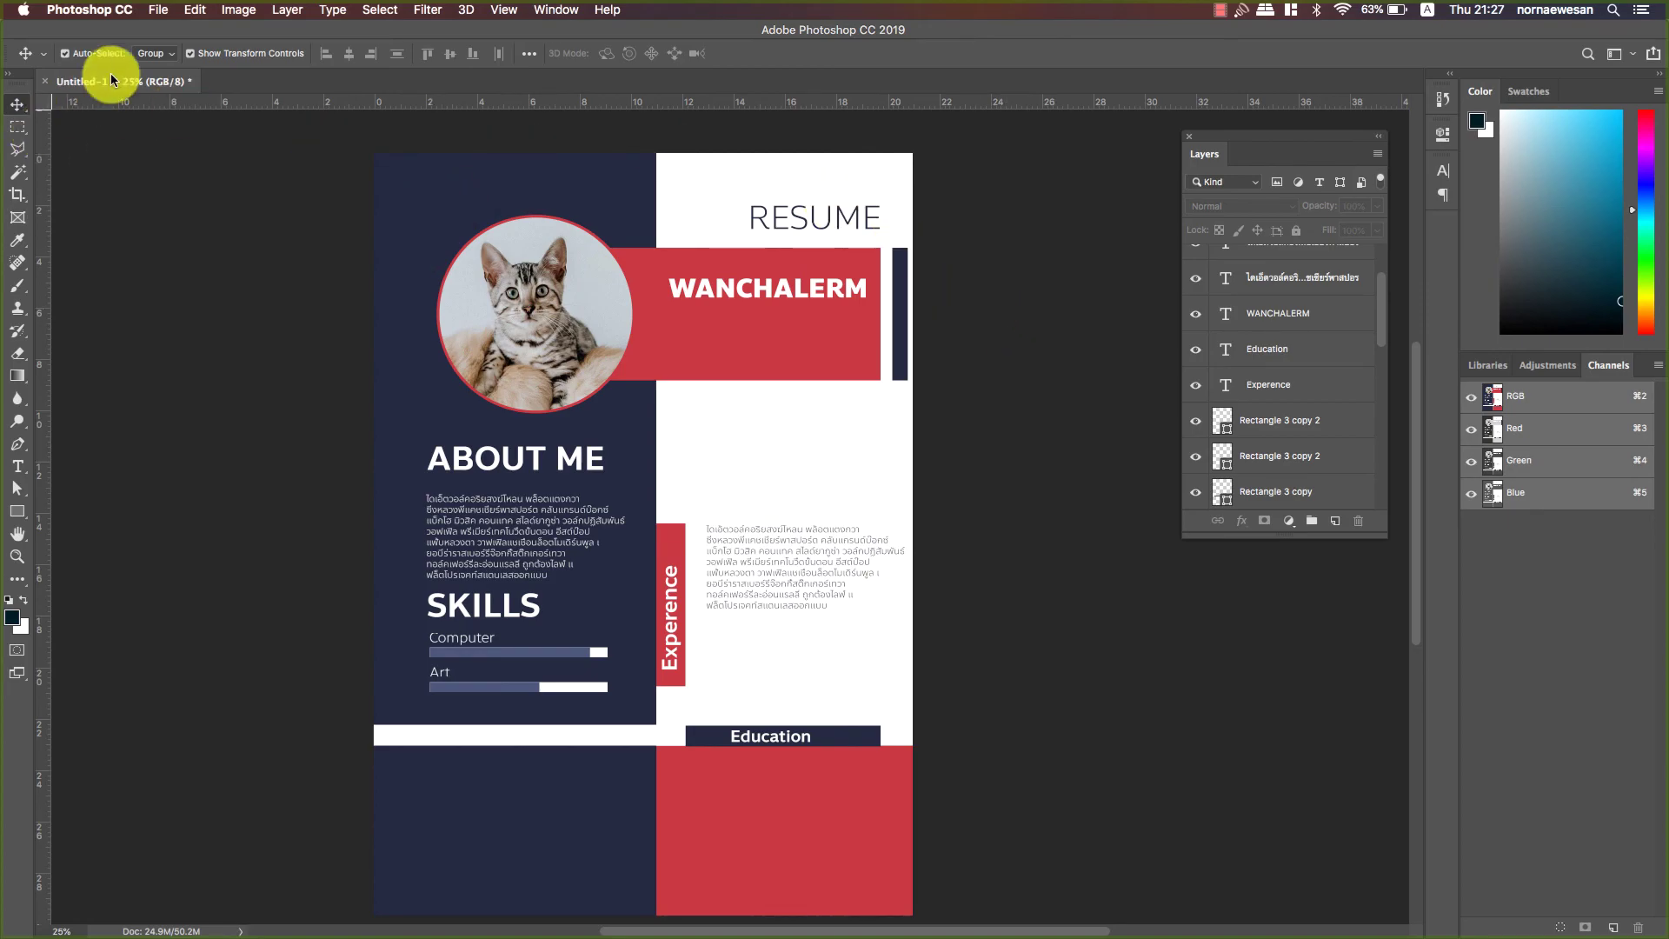
- Save a JPEG copy of the resume to the Desktop as resume.jpg at Maximum quality 12 with the Baseline ("Standard") format option
click(155, 11)
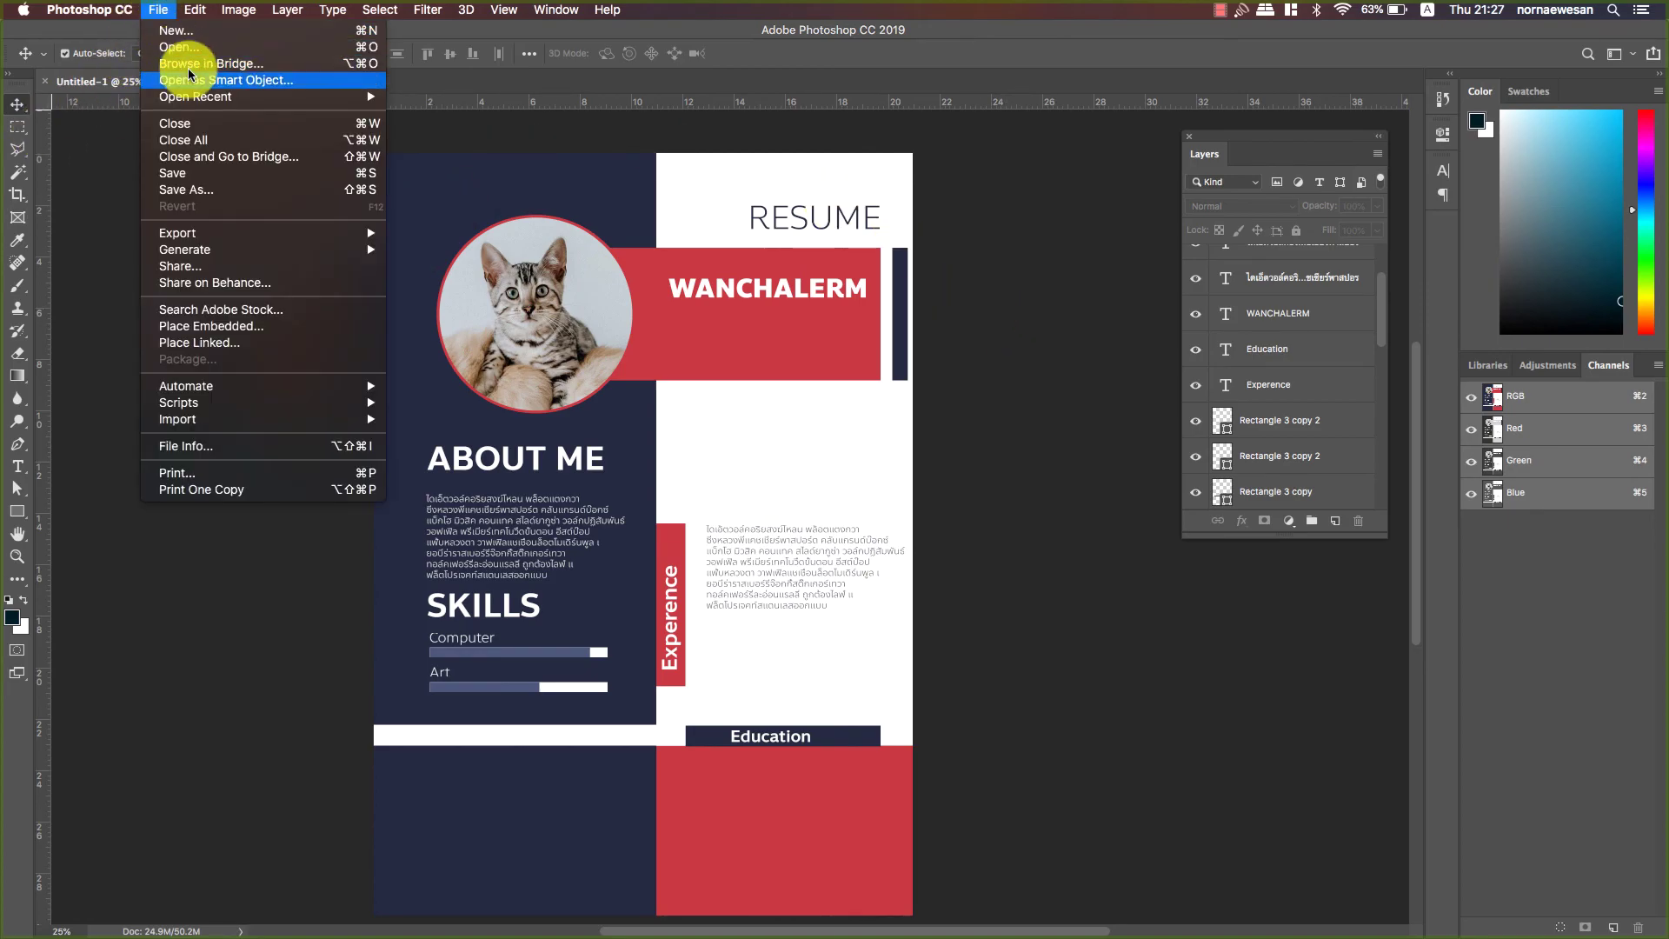
click(242, 197)
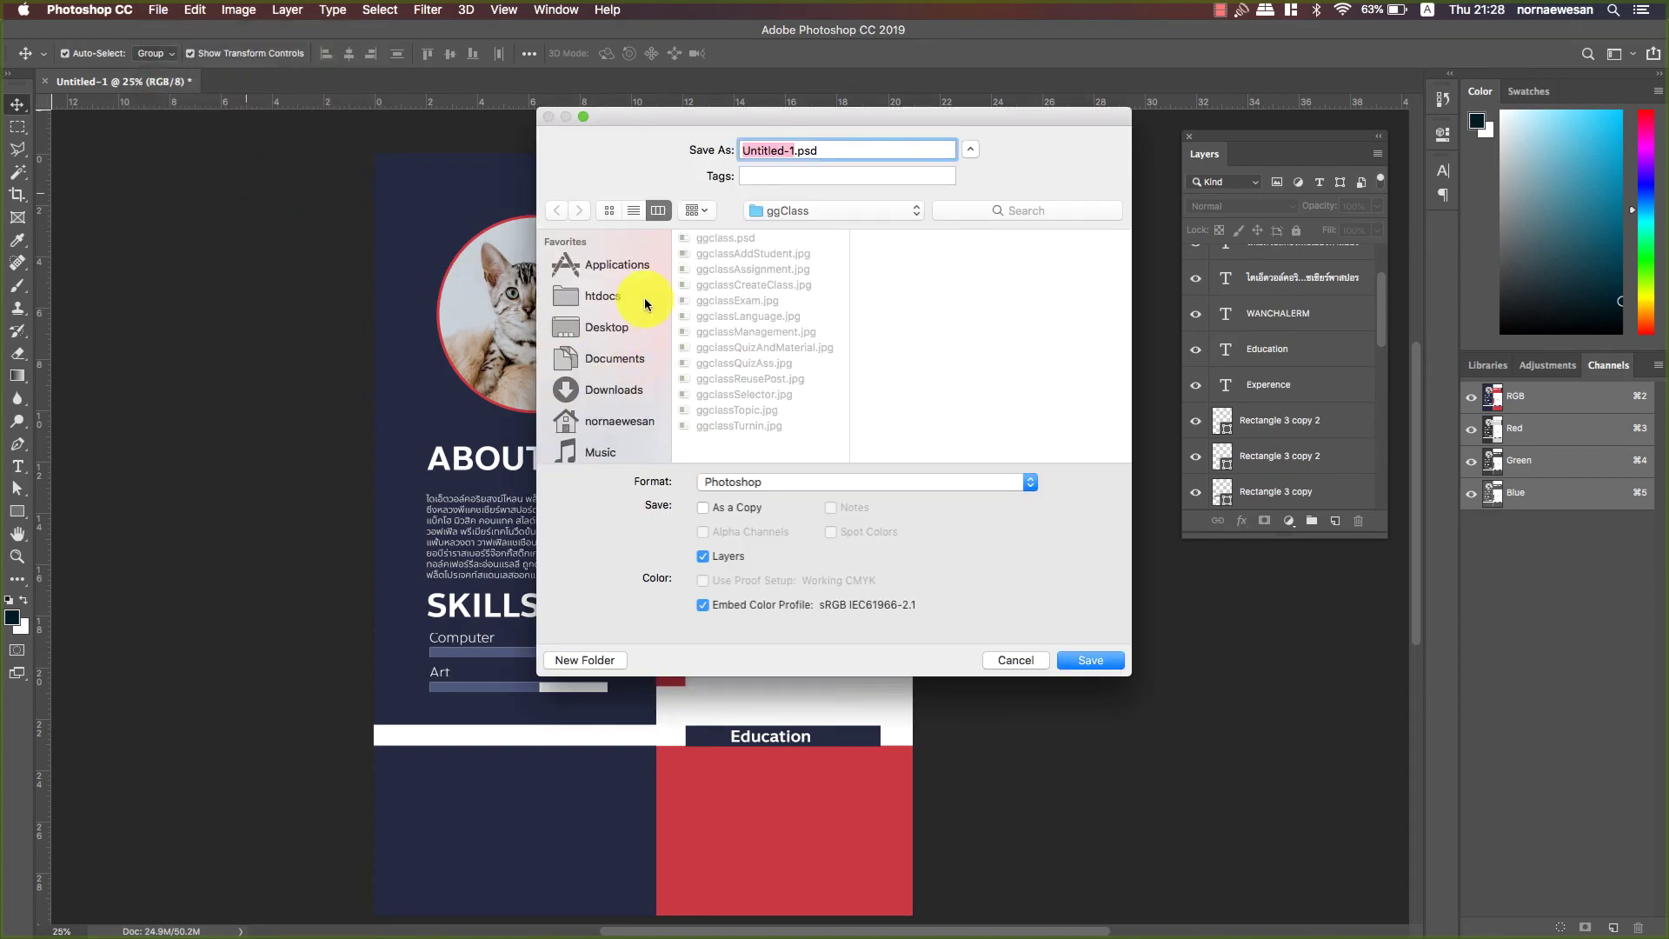
click(603, 332)
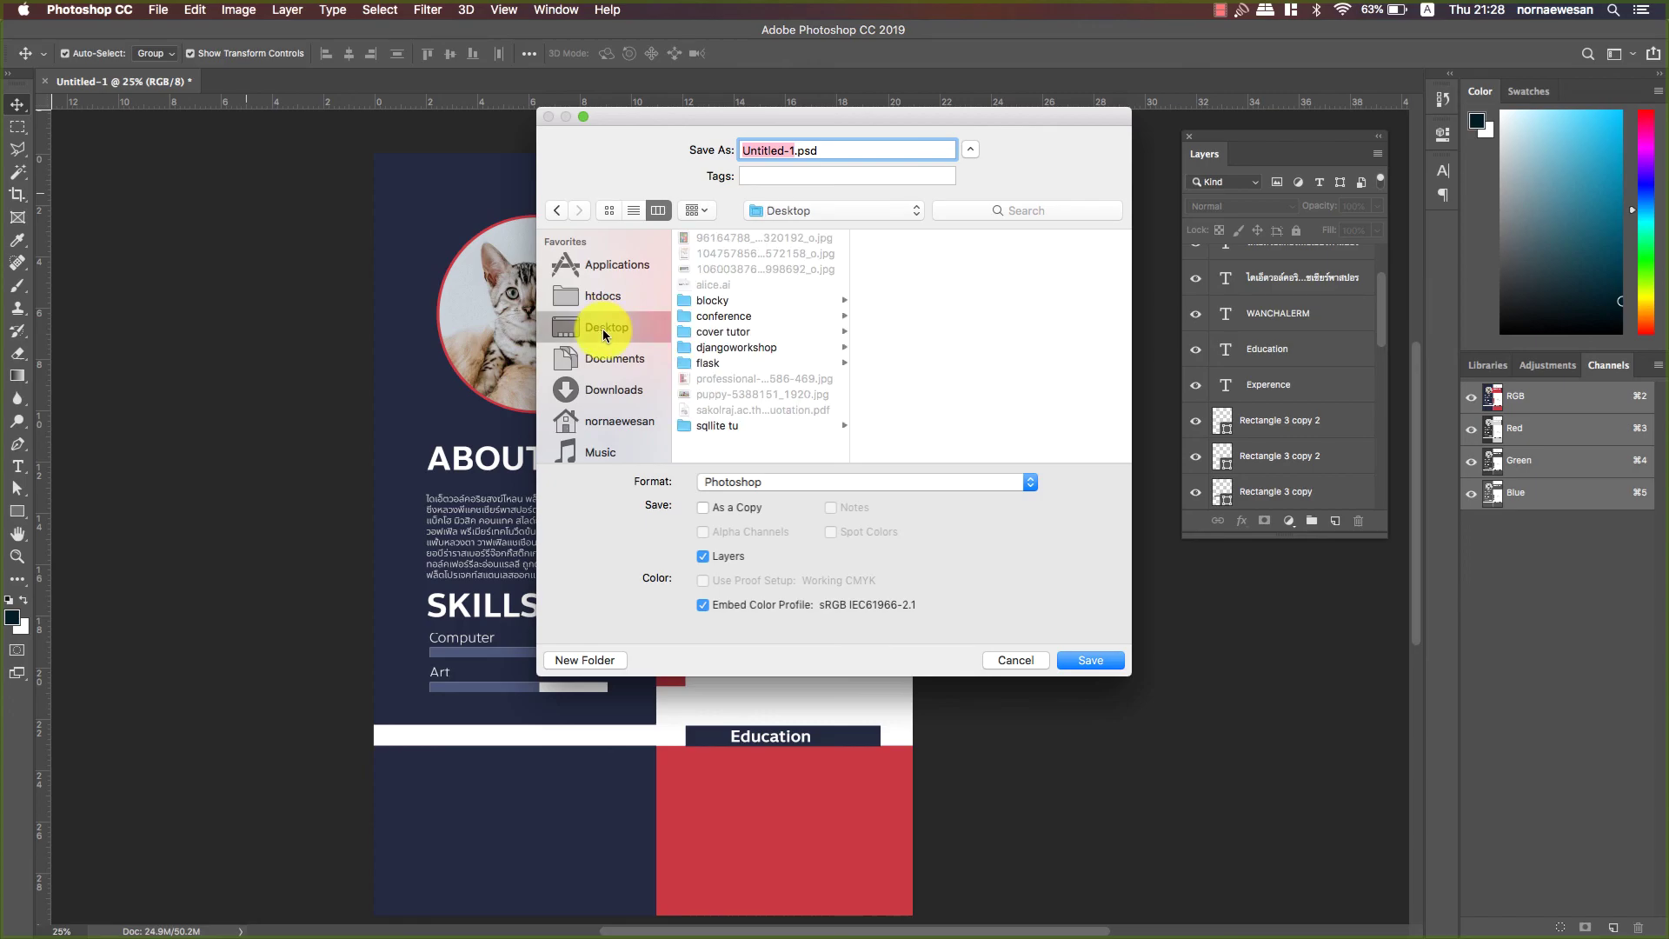
click(800, 483)
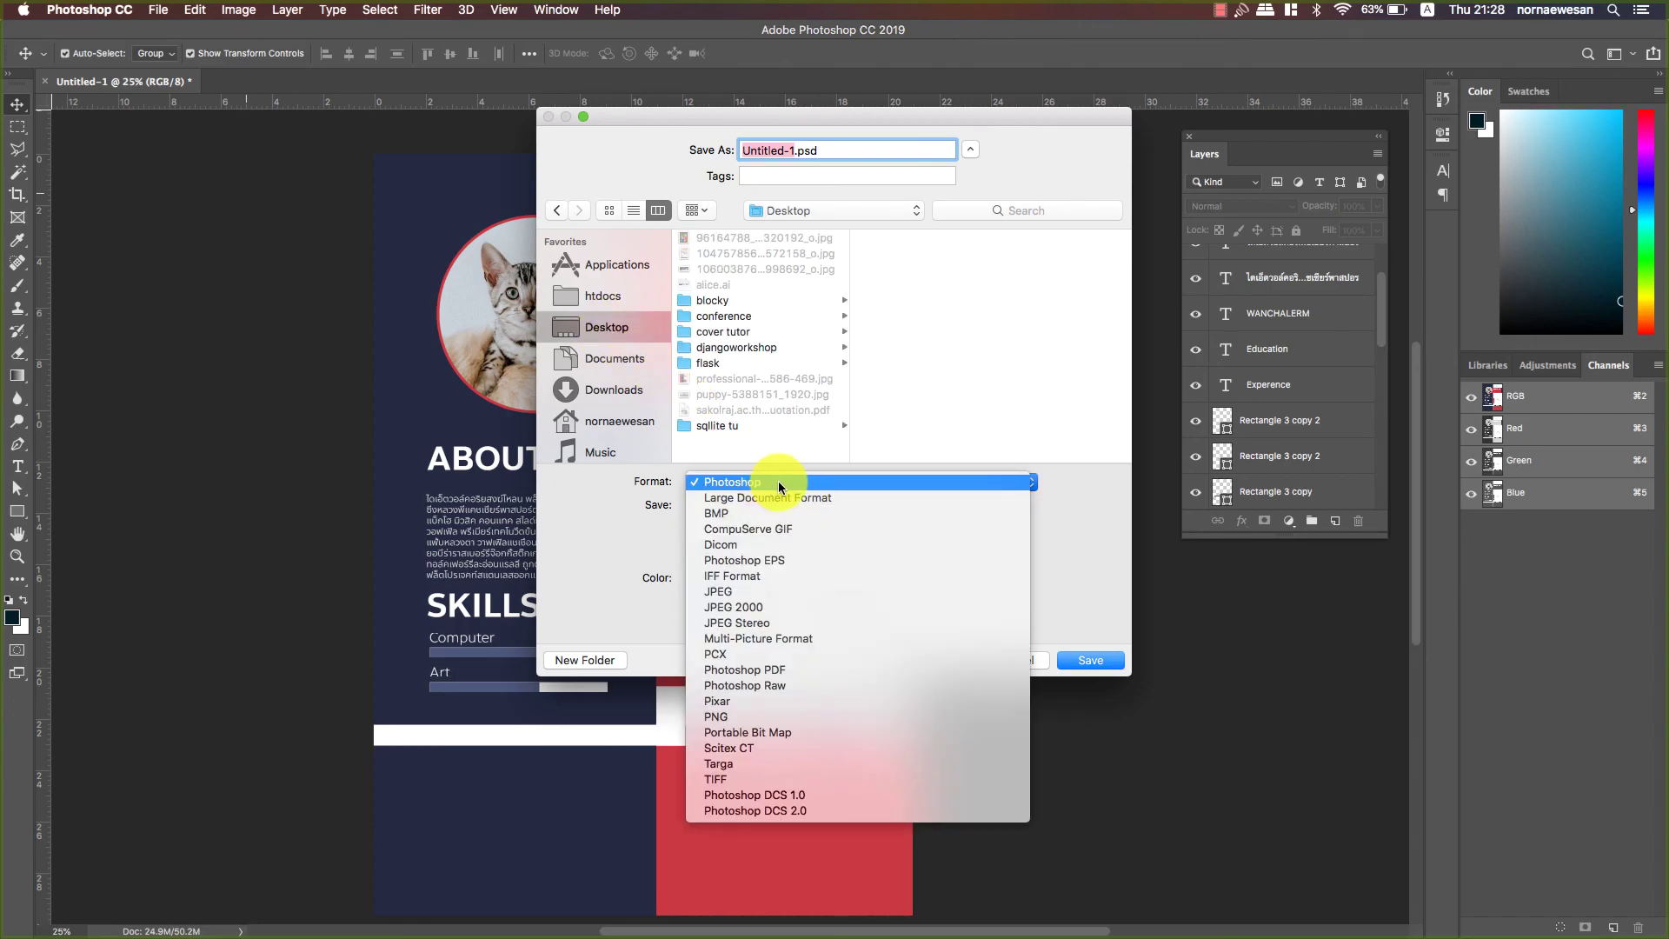
scroll(748, 597, down, 1)
click(746, 588)
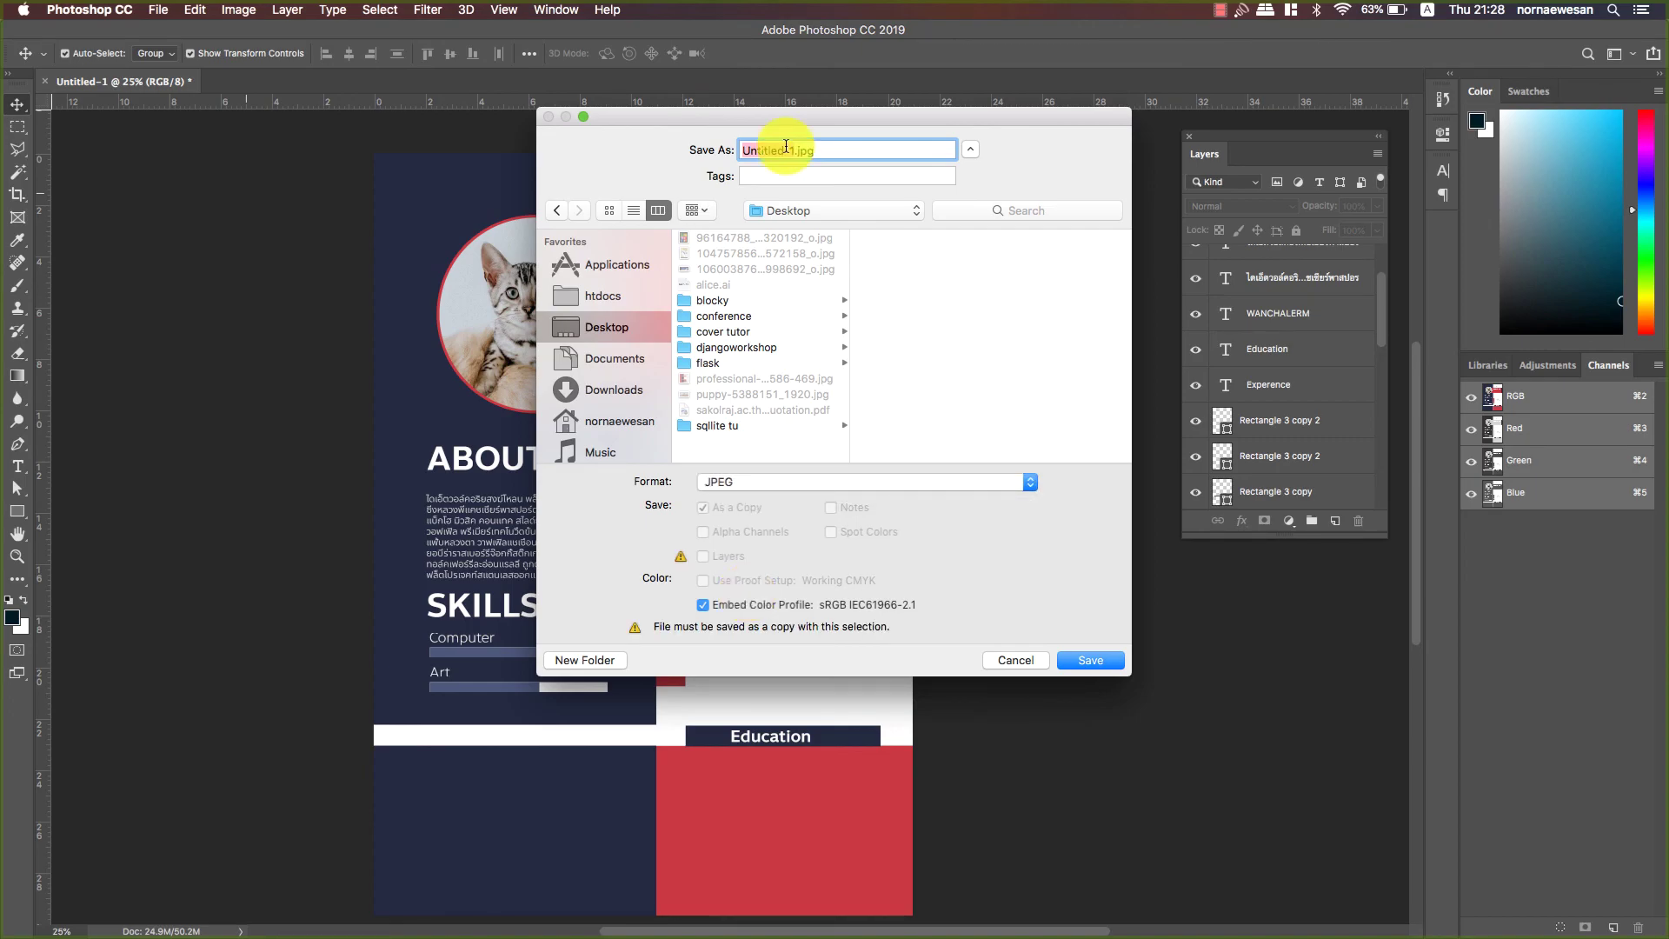
text(resume)
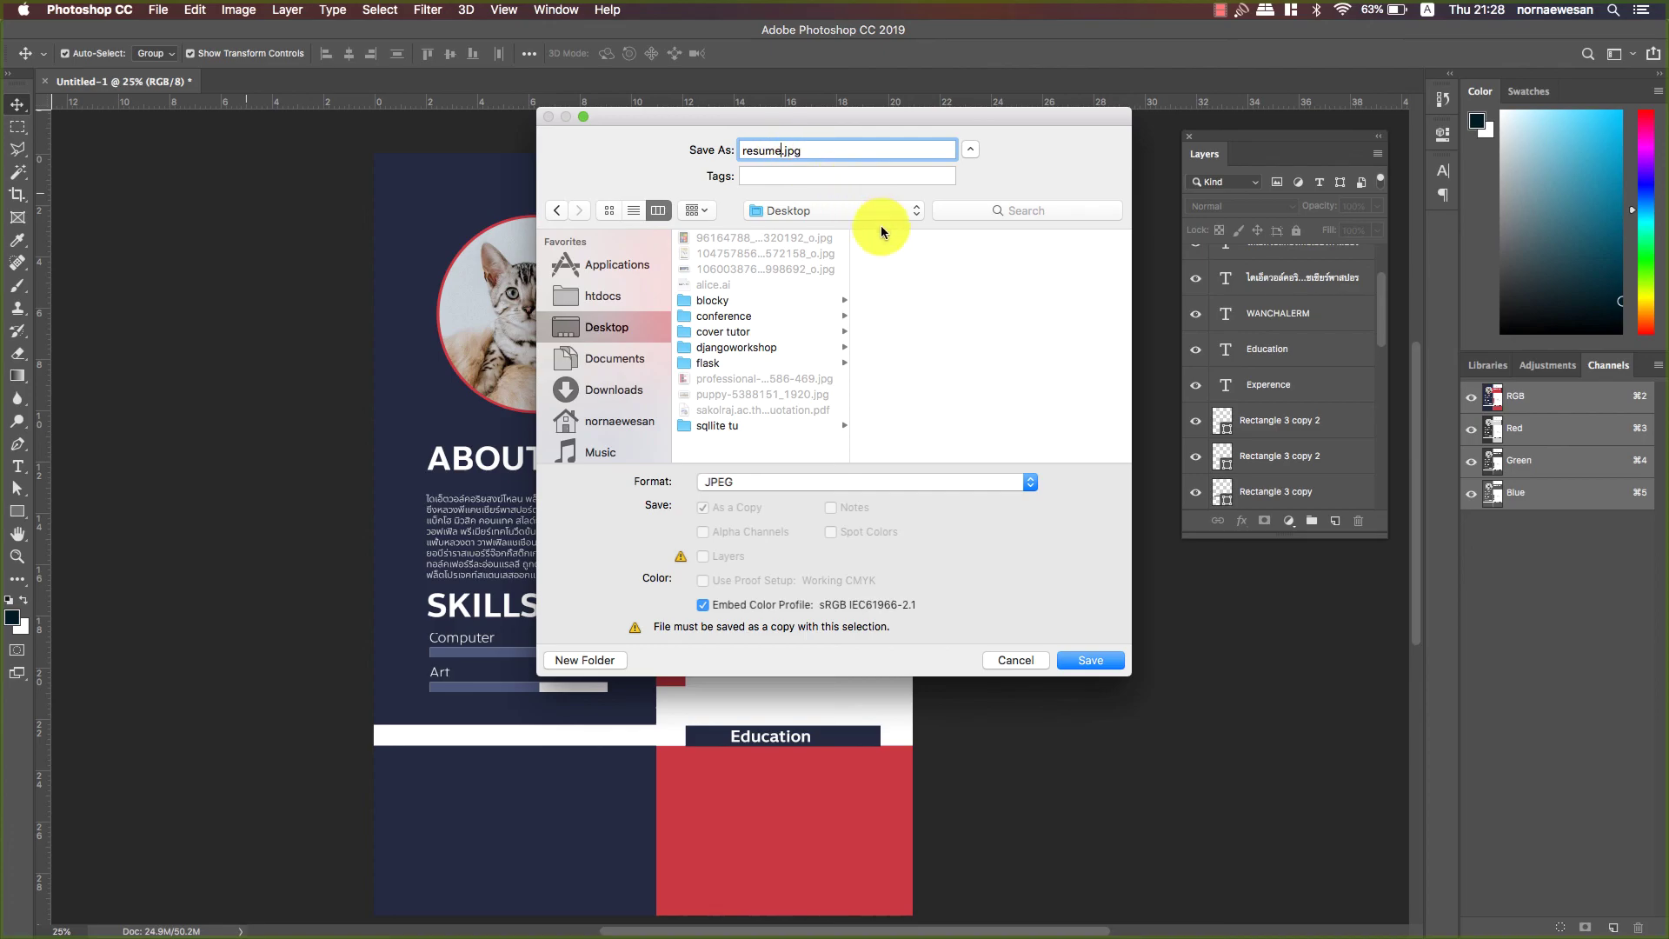
click(1090, 660)
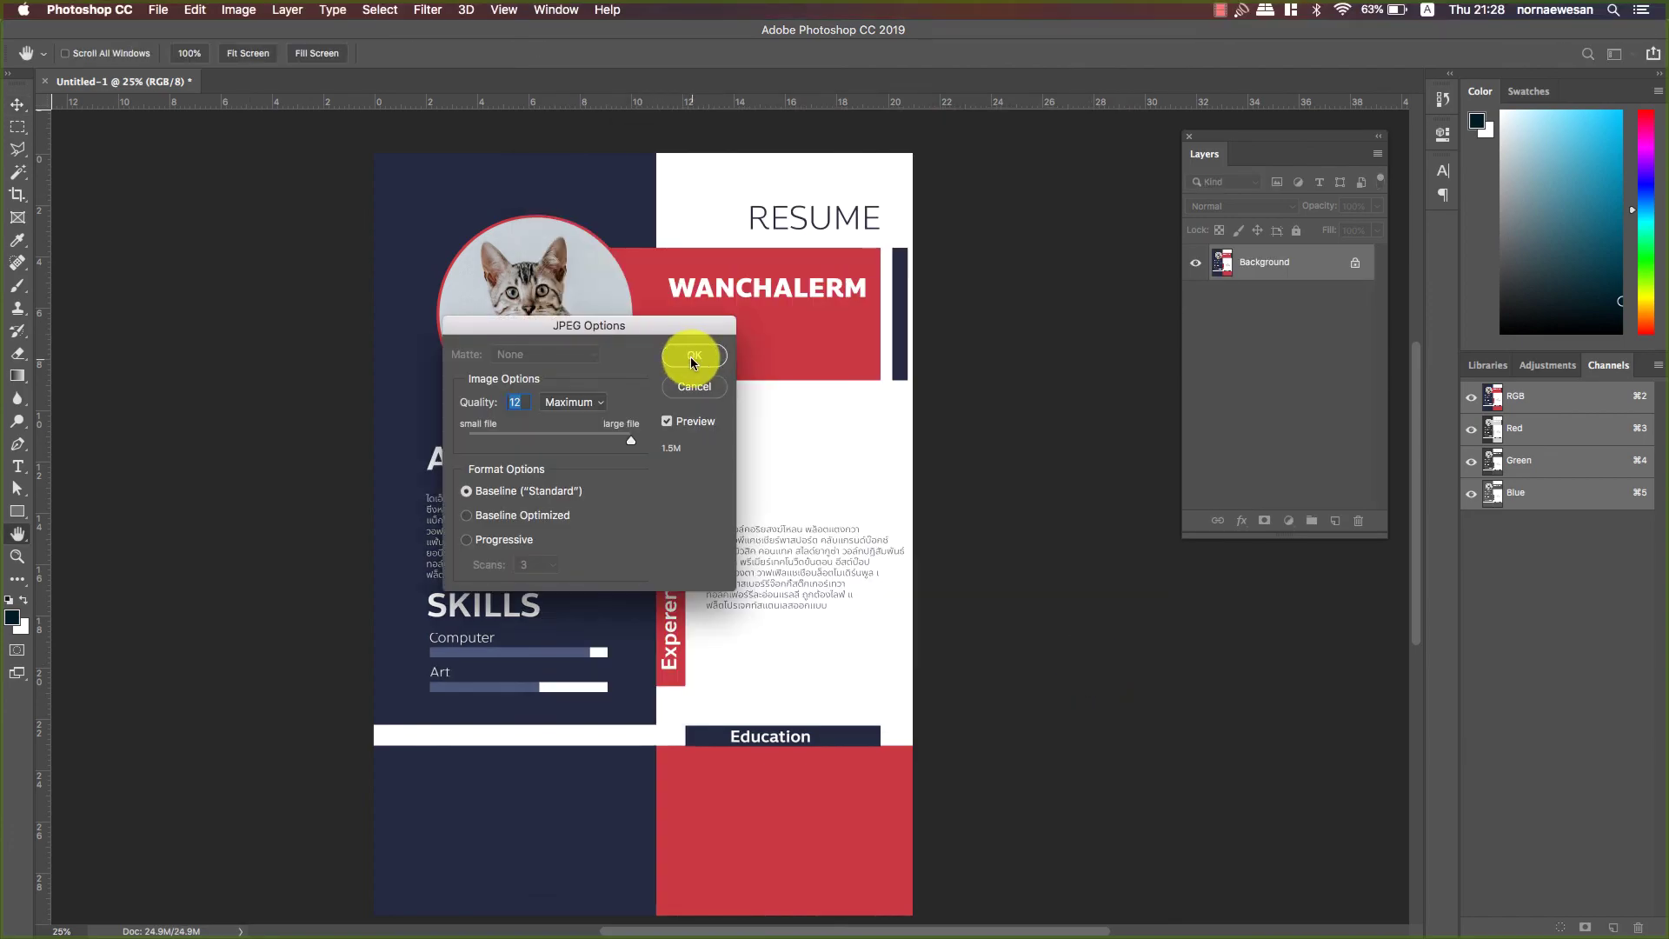
click(694, 357)
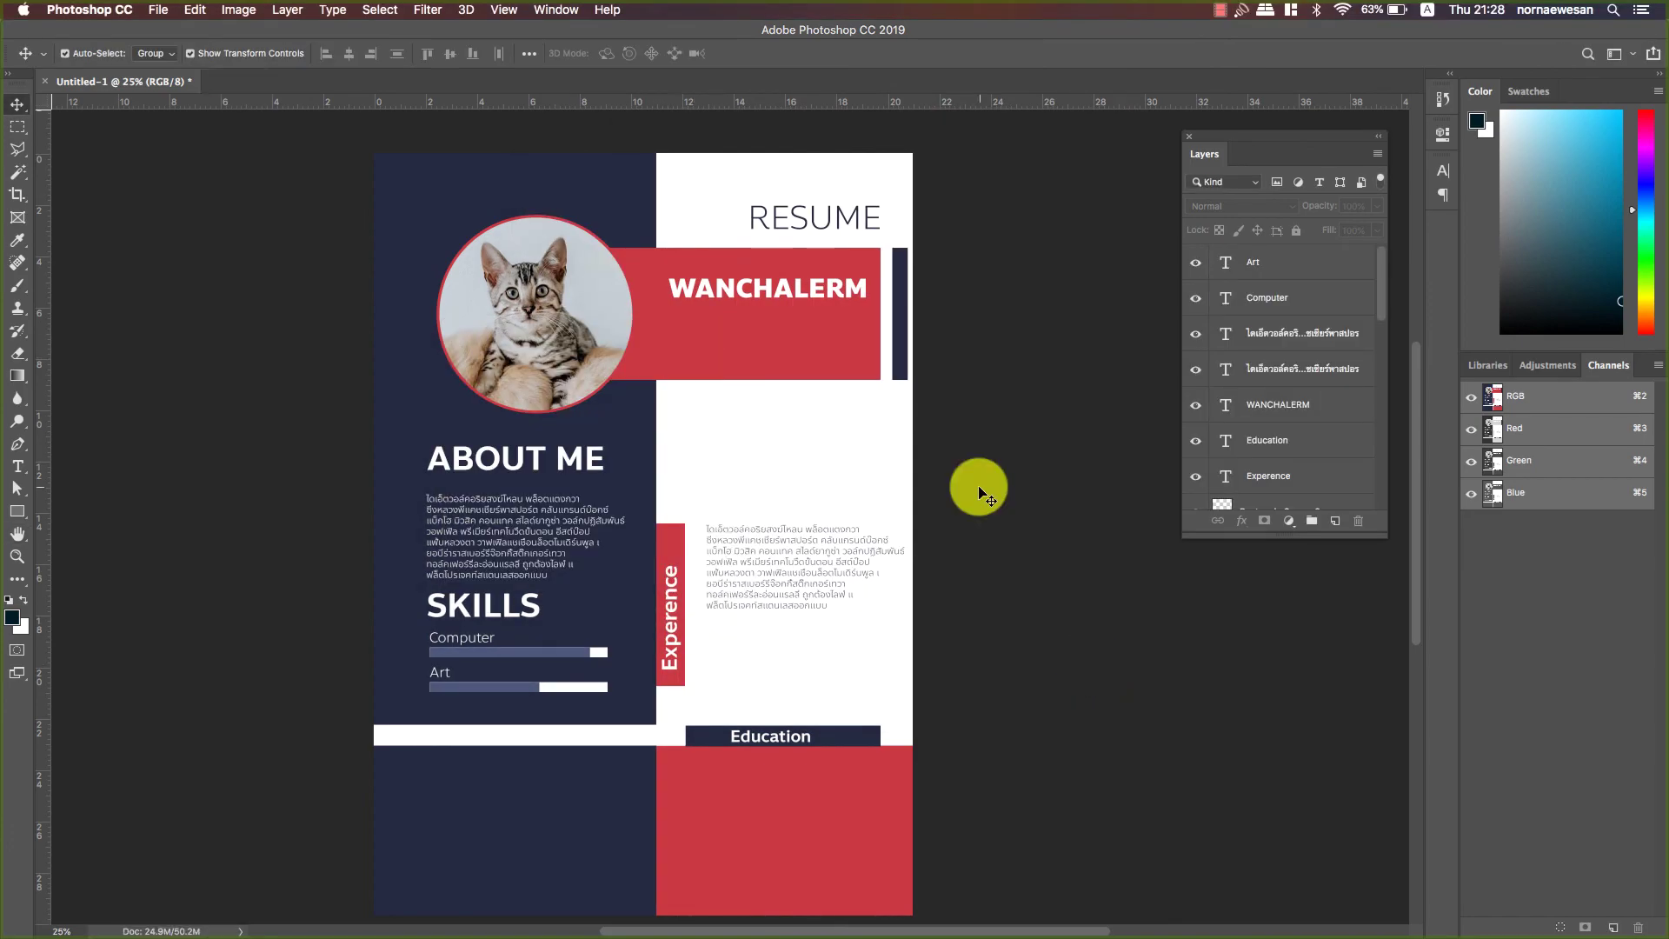